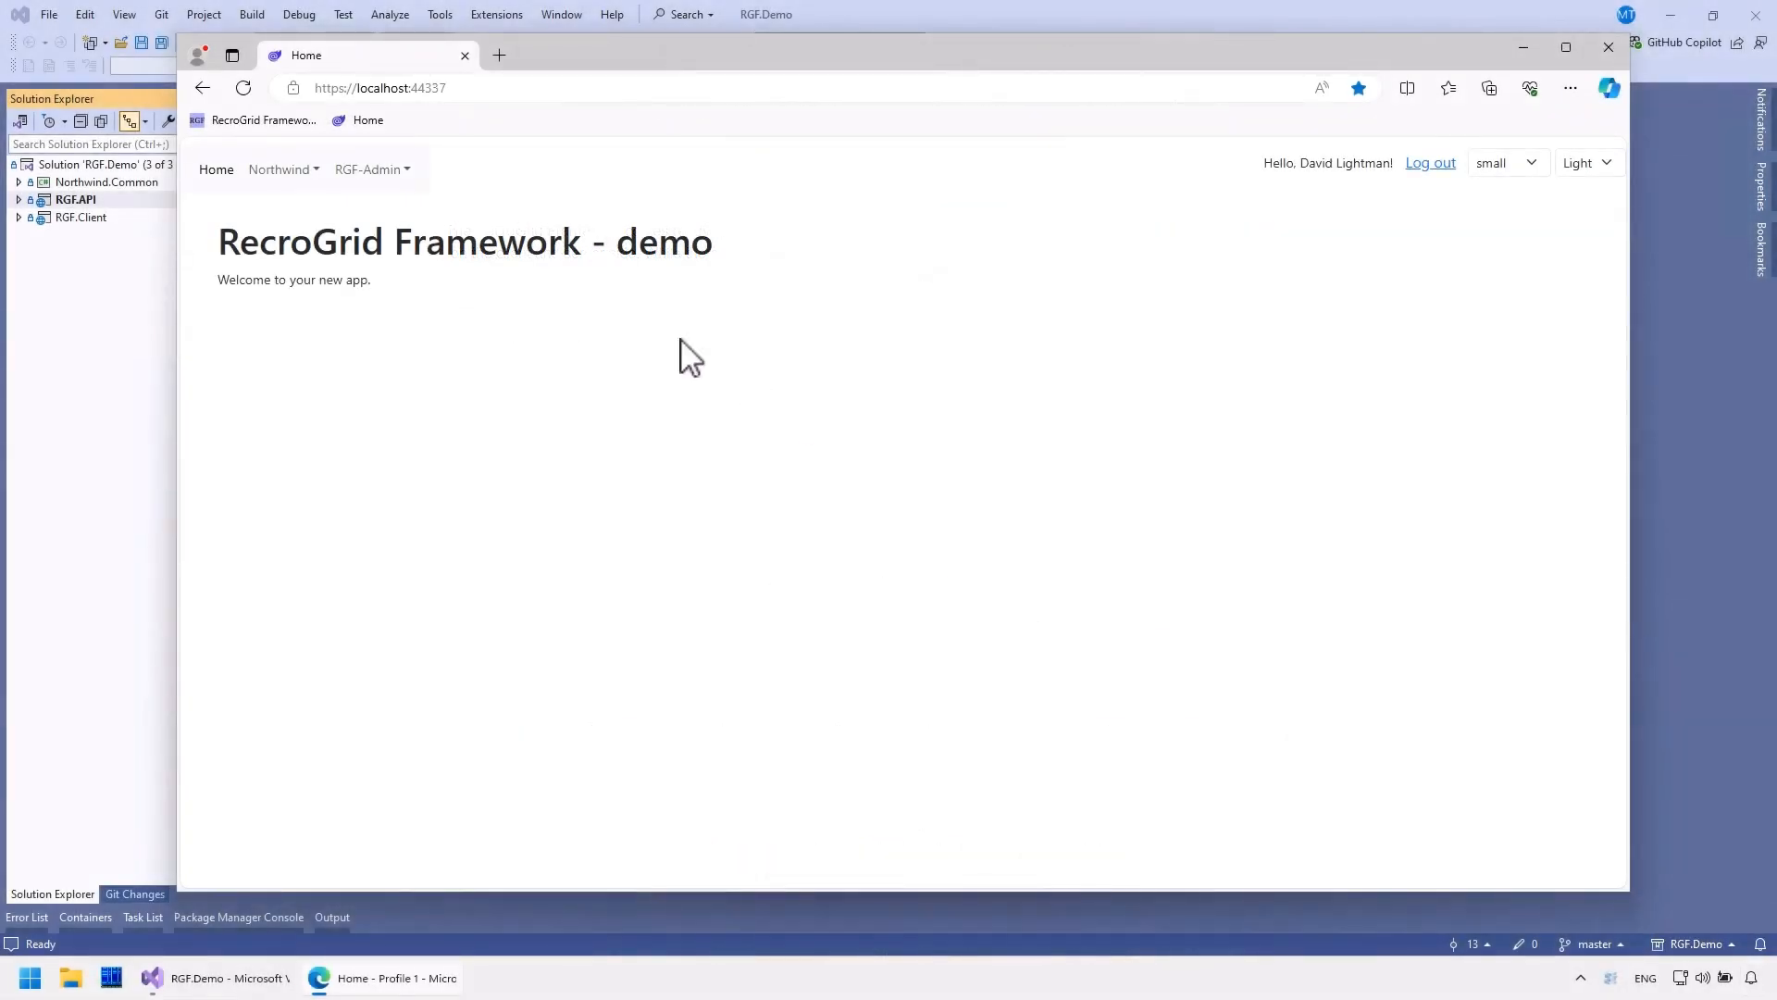
Open the Northwind Employees list and bring up the edit form of the first employee listed
{"action": "left_click", "coordinate": [278, 169]}
{"action": "left_click", "coordinate": [290, 205]}
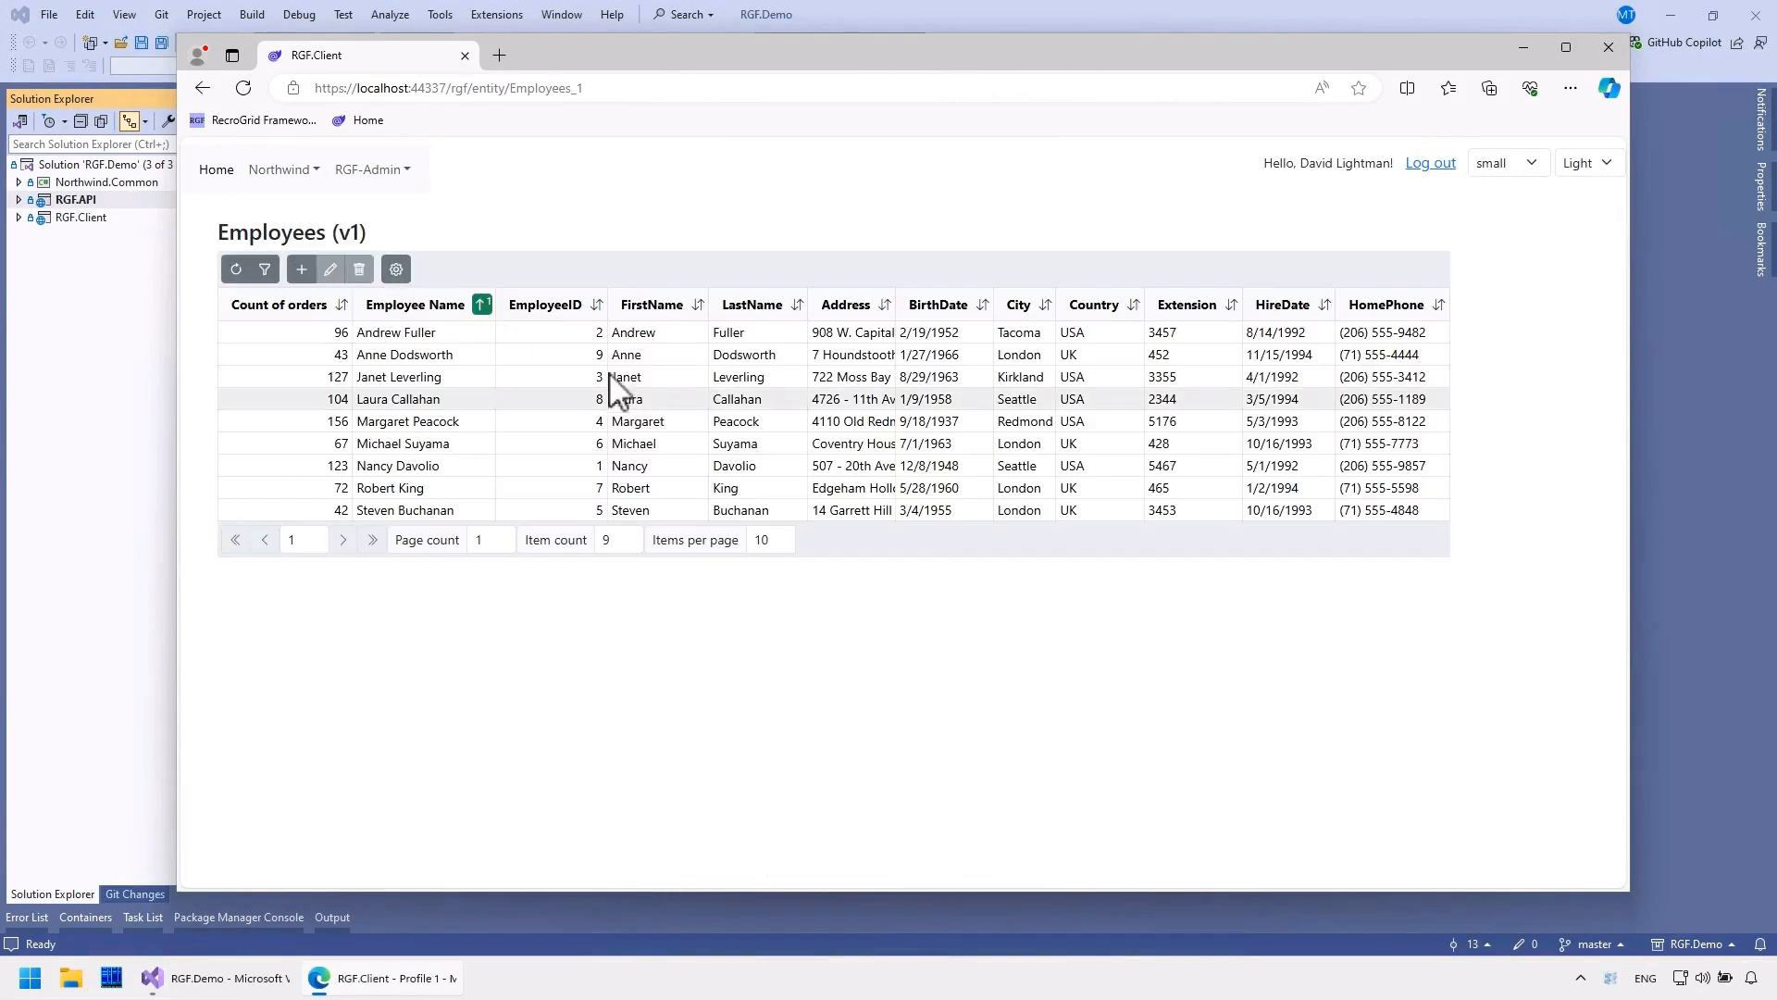
{"action": "double_click", "coordinate": [608, 335]}
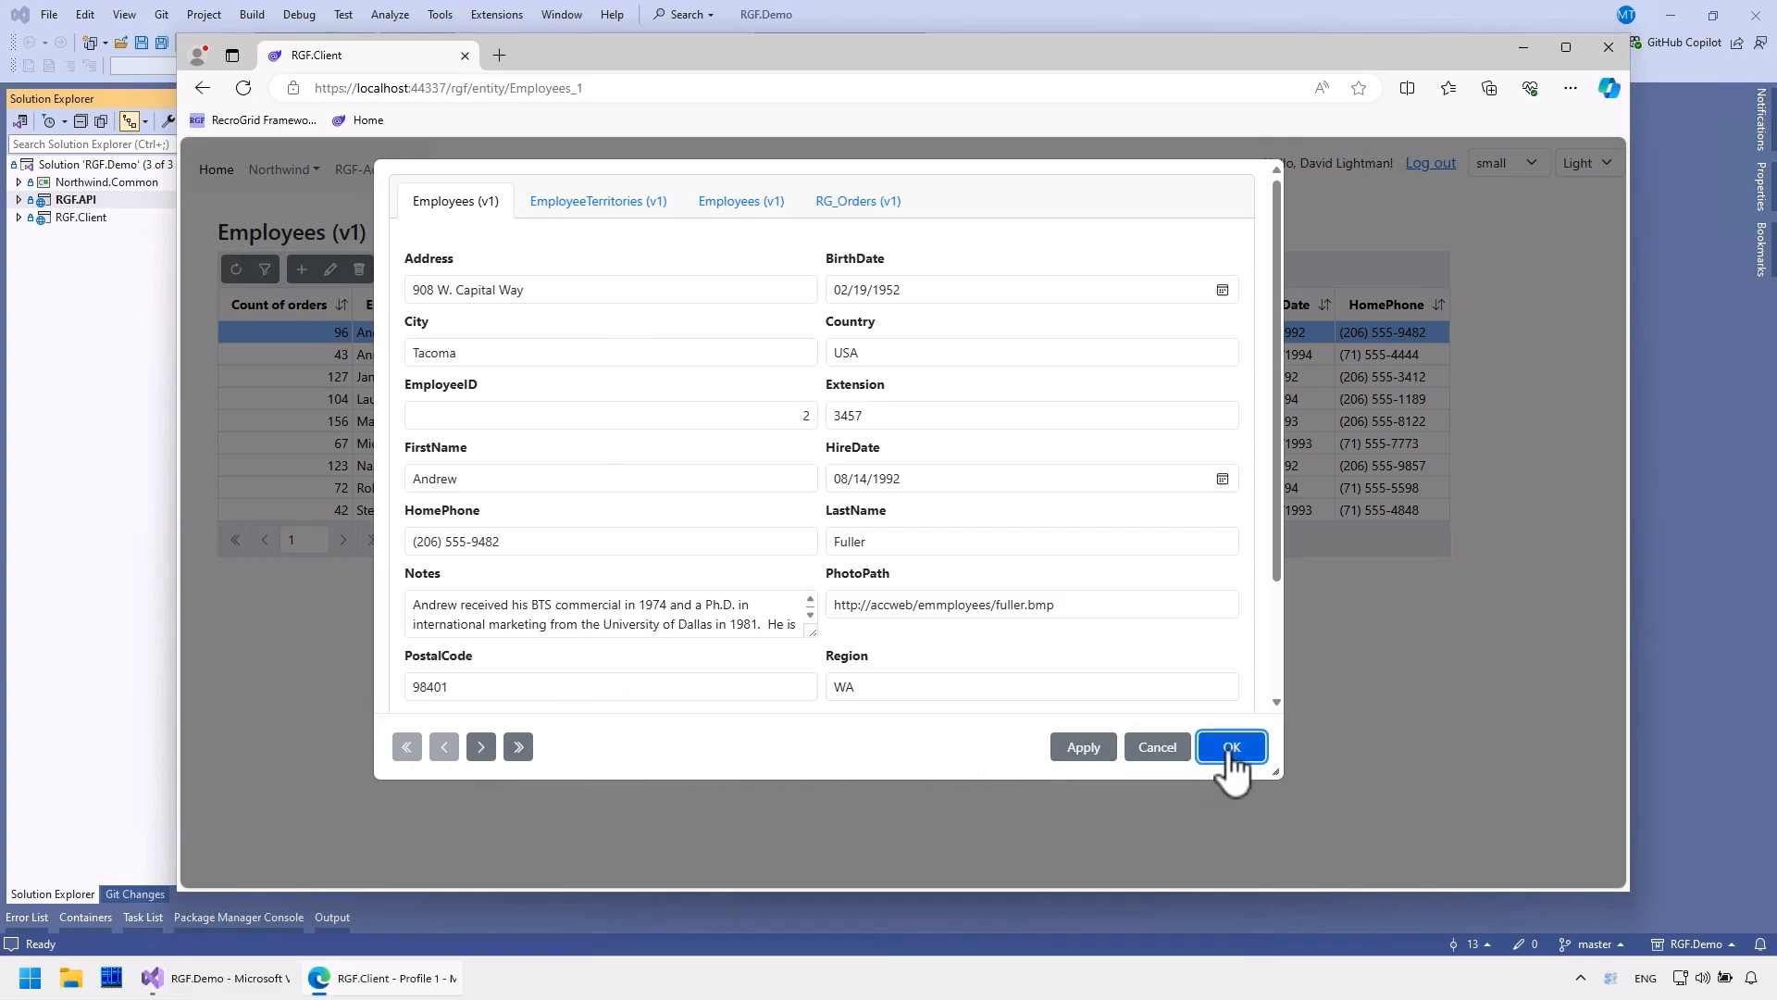
Review the employee's EmployeeTerritories, Employees and RG_Orders related lists, return to the main fields, and leave the form without saving
{"action": "left_click", "coordinate": [607, 205]}
{"action": "left_click", "coordinate": [755, 203]}
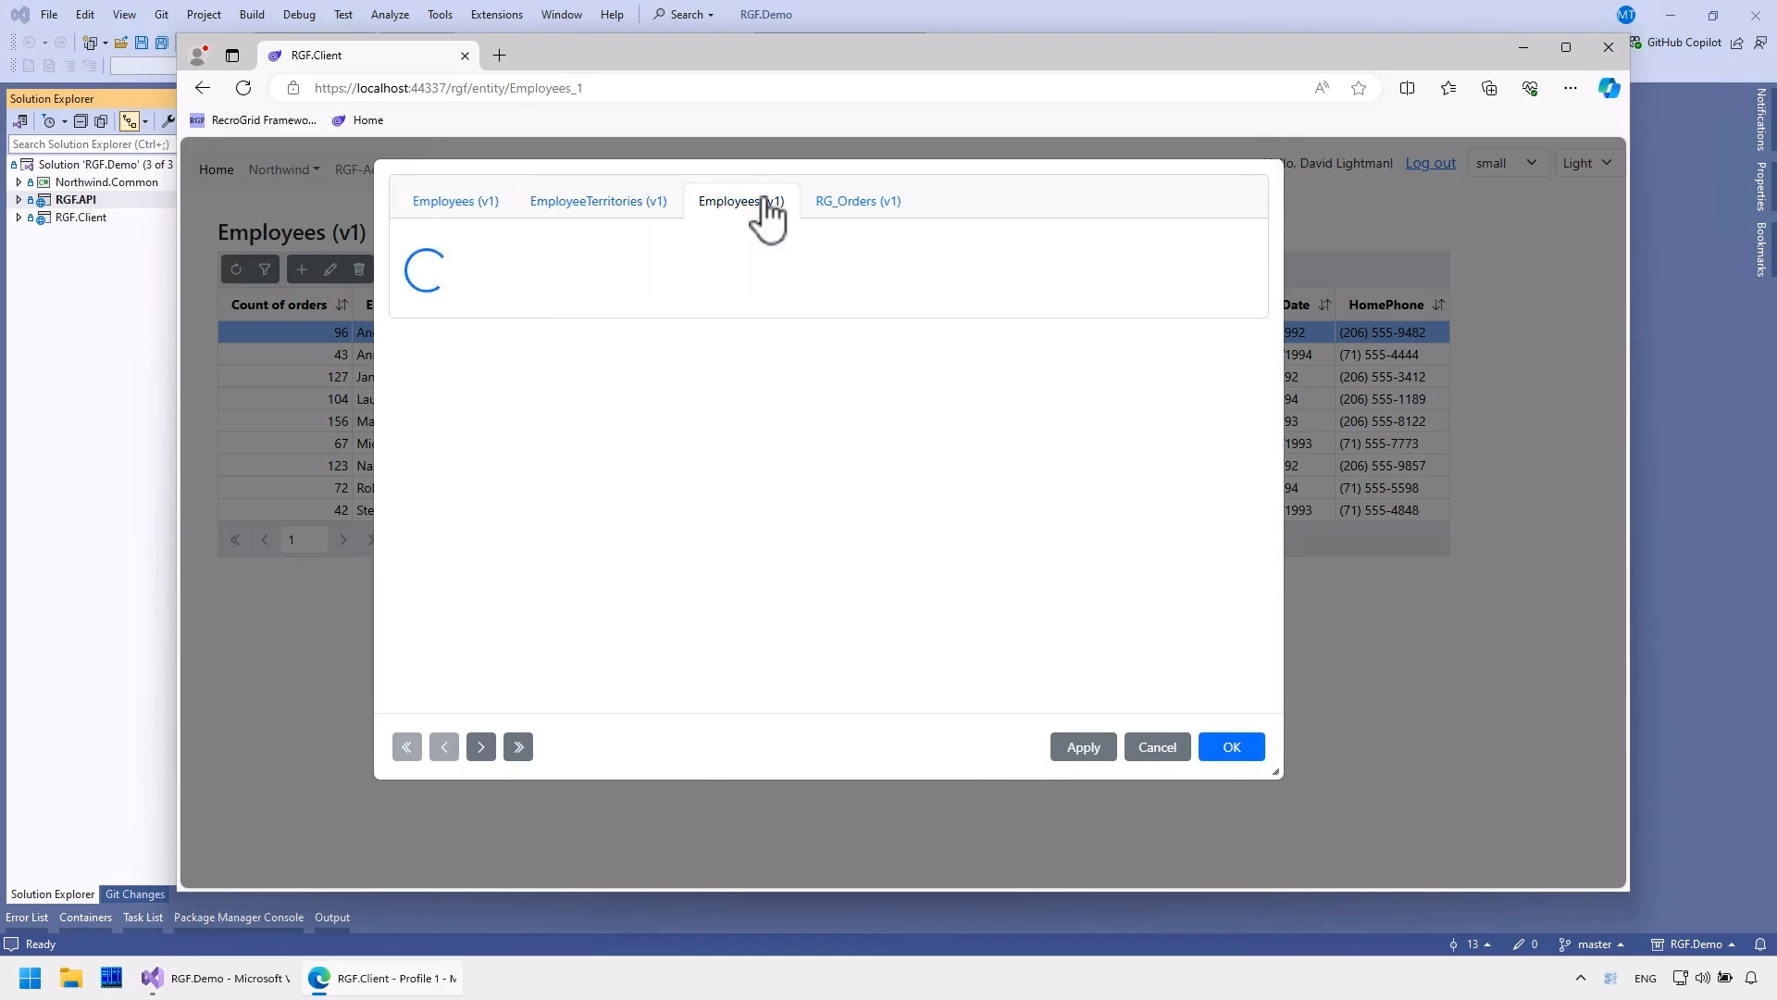
{"action": "left_click", "coordinate": [858, 206]}
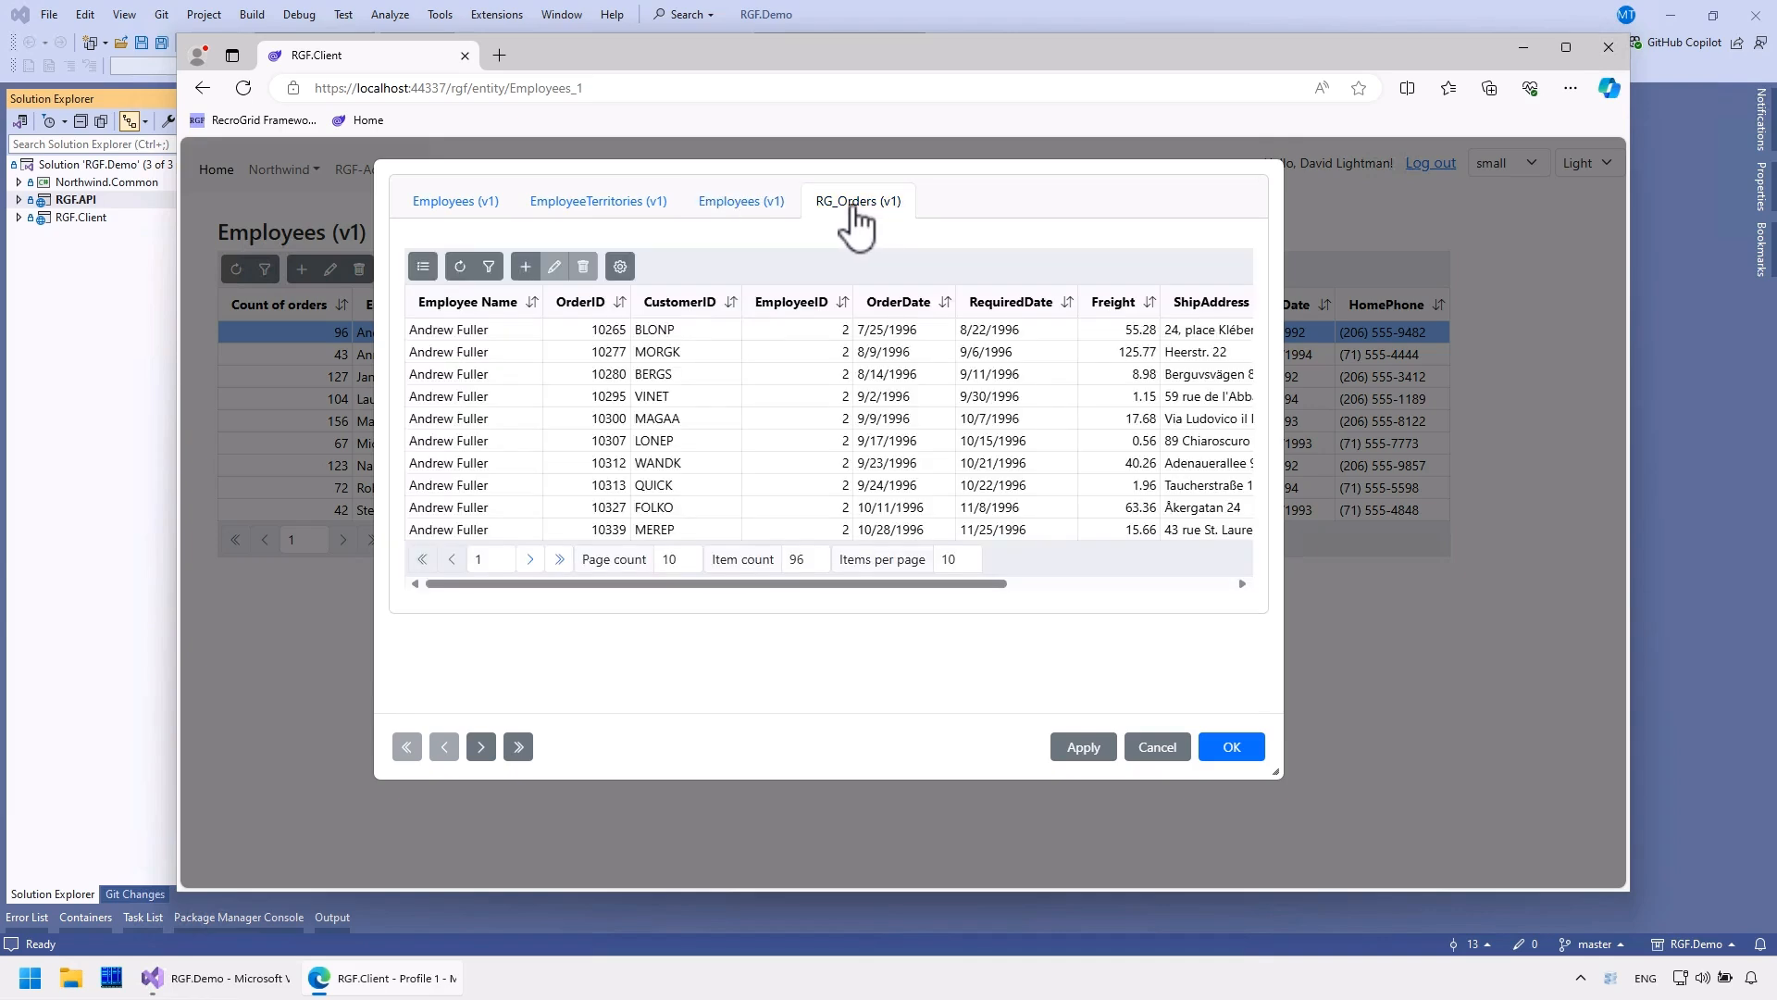
{"action": "left_click", "coordinate": [467, 209]}
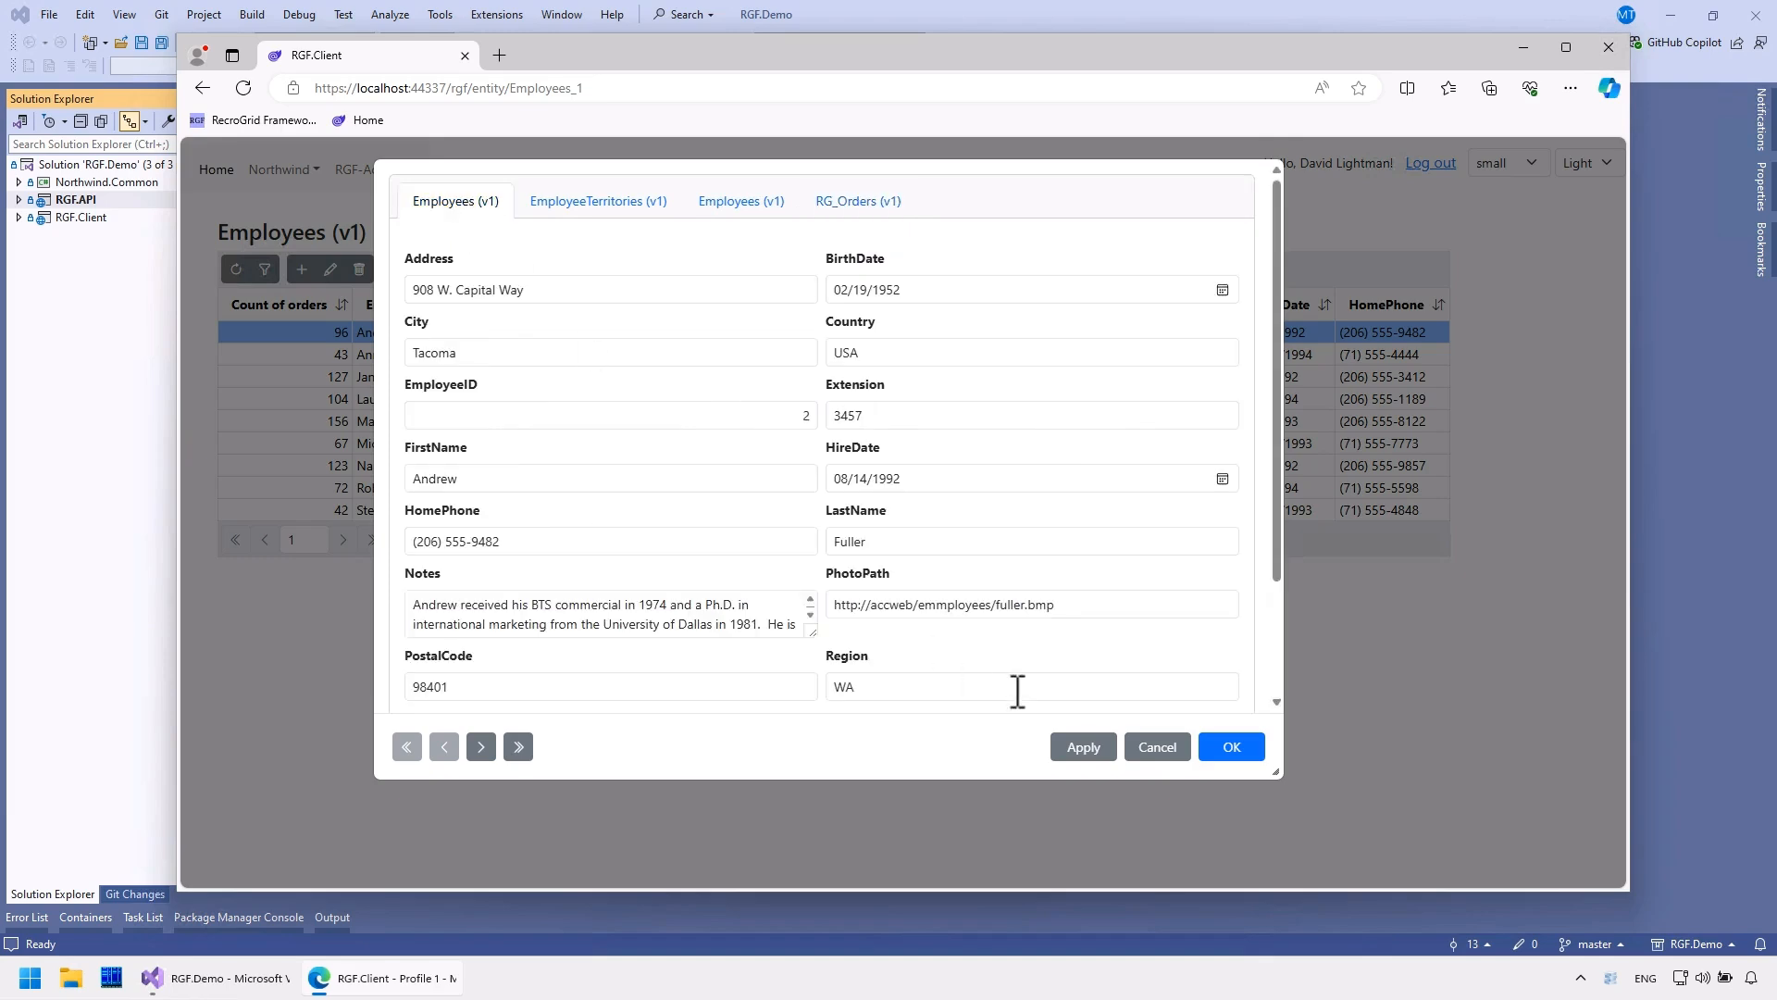
{"action": "left_click", "coordinate": [1155, 750]}
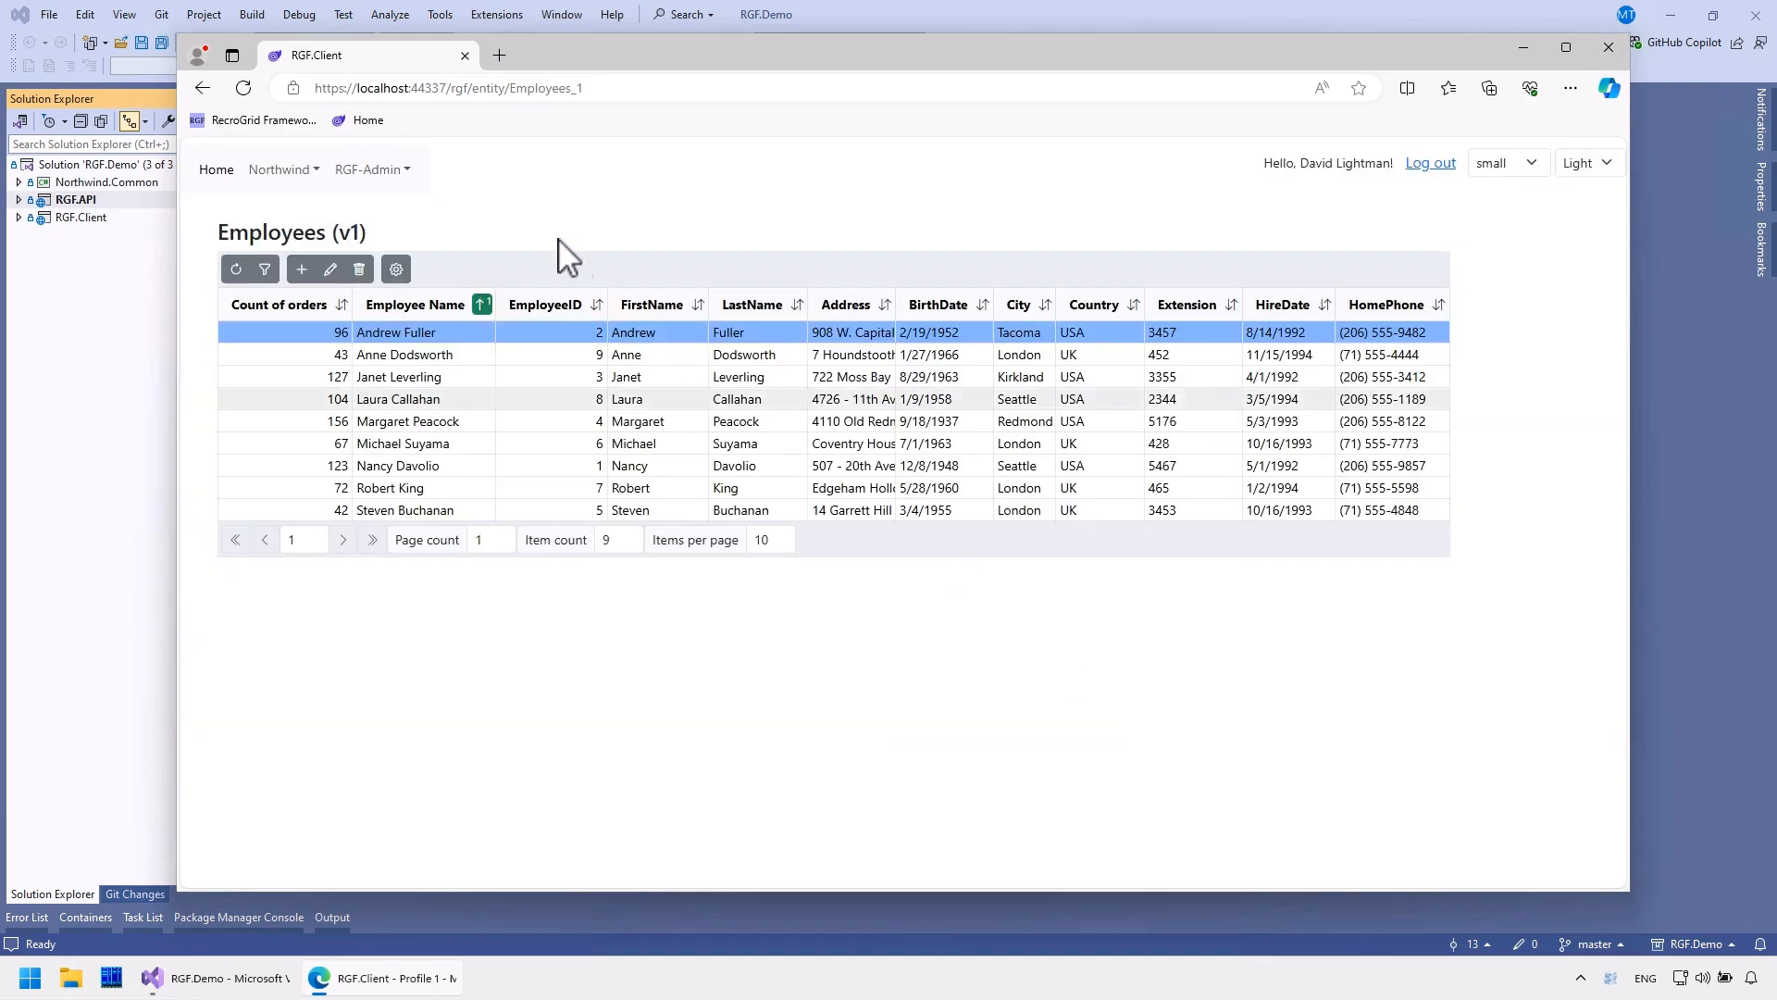
Load the demo home page in a second browser tab and open the Employees entity's definition from the admin Entities list
{"action": "middle_click", "coordinate": [366, 121]}
{"action": "left_click", "coordinate": [580, 58]}
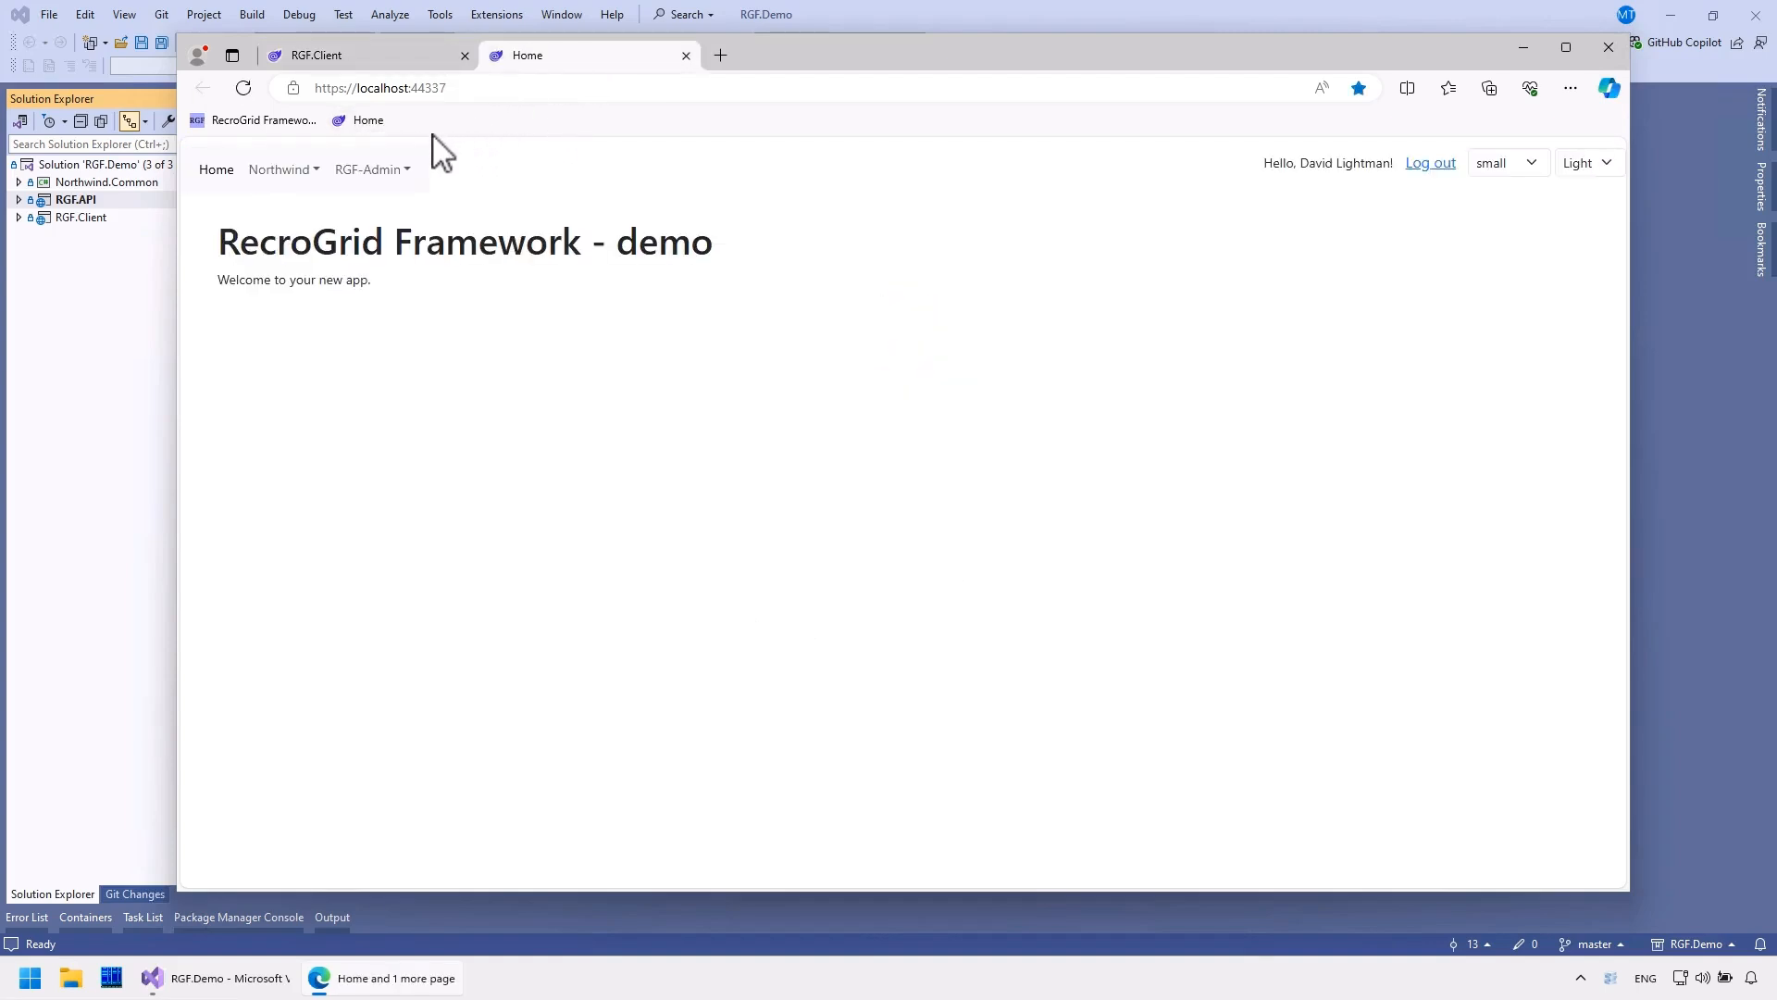
{"action": "left_click", "coordinate": [370, 169]}
{"action": "left_click", "coordinate": [379, 205]}
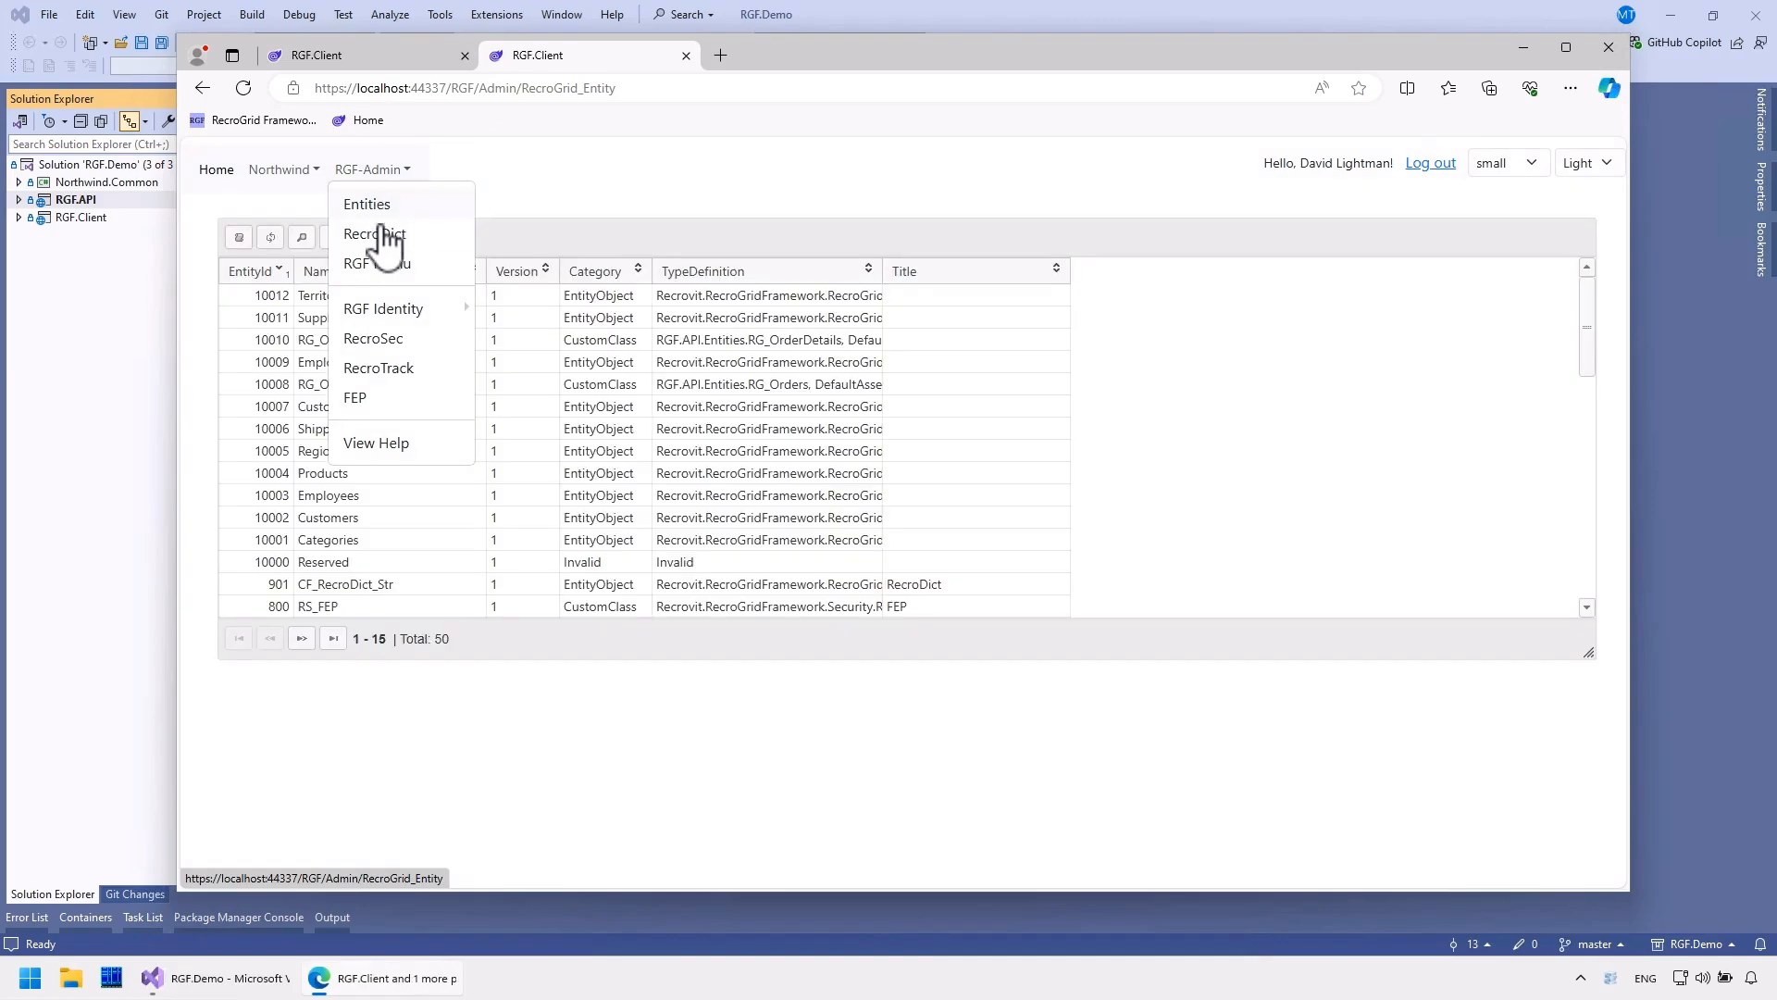
{"action": "left_click", "coordinate": [398, 496]}
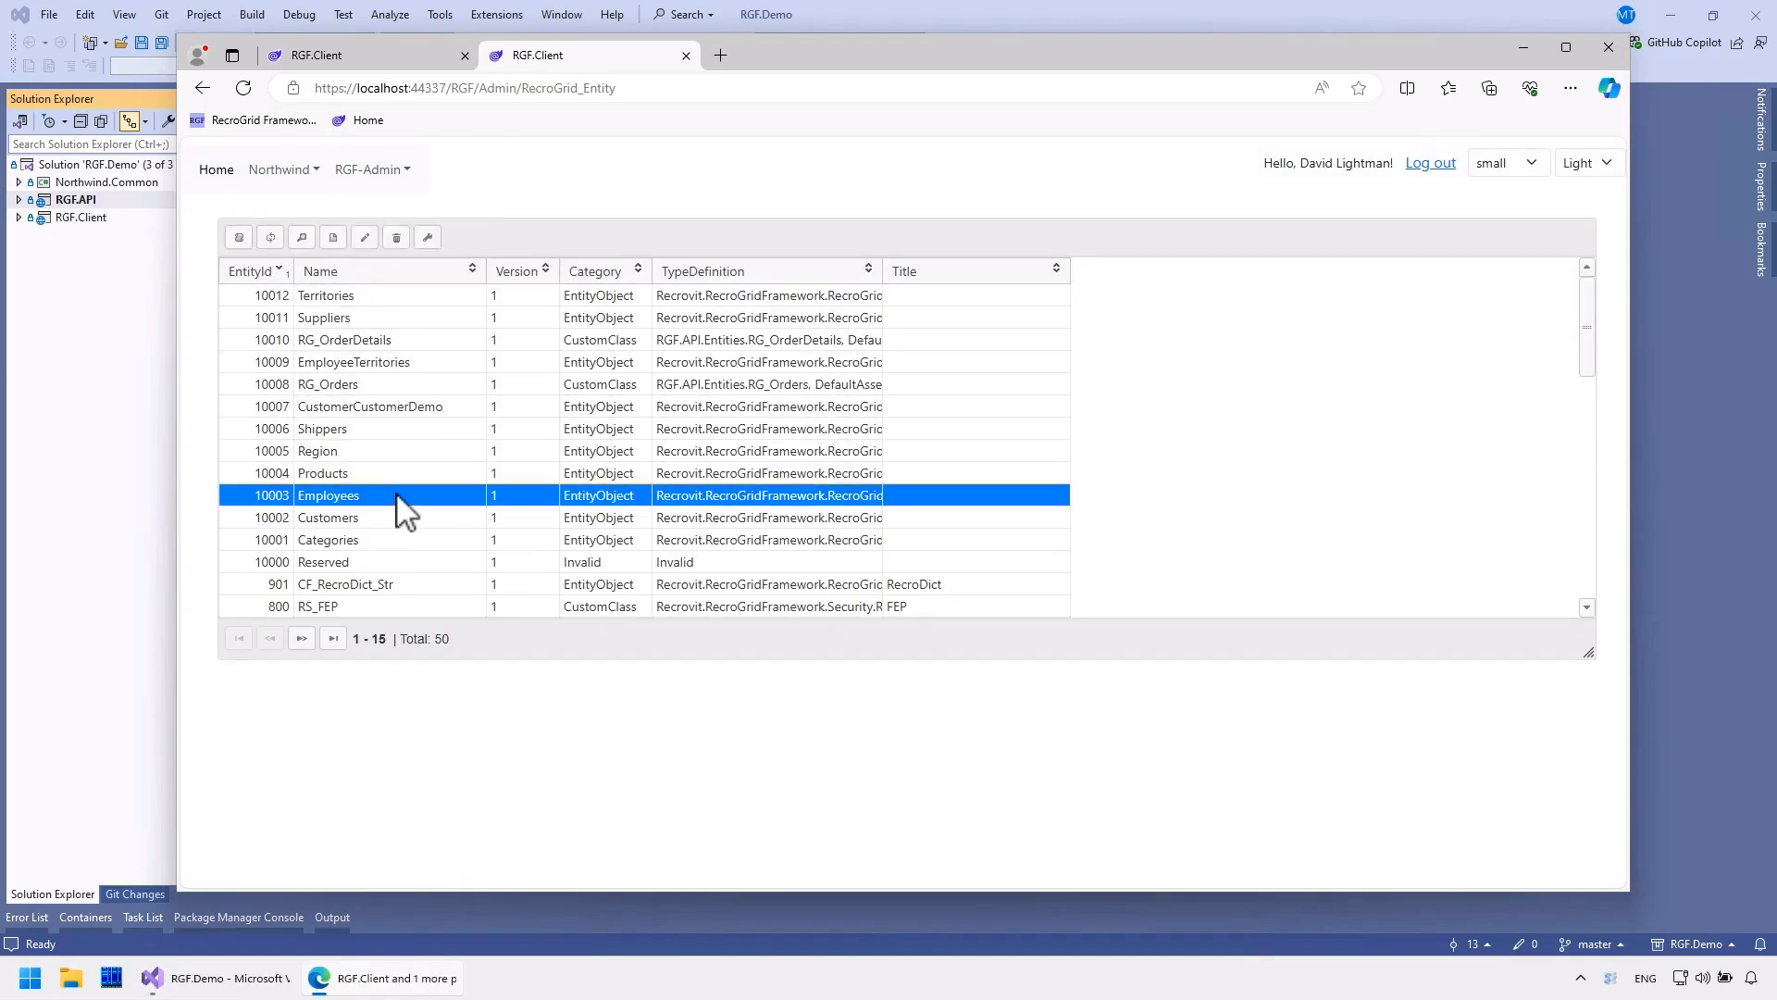
{"action": "double_click", "coordinate": [398, 497]}
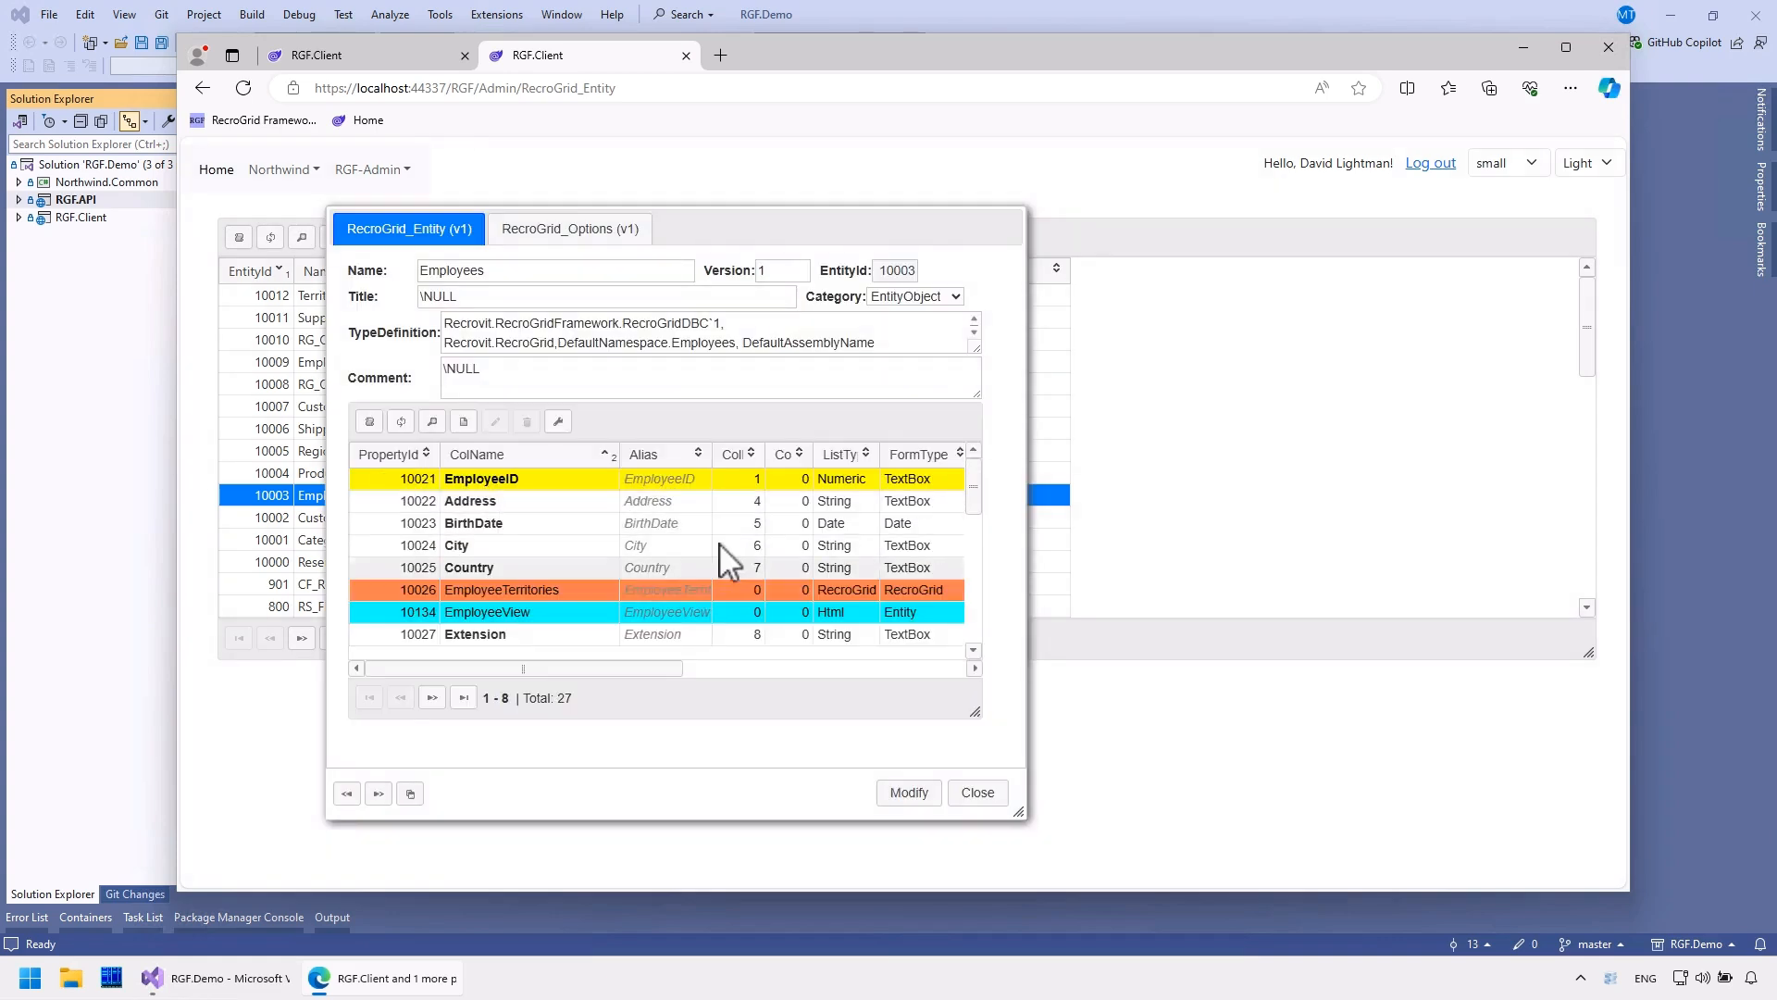
Open the Address property of the Employees entity and examine its available form types and comment field
{"action": "double_click", "coordinate": [694, 502]}
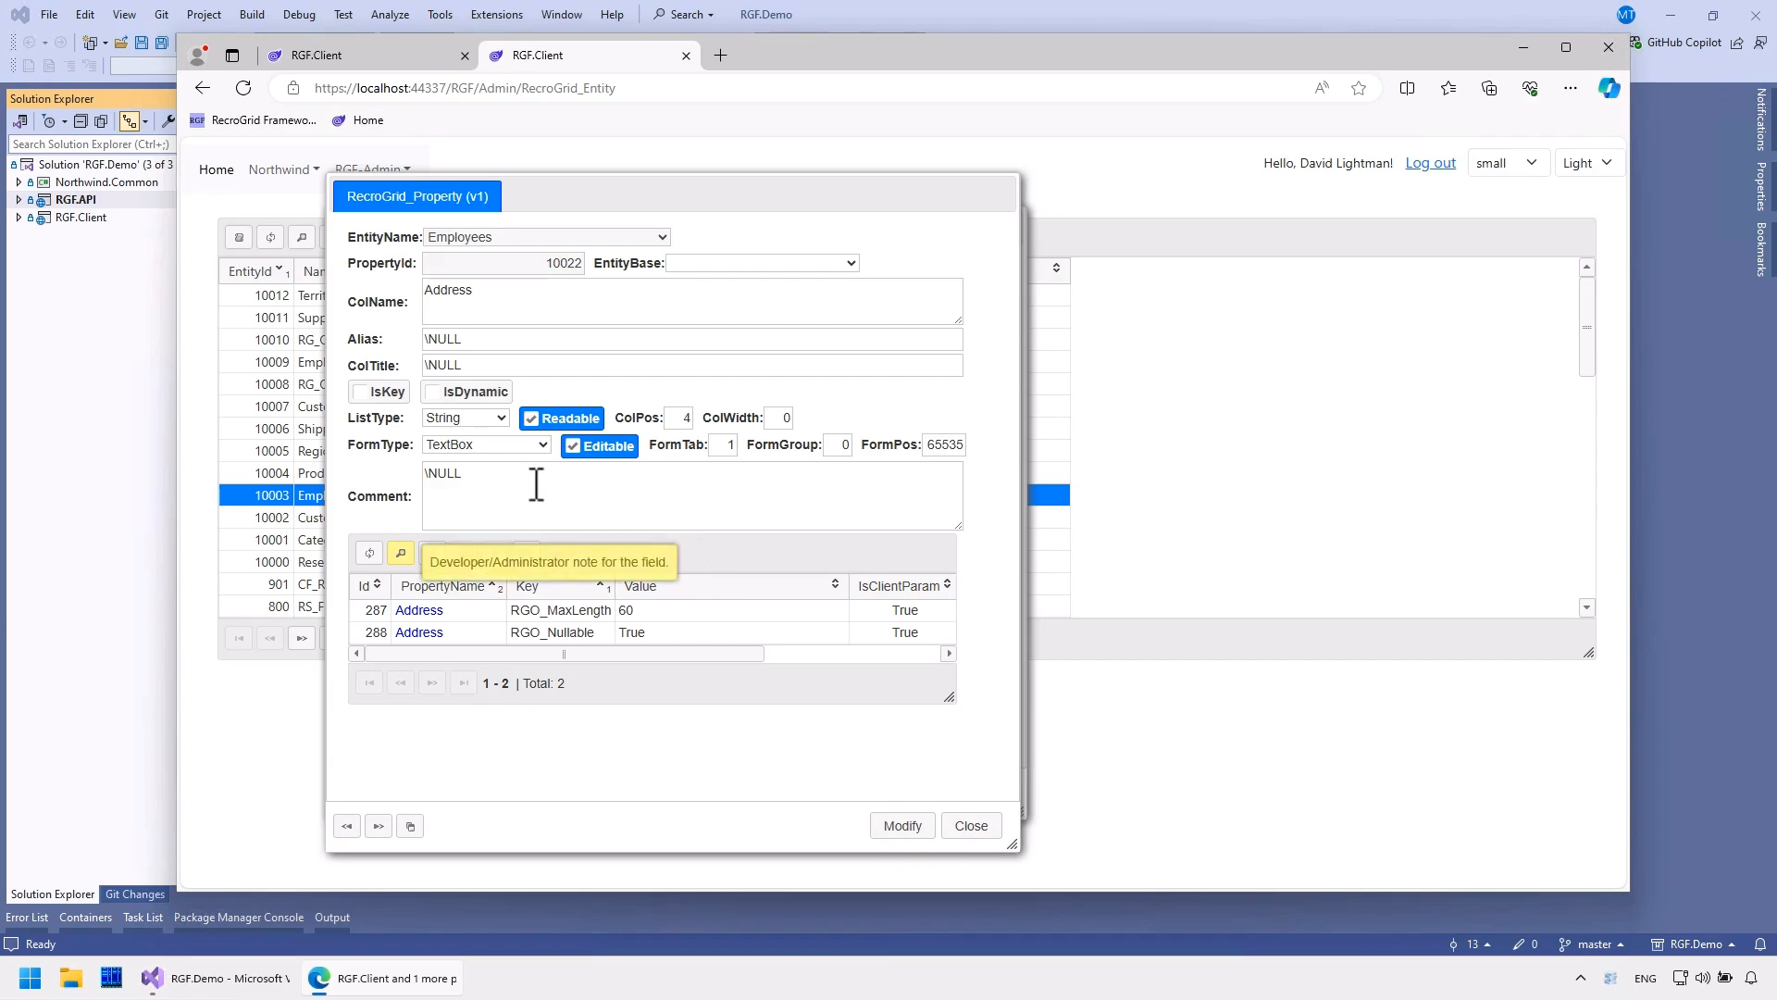
{"action": "left_click", "coordinate": [505, 443]}
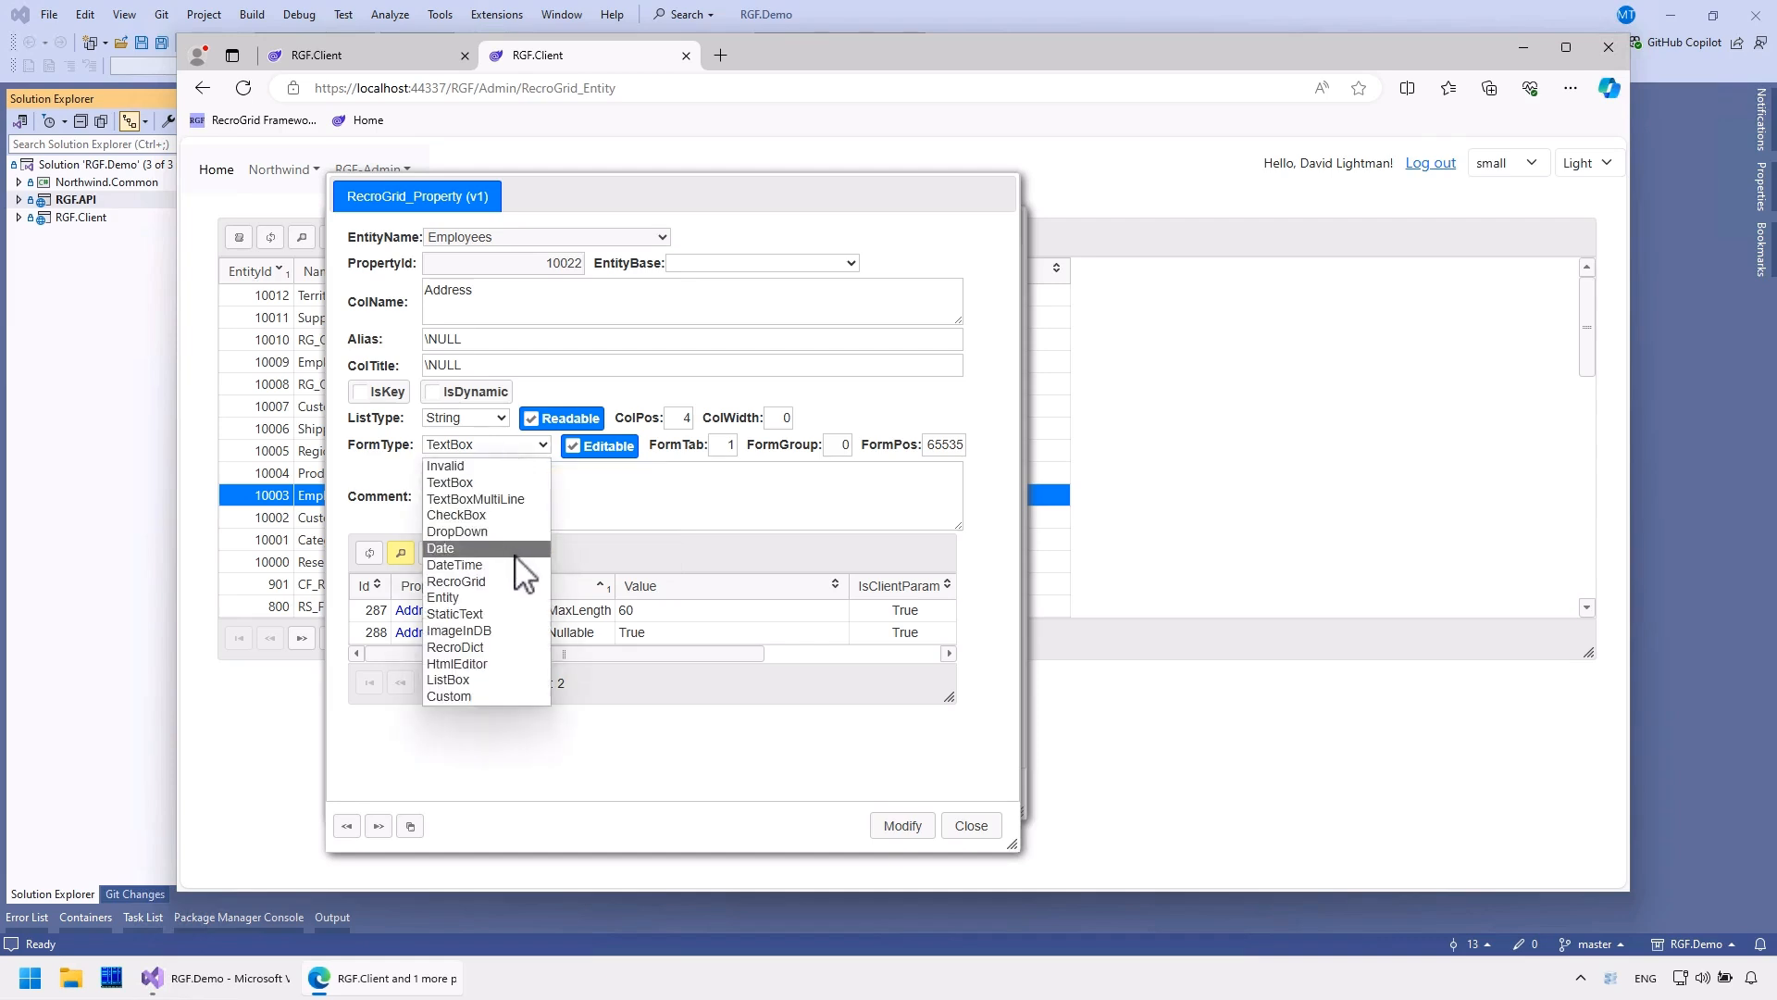
{"action": "left_click", "coordinate": [578, 505]}
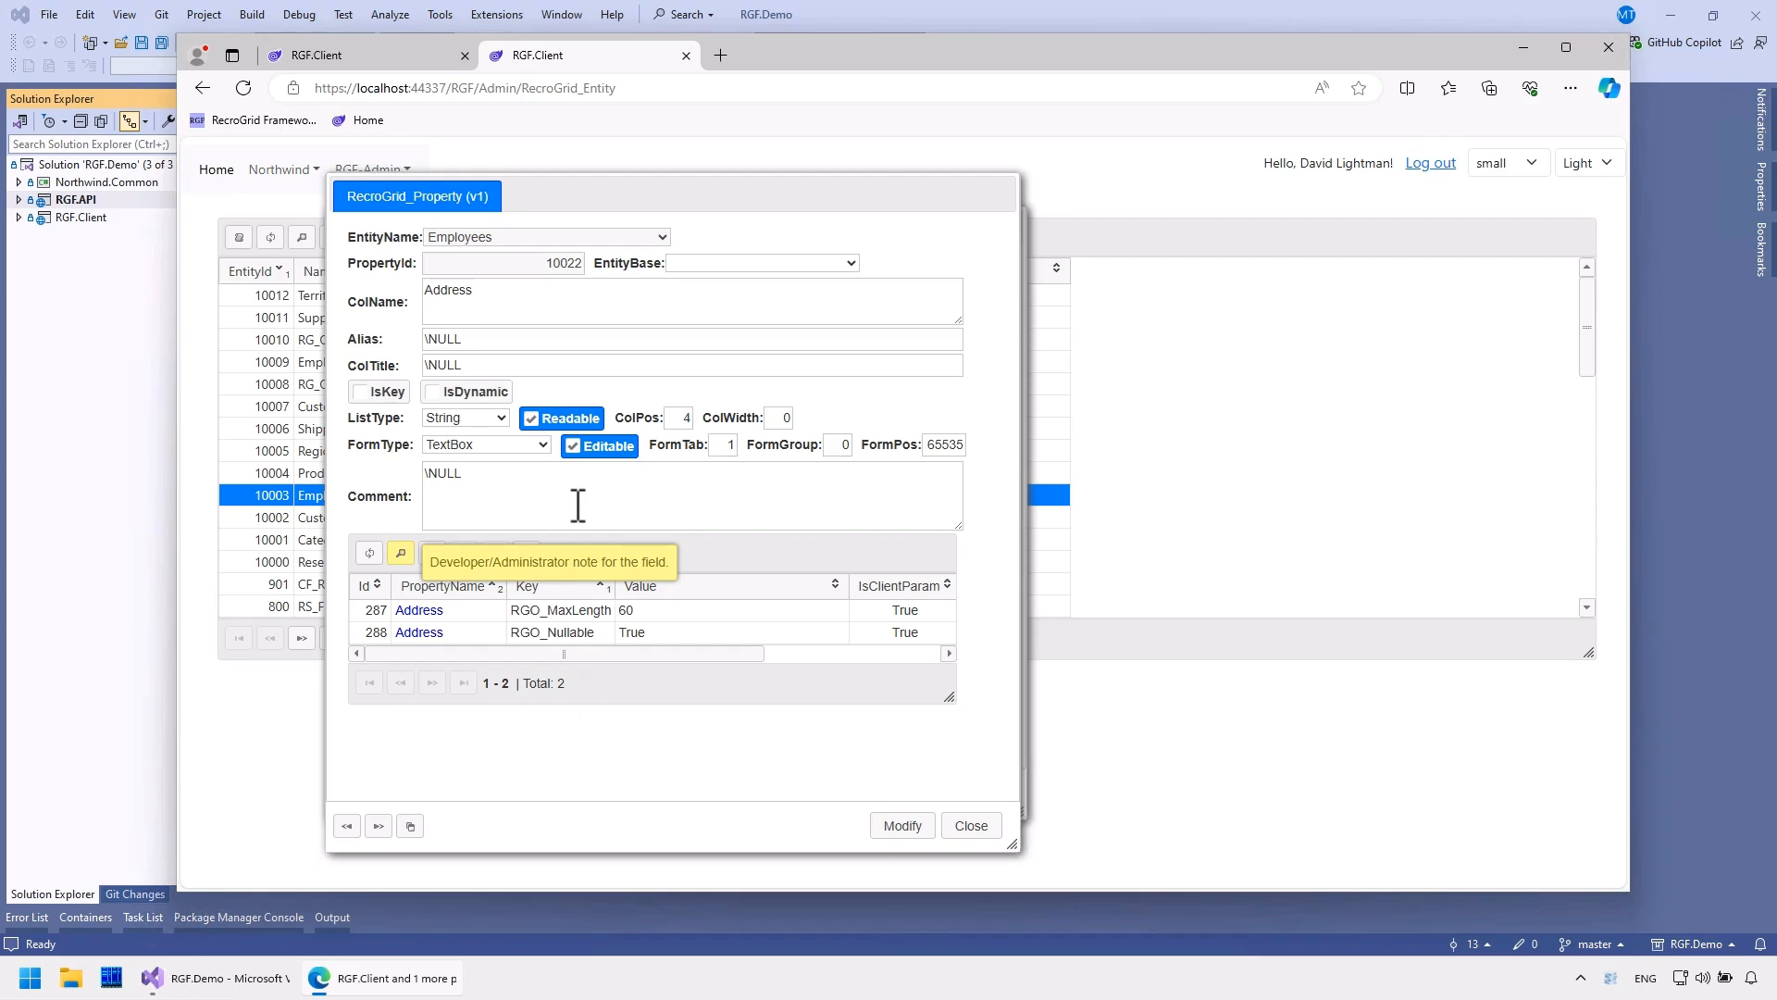
{"action": "left_click", "coordinate": [577, 506]}
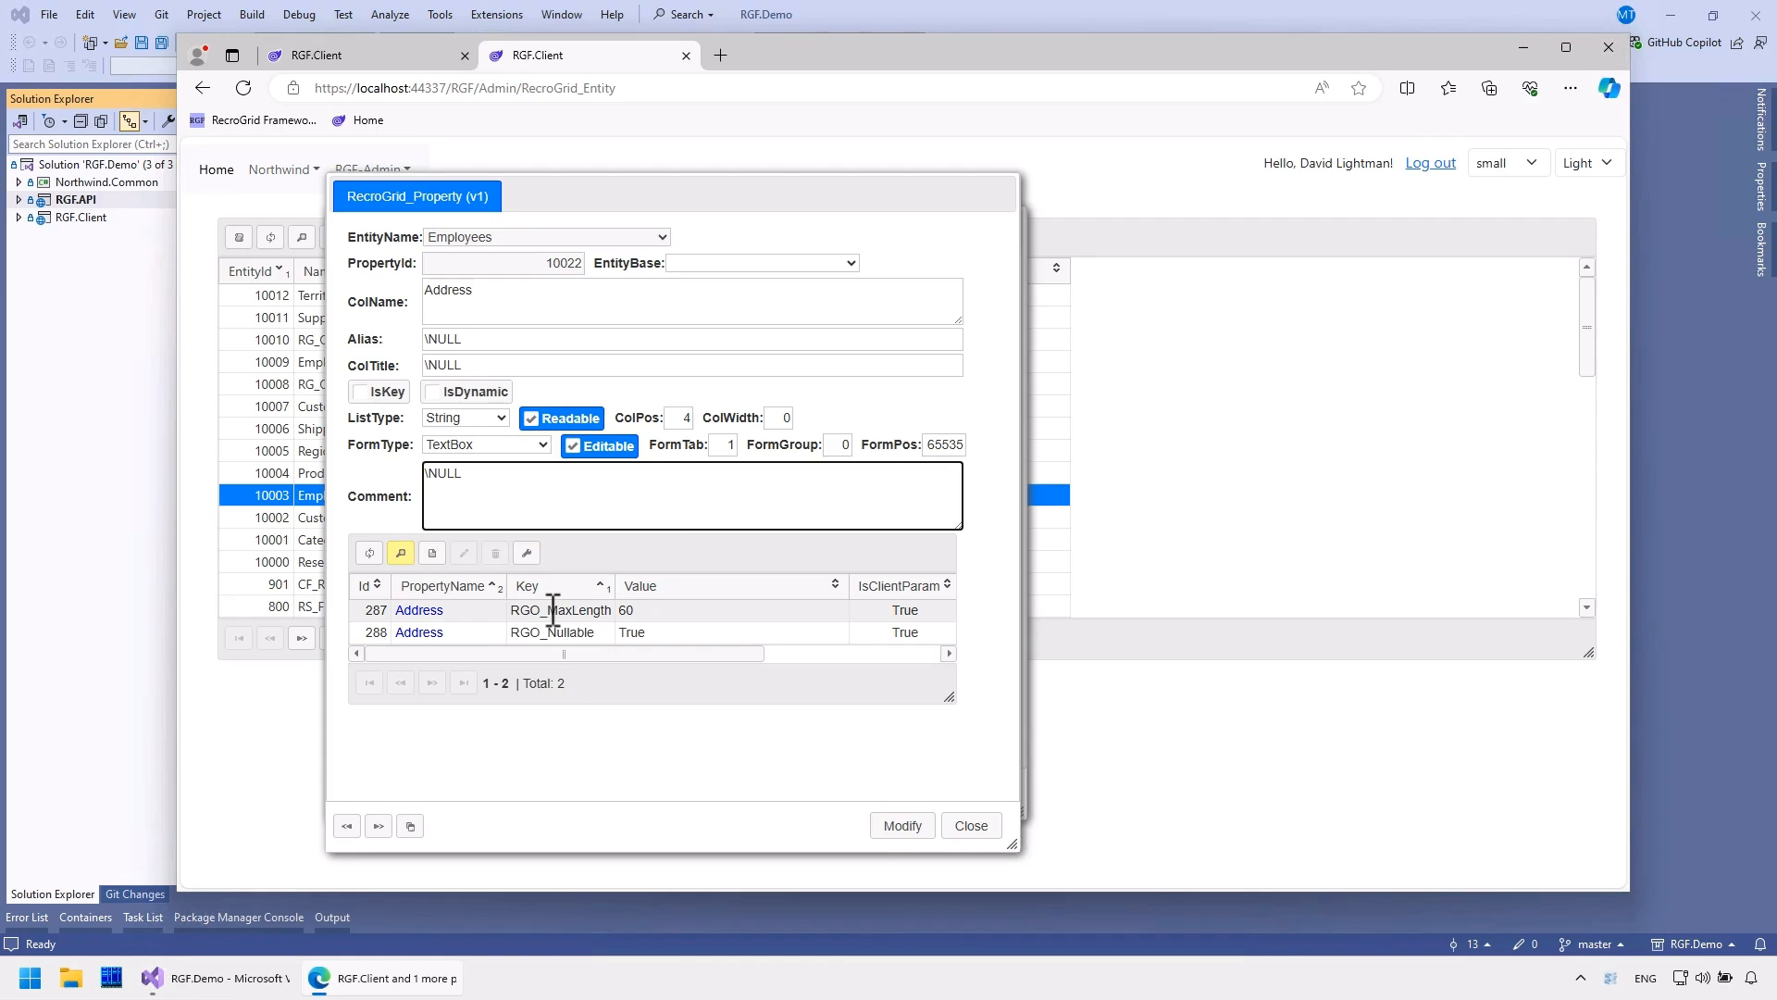
Inspect the Address property's RGO_MaxLength parameter and its FormTab, FormGroup and FormPos settings, and close the property and entity dialogs
{"action": "left_click", "coordinate": [638, 609]}
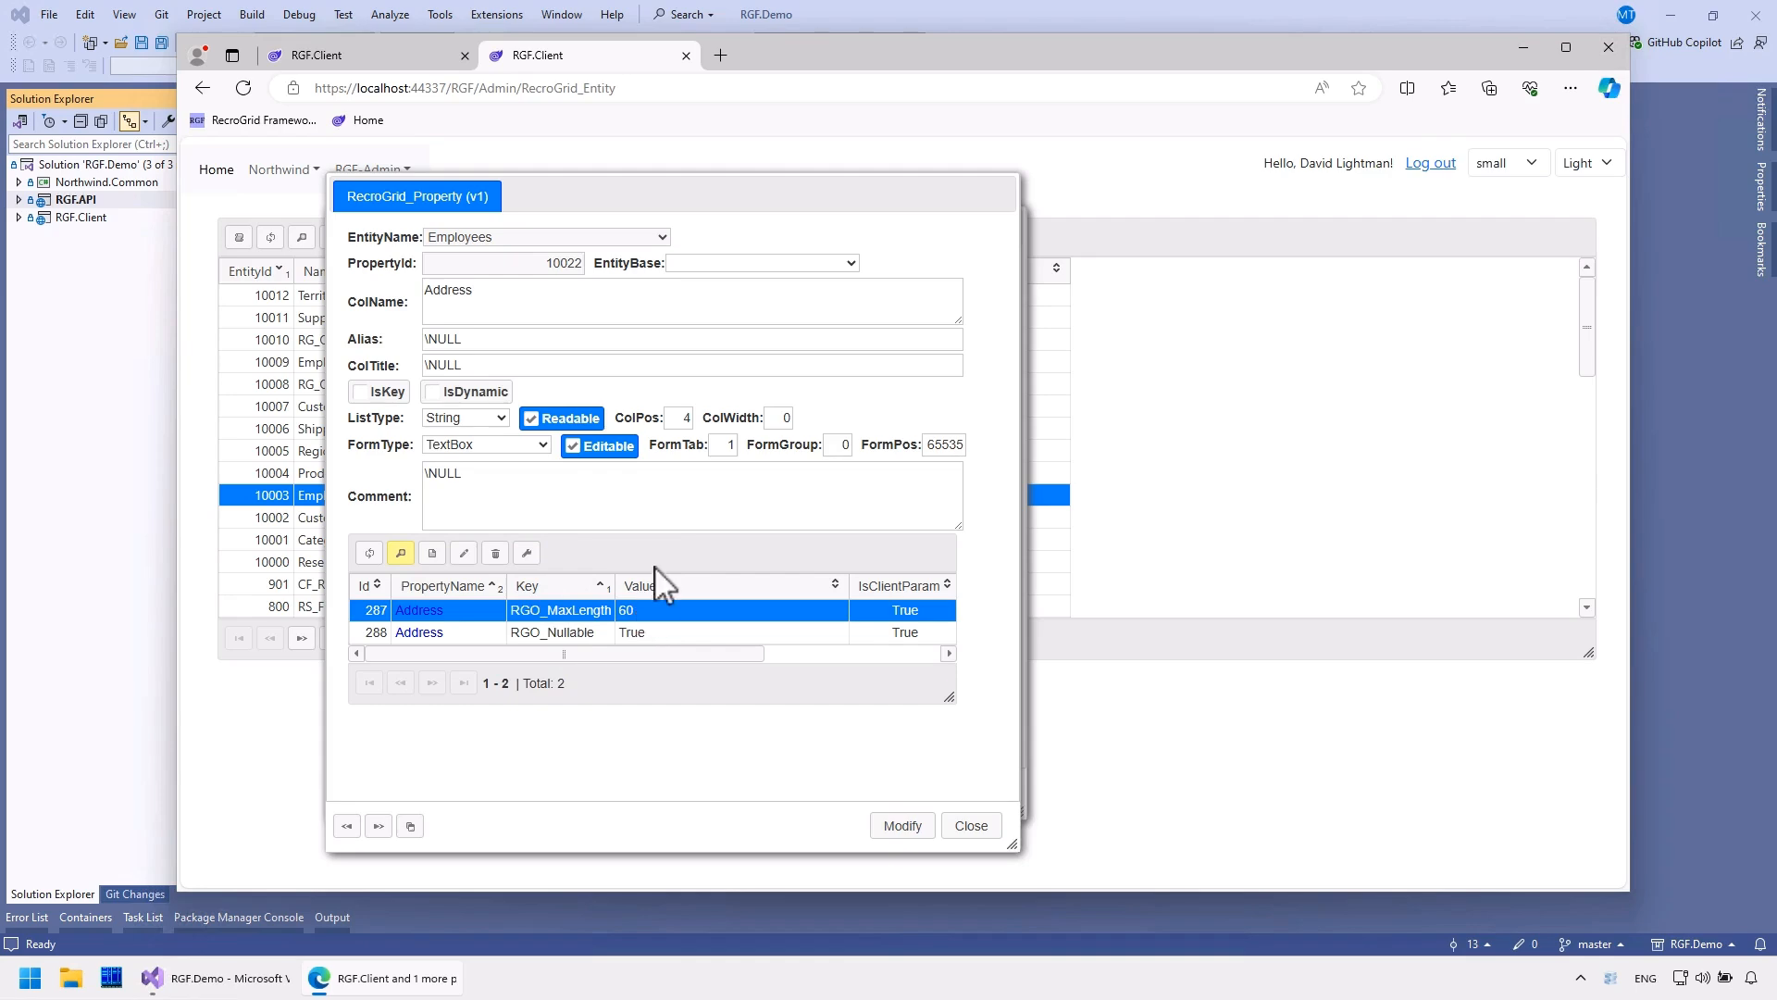
{"action": "left_click", "coordinate": [726, 445]}
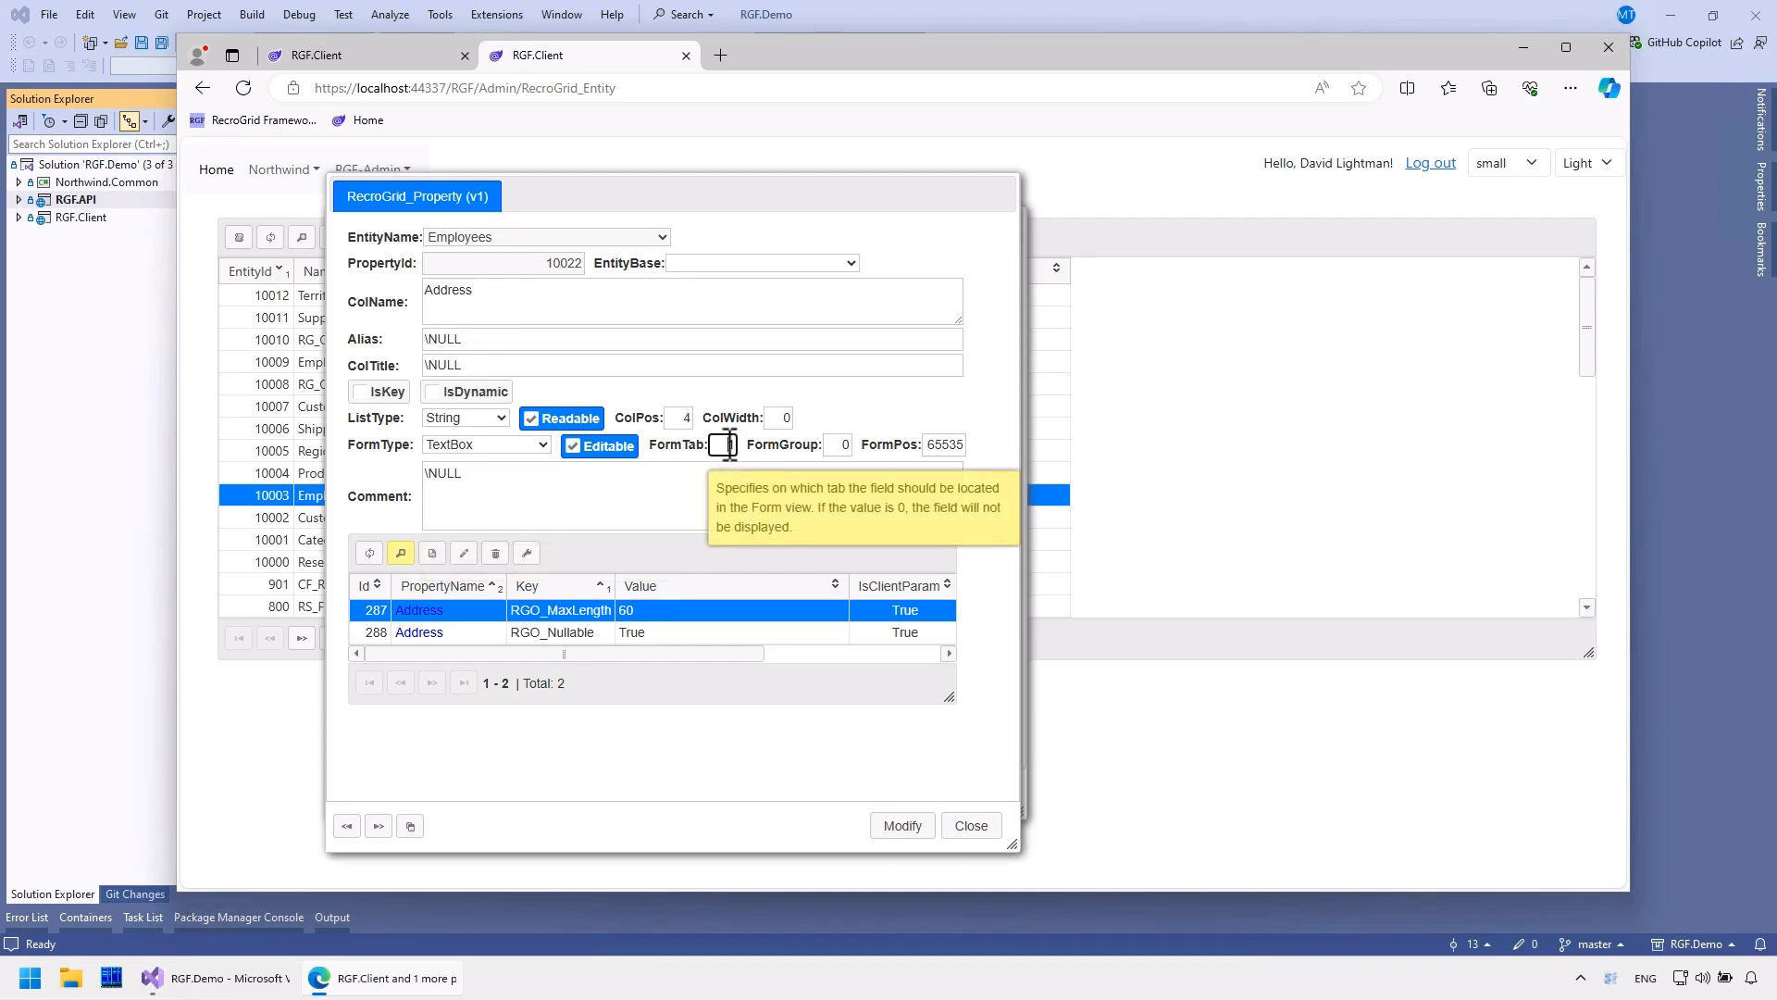
{"action": "left_click", "coordinate": [837, 445]}
{"action": "left_click", "coordinate": [942, 442]}
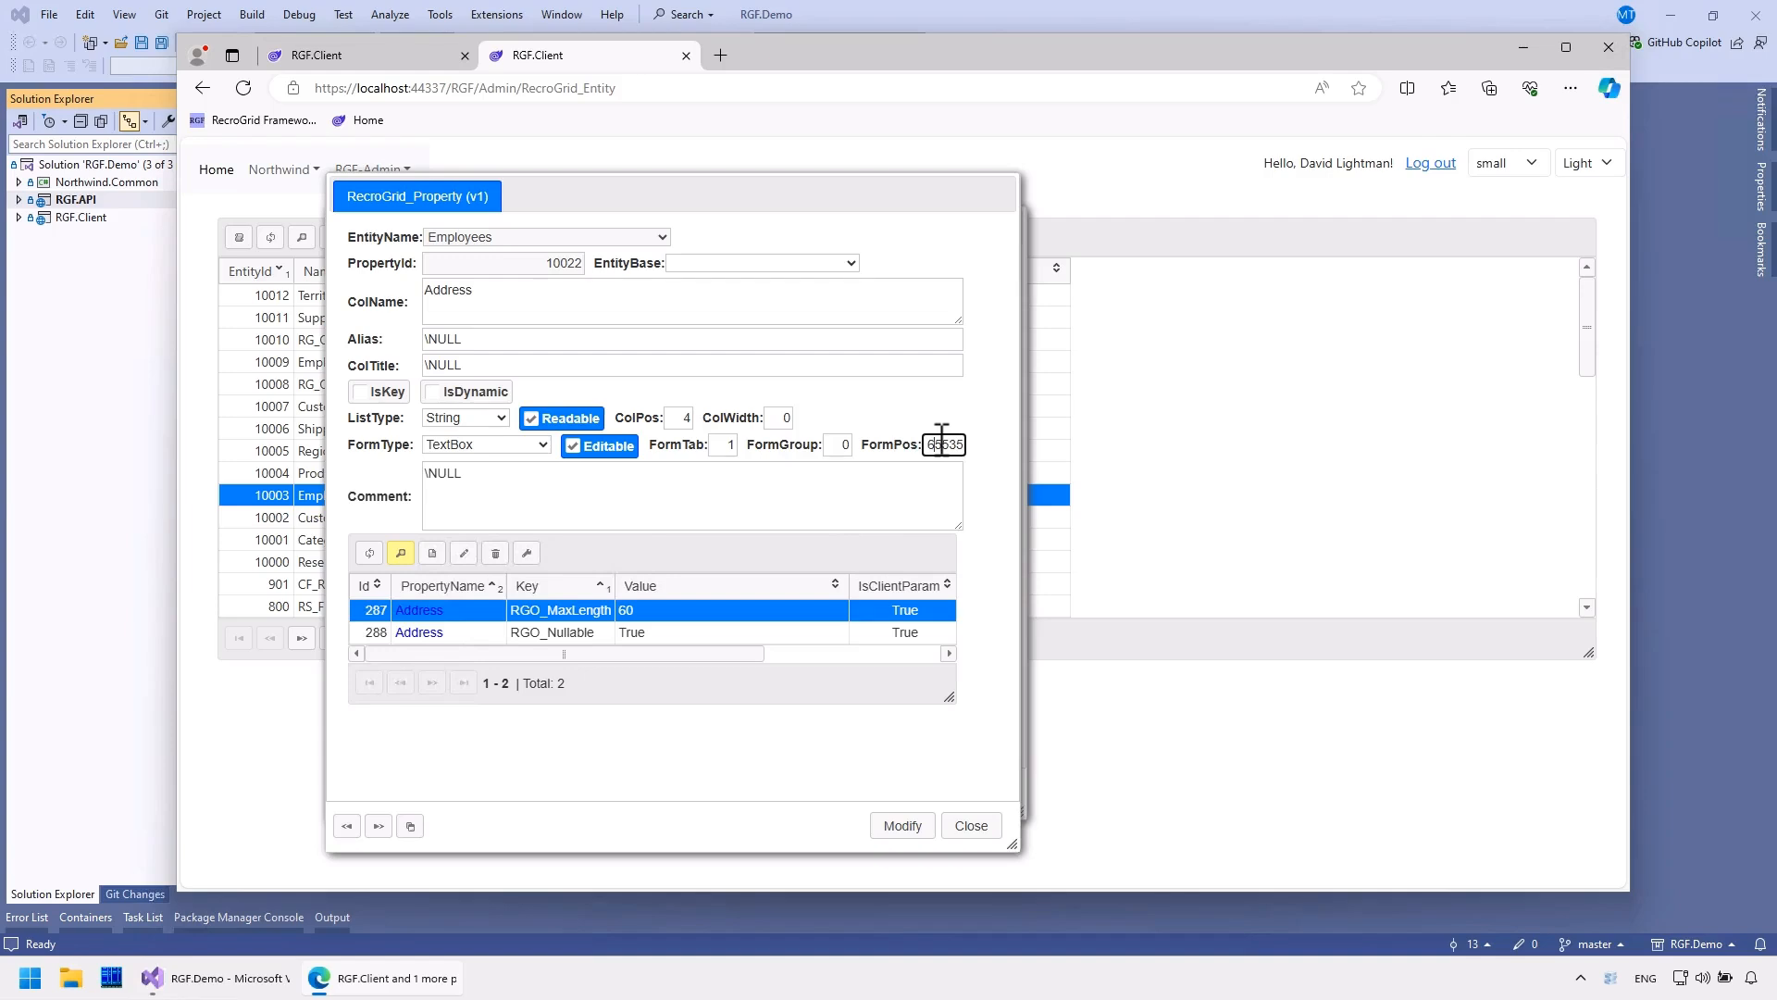
{"action": "left_click", "coordinate": [994, 827]}
{"action": "left_click", "coordinate": [983, 802]}
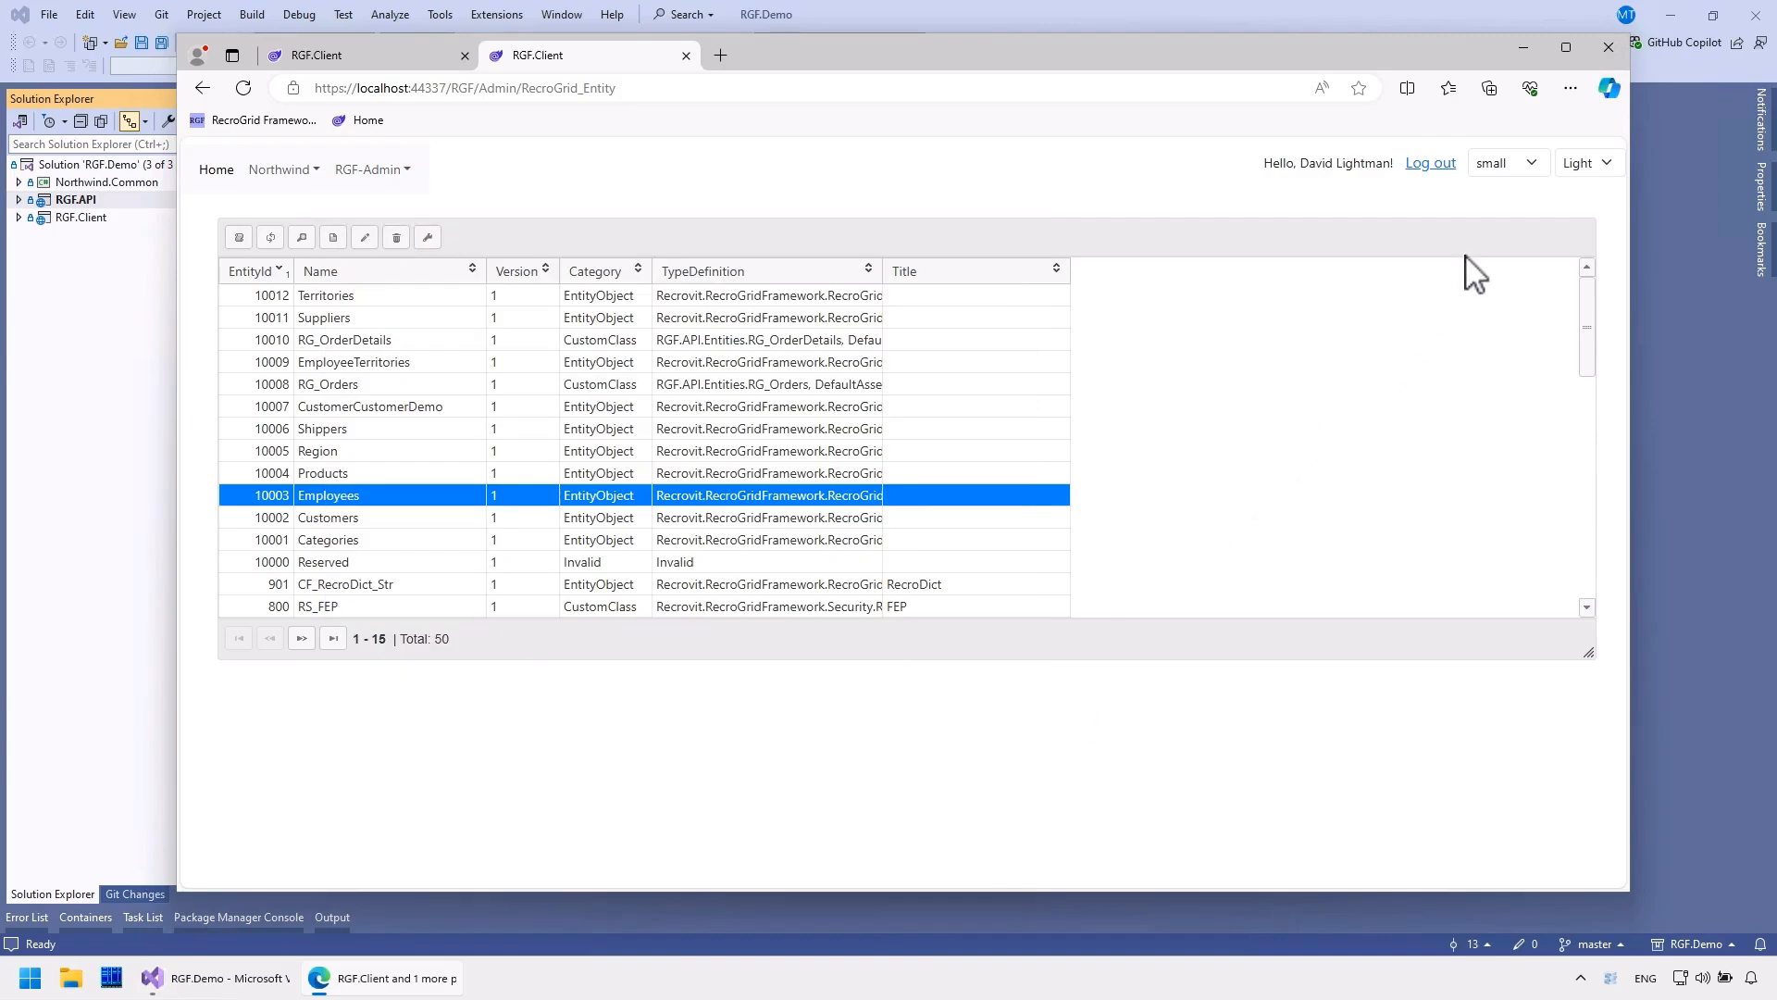
Maximize the browser window and open the Form Designer for the Employees entity
{"action": "left_click", "coordinate": [1566, 47]}
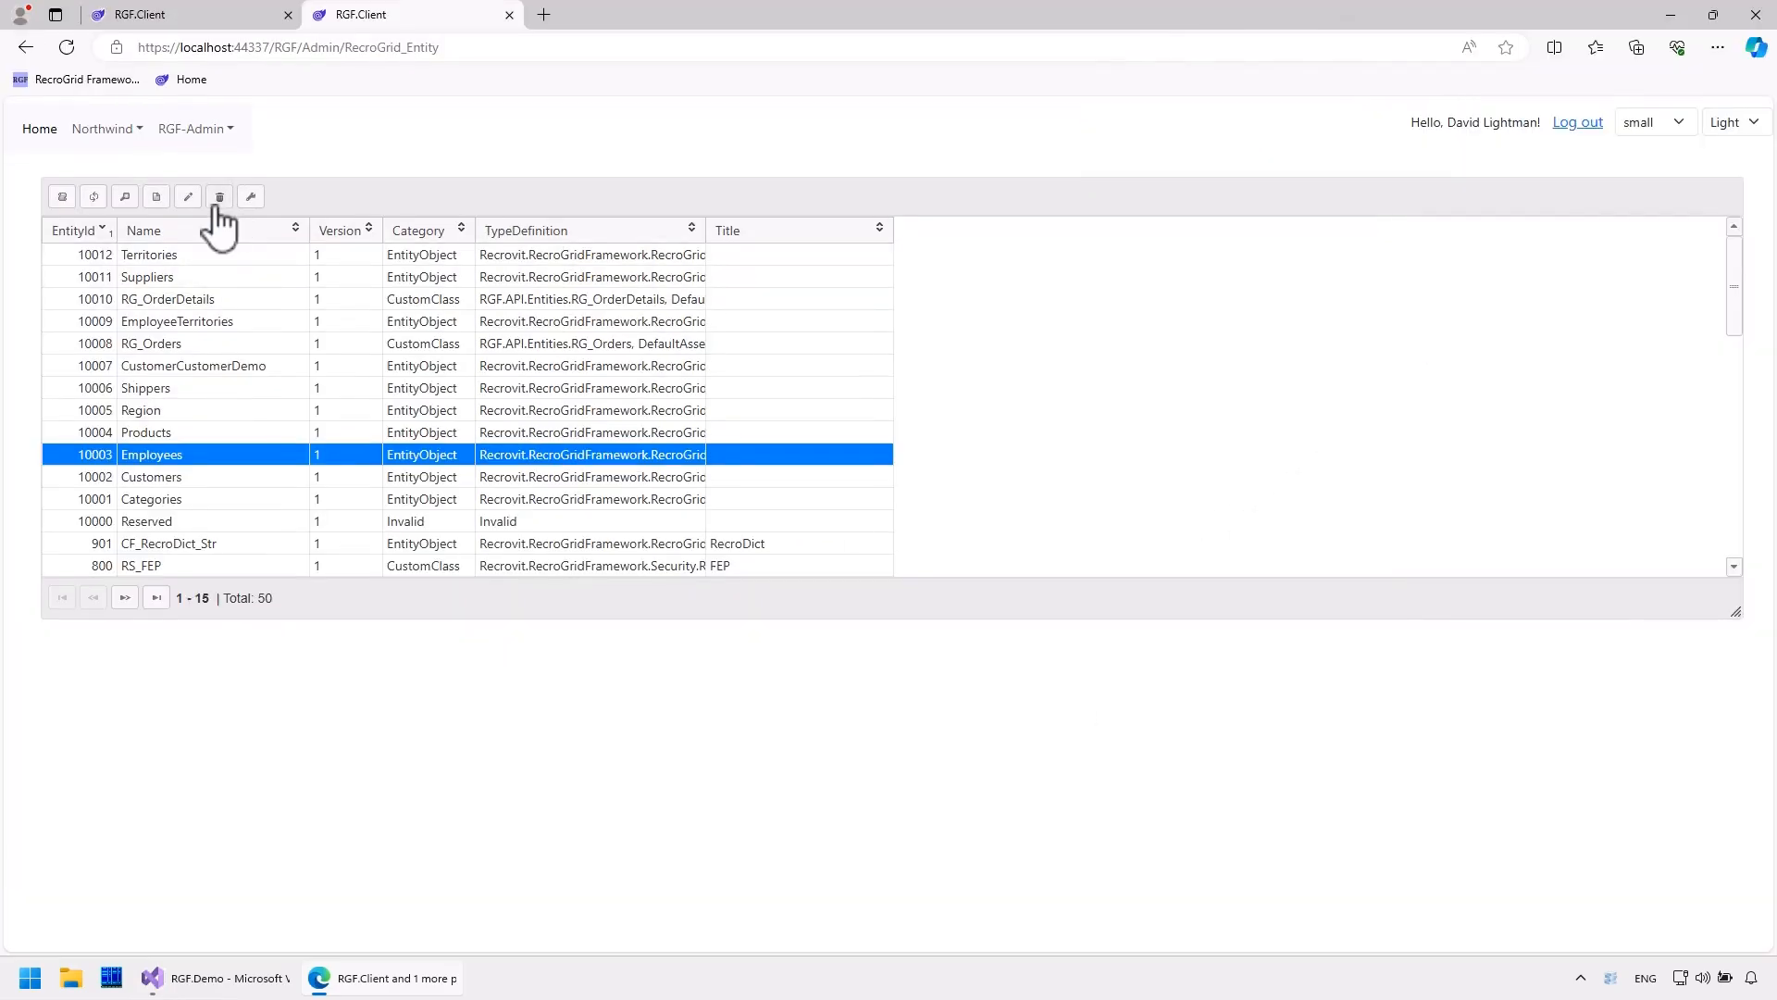
{"action": "left_click", "coordinate": [63, 196]}
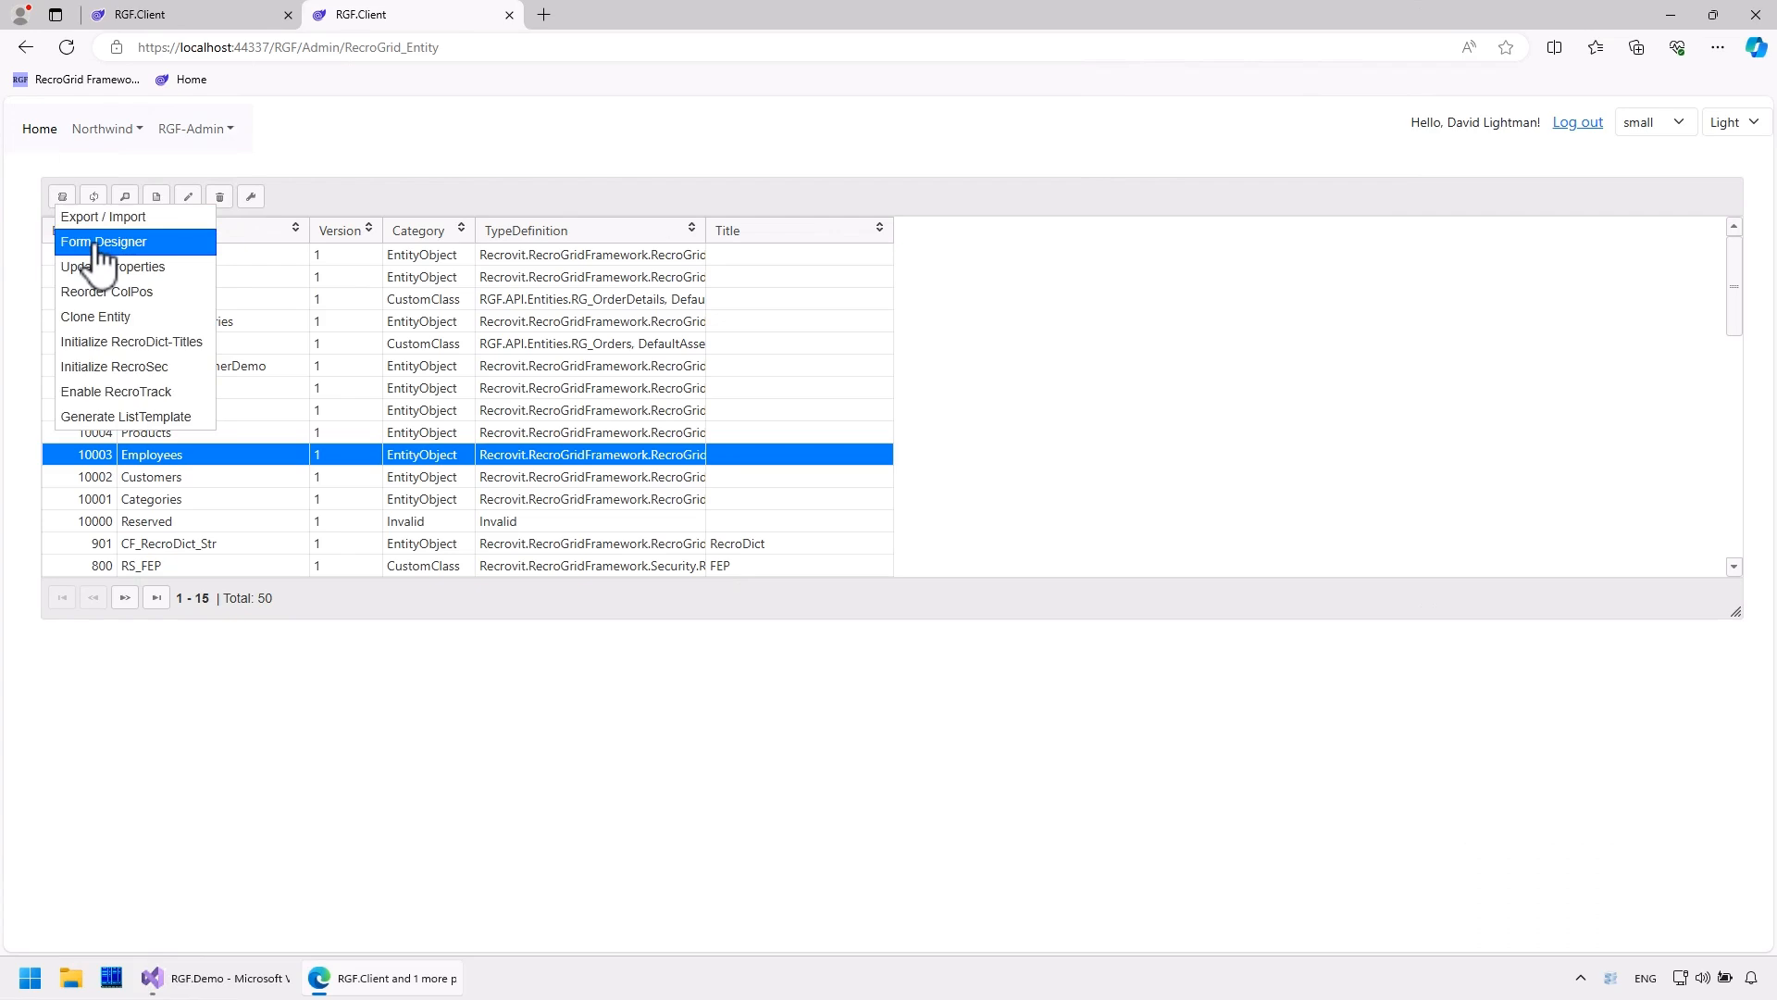
{"action": "left_click", "coordinate": [97, 242]}
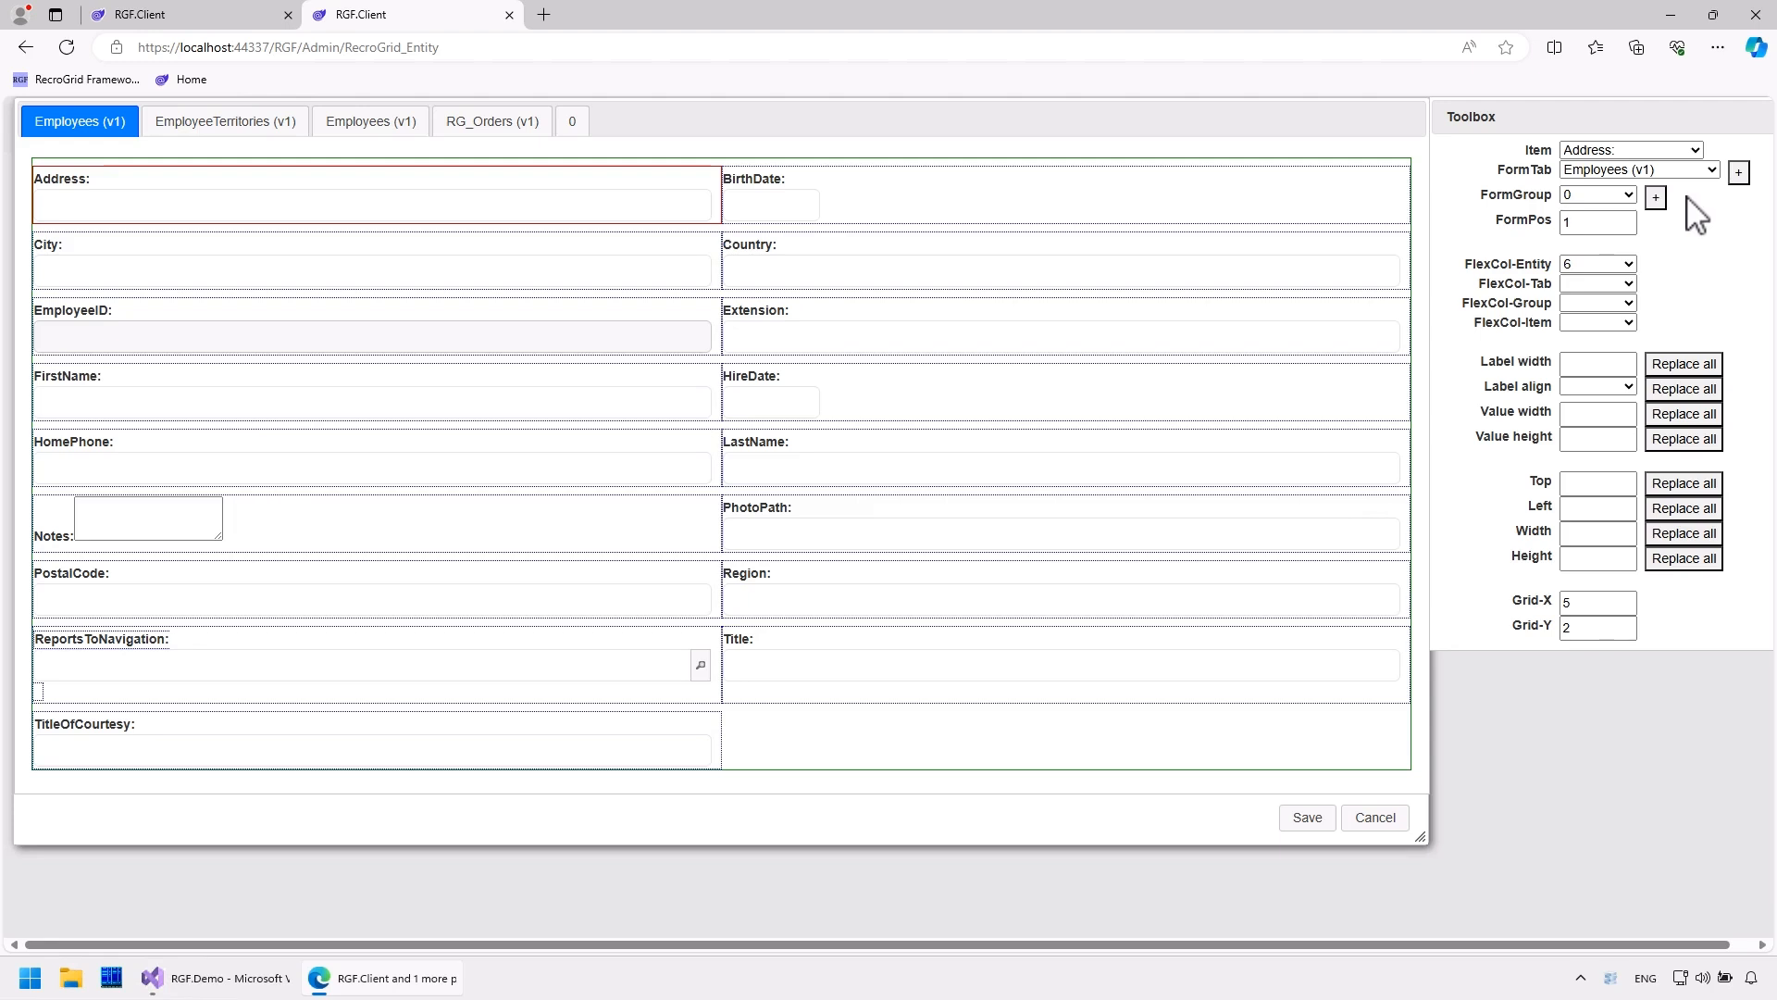
Move the Address field to form position 4, and return it to the first position before BirthDate
{"action": "left_click", "coordinate": [1590, 223]}
{"action": "key", "text": "Up"}
{"action": "key", "text": "Up"}
{"action": "key", "text": "Up"}
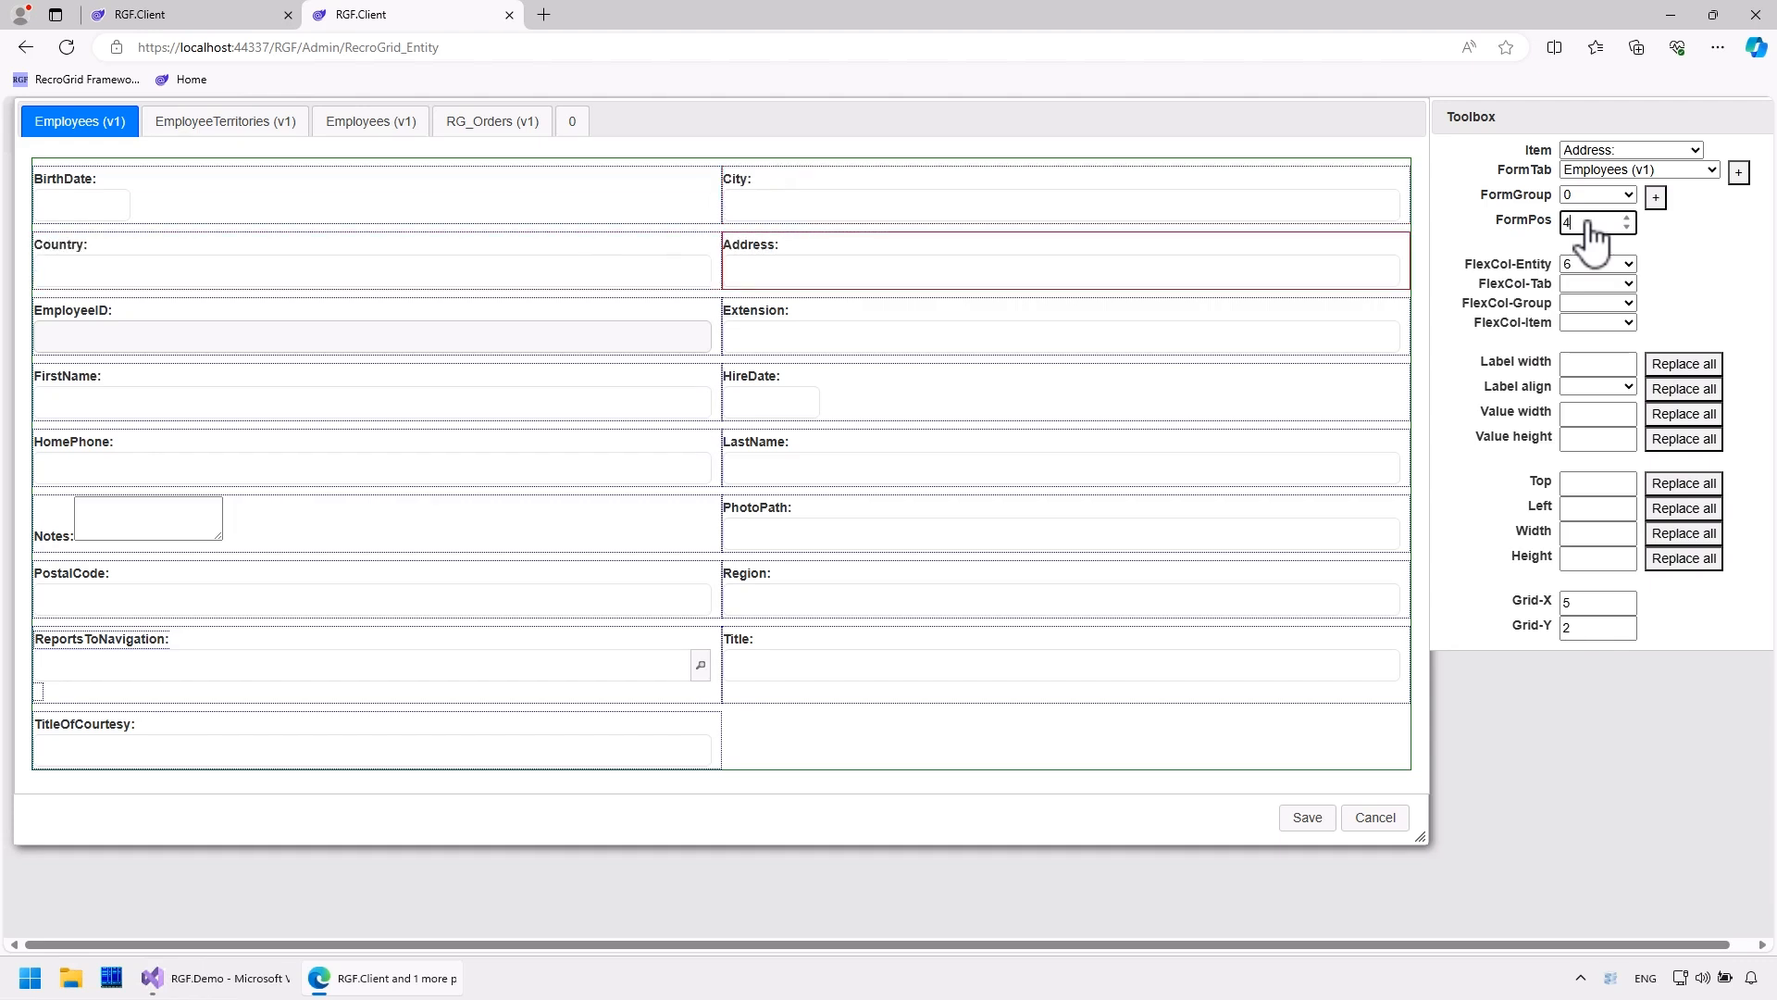
{"action": "left_click", "coordinate": [1112, 247]}
{"action": "left_click_drag", "start_coordinate": [1016, 243], "coordinate": [710, 197]}
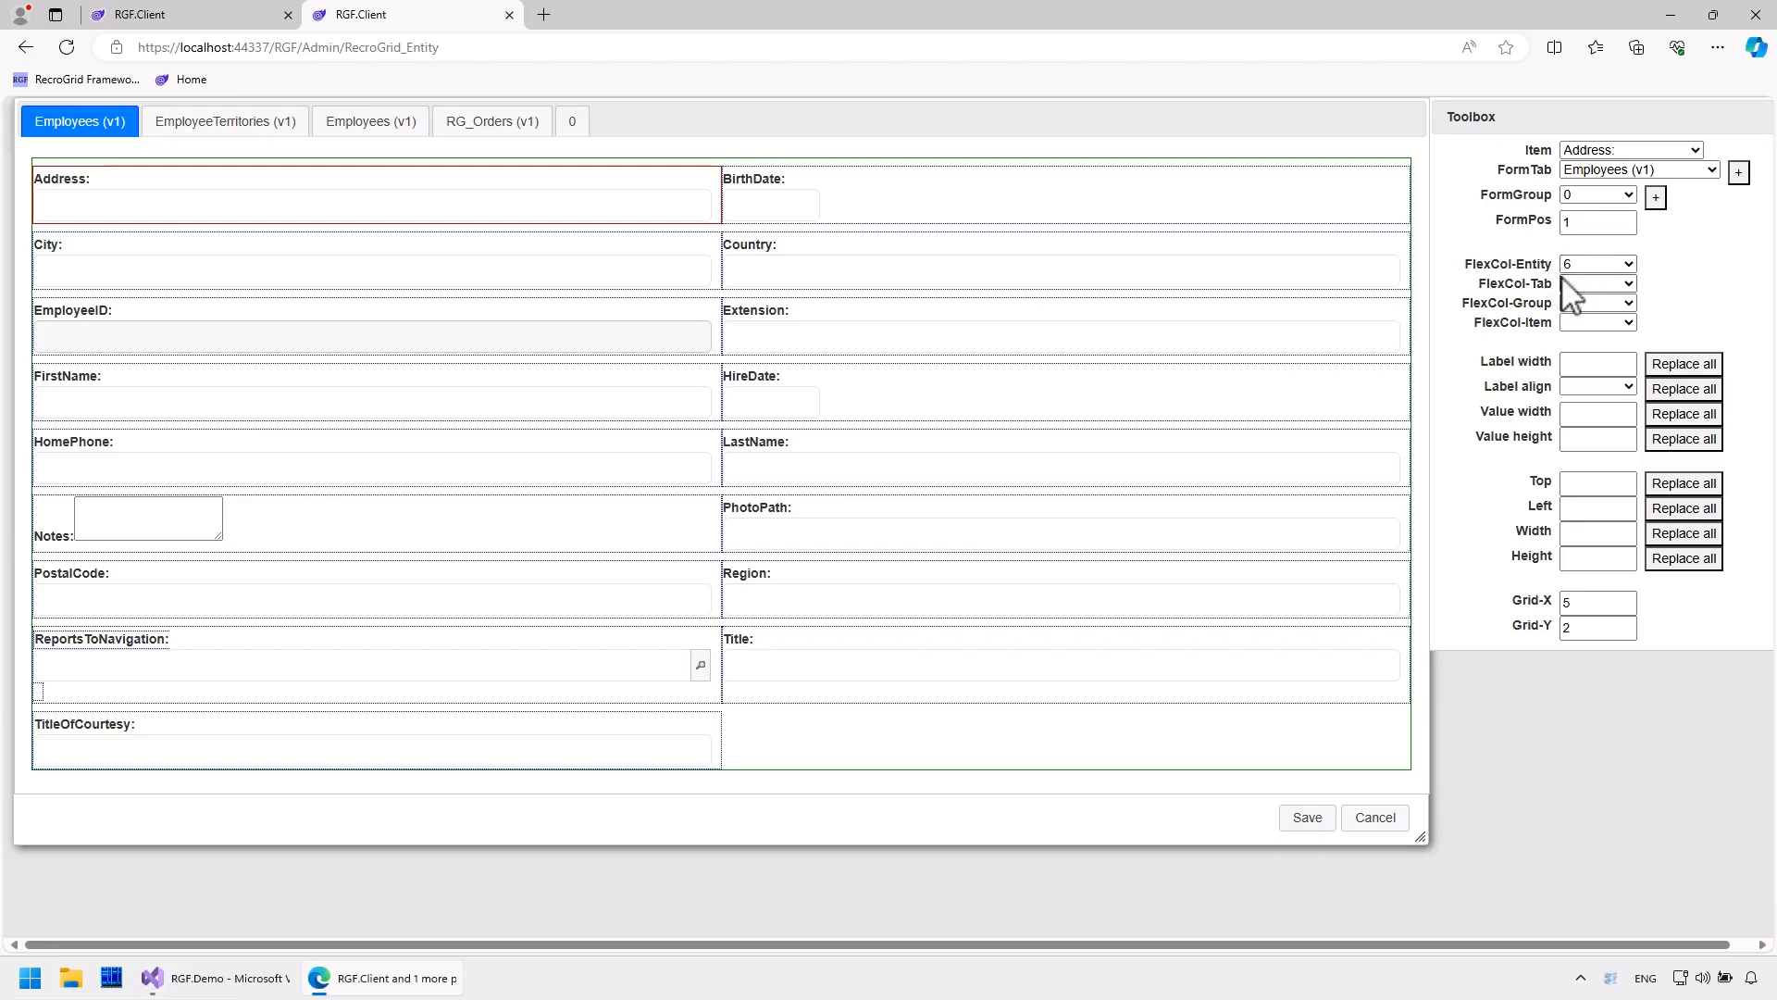
Set the FlexCol-Tab width of the Employees form tab to 4
{"action": "left_click", "coordinate": [1596, 285]}
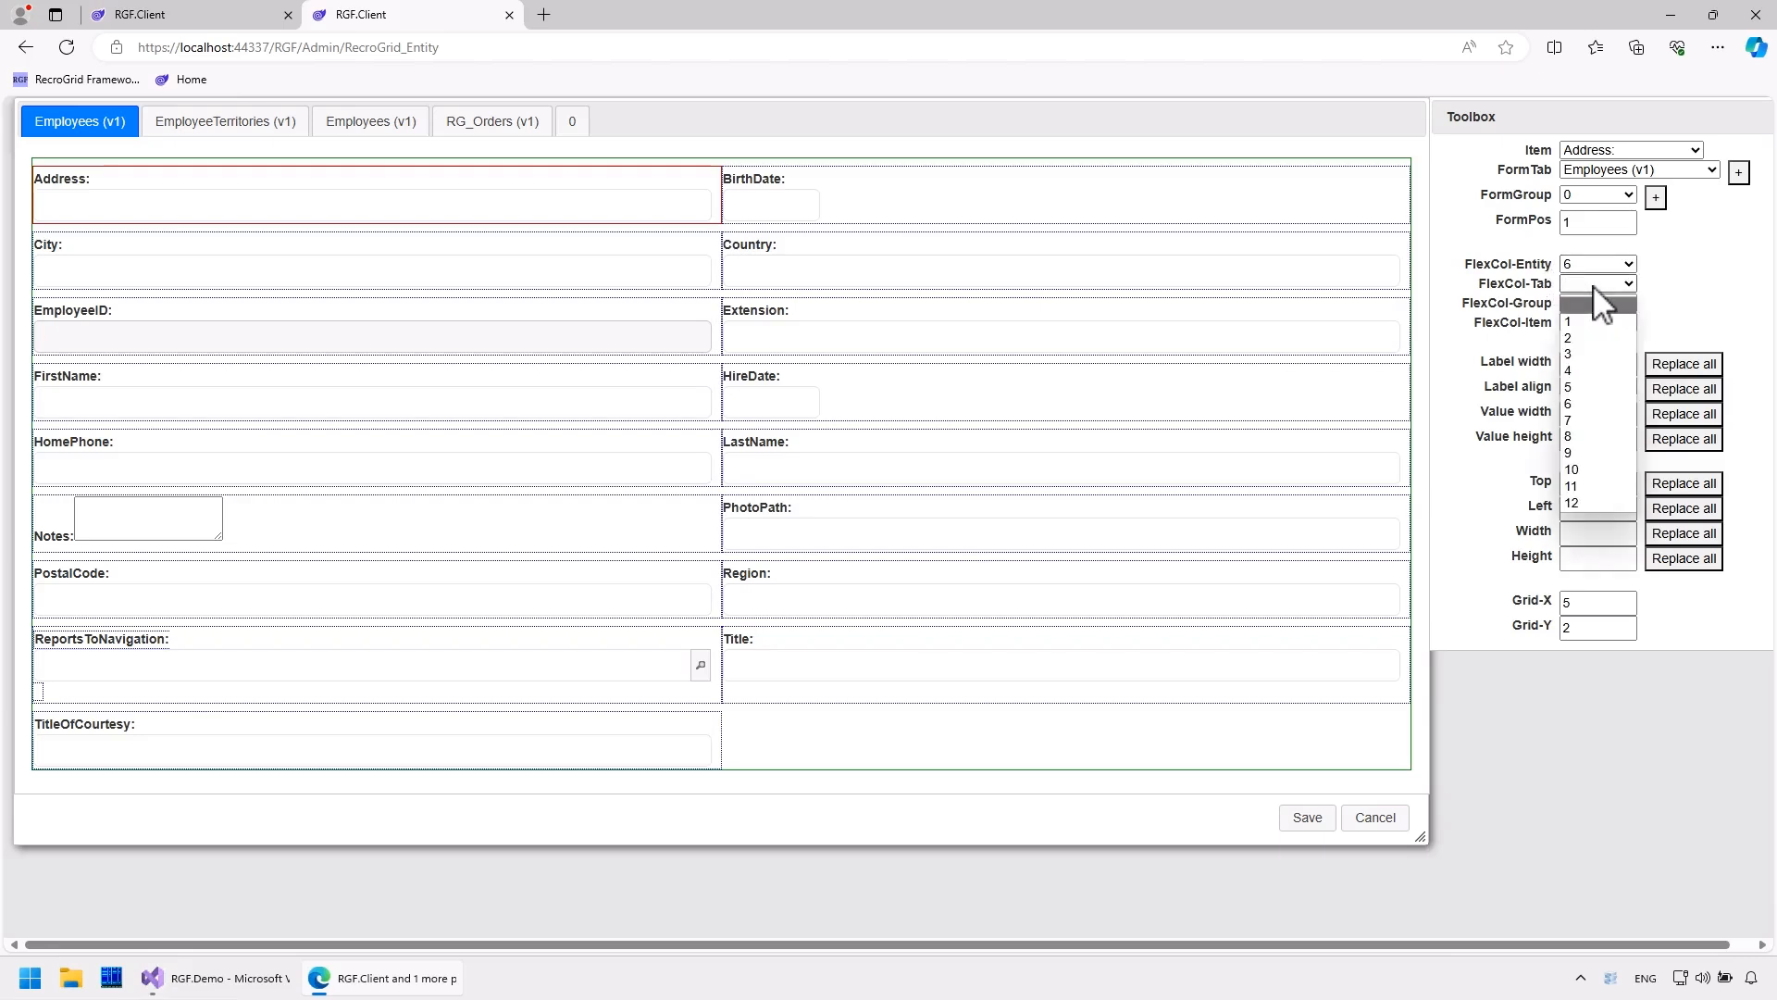
{"action": "left_click", "coordinate": [1597, 381]}
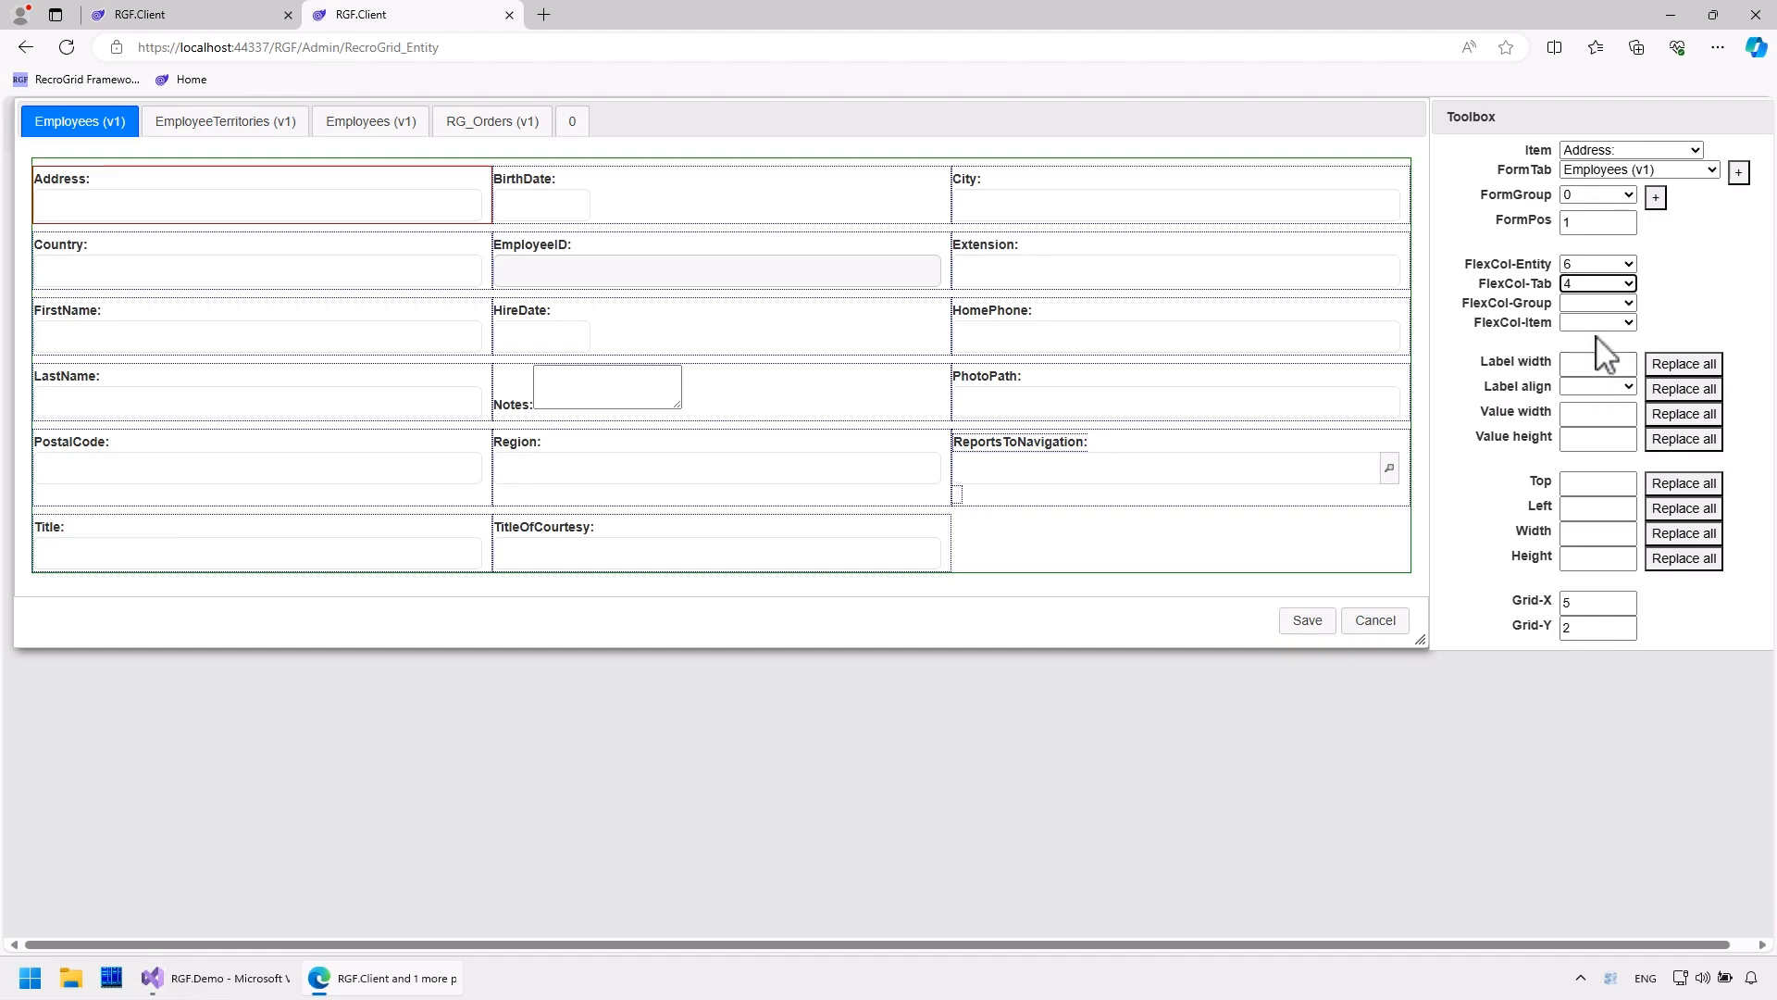
Add a new form group to the Employees tab and assign the Country and Region fields to group 1
{"action": "left_click", "coordinate": [1656, 199]}
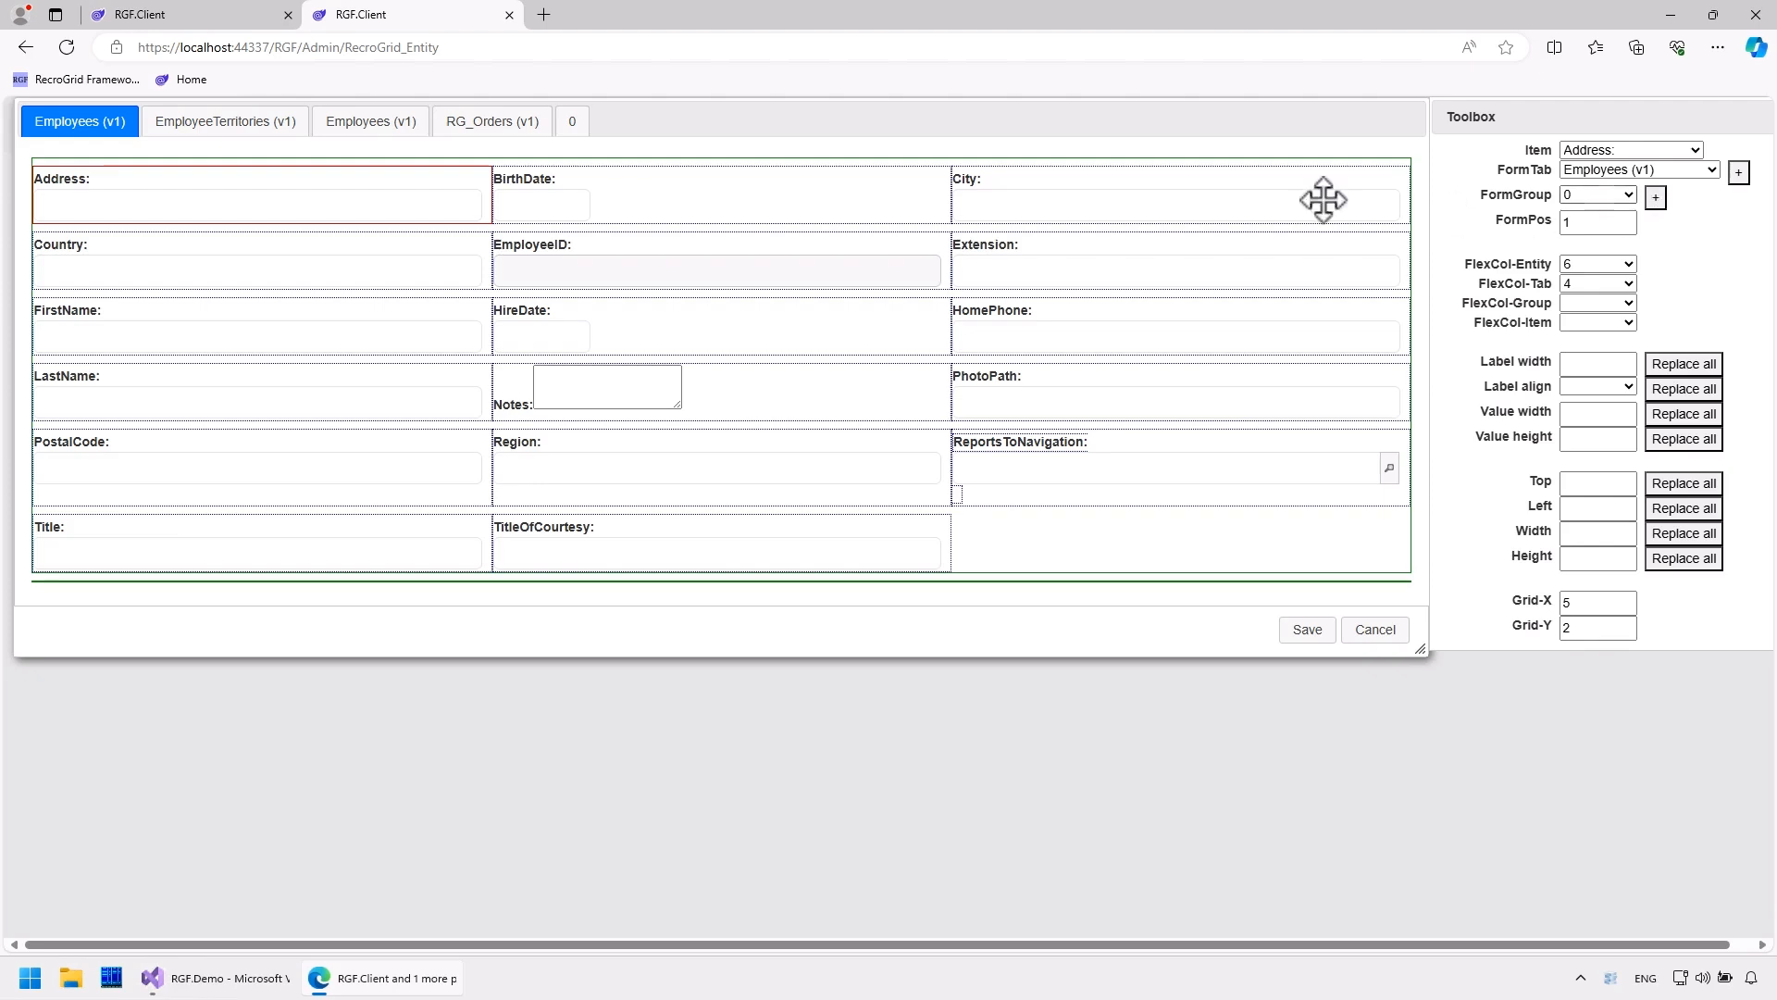
{"action": "left_click", "coordinate": [413, 247]}
{"action": "left_click", "coordinate": [1597, 194]}
{"action": "left_click", "coordinate": [1592, 227]}
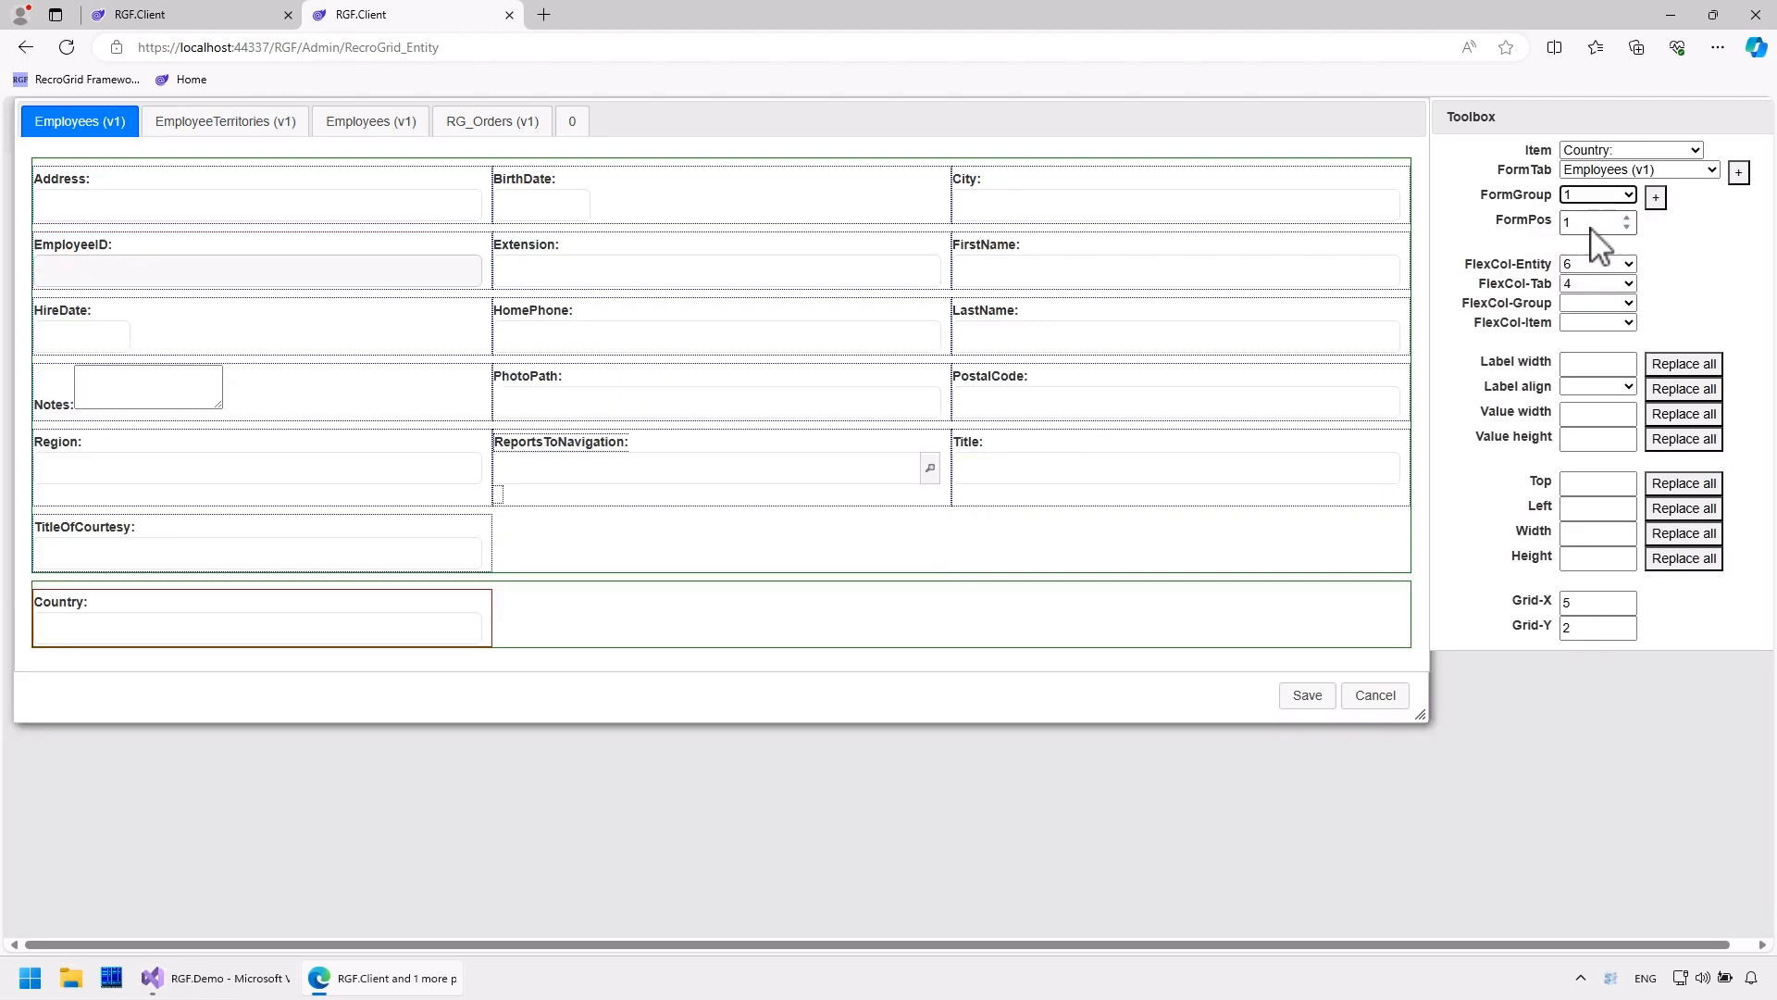
{"action": "left_click", "coordinate": [397, 436]}
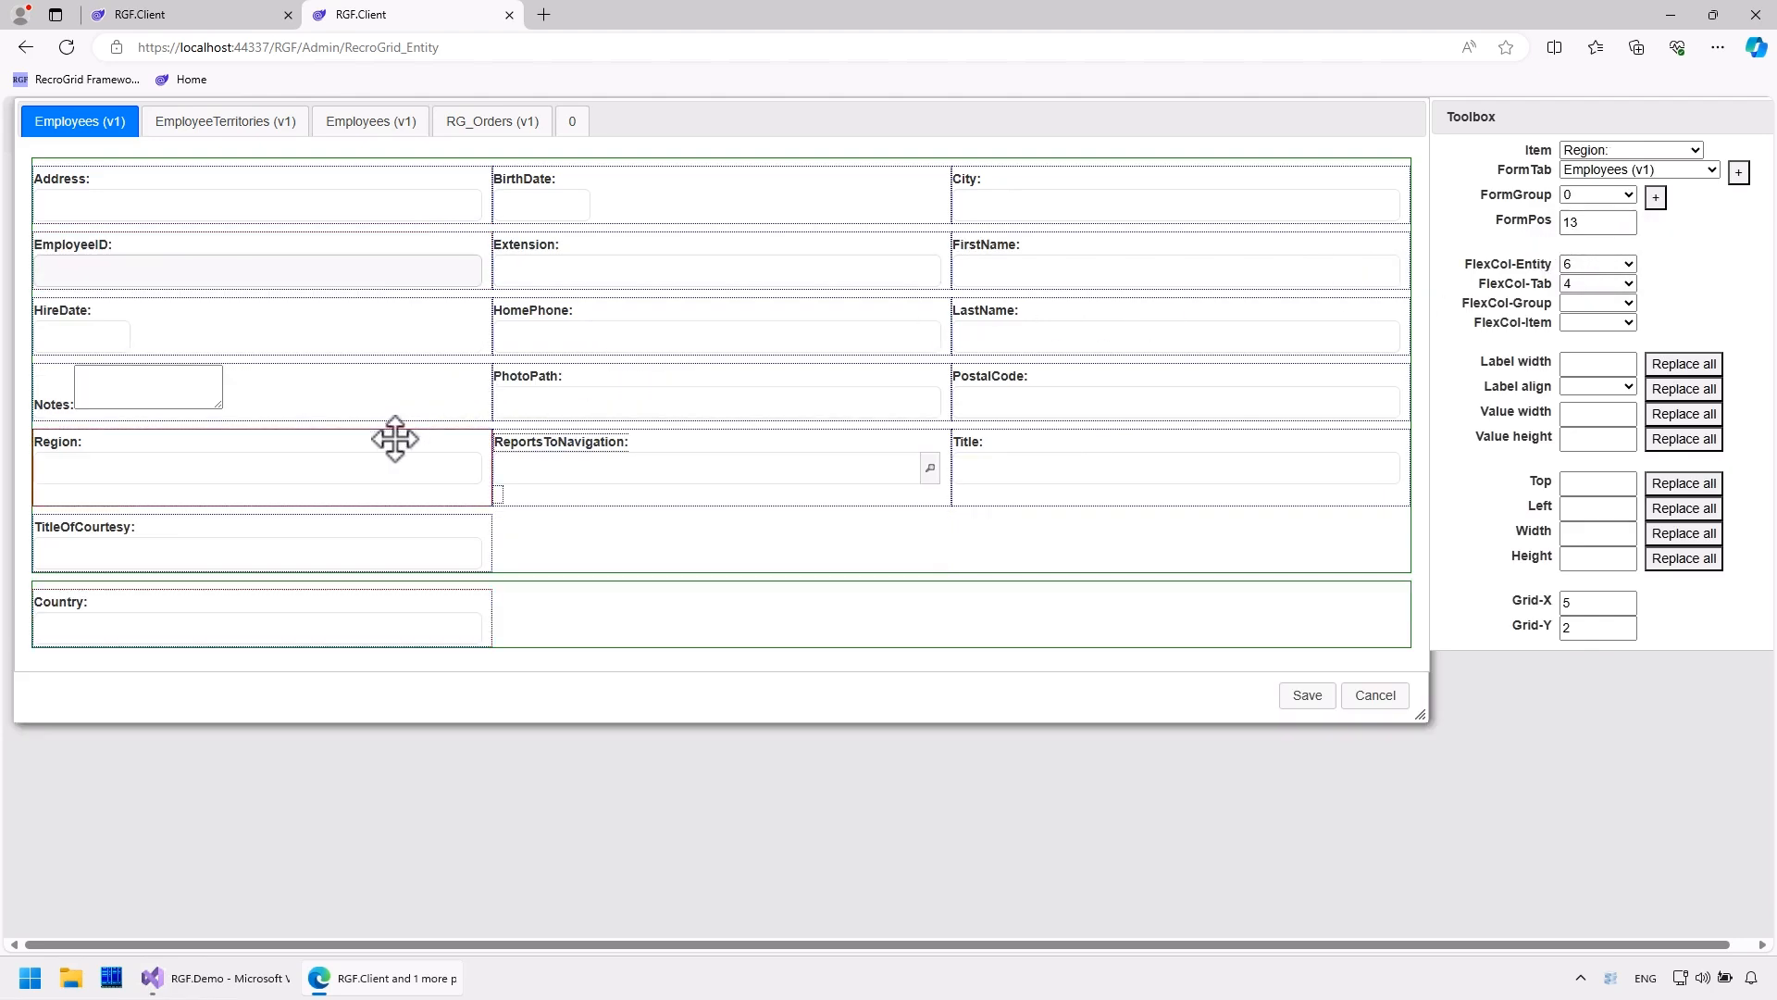
{"action": "left_click", "coordinate": [1597, 195]}
{"action": "left_click", "coordinate": [1587, 232]}
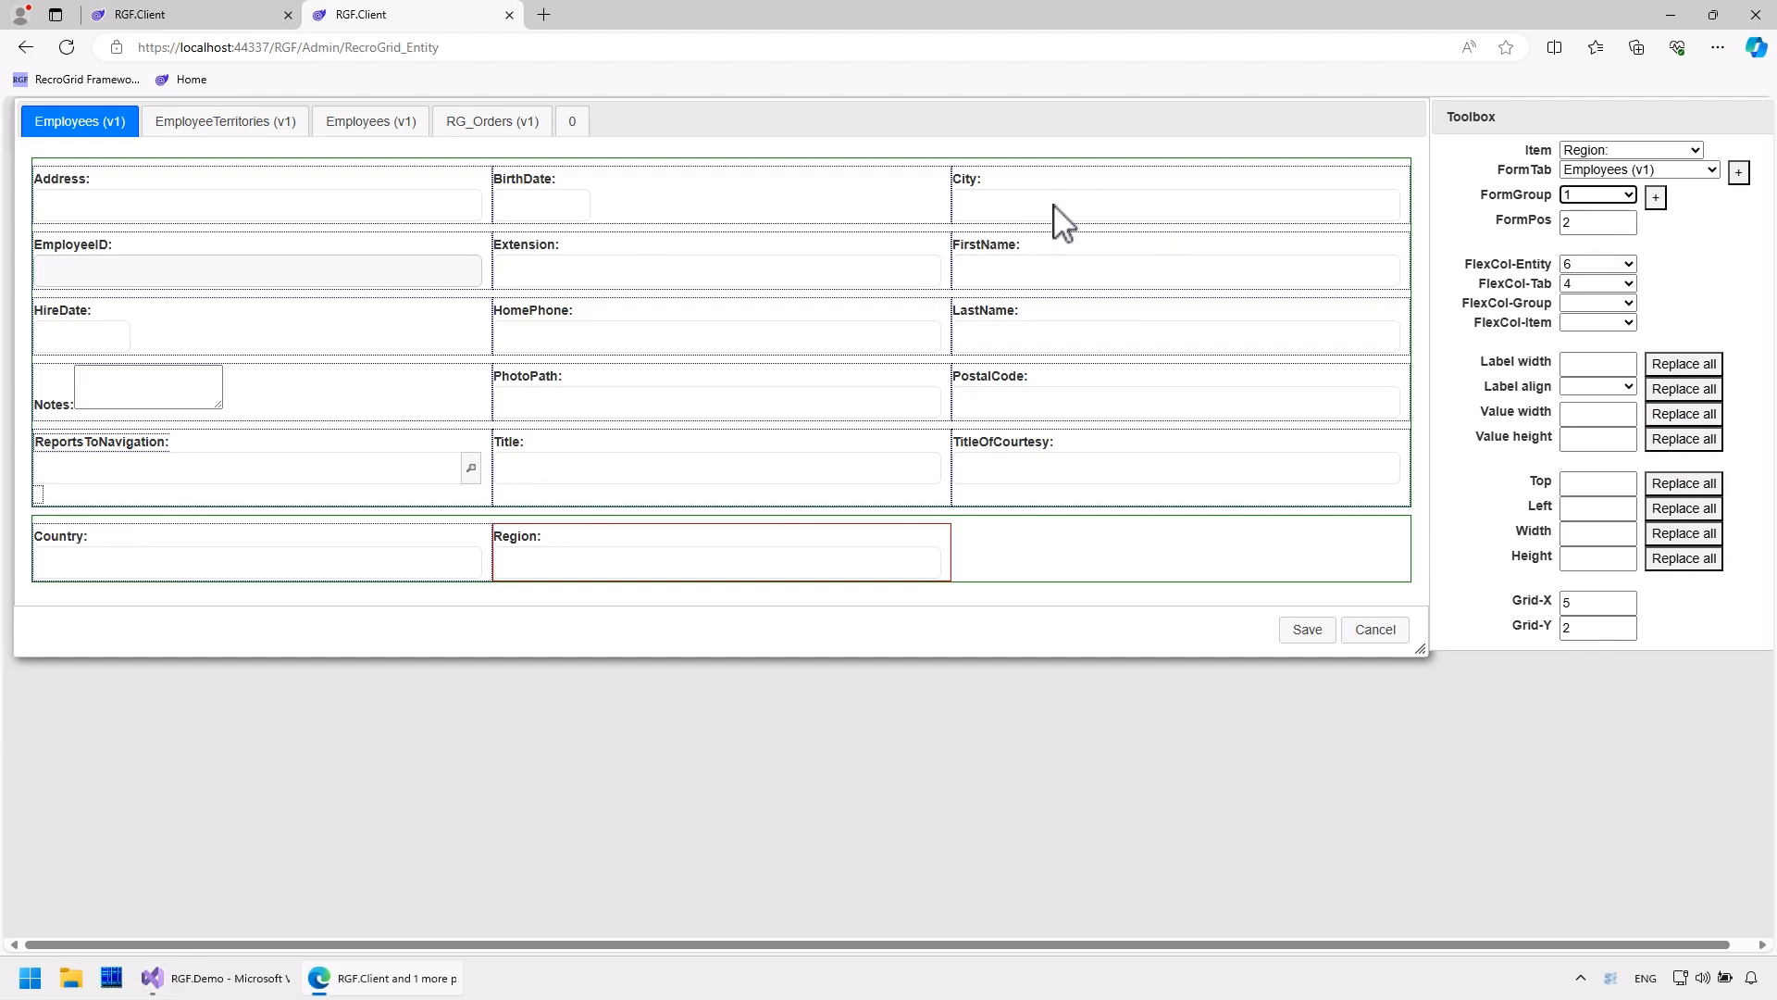
Assign the City, PostalCode and Address fields to form group 1
{"action": "left_click", "coordinate": [1018, 183]}
{"action": "left_click", "coordinate": [1591, 198]}
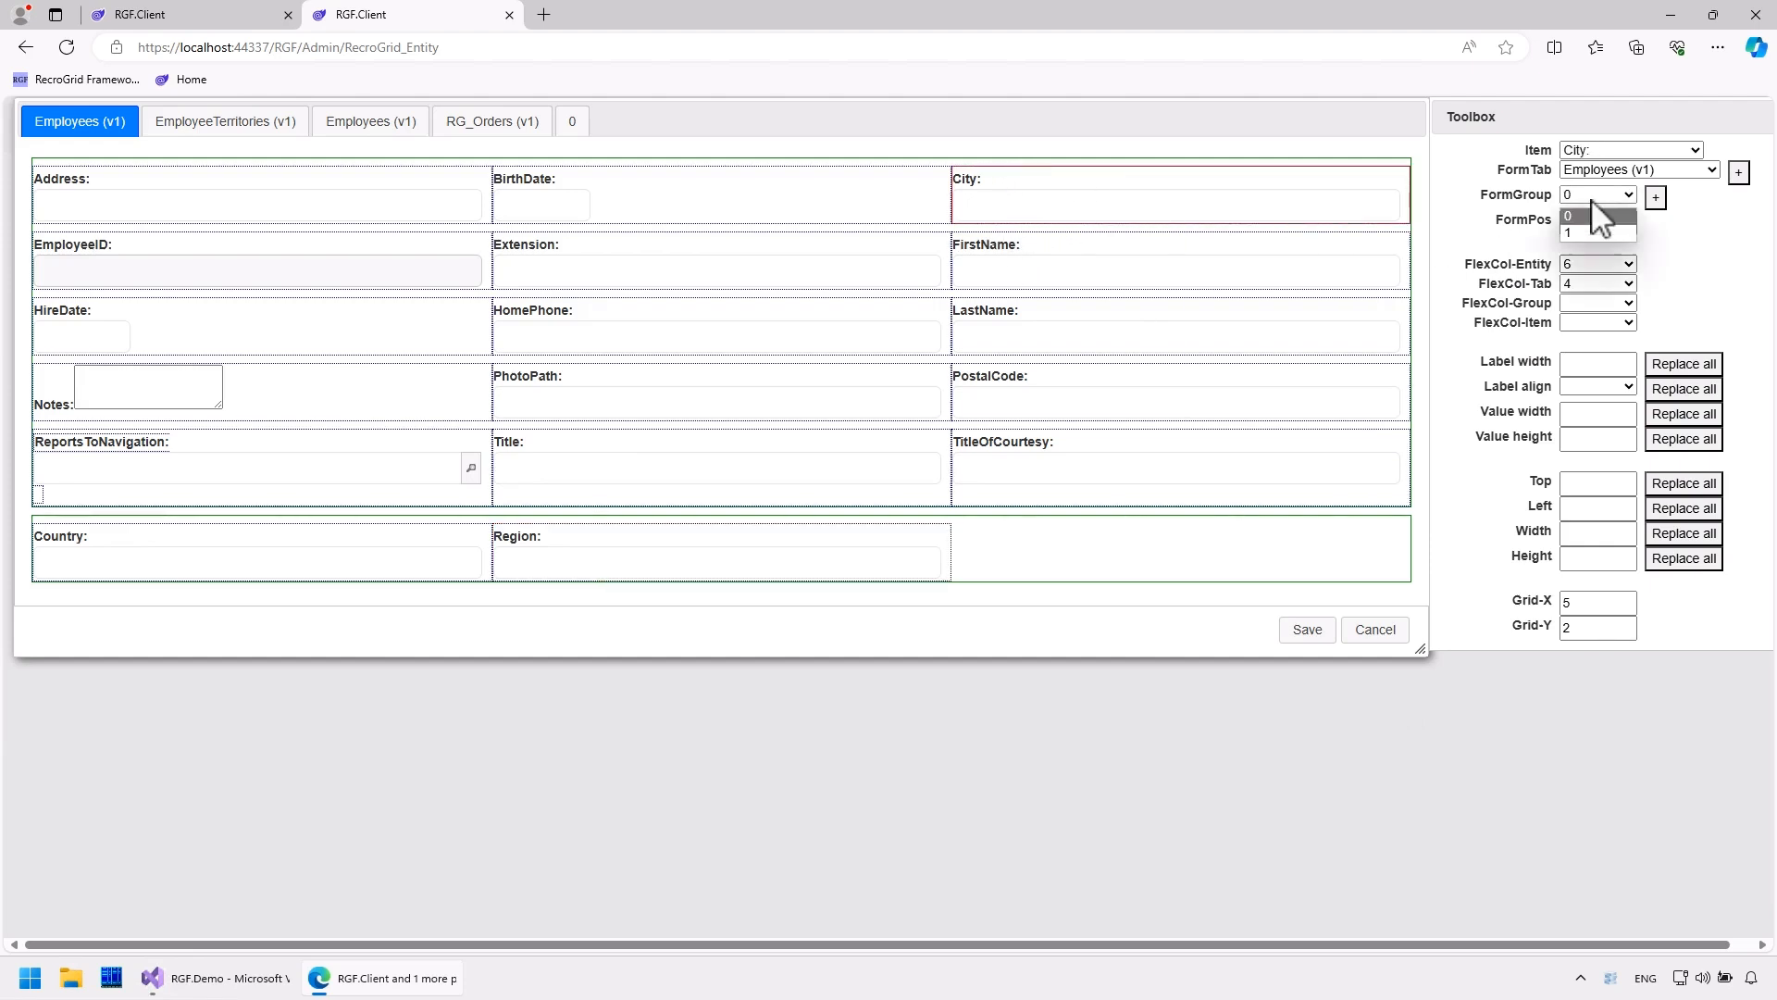
{"action": "left_click", "coordinate": [1594, 230]}
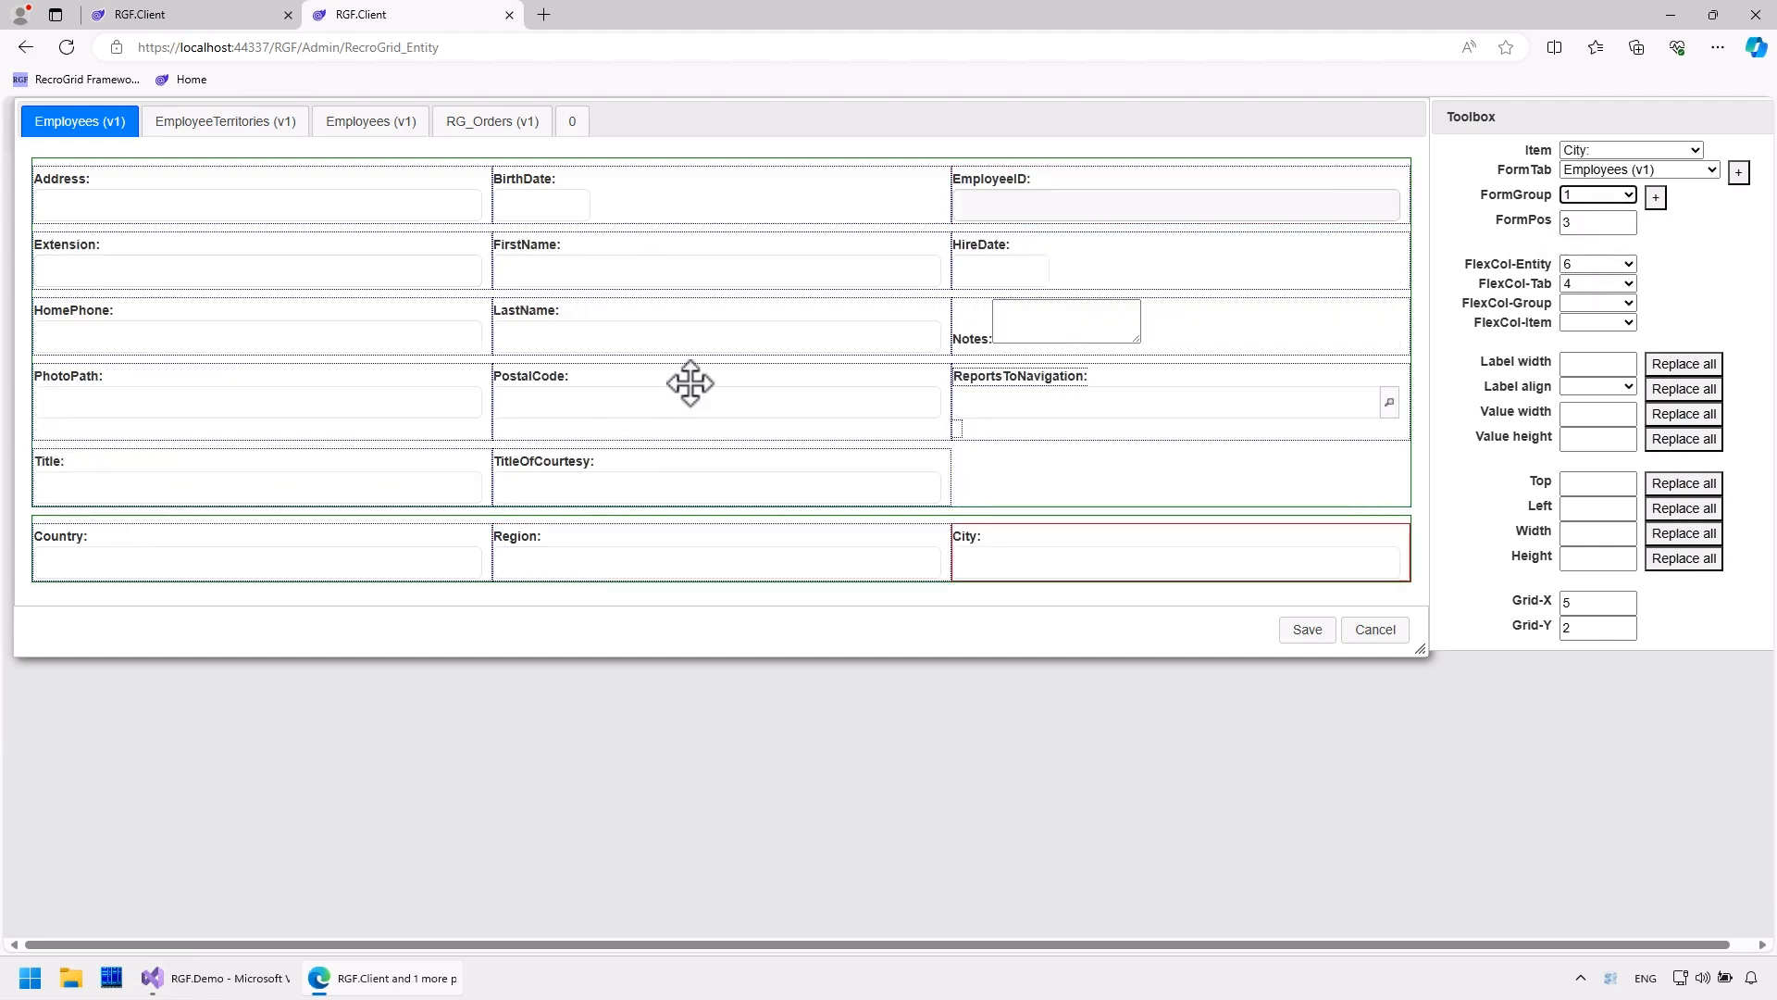
{"action": "left_click", "coordinate": [574, 396]}
{"action": "left_click", "coordinate": [1592, 197]}
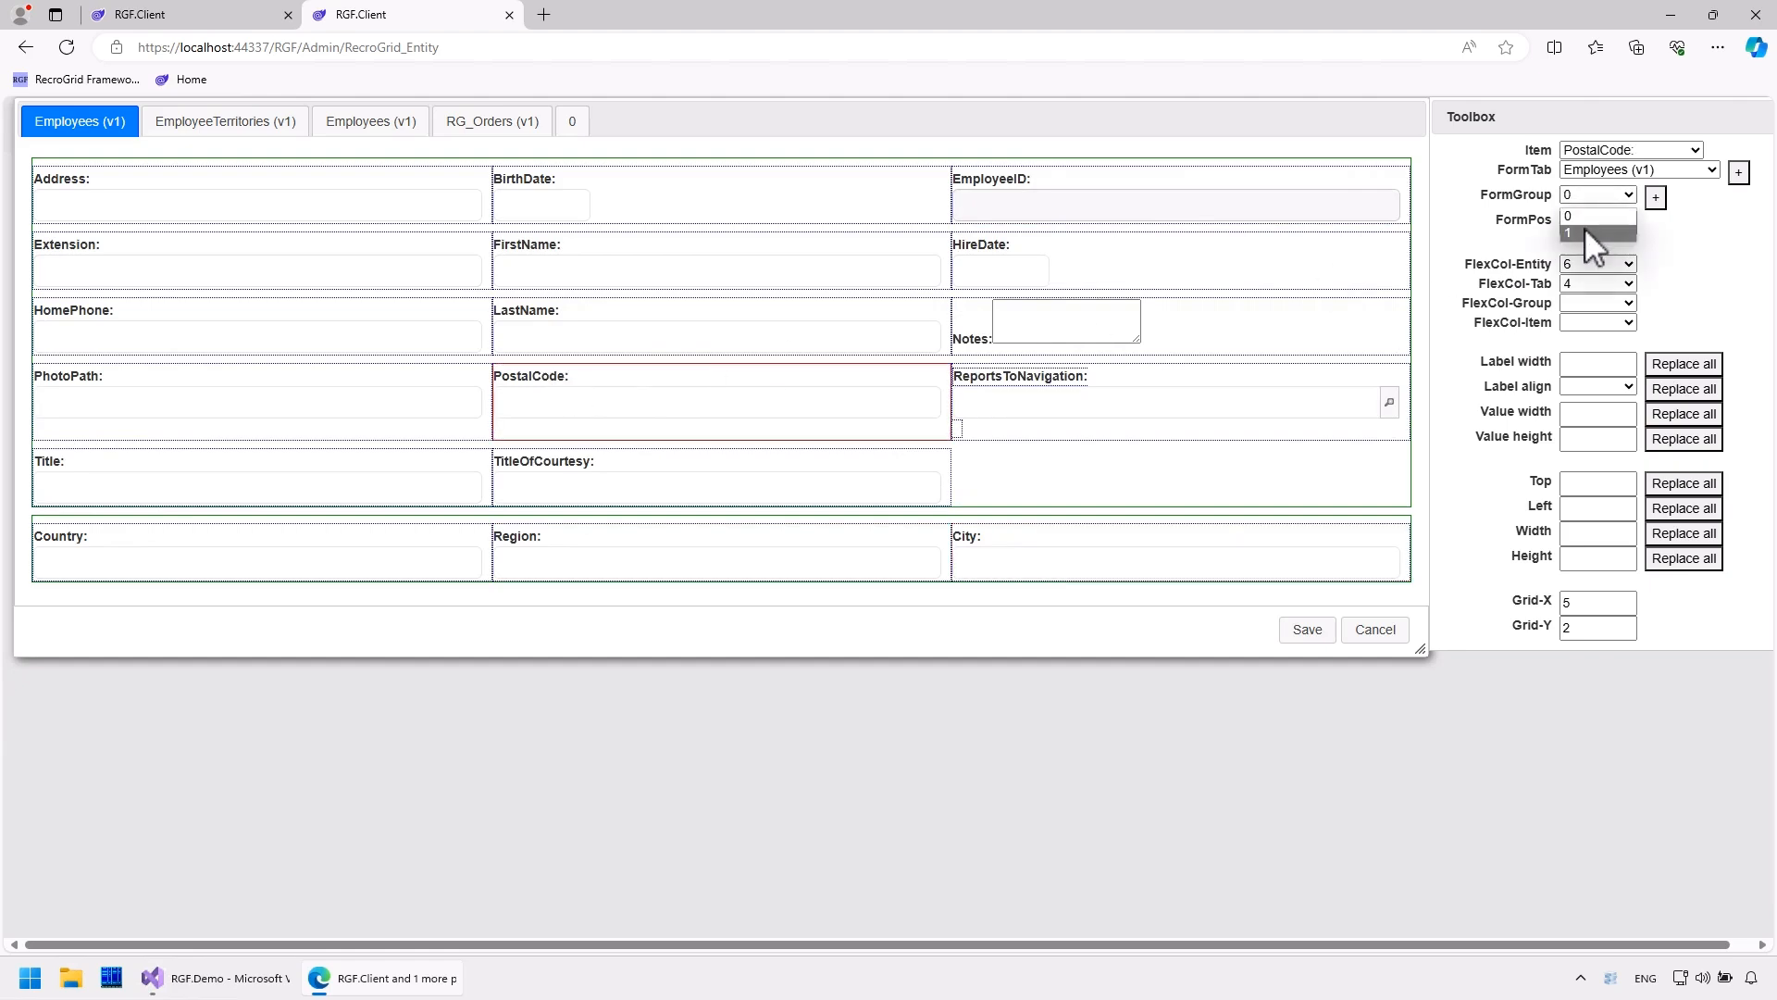
{"action": "left_click", "coordinate": [1585, 229]}
{"action": "left_click", "coordinate": [394, 188]}
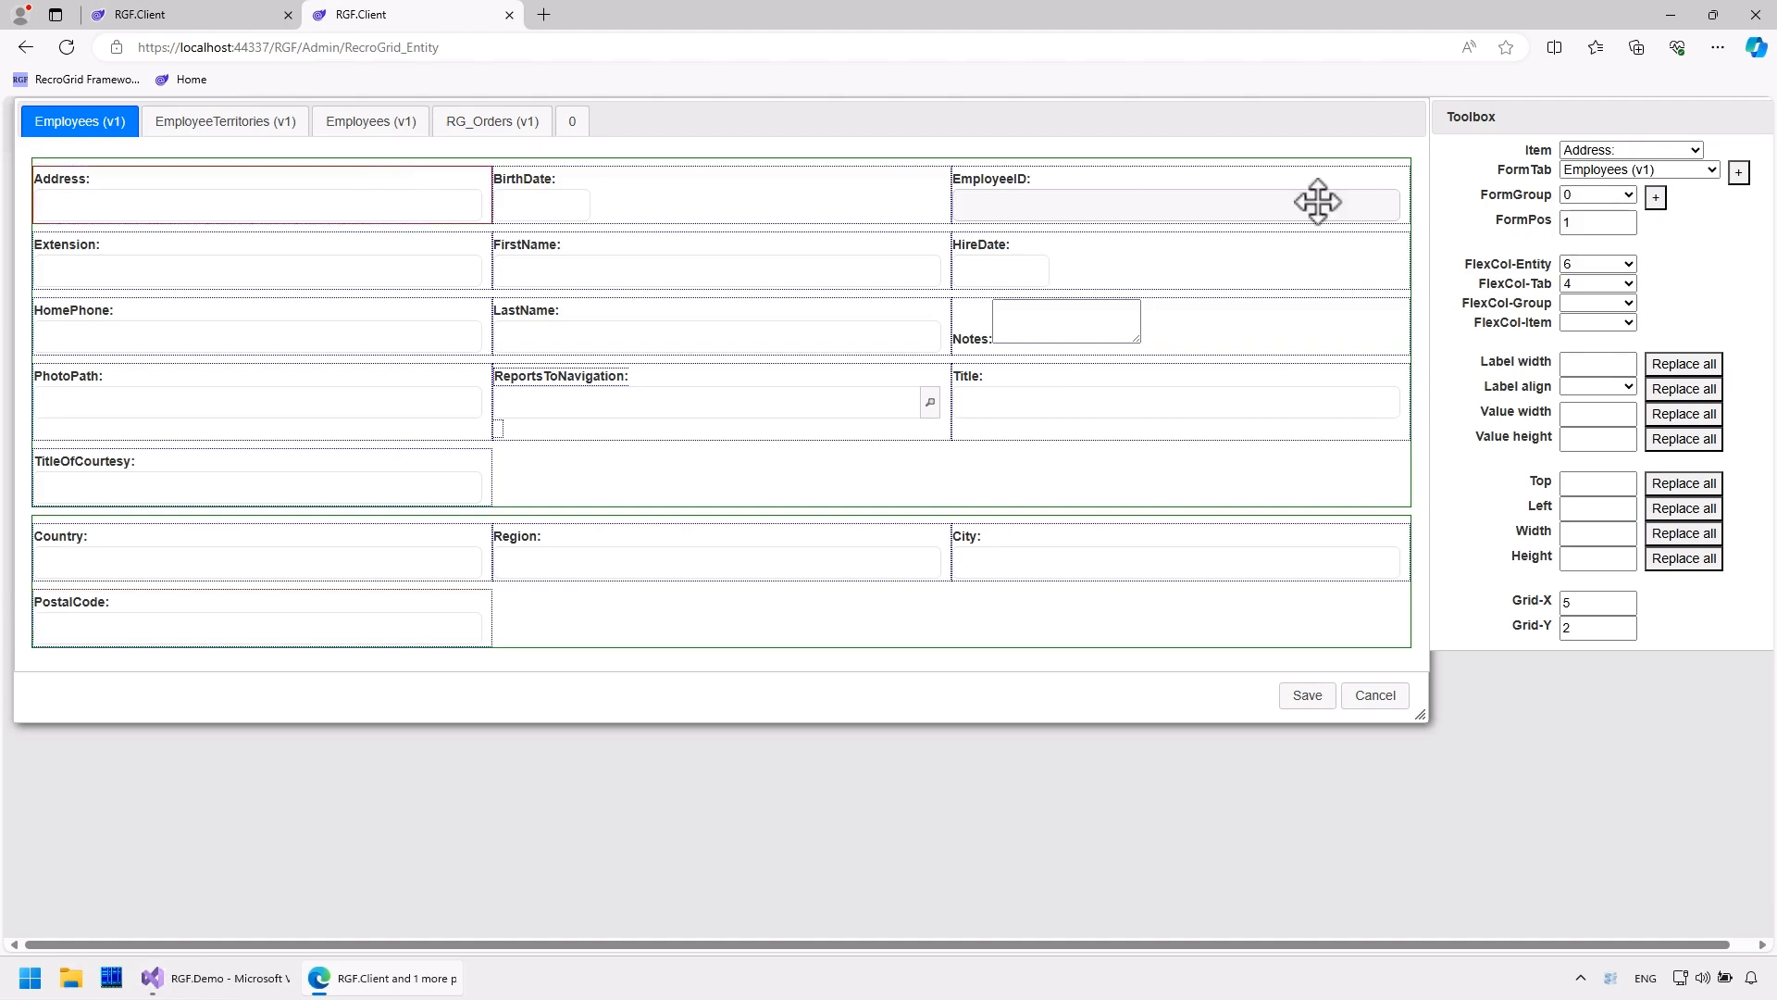
{"action": "left_click", "coordinate": [1597, 196]}
{"action": "left_click", "coordinate": [1593, 231]}
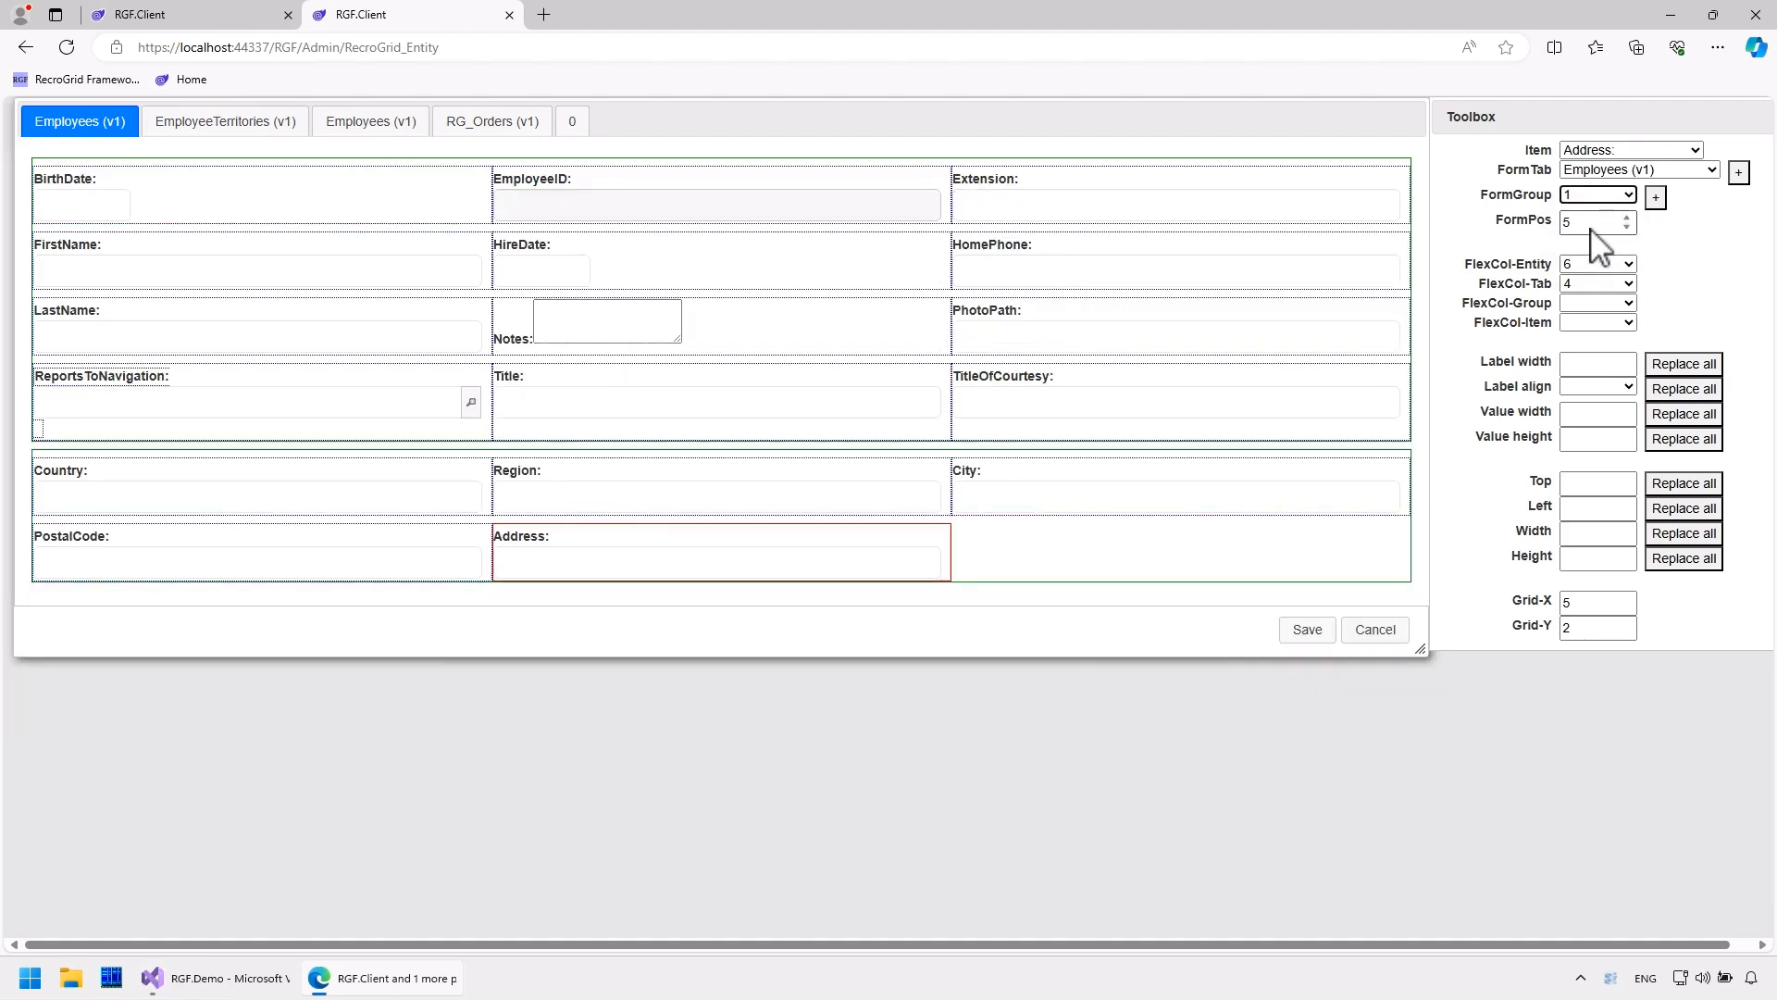
Clear the FlexCol-Tab width so the Employees tab uses the entity-level column width
{"action": "left_click", "coordinate": [1595, 302]}
{"action": "left_click", "coordinate": [1599, 319]}
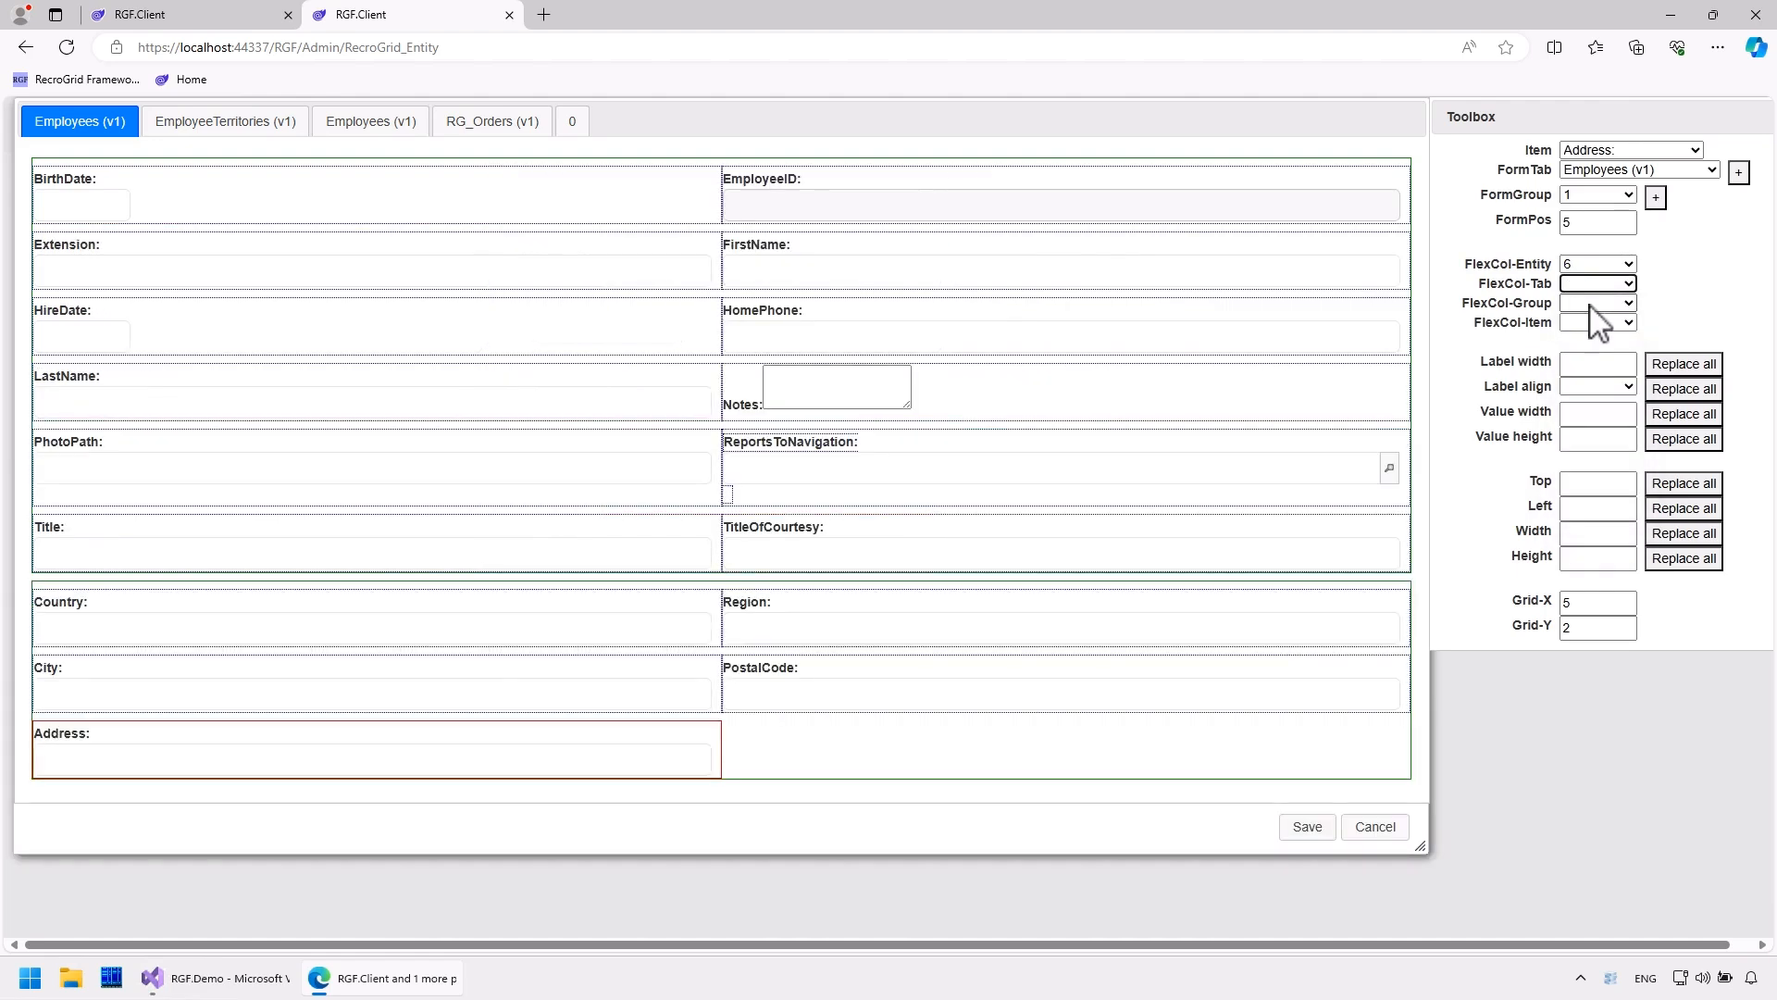
Set the FlexCol-Group width of the address group to 4 and the Address field's FlexCol-Item width to 8
{"action": "left_click", "coordinate": [1596, 304]}
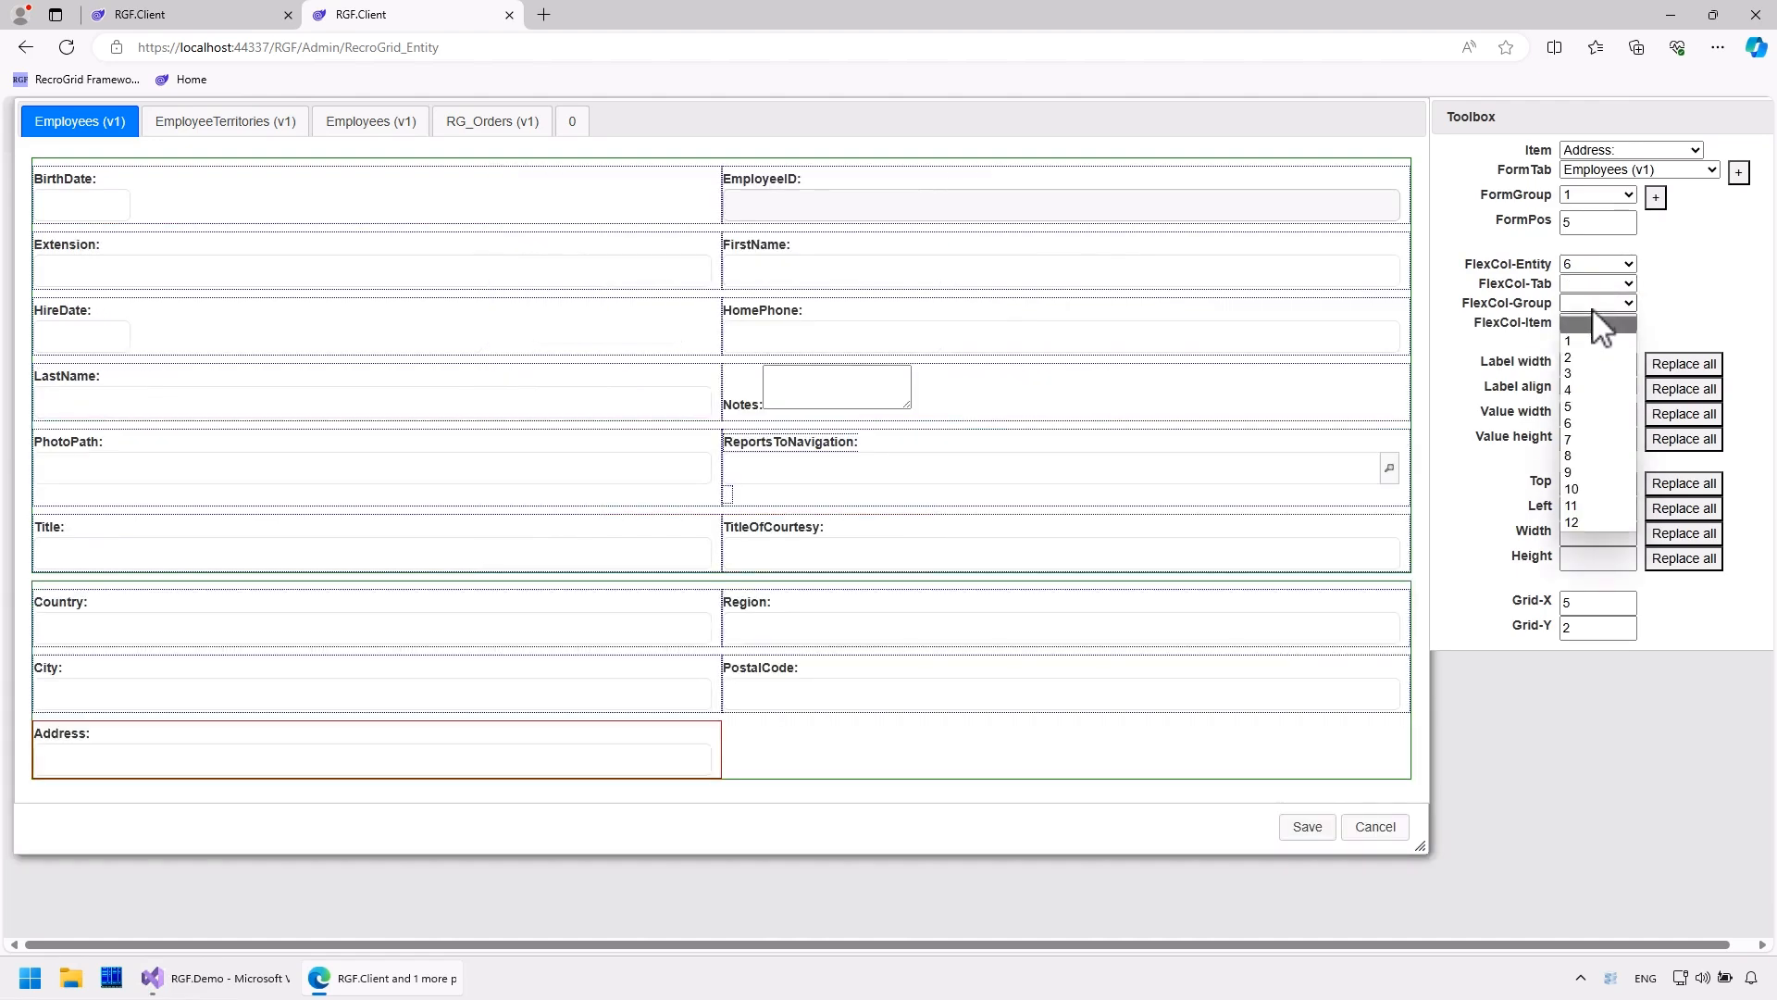
{"action": "left_click", "coordinate": [1592, 389]}
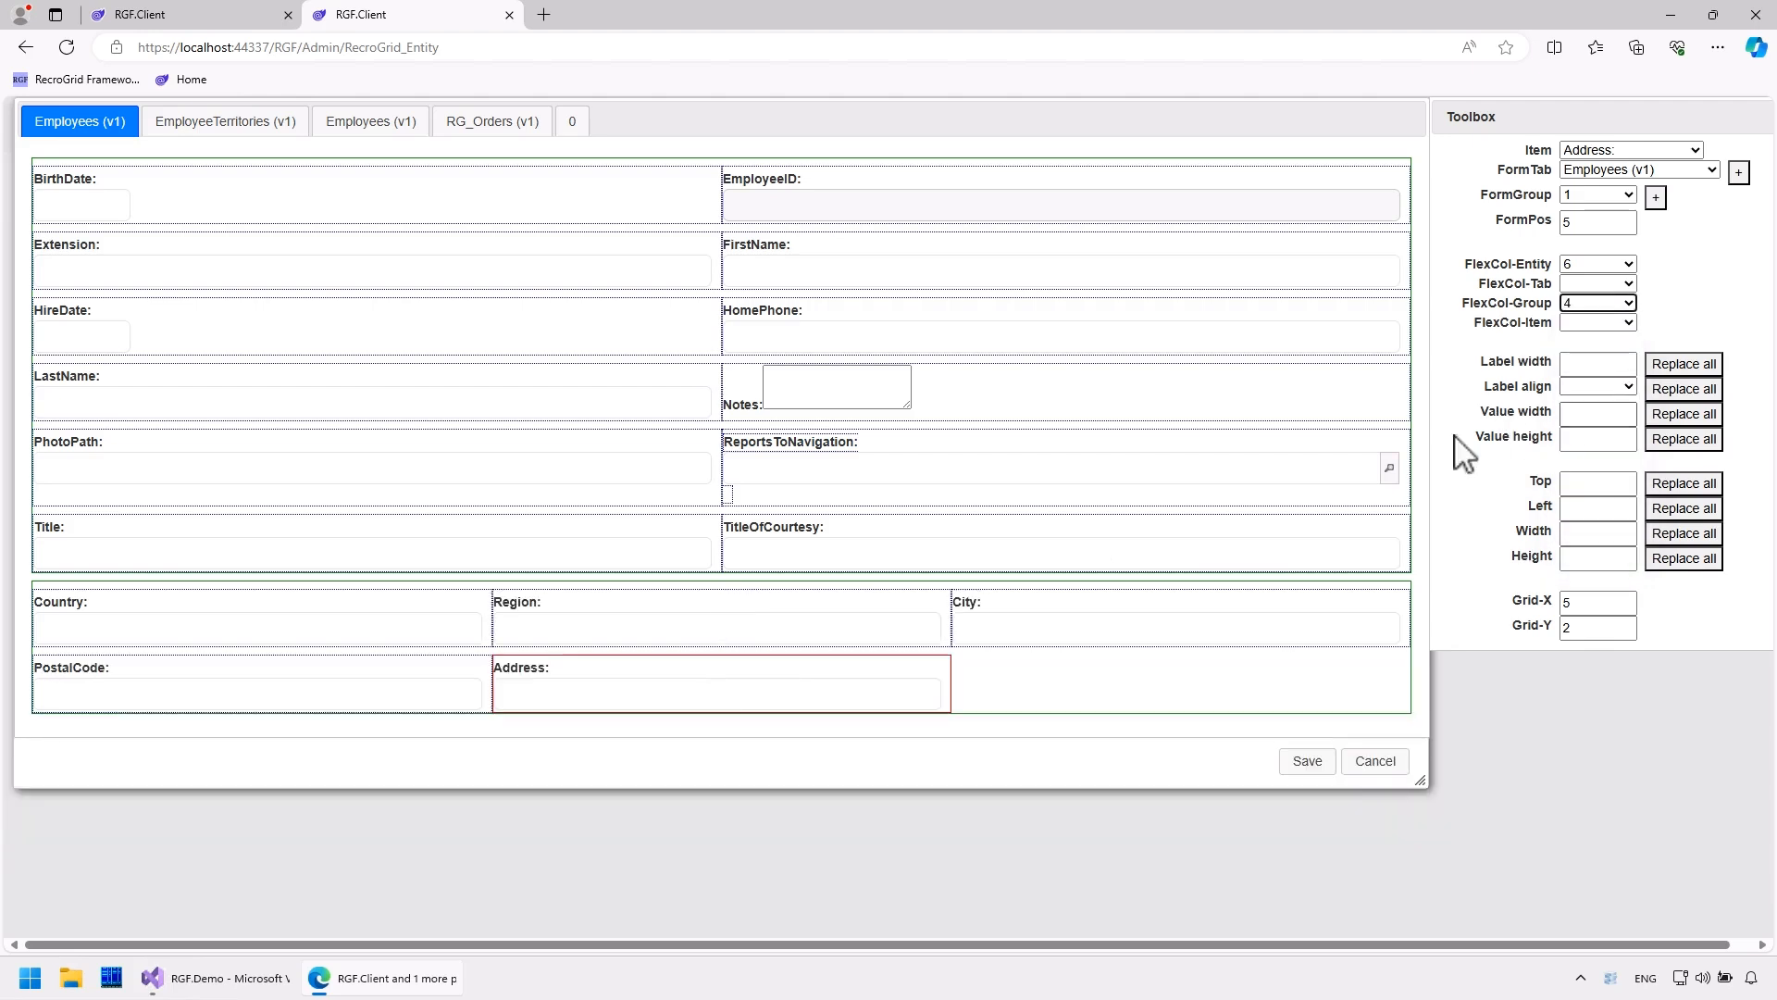
{"action": "left_click", "coordinate": [856, 667]}
{"action": "left_click", "coordinate": [1601, 322]}
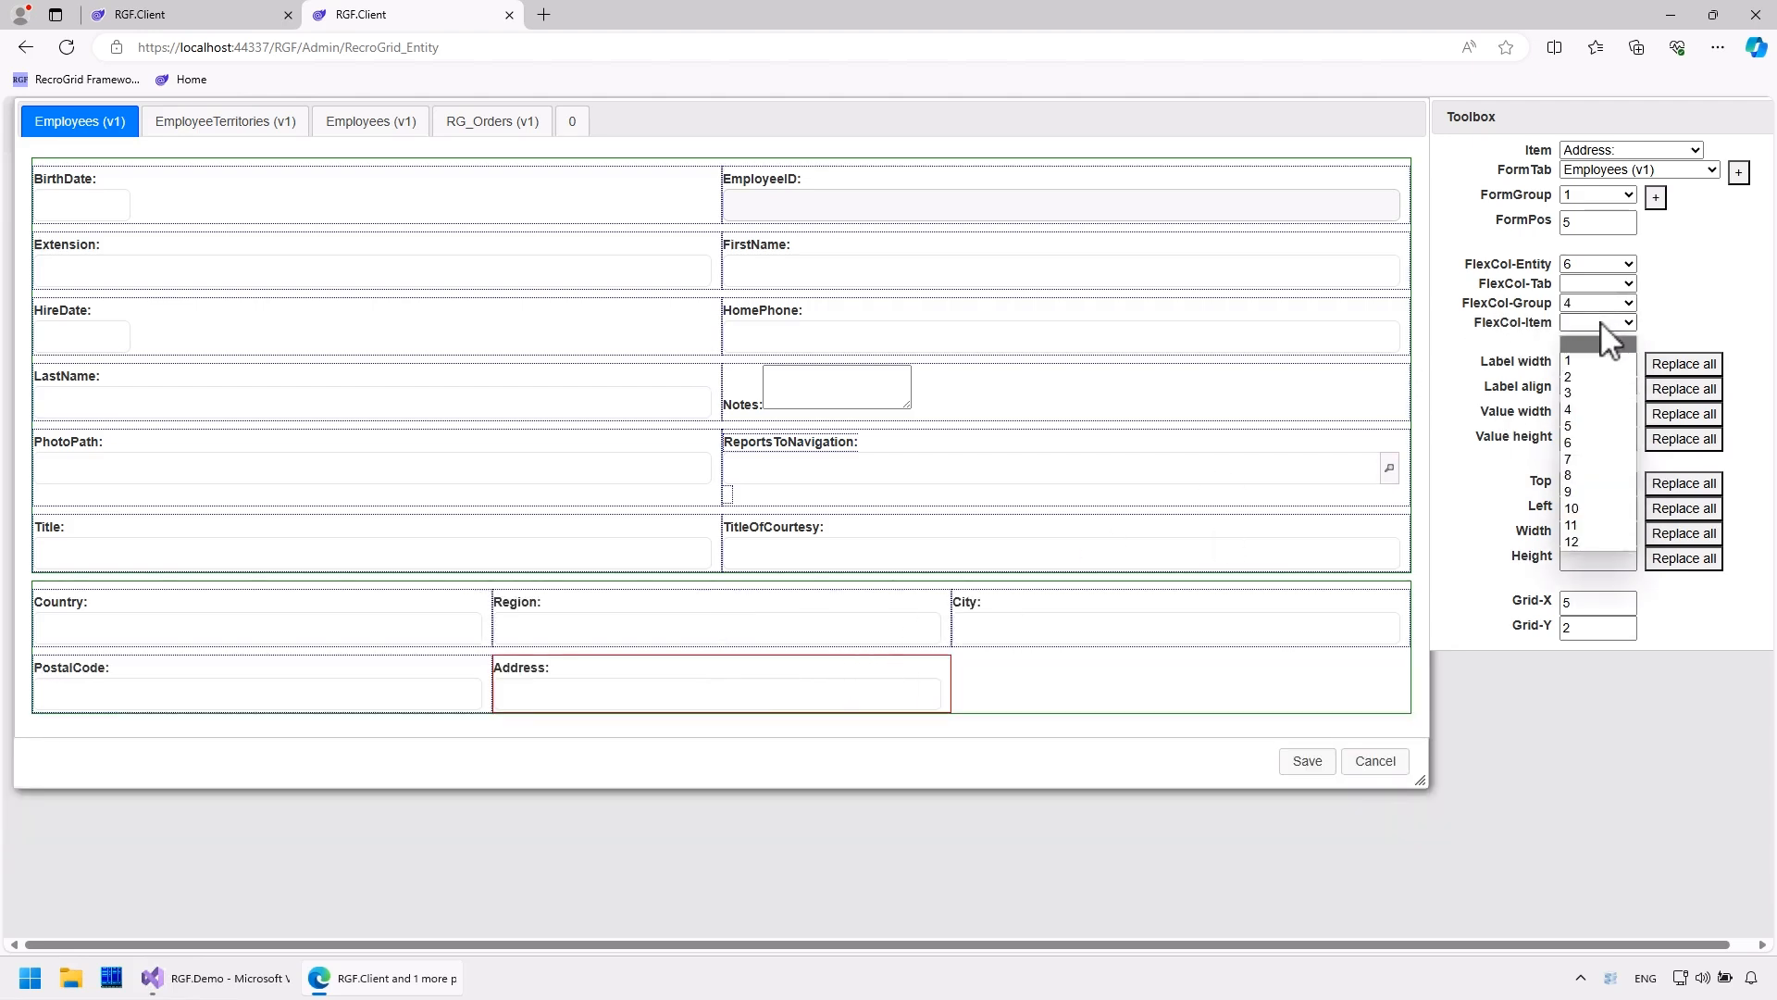
{"action": "left_click", "coordinate": [1586, 482]}
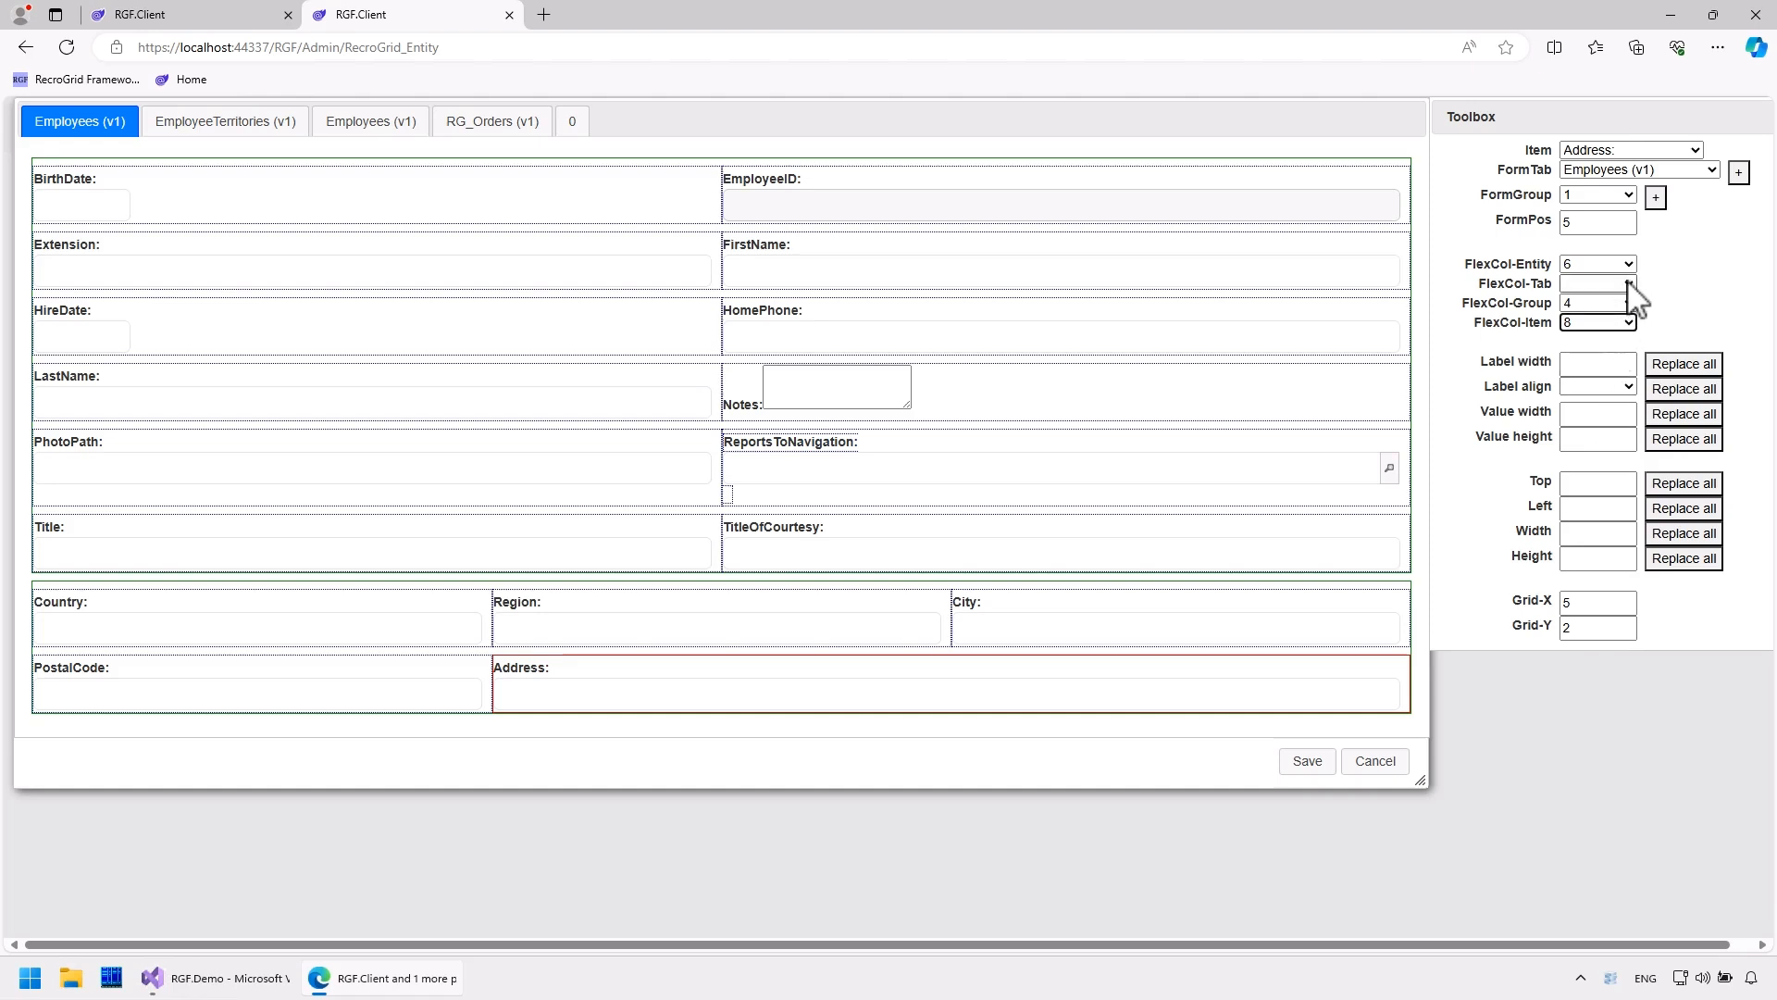
Add a new form tab and move the Notes field to form tab 5
{"action": "left_click", "coordinate": [1738, 174]}
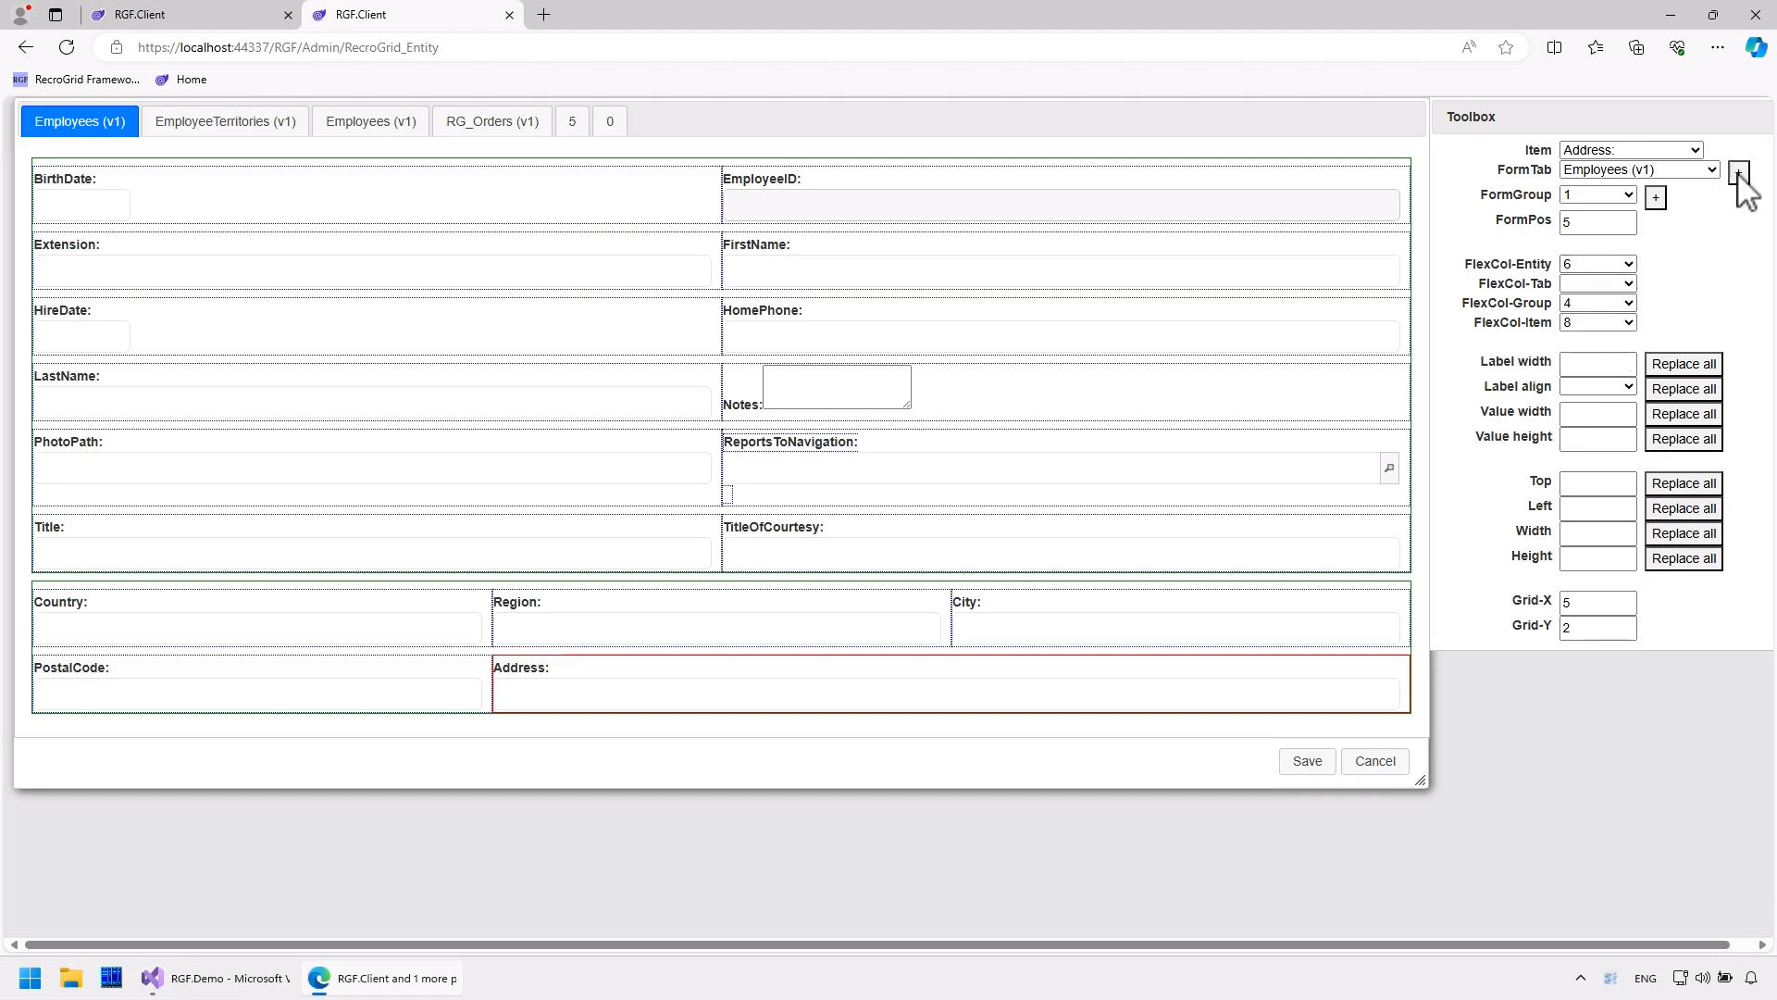
{"action": "left_click", "coordinate": [968, 382]}
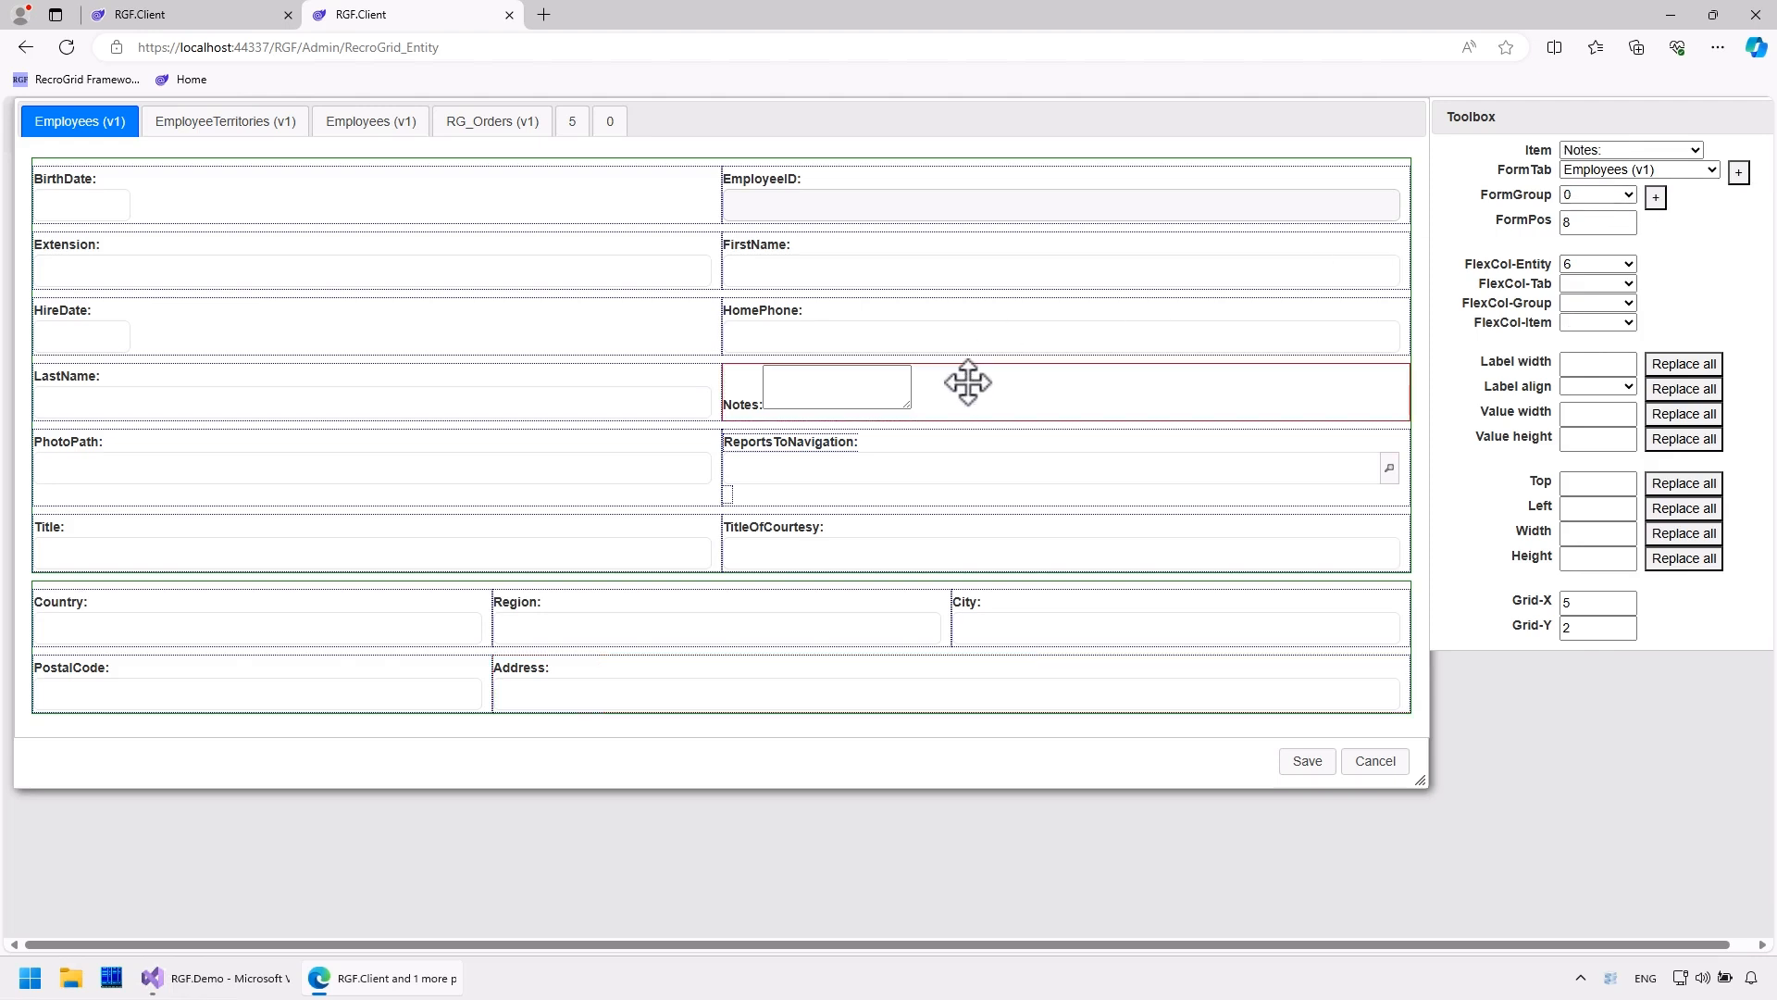
{"action": "left_click", "coordinate": [1606, 171]}
{"action": "left_click", "coordinate": [1592, 254]}
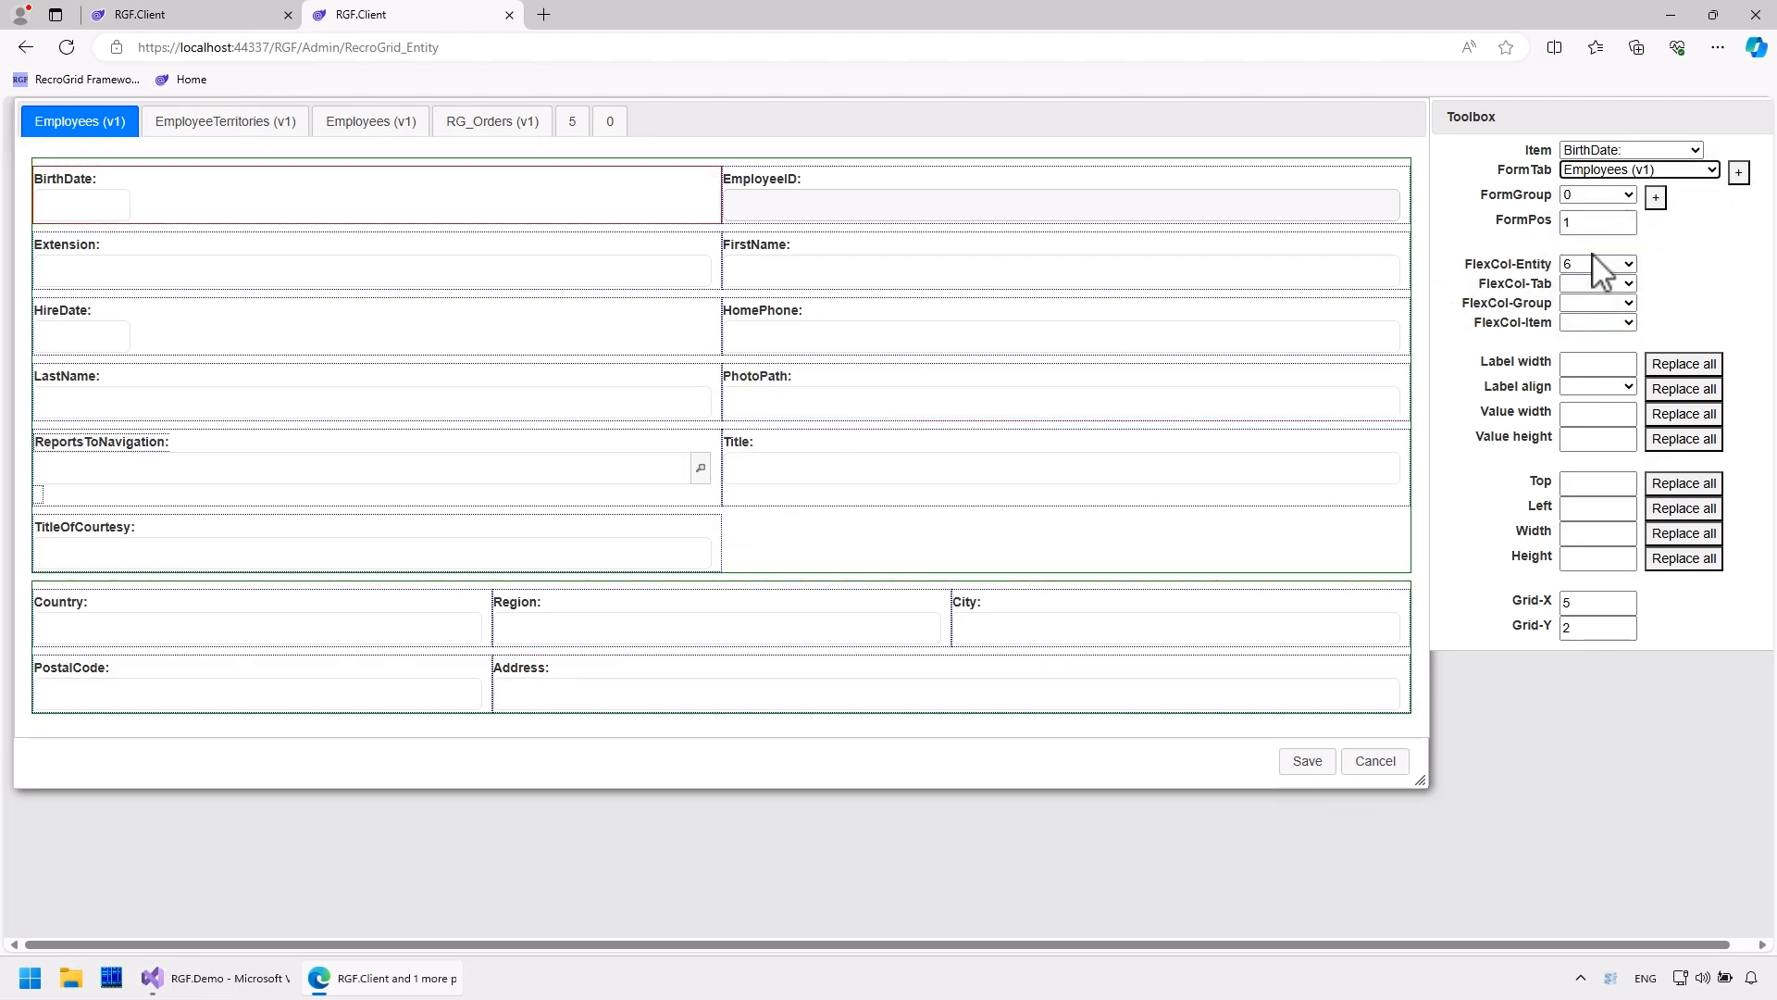
Add another form tab and move the EmployeeID and Extension fields to form tab 6
{"action": "left_click", "coordinate": [1739, 175]}
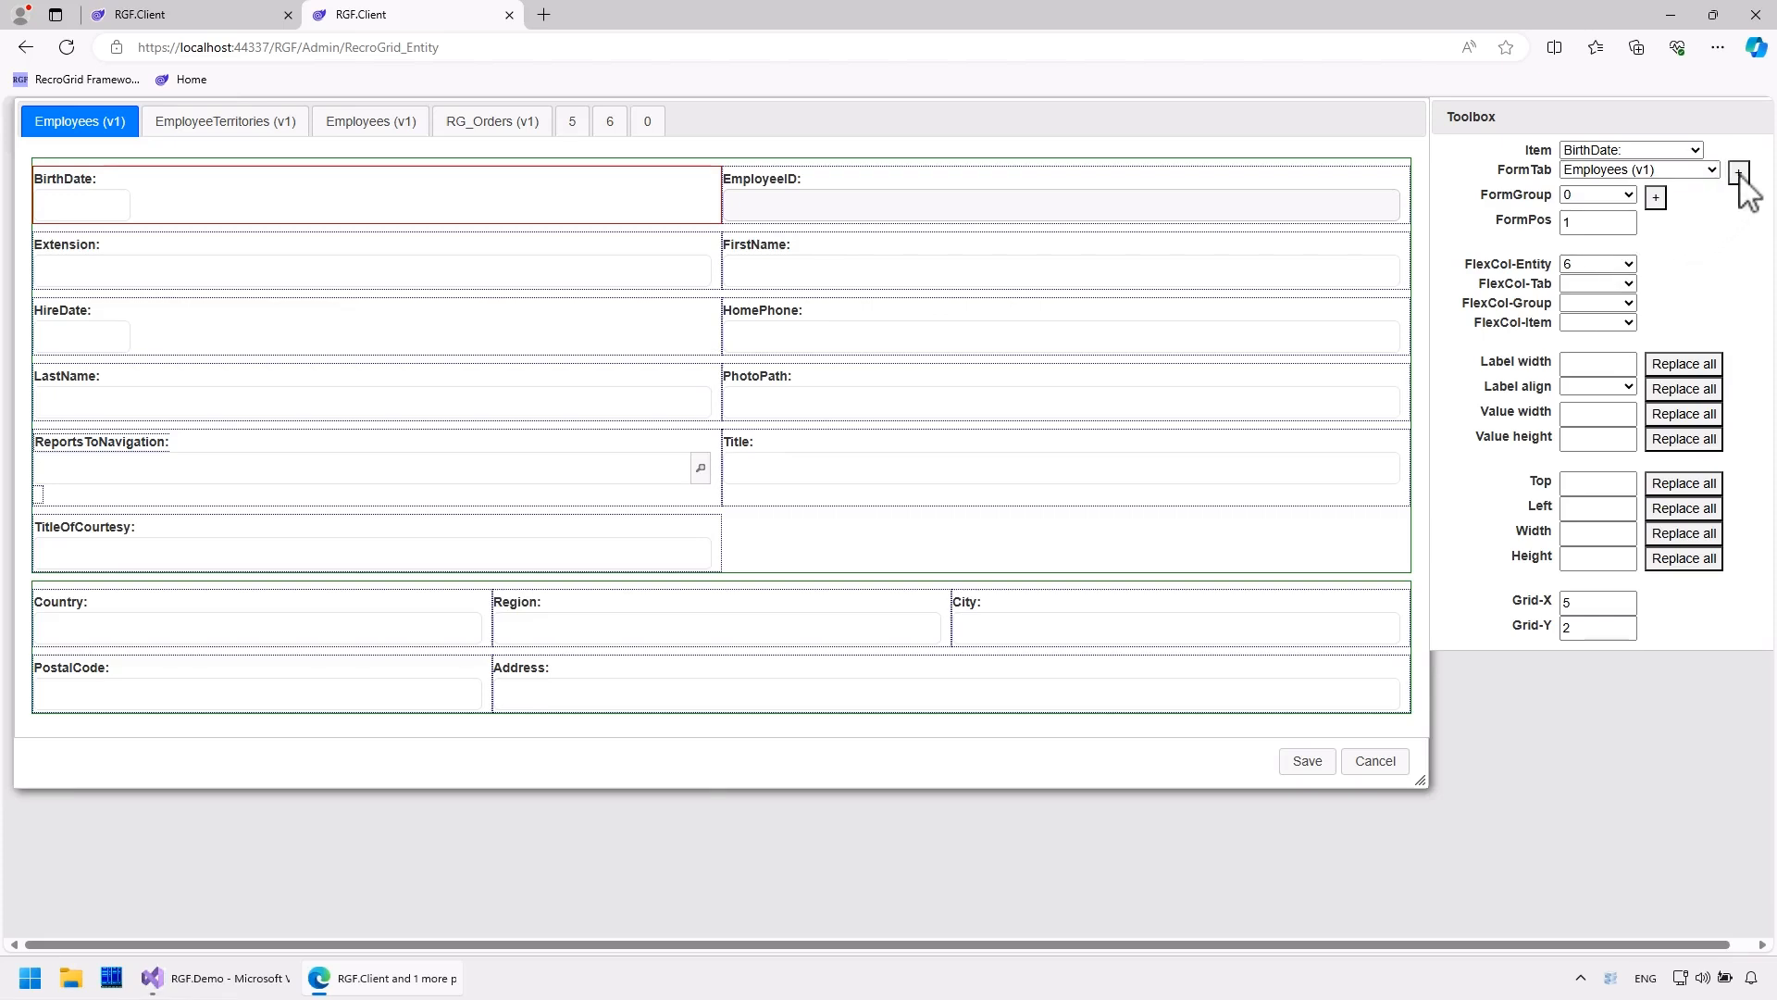
{"action": "left_click", "coordinate": [1203, 185]}
{"action": "left_click", "coordinate": [1606, 171]}
{"action": "left_click", "coordinate": [1590, 270]}
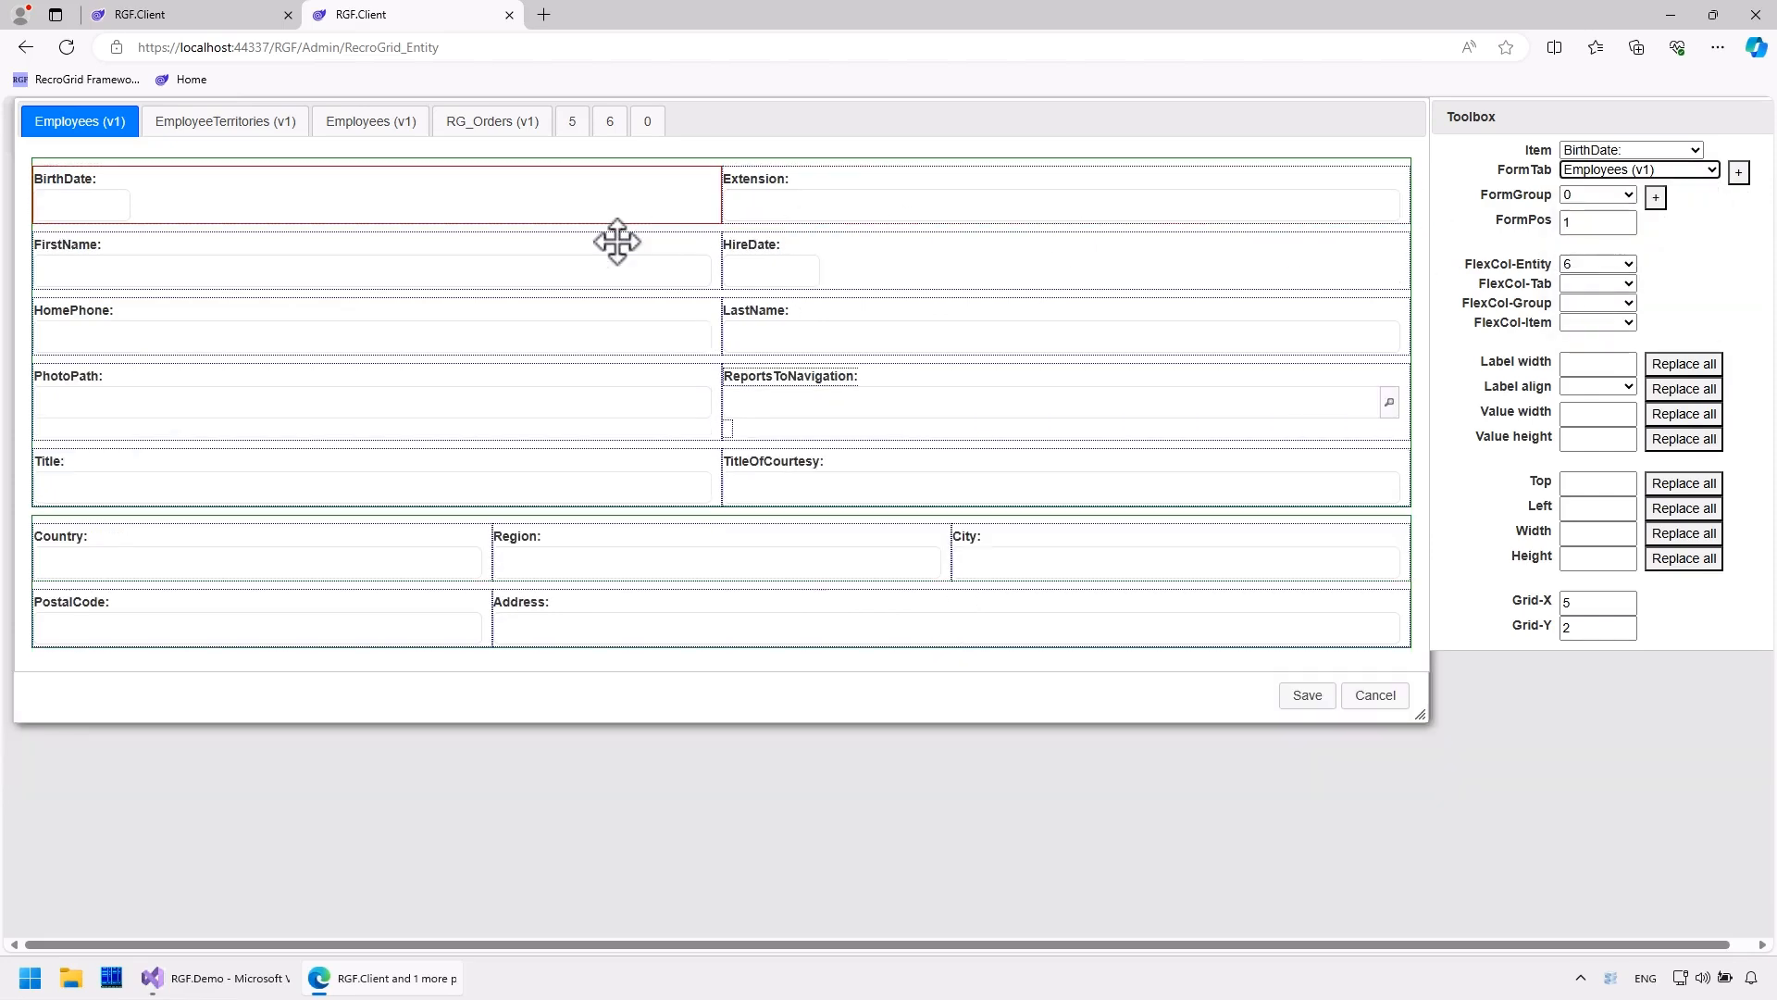
{"action": "left_click", "coordinate": [849, 178]}
{"action": "left_click", "coordinate": [1606, 171]}
{"action": "left_click", "coordinate": [1602, 269]}
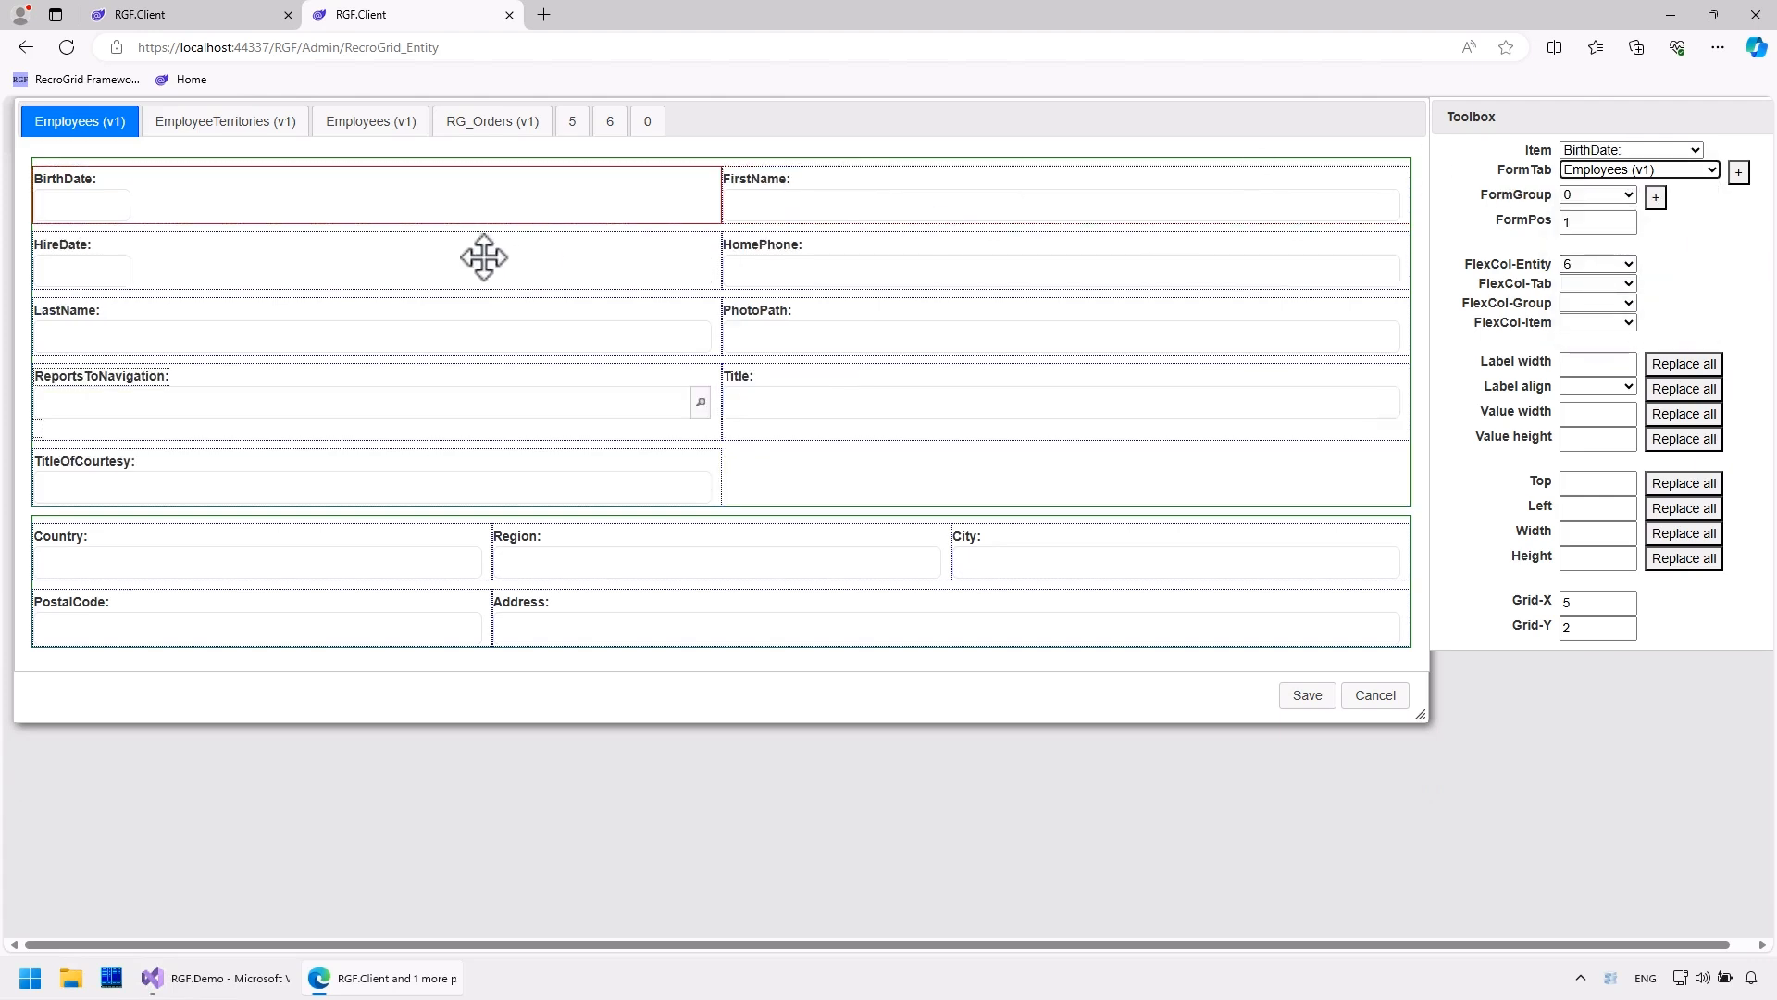
Move the HireDate, ReportsToNavigation and PhotoPath fields to form tab 6
{"action": "left_click", "coordinate": [480, 254]}
{"action": "left_click", "coordinate": [1606, 170]}
{"action": "left_click", "coordinate": [1592, 277]}
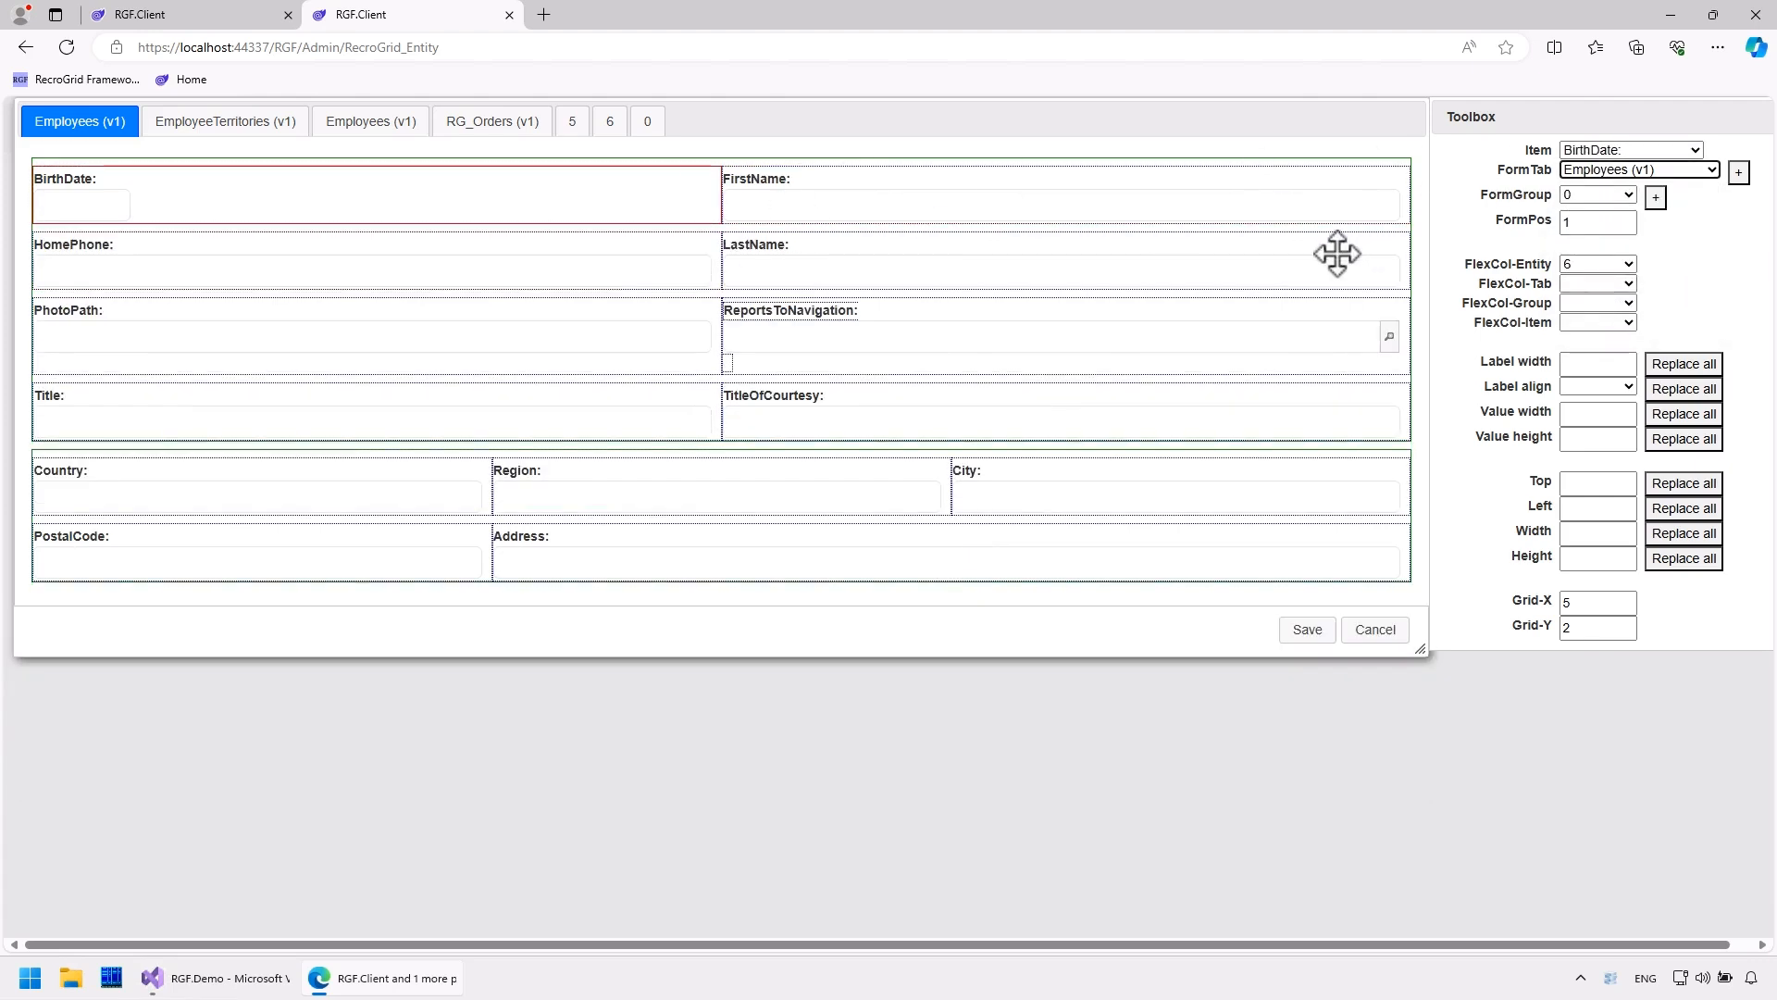
{"action": "left_click", "coordinate": [1108, 315]}
{"action": "left_click", "coordinate": [1606, 170]}
{"action": "left_click", "coordinate": [1584, 270]}
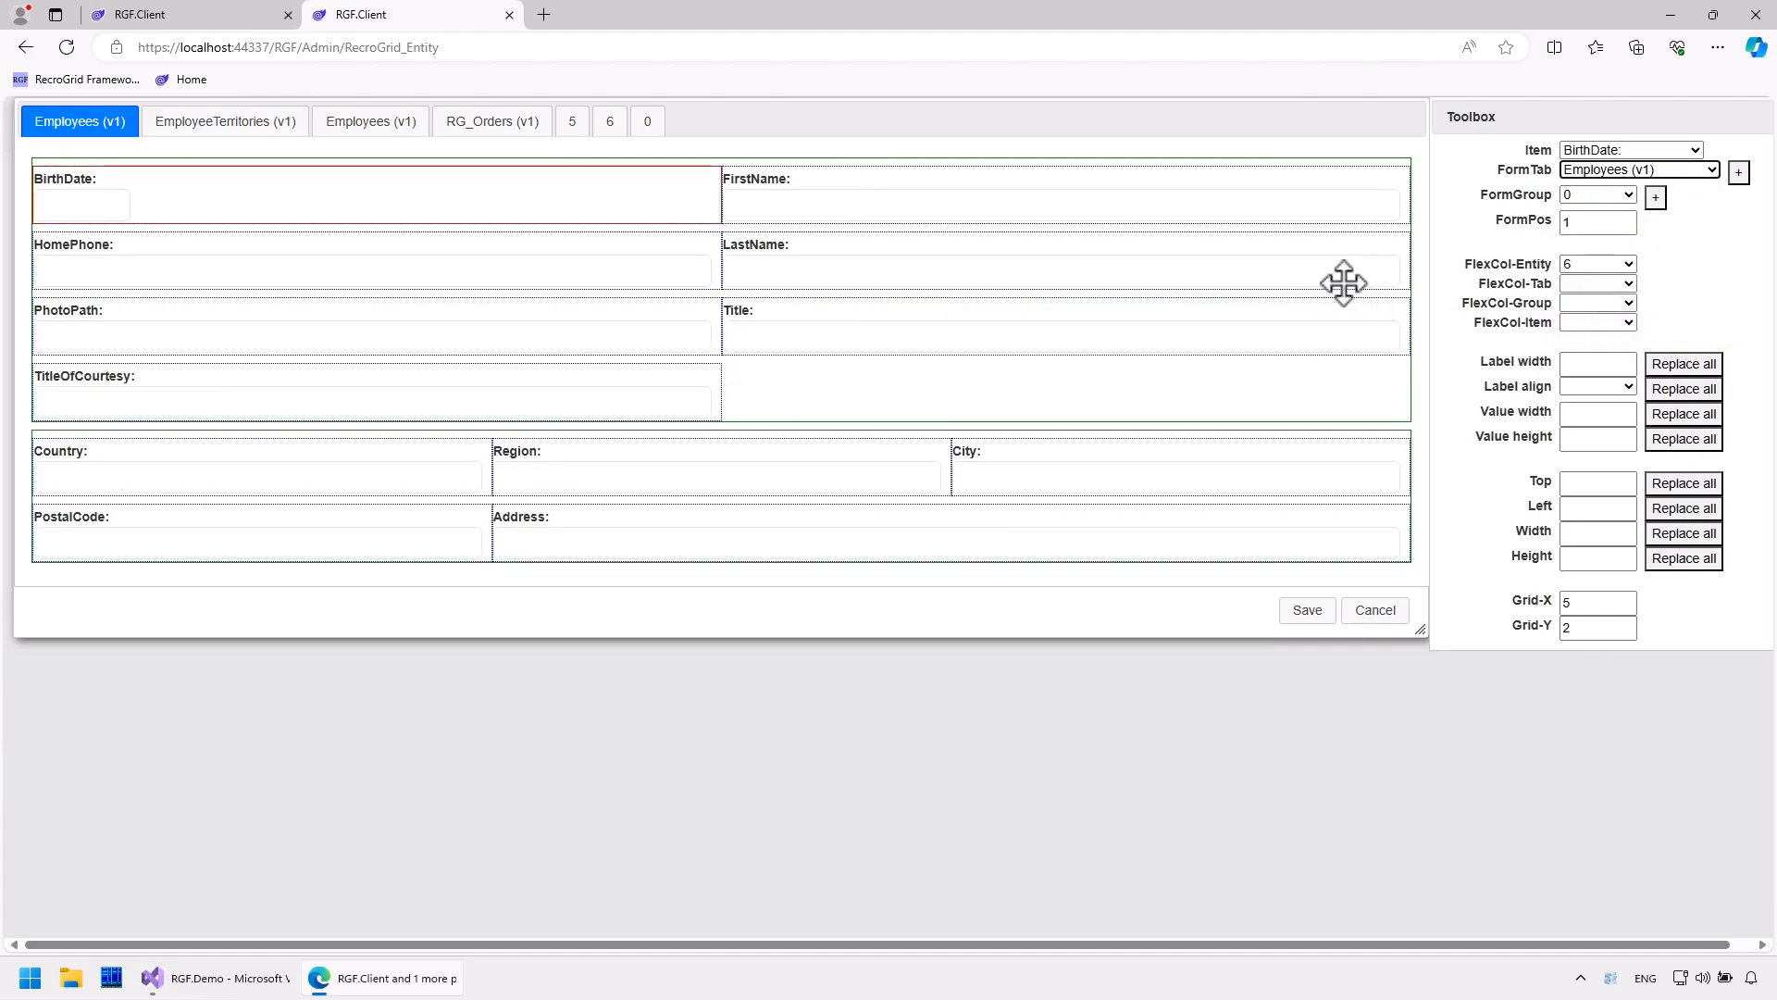
{"action": "left_click", "coordinate": [698, 307]}
{"action": "left_click", "coordinate": [1610, 170]}
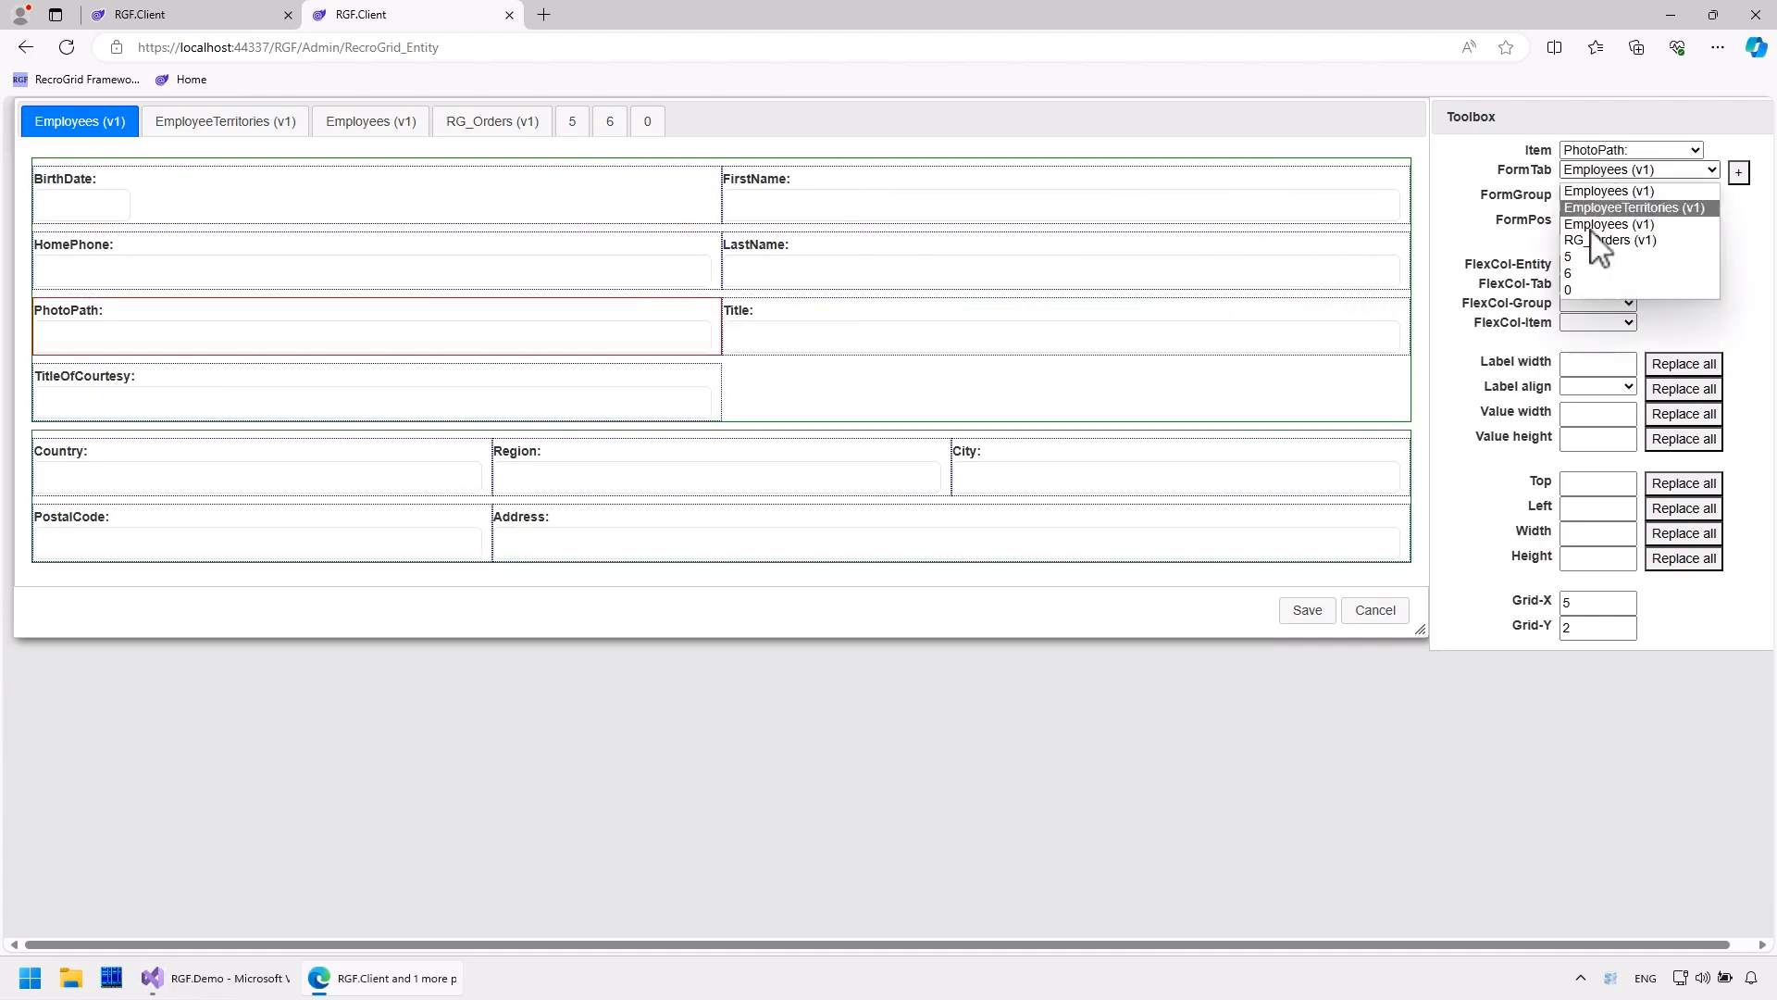
{"action": "left_click", "coordinate": [1597, 270]}
Reorder the first group's fields as TitleOfCourtesy, Title, FirstName, LastName, BirthDate and HomePhone
{"action": "left_click", "coordinate": [923, 313]}
{"action": "left_click_drag", "start_coordinate": [923, 313], "coordinate": [615, 202]}
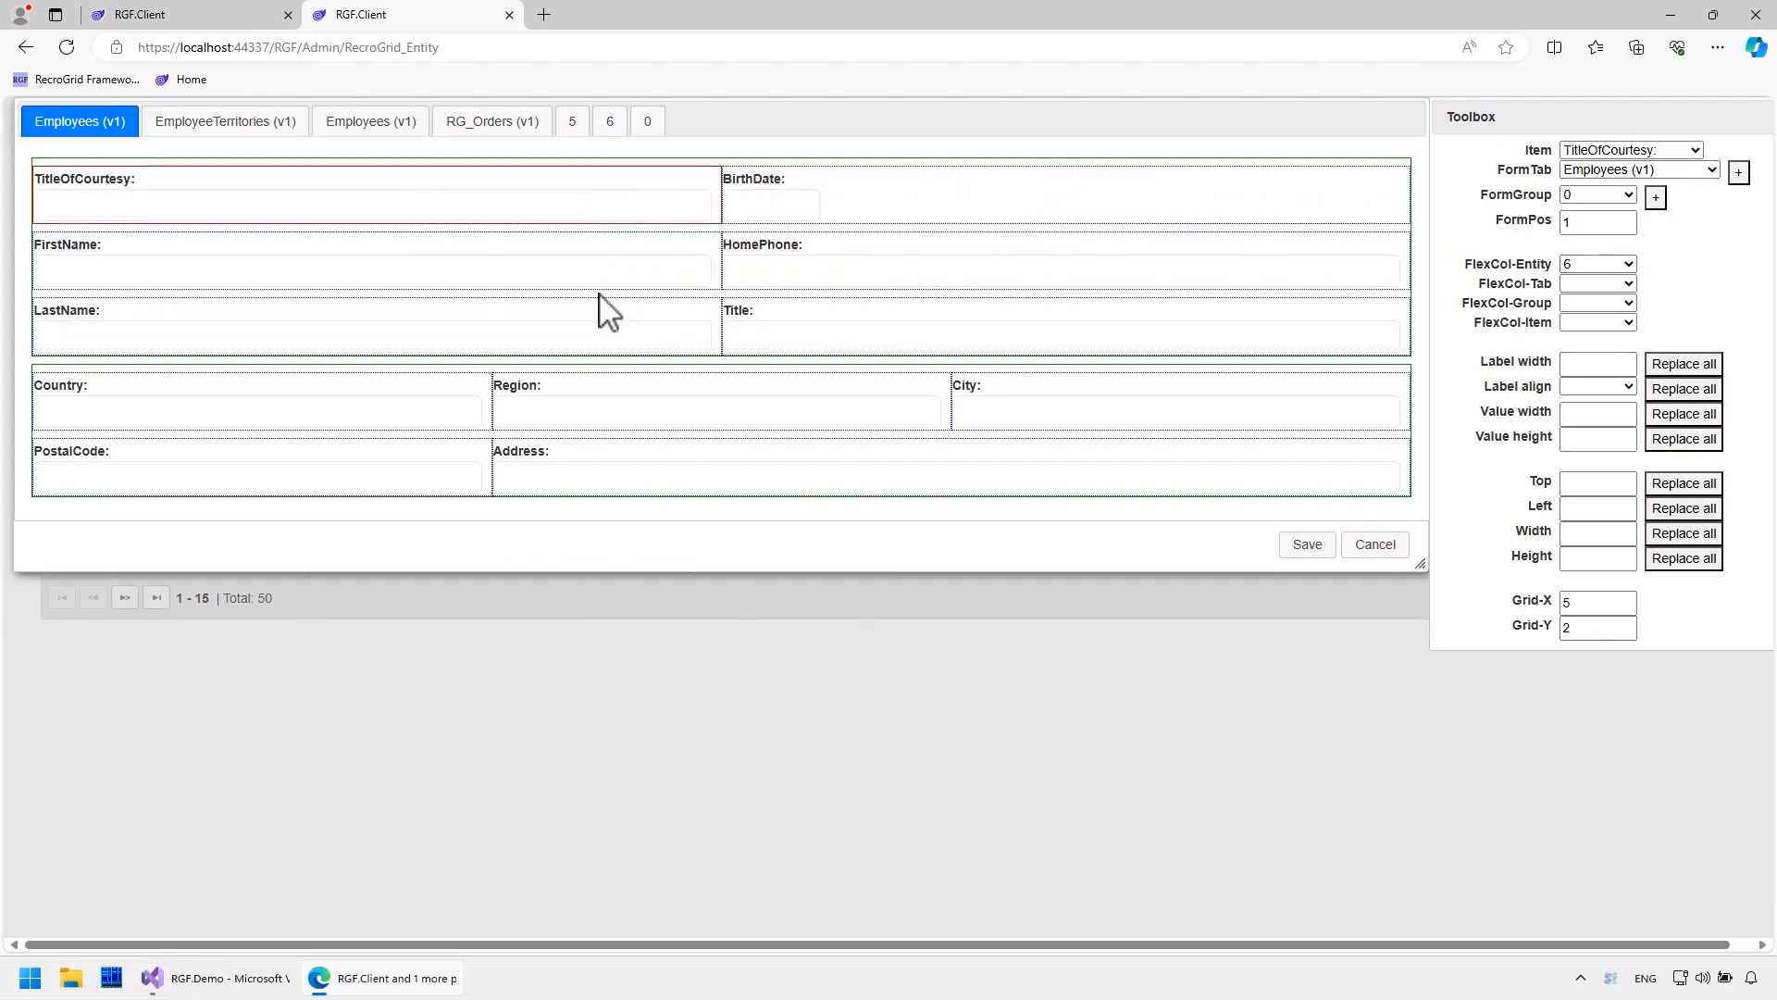
{"action": "left_click", "coordinate": [797, 309]}
{"action": "left_click_drag", "start_coordinate": [797, 309], "coordinate": [837, 301]}
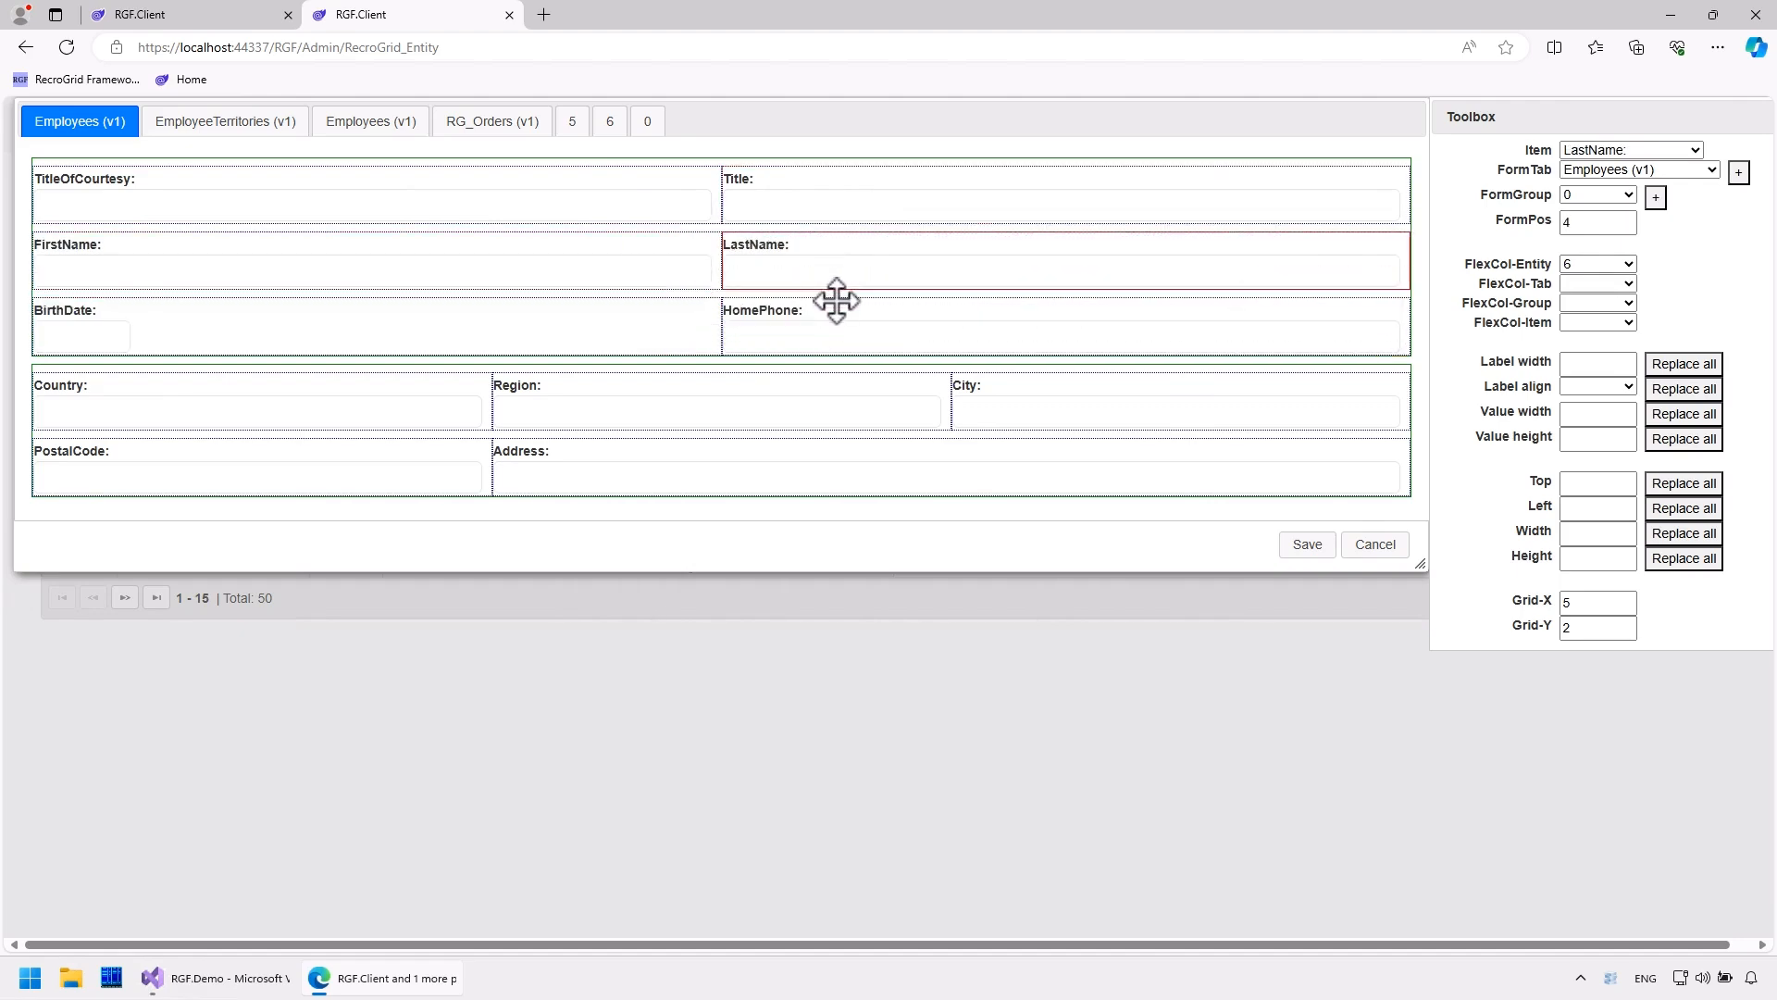
Make the form window narrower and taller, and review the EmployeeTerritories, second Employees and RG_Orders form tabs
{"action": "left_click_drag", "start_coordinate": [1419, 574], "coordinate": [1010, 715]}
{"action": "left_click", "coordinate": [227, 130]}
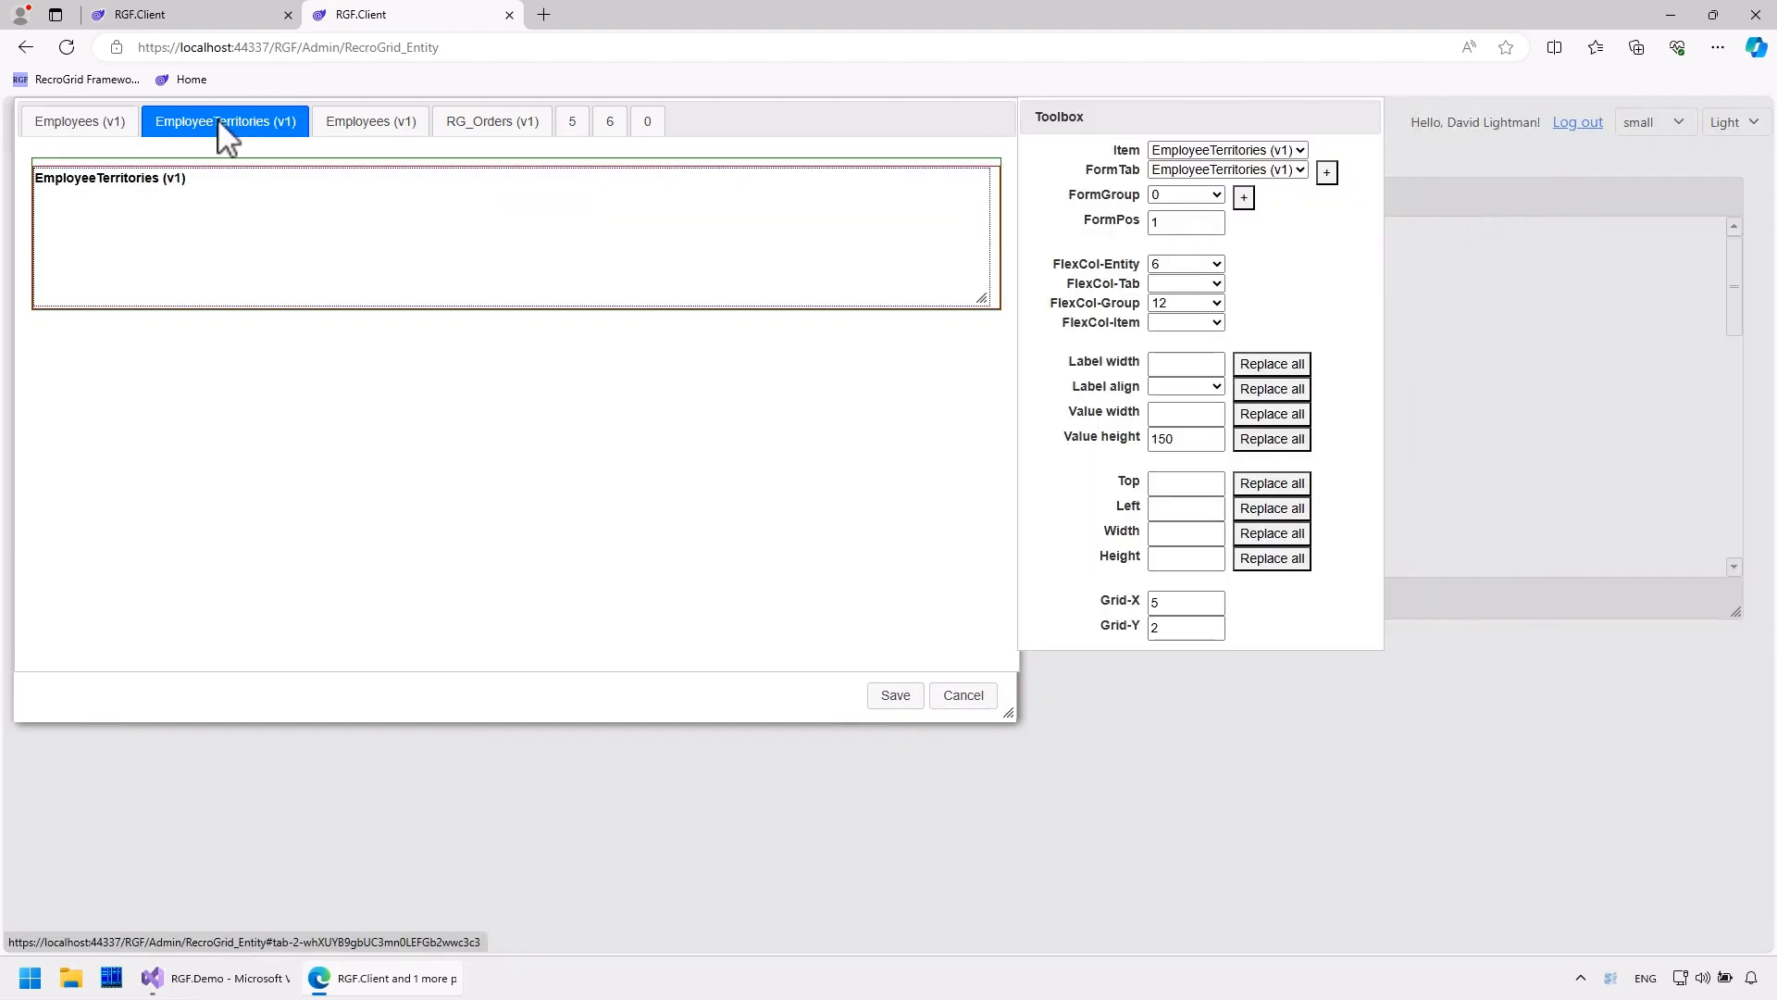
{"action": "left_click", "coordinate": [356, 121]}
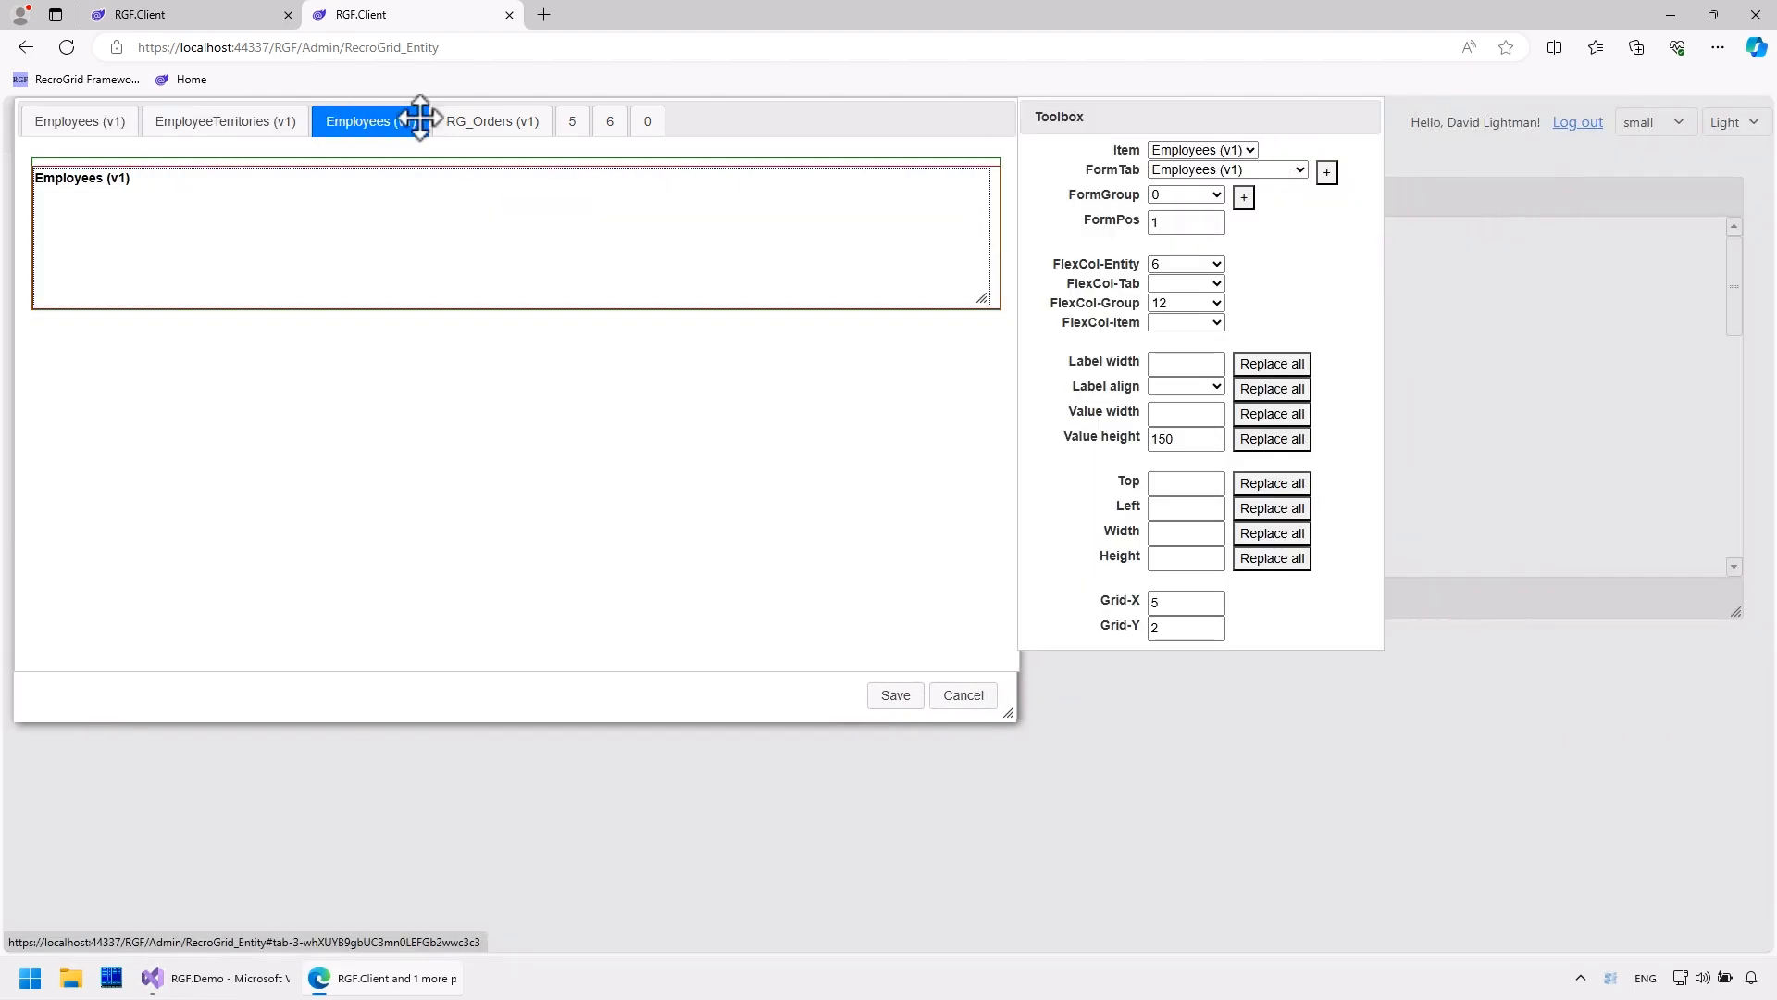
{"action": "left_click", "coordinate": [468, 120]}
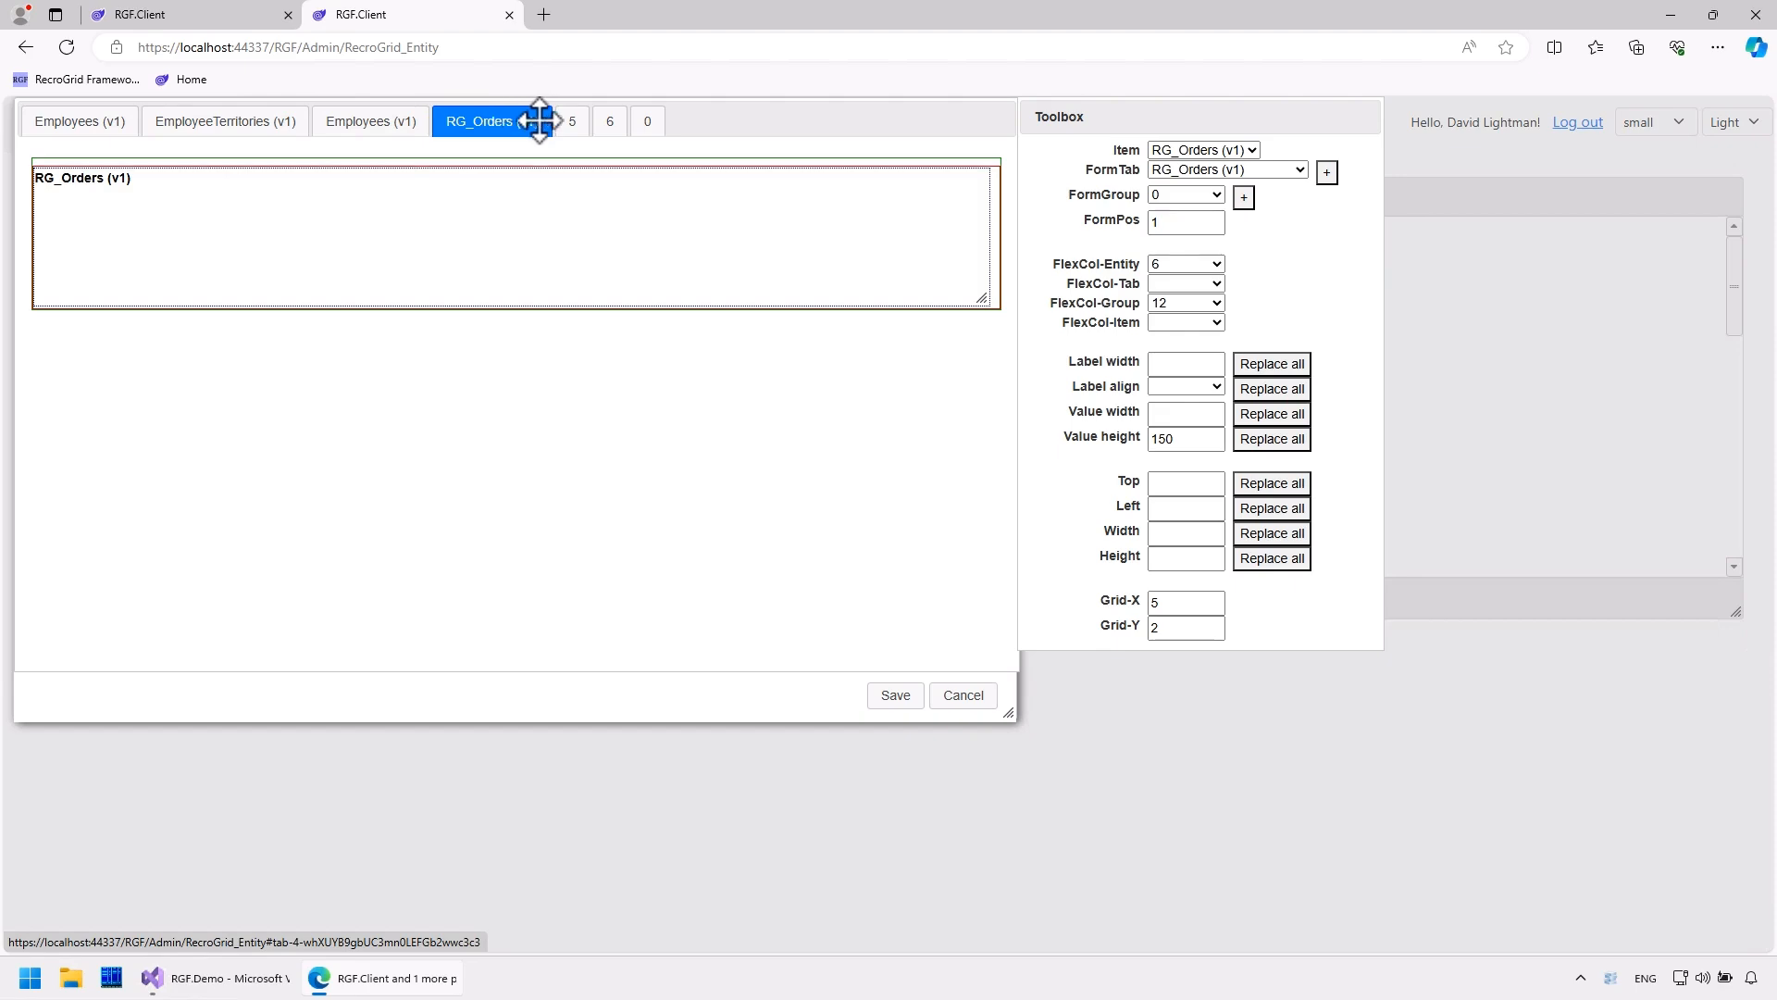
Enlarge the Notes text box on form tab 5 to a value height of about 407 and clear its value width
{"action": "left_click", "coordinate": [568, 121]}
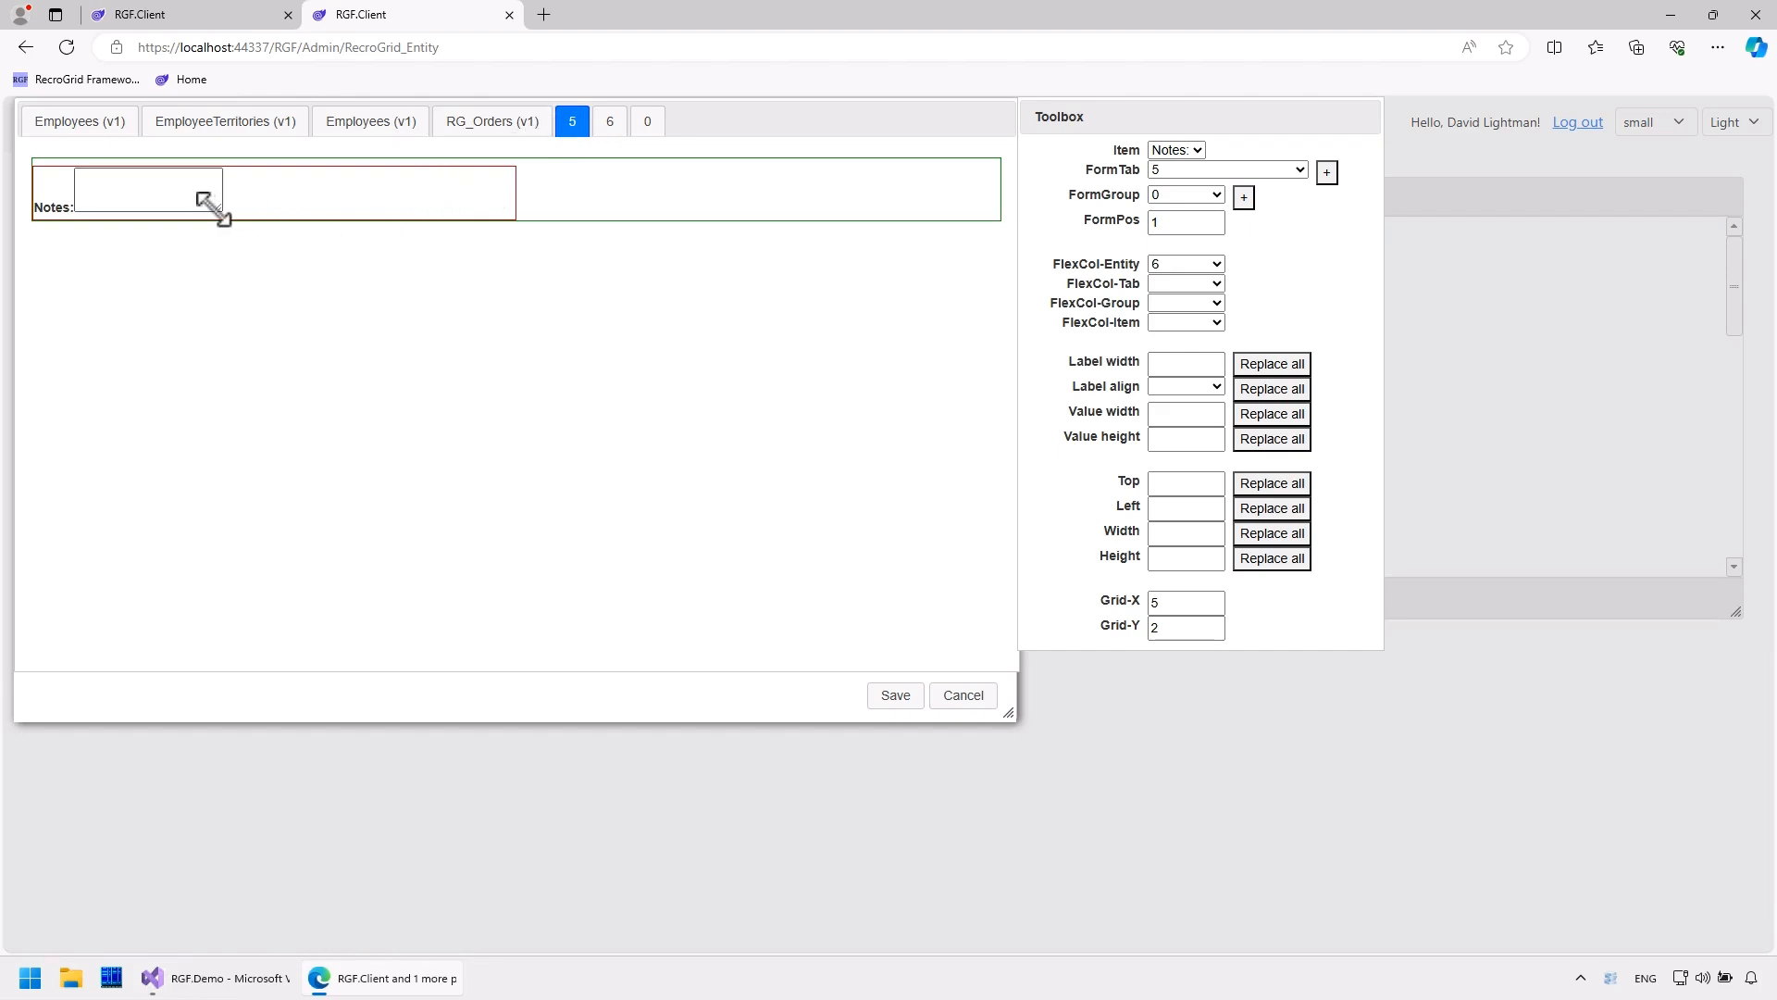
{"action": "left_click_drag", "start_coordinate": [215, 207], "coordinate": [185, 546]}
{"action": "double_click", "coordinate": [1201, 422]}
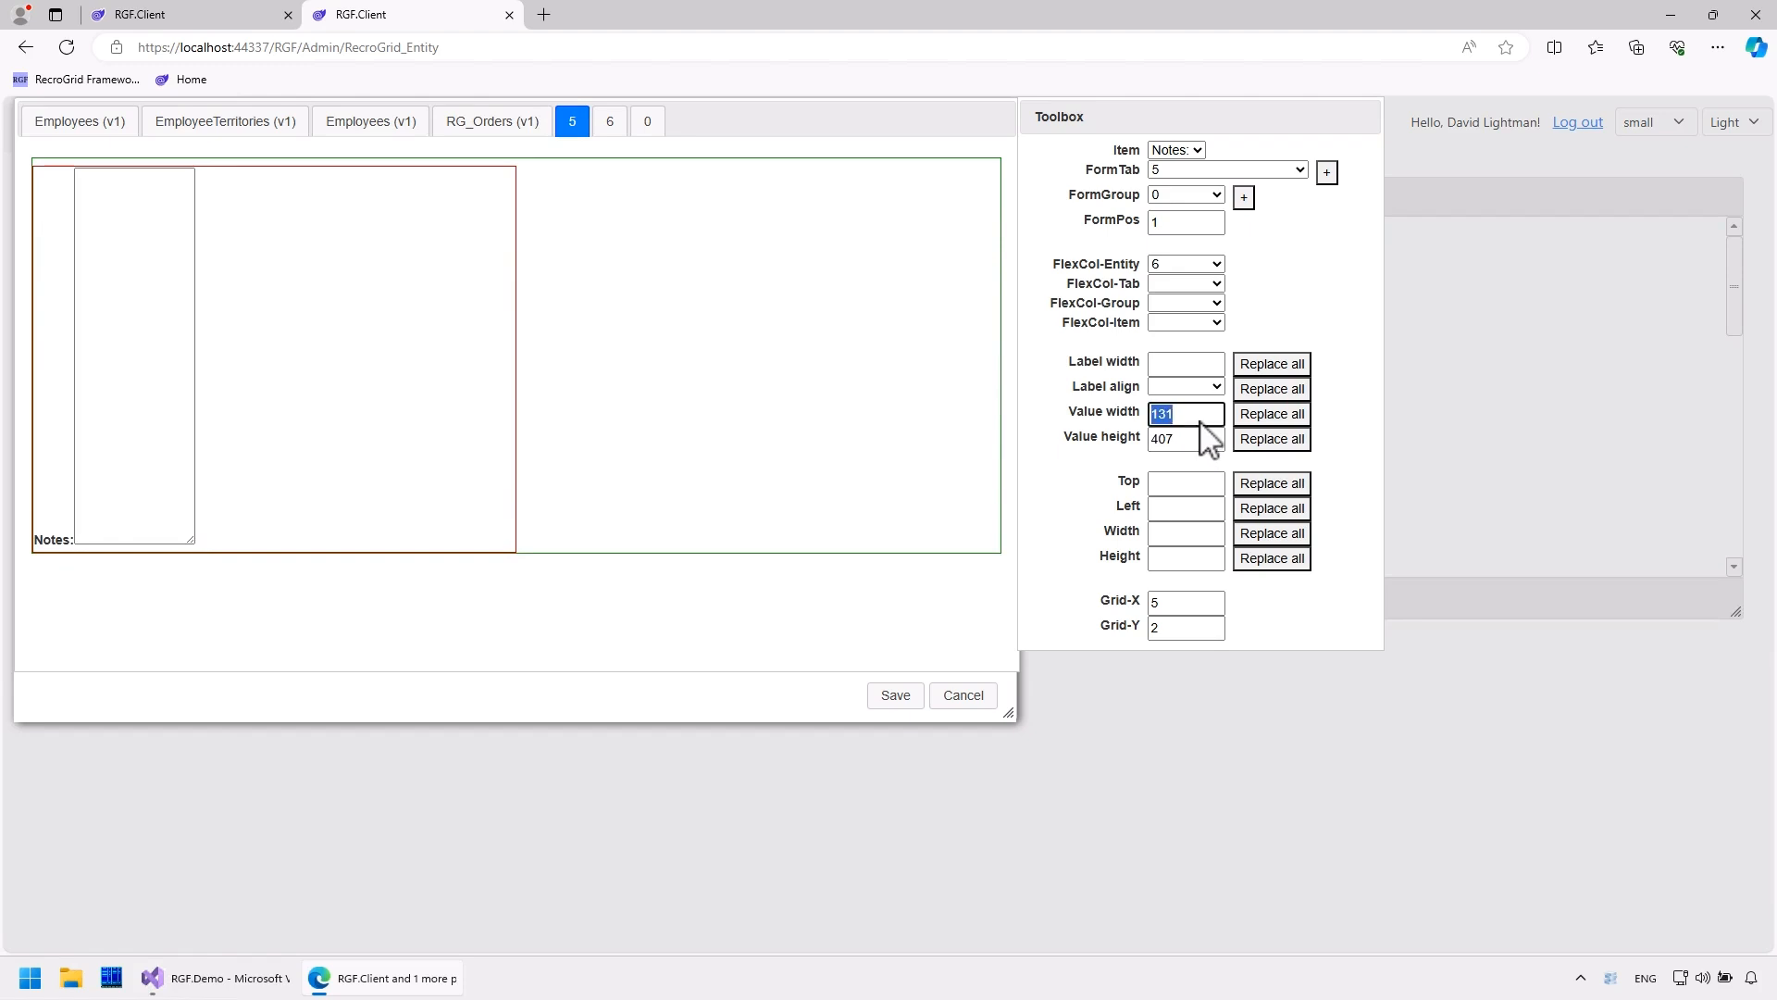
{"action": "key", "text": "BackSpace"}
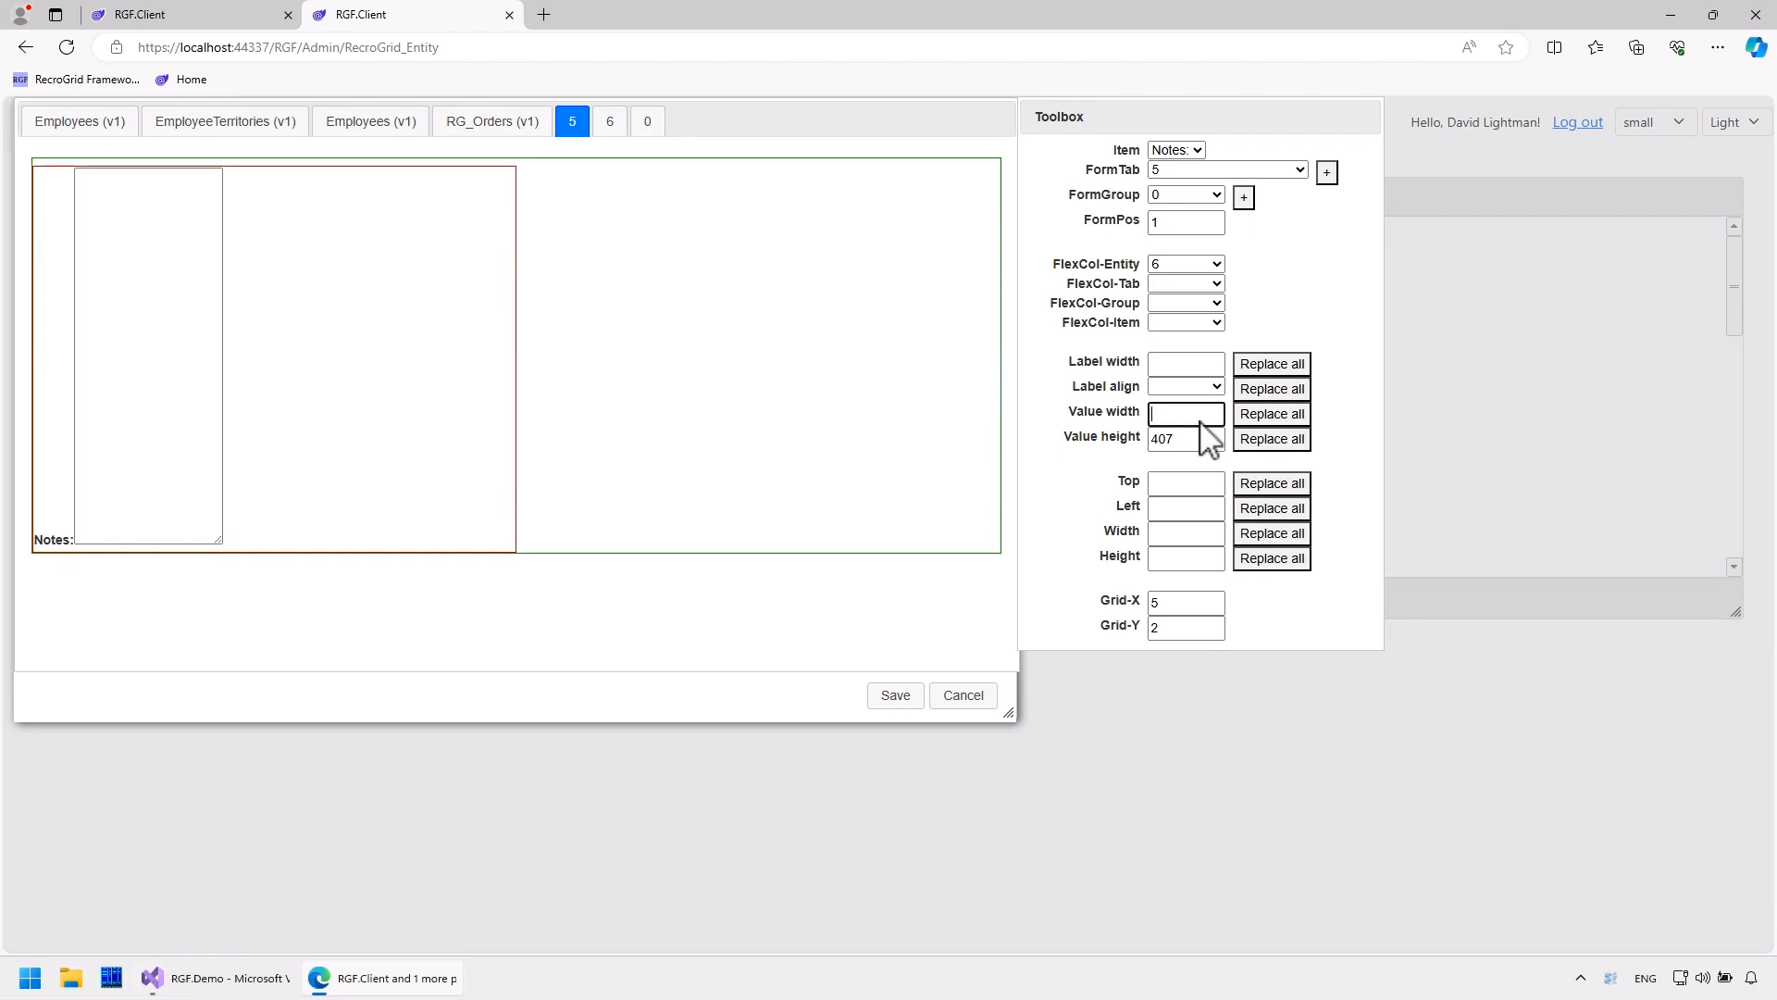
{"action": "left_click", "coordinate": [1206, 442]}
Shrink the form window closer to the main Employees tab's fields and save the form layout
{"action": "left_click", "coordinate": [86, 128]}
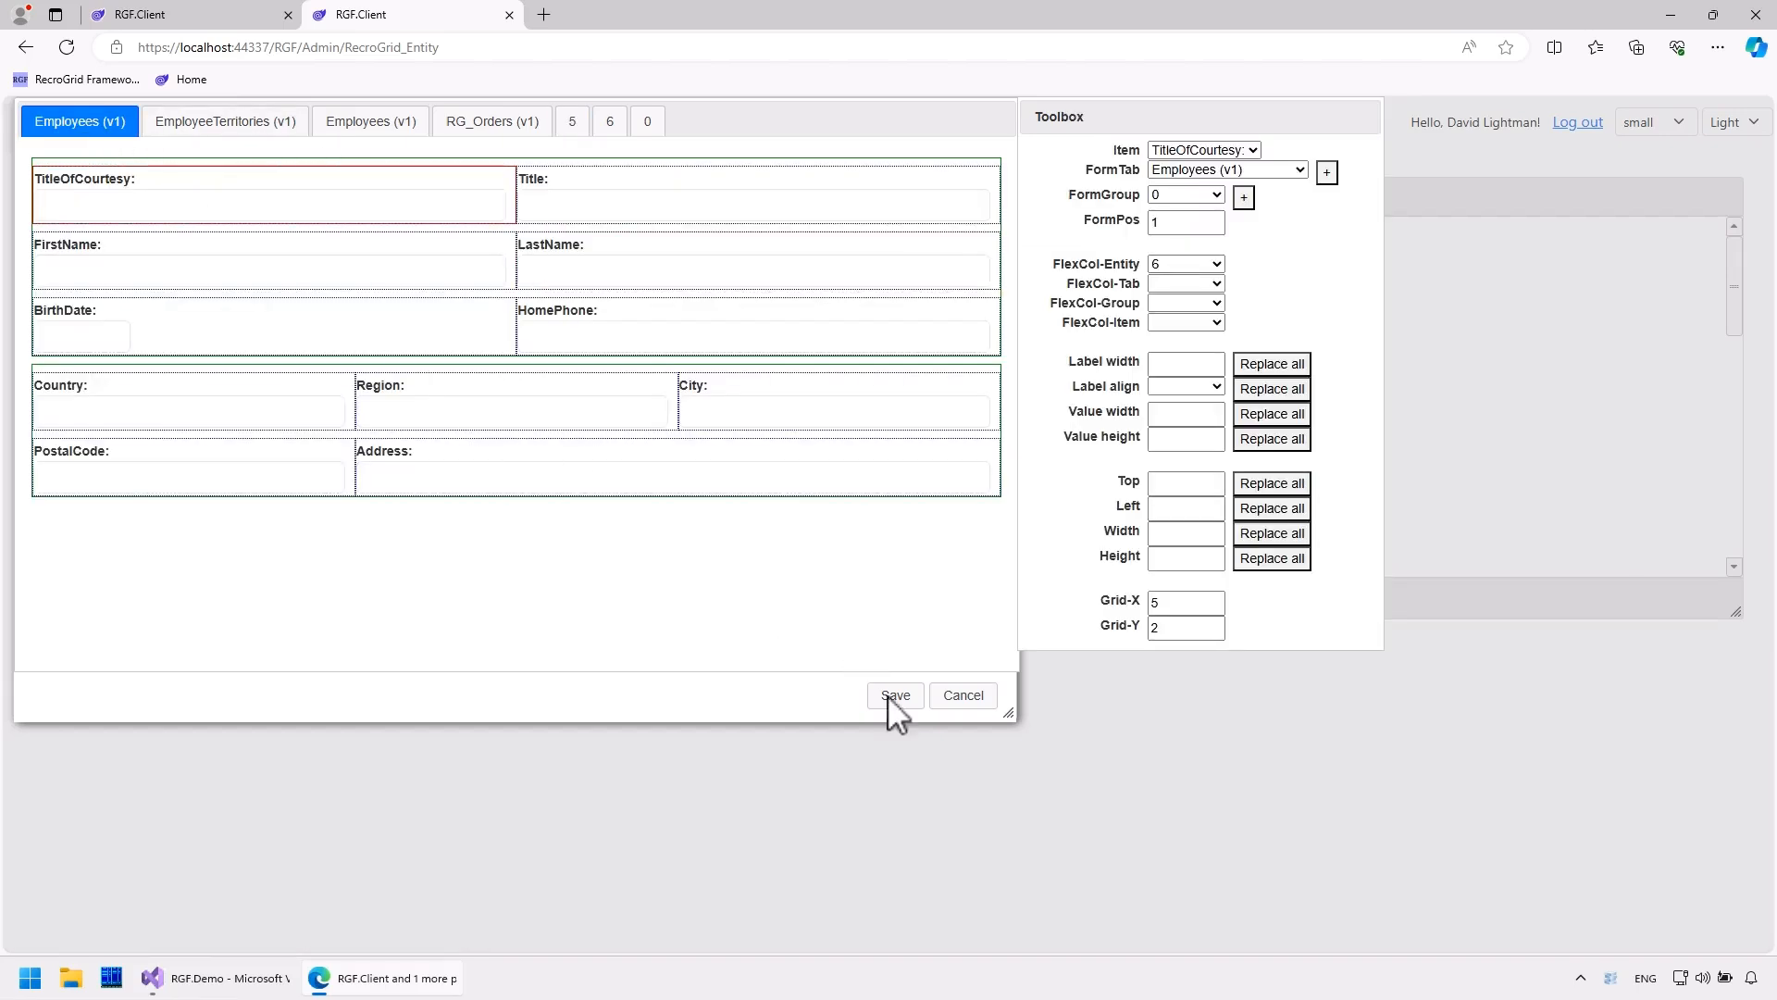
{"action": "left_click_drag", "start_coordinate": [1004, 709], "coordinate": [873, 615]}
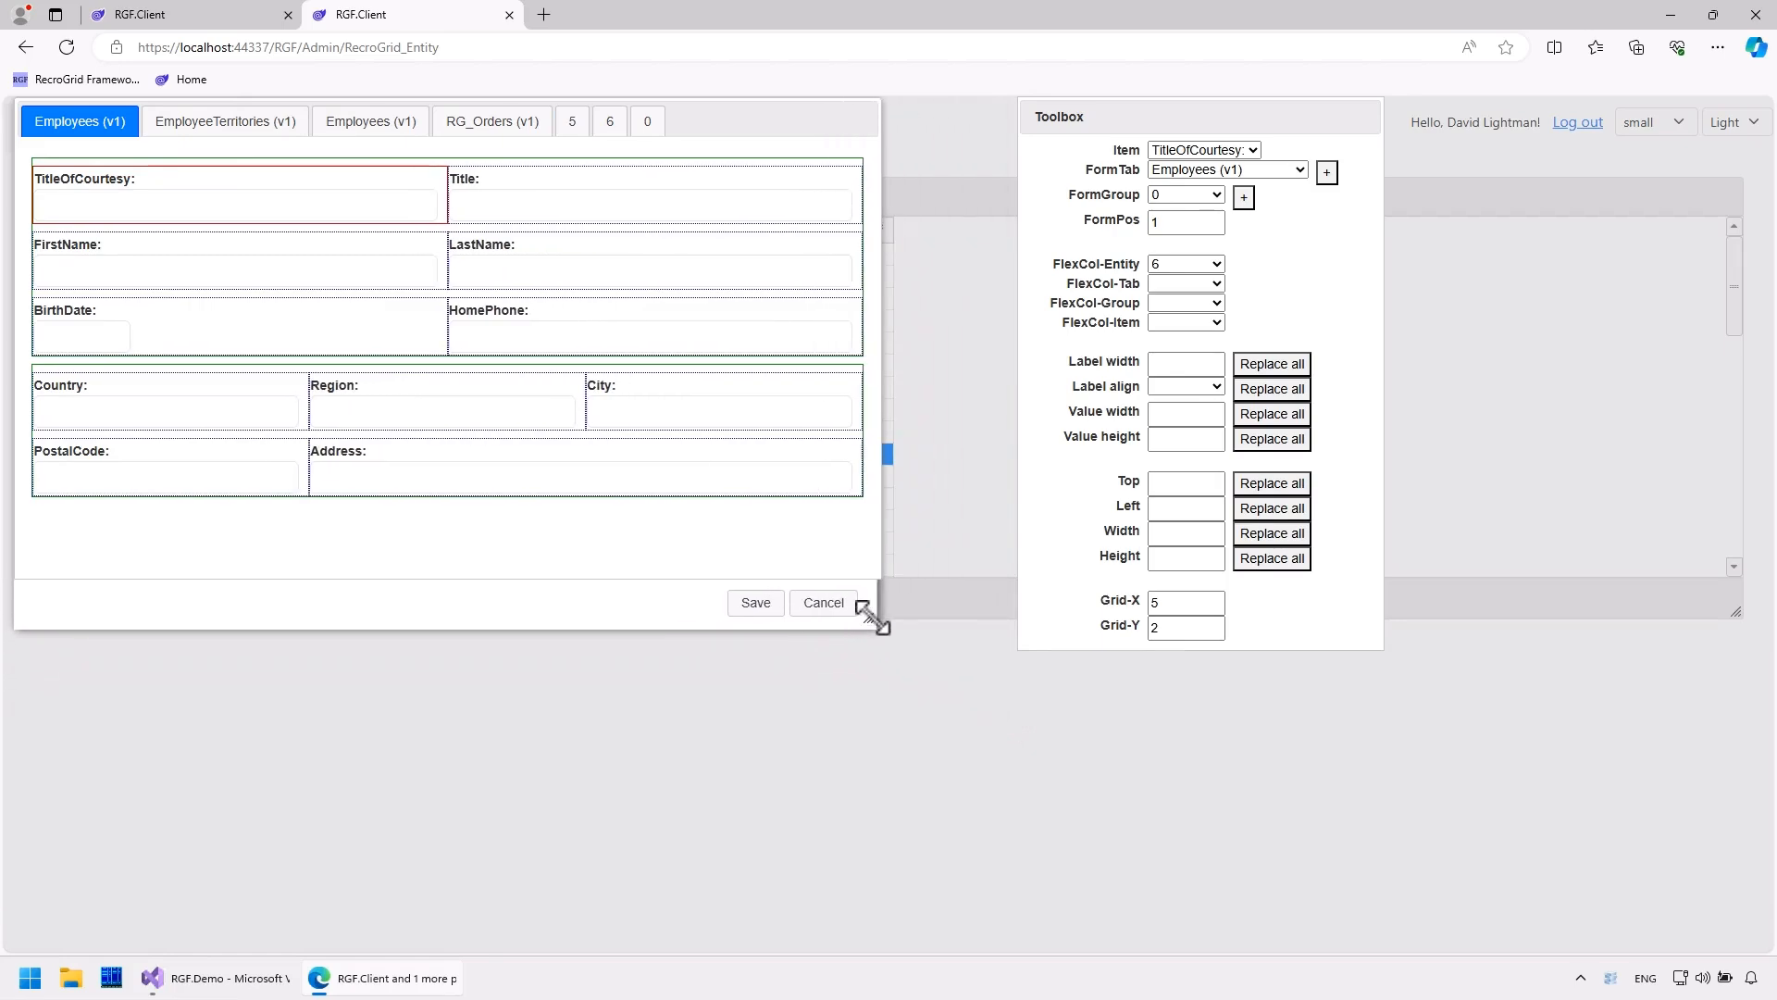
{"action": "left_click", "coordinate": [748, 600]}
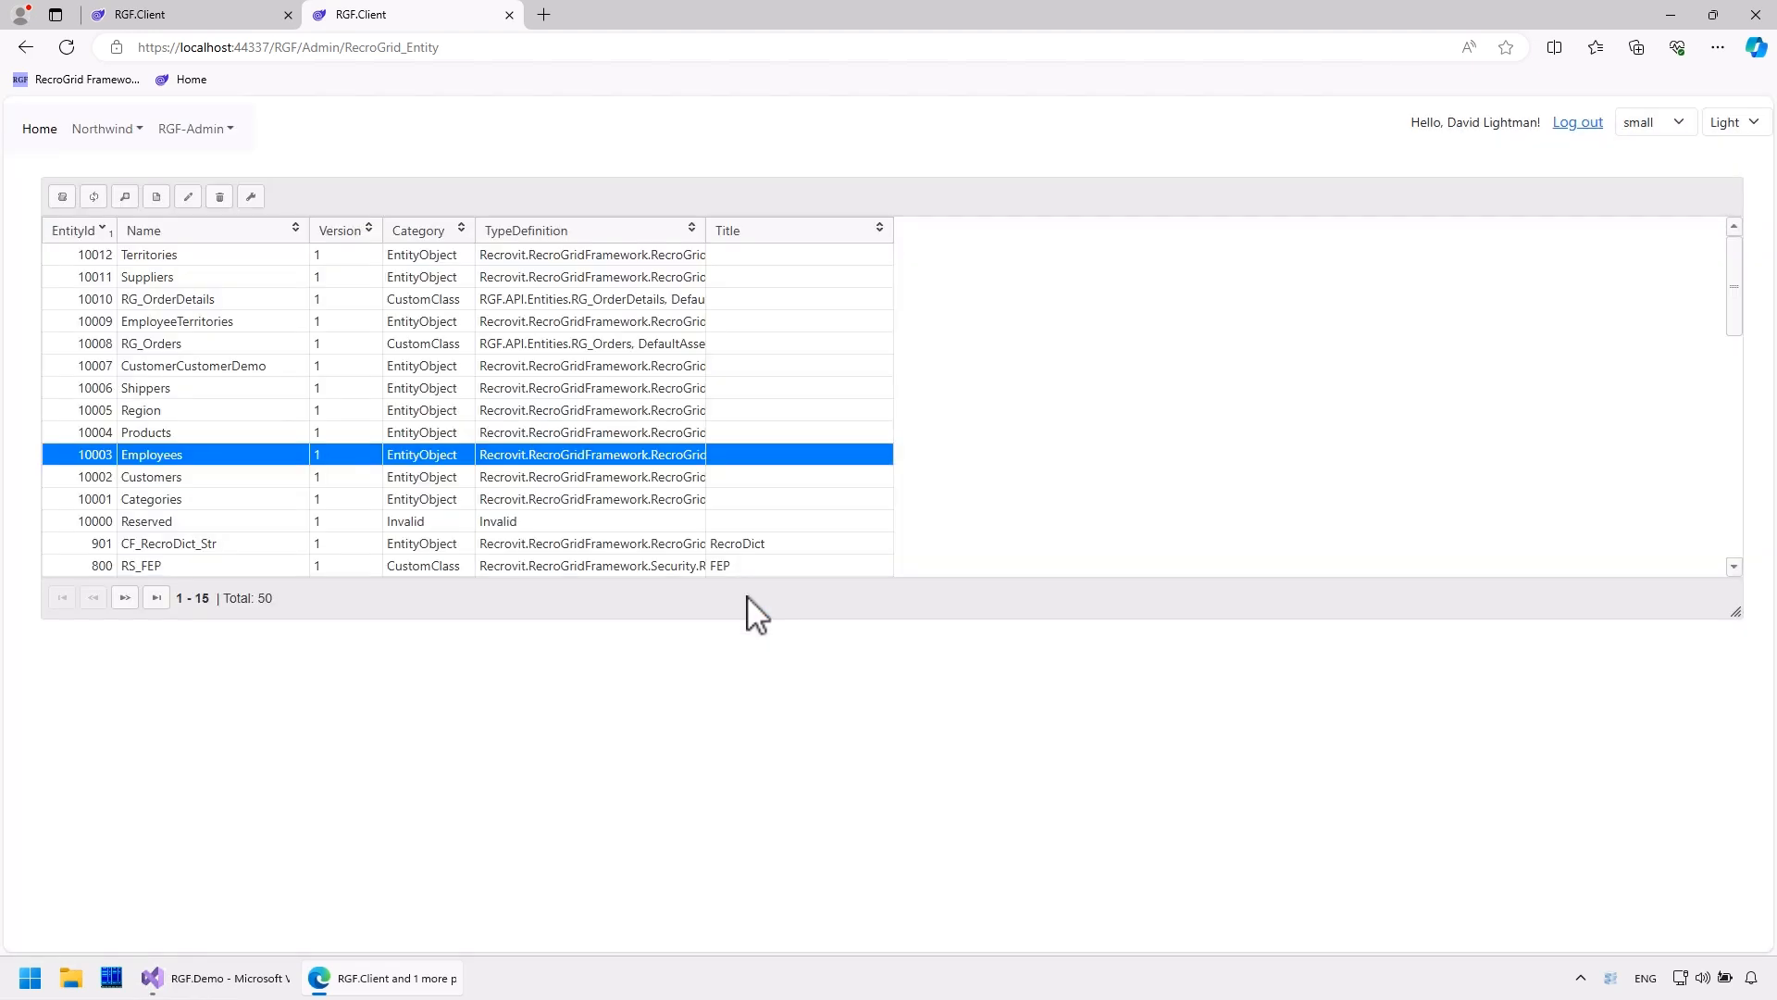
Reload the Employees grid page and open the first employee's record to examine its main, Notes and EmployeeID form tabs
{"action": "left_click", "coordinate": [222, 20]}
{"action": "key", "text": "F5"}
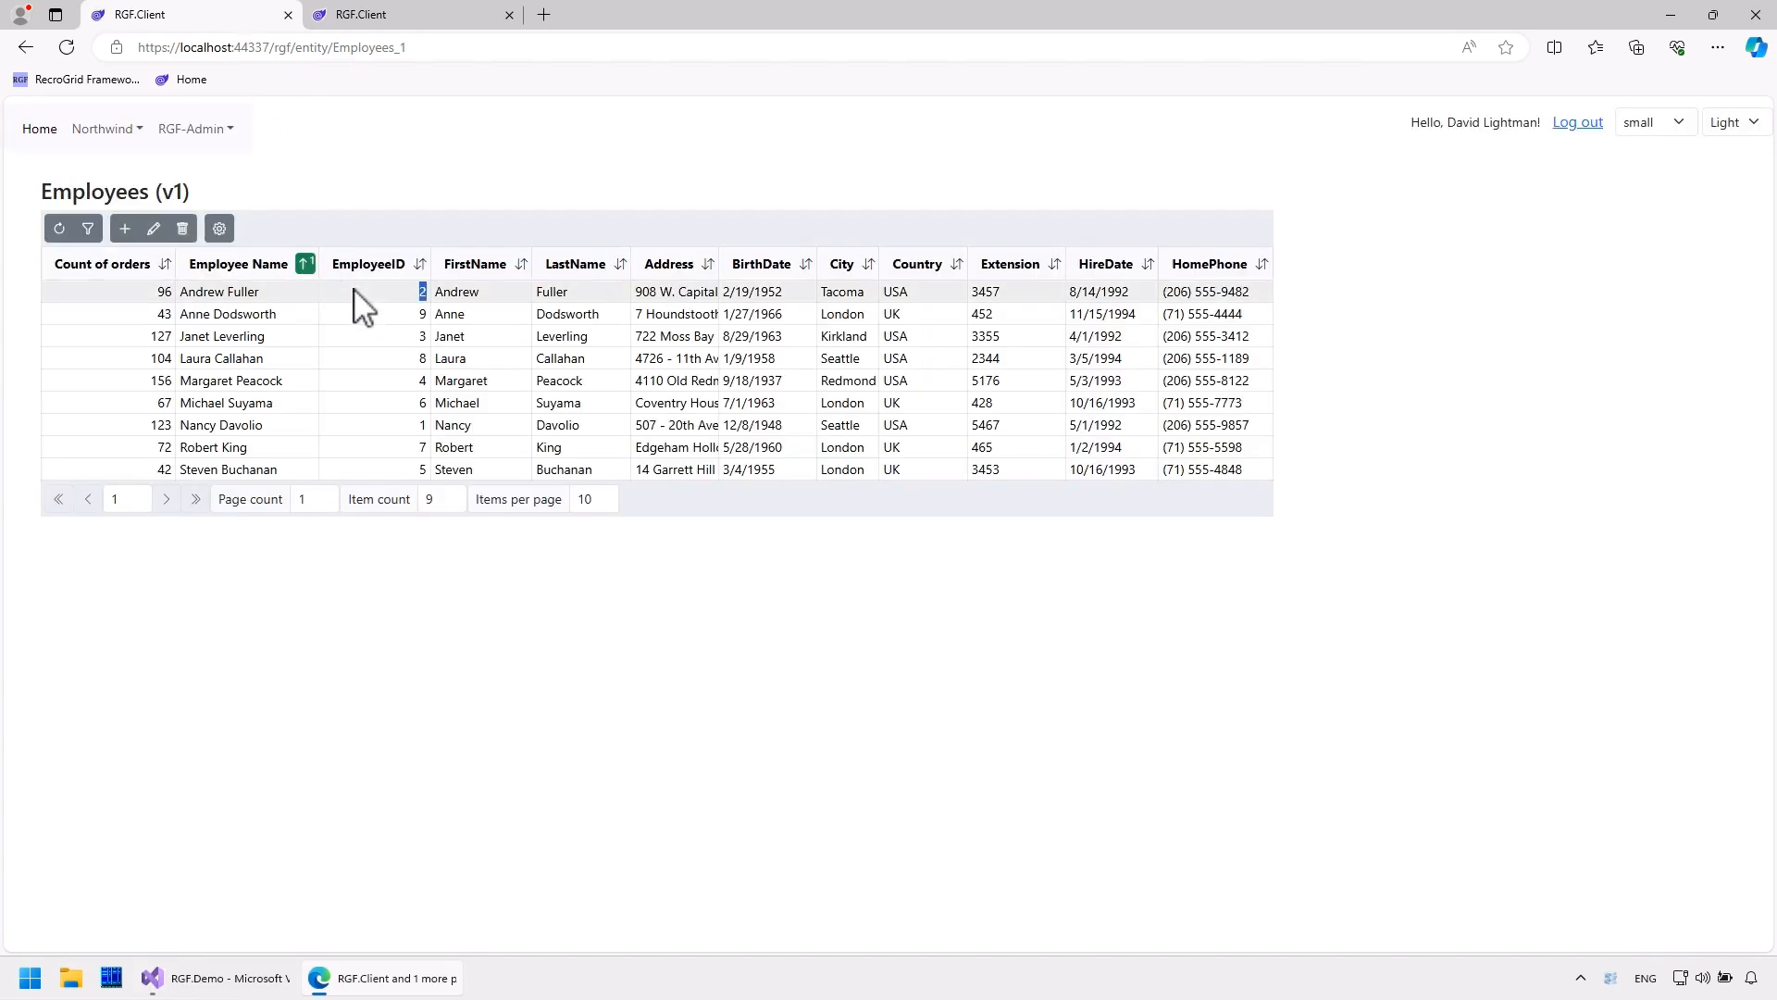
{"action": "double_click", "coordinate": [355, 289]}
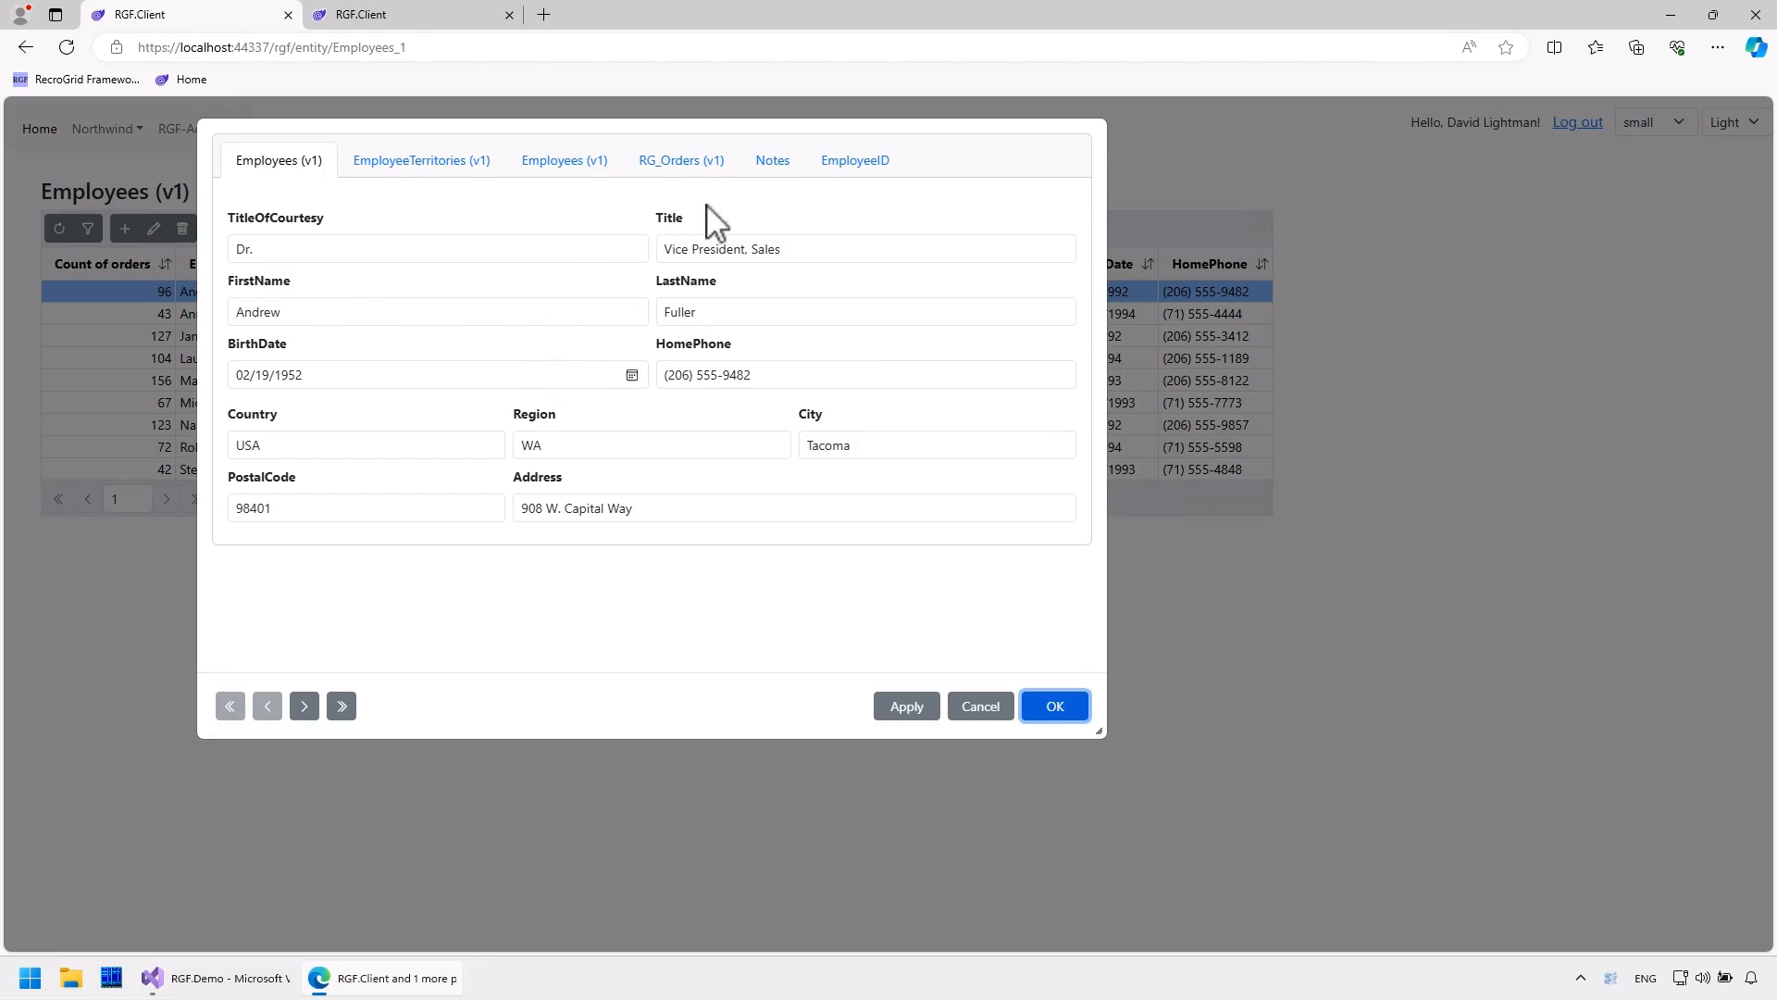
{"action": "left_click", "coordinate": [772, 163]}
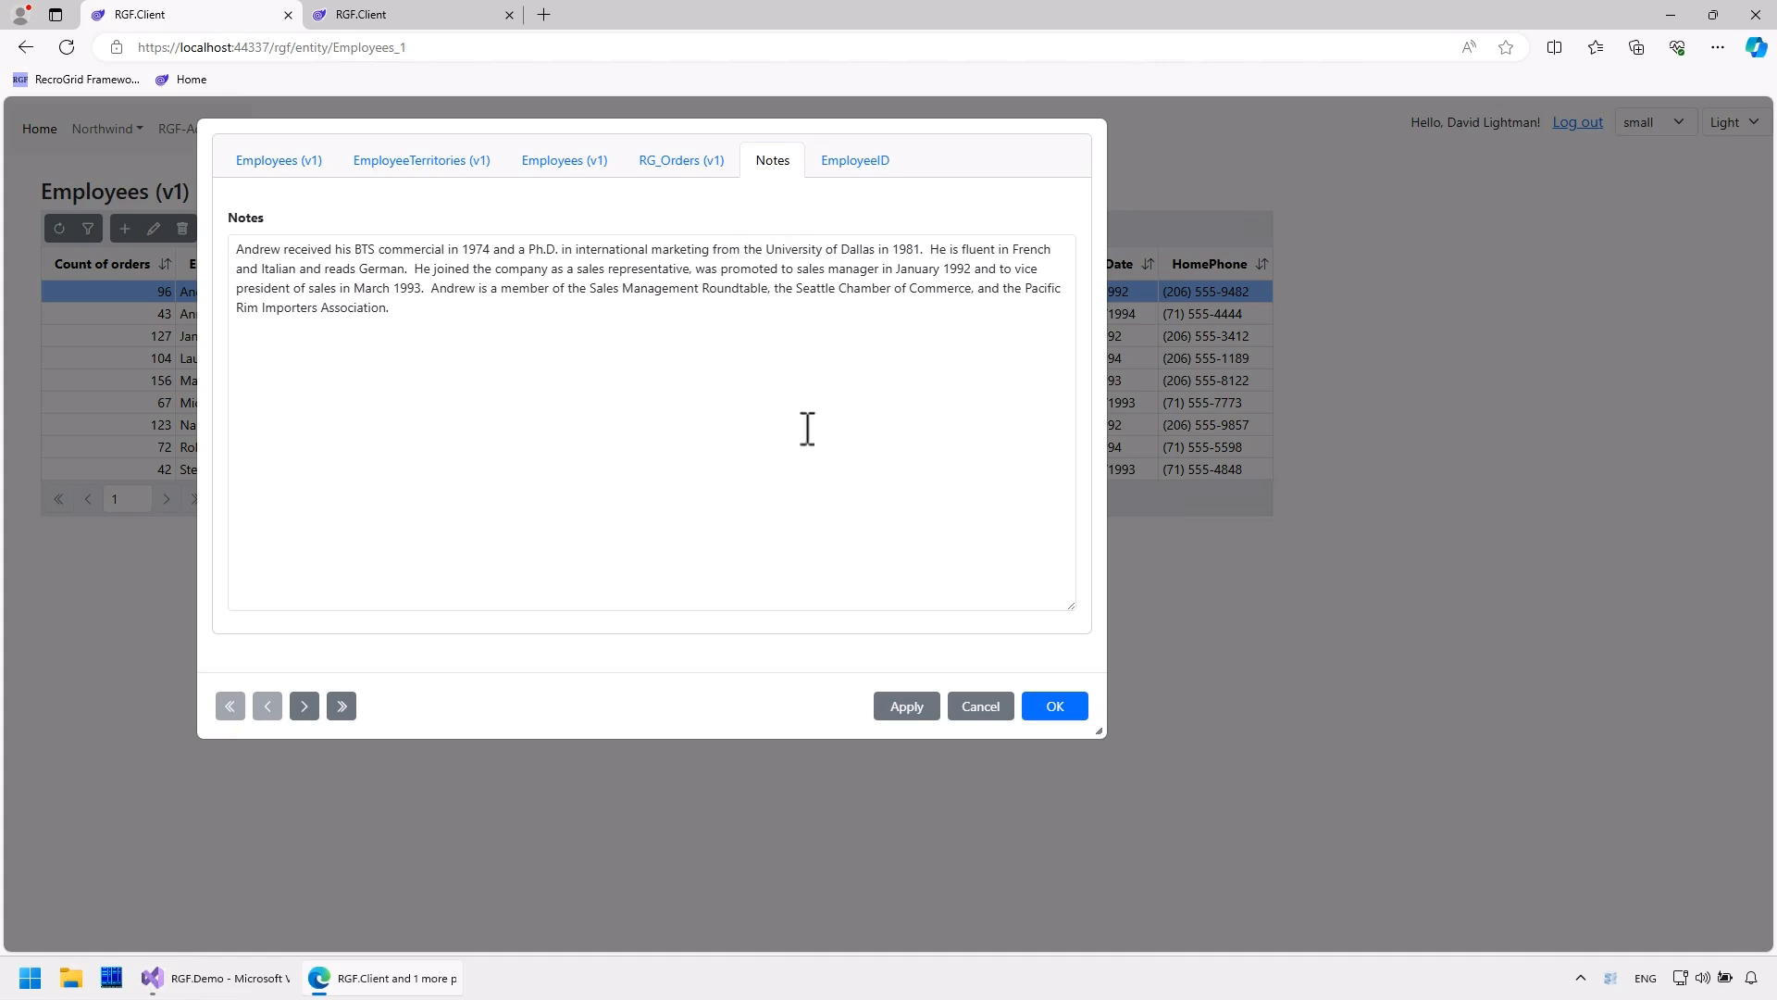
{"action": "left_click", "coordinate": [855, 164]}
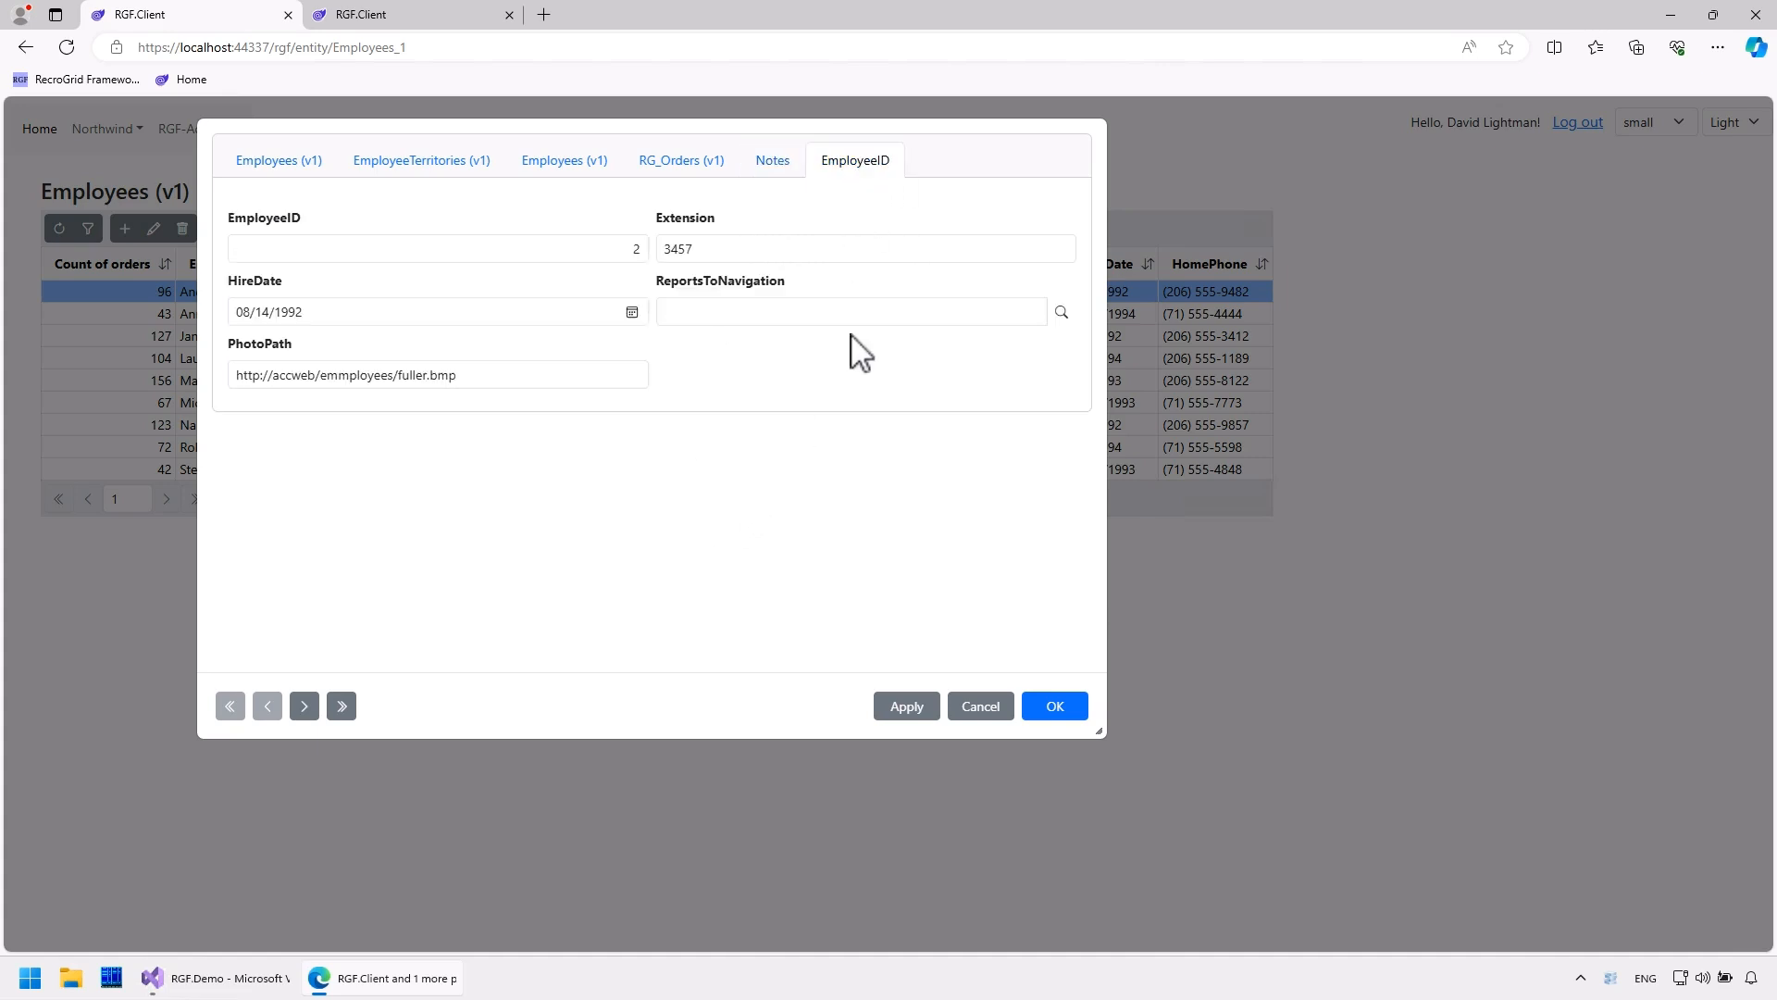
{"action": "left_click", "coordinate": [308, 164]}
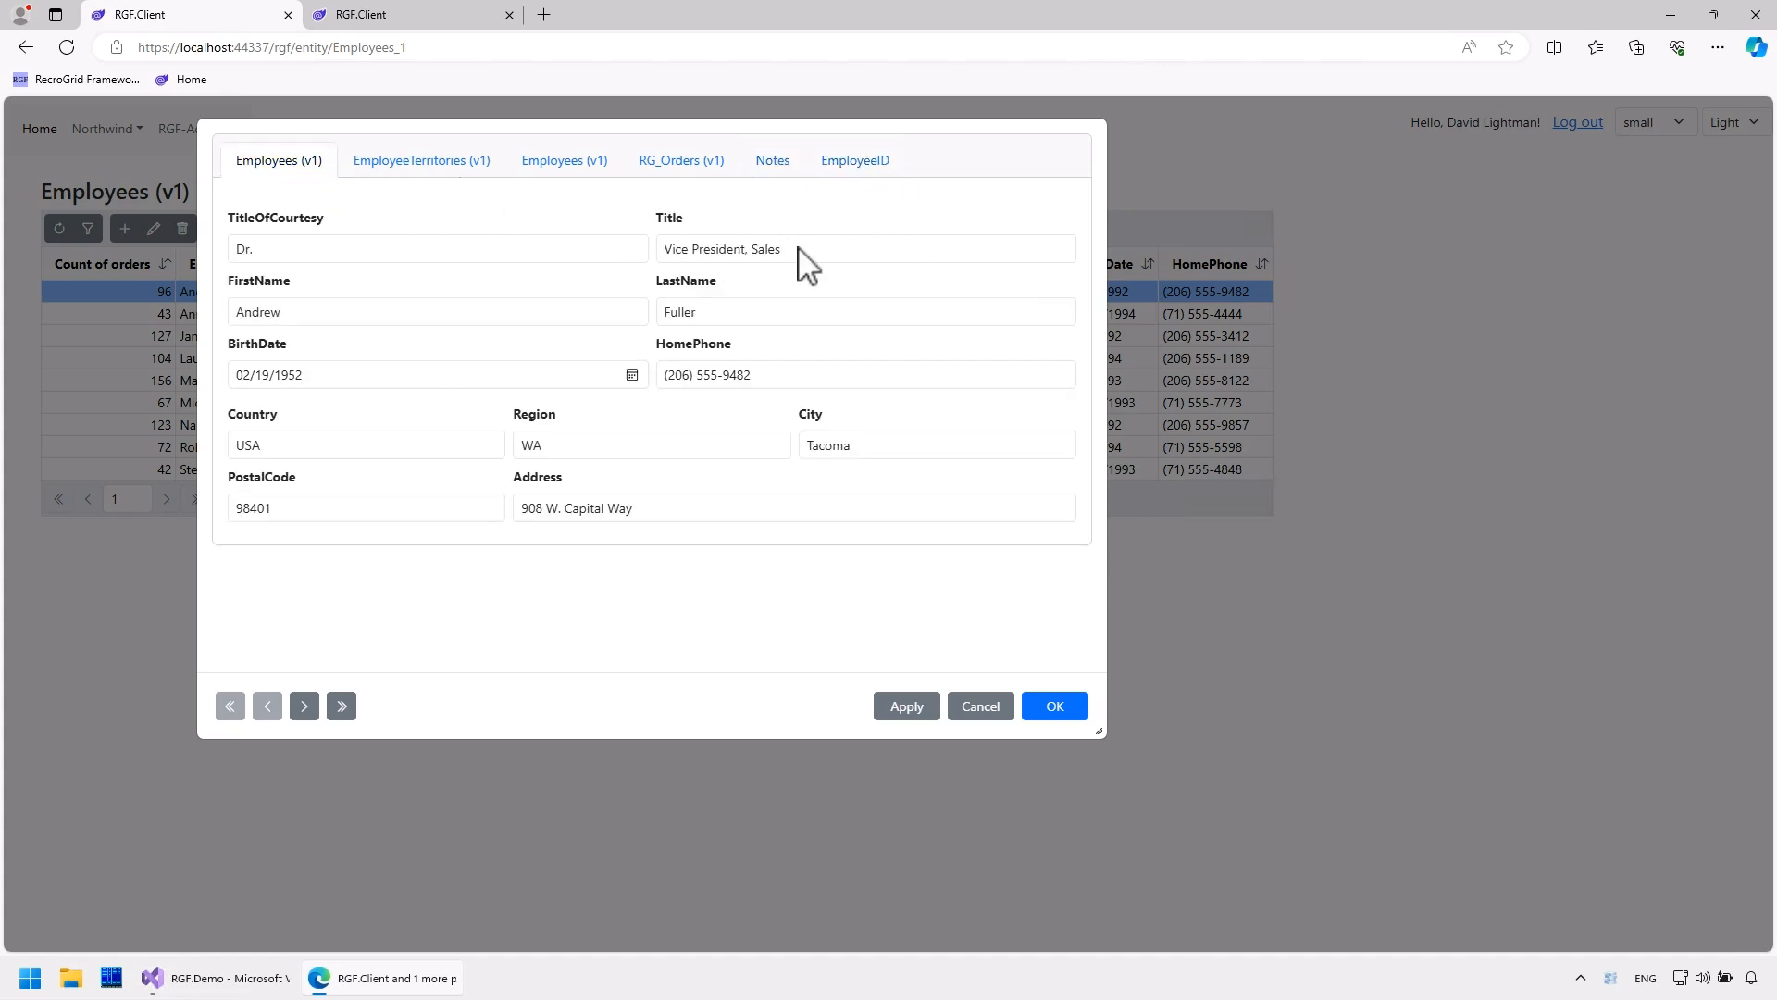
Return to the entity administration page, open the Employees entity and examine the Address property's form position and RGO_FormFlexColumnWidth option
{"action": "left_click", "coordinate": [366, 21]}
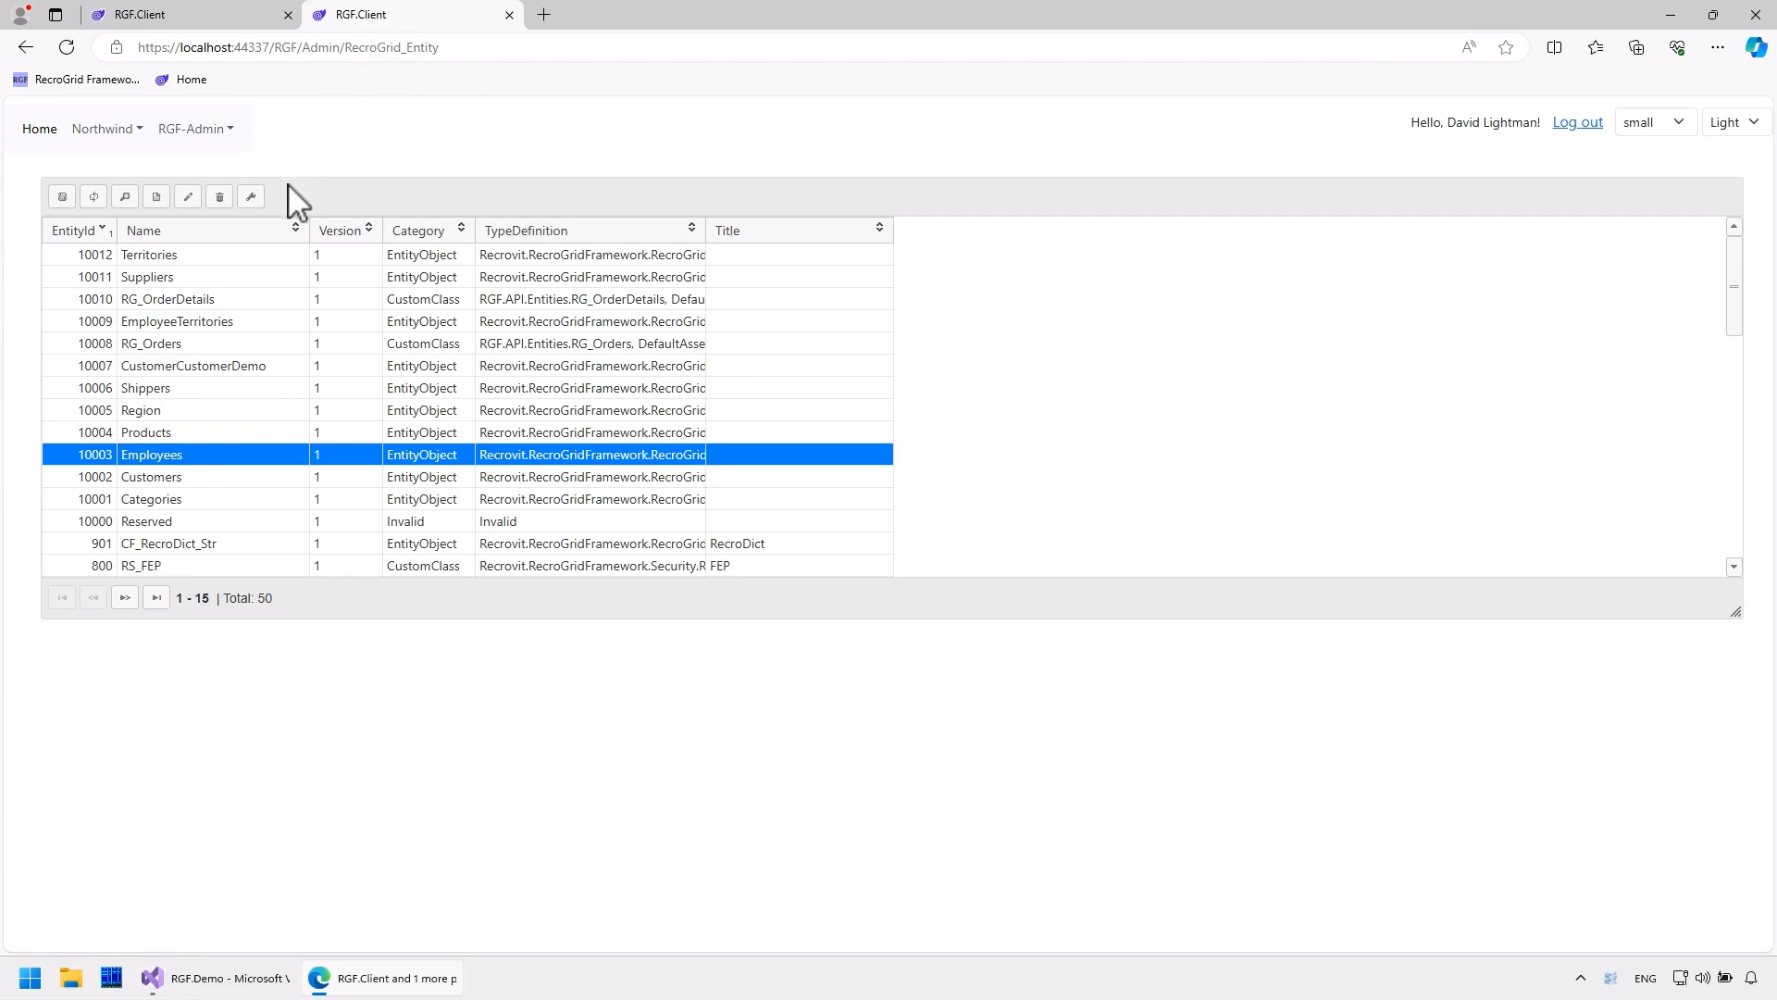
{"action": "double_click", "coordinate": [215, 455]}
{"action": "double_click", "coordinate": [451, 514]}
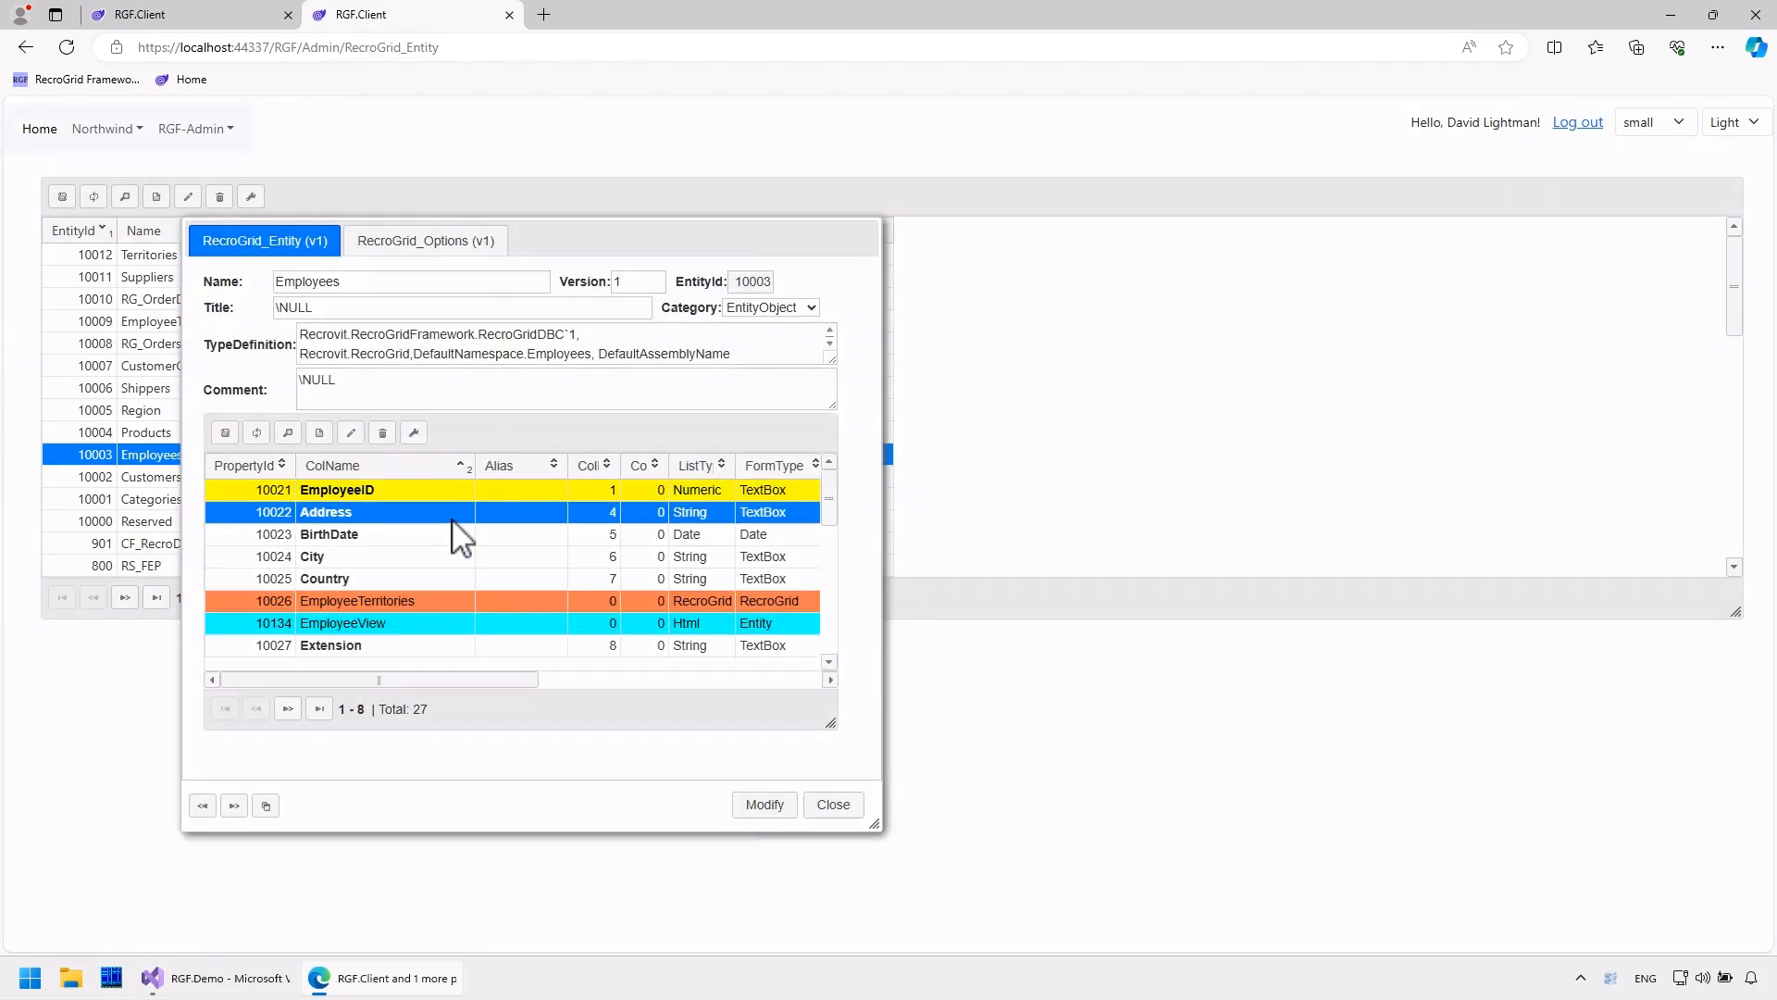
{"action": "left_click_drag", "start_coordinate": [438, 545], "coordinate": [533, 545]}
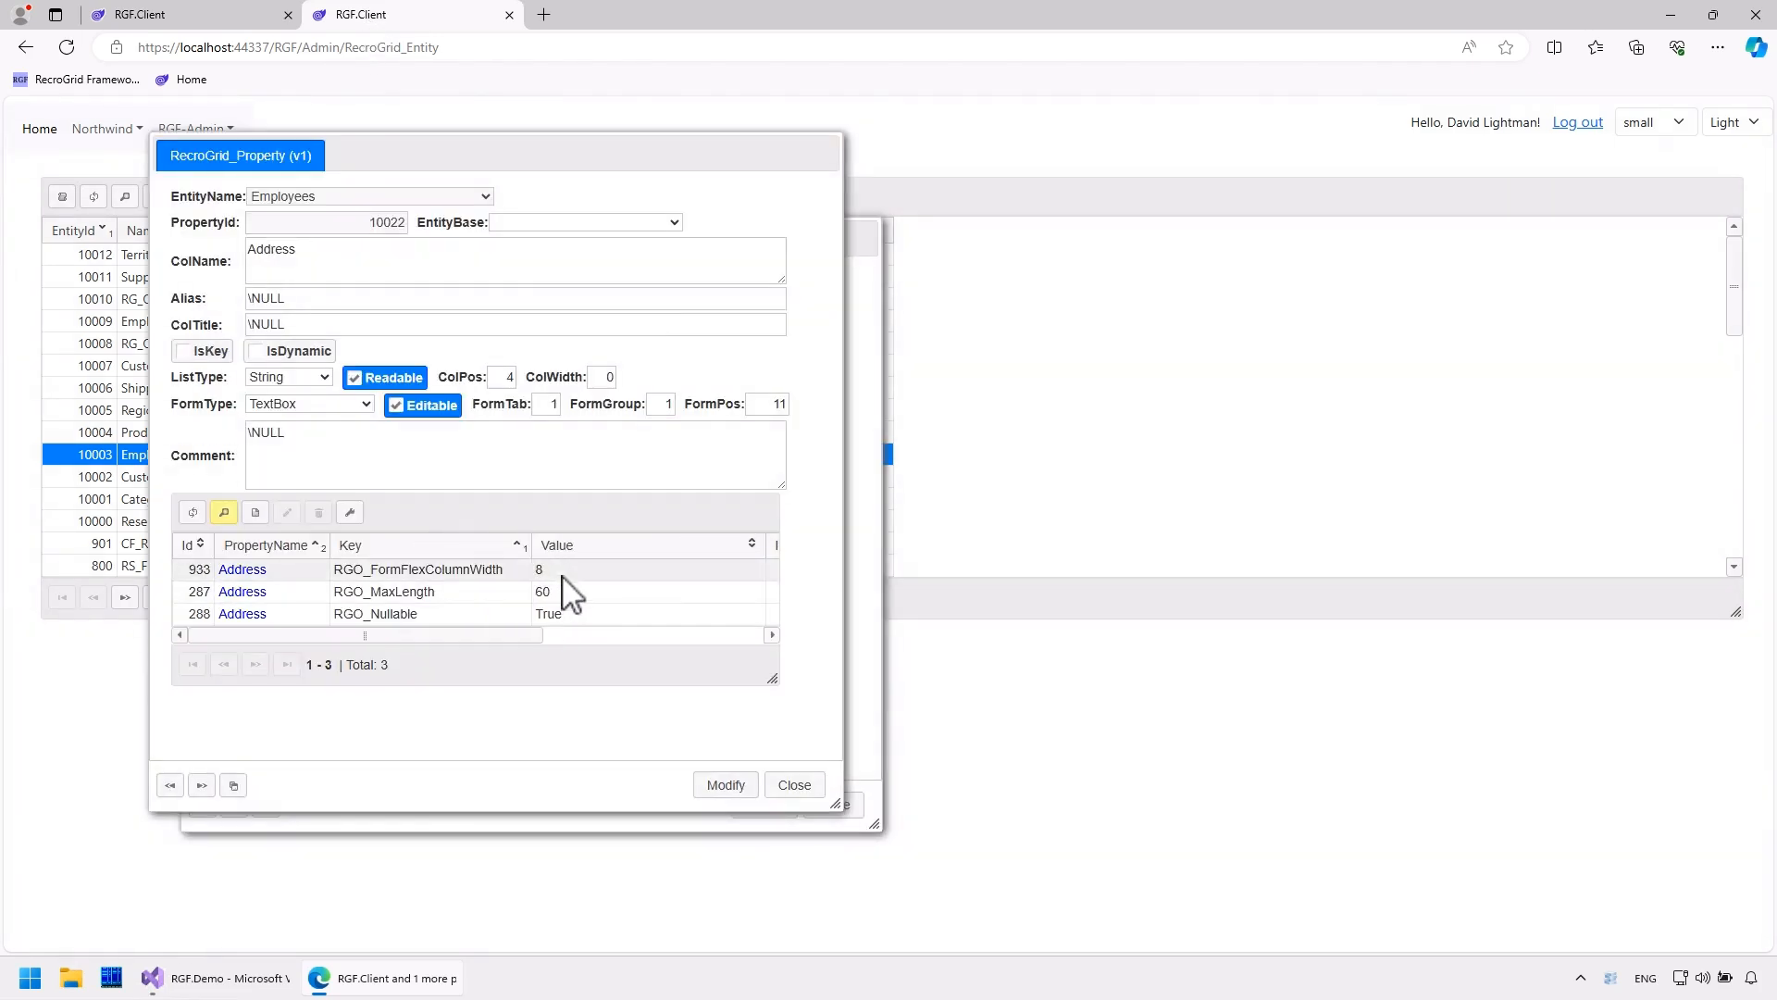
{"action": "left_click", "coordinate": [802, 787]}
Examine the Notes property's FormTab setting and the Employees entity's RecroGrid_Options list
{"action": "scroll", "coordinate": [508, 602], "scroll_direction": "down", "scroll_amount": 5}
{"action": "double_click", "coordinate": [371, 585]}
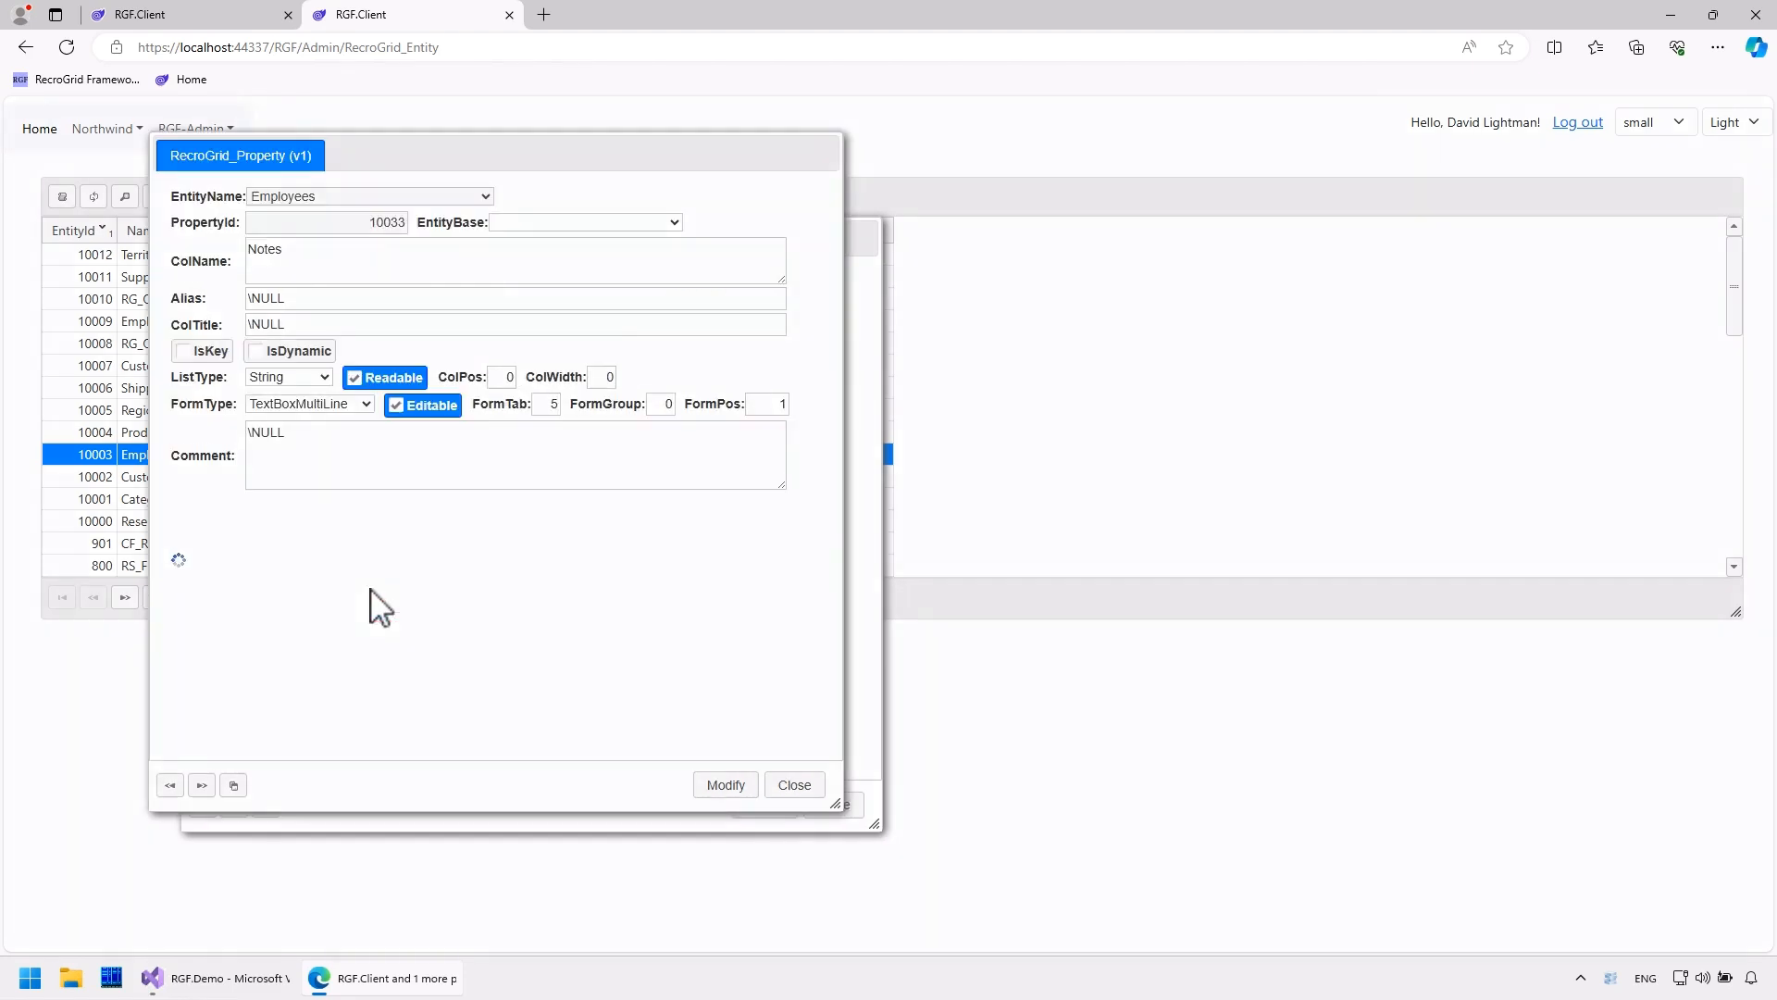
{"action": "left_click", "coordinate": [545, 404]}
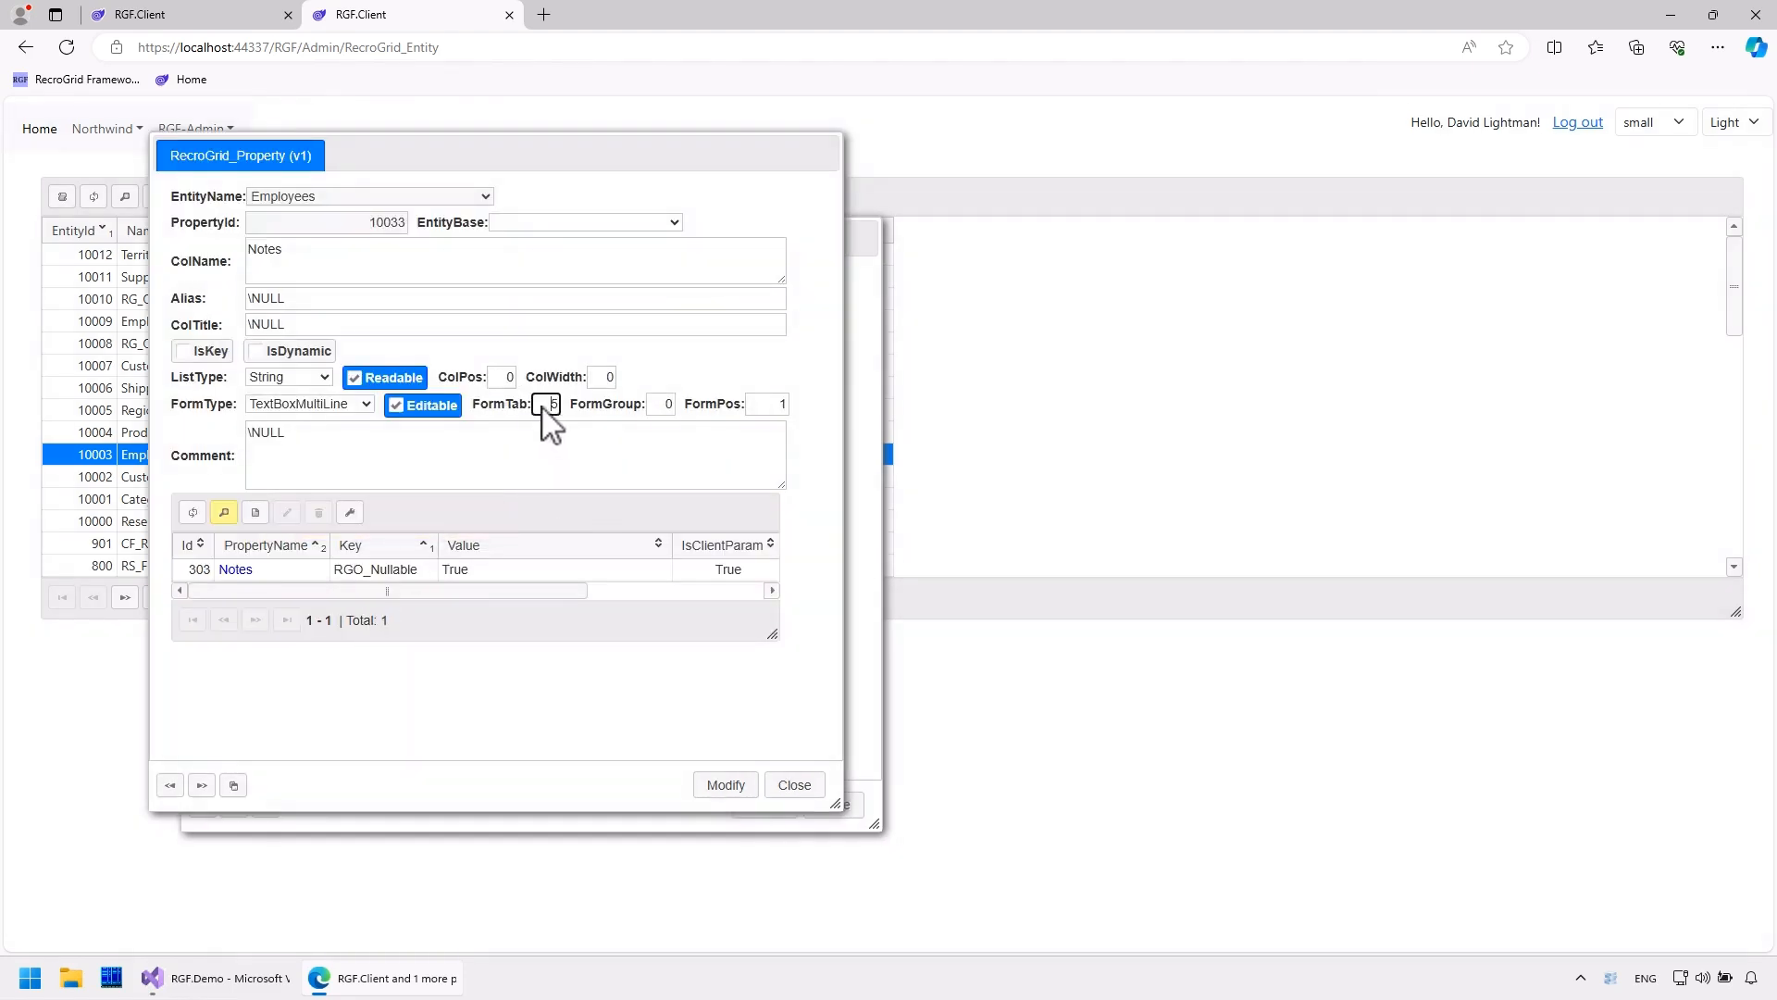
{"action": "left_click", "coordinate": [802, 787]}
{"action": "left_click", "coordinate": [431, 244]}
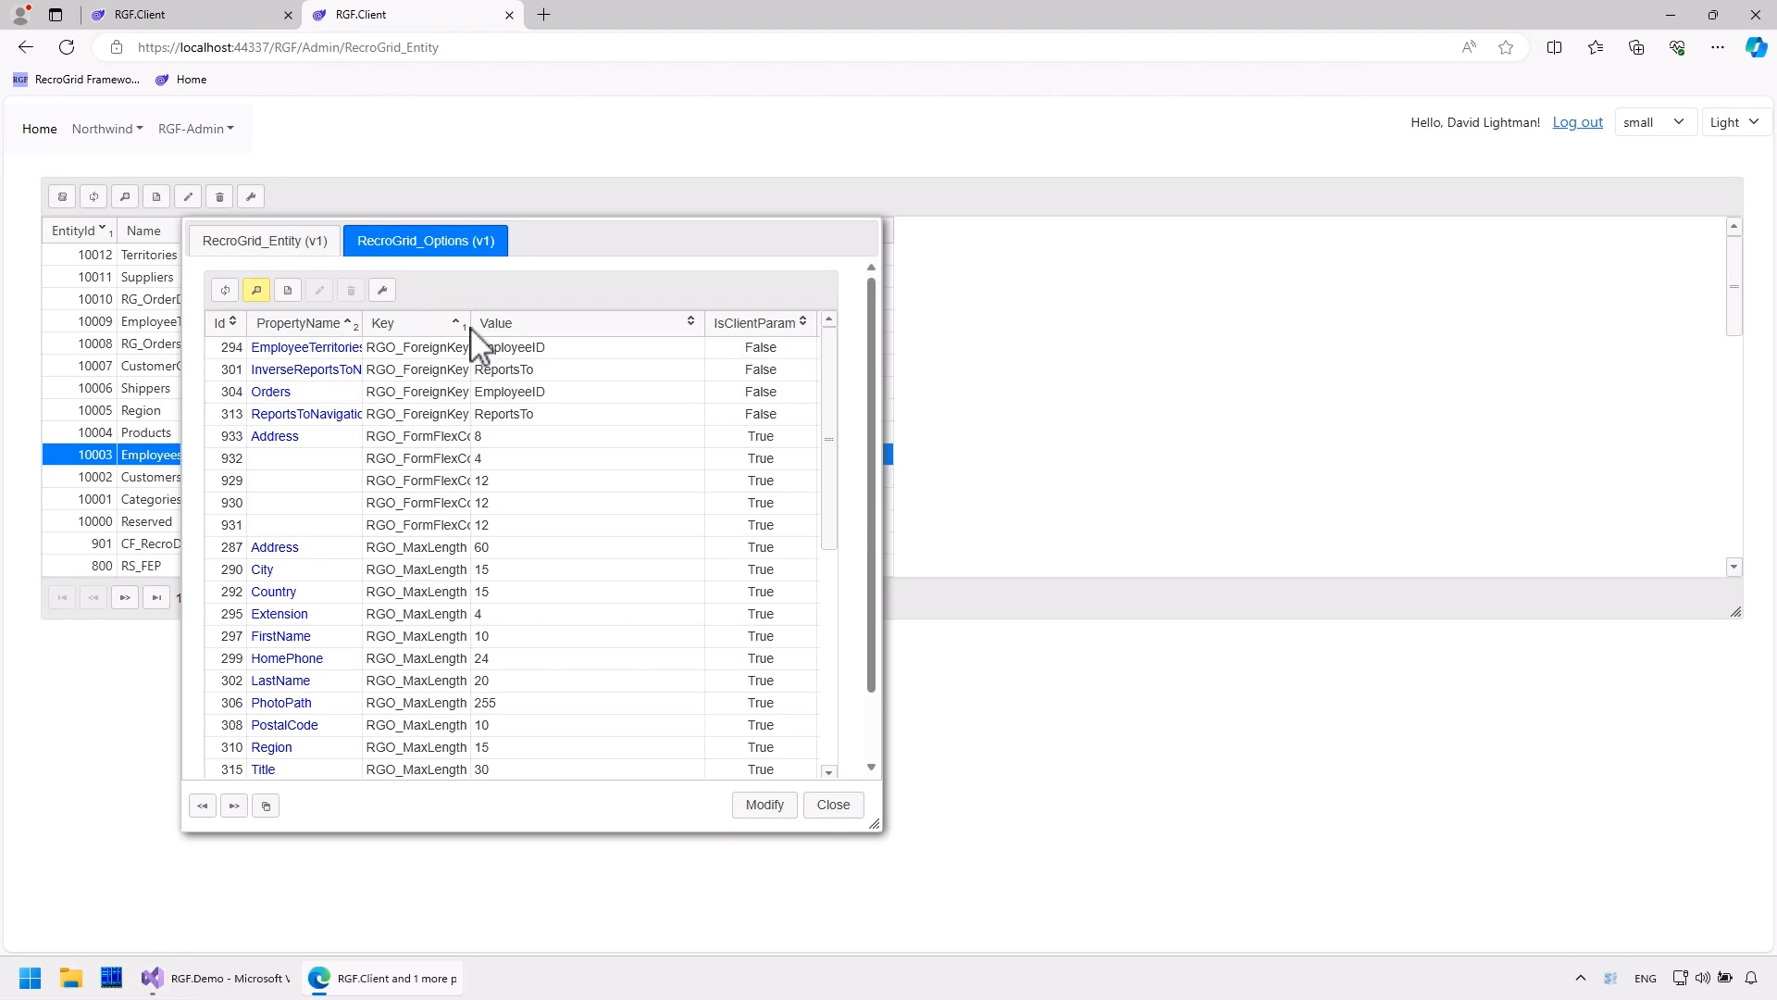
Widen the Key column of the options list, examine the RGO_FormFlexColumnWidth entries and close the Employees entity form
{"action": "left_click_drag", "start_coordinate": [472, 325], "coordinate": [602, 329]}
{"action": "left_click", "coordinate": [597, 467]}
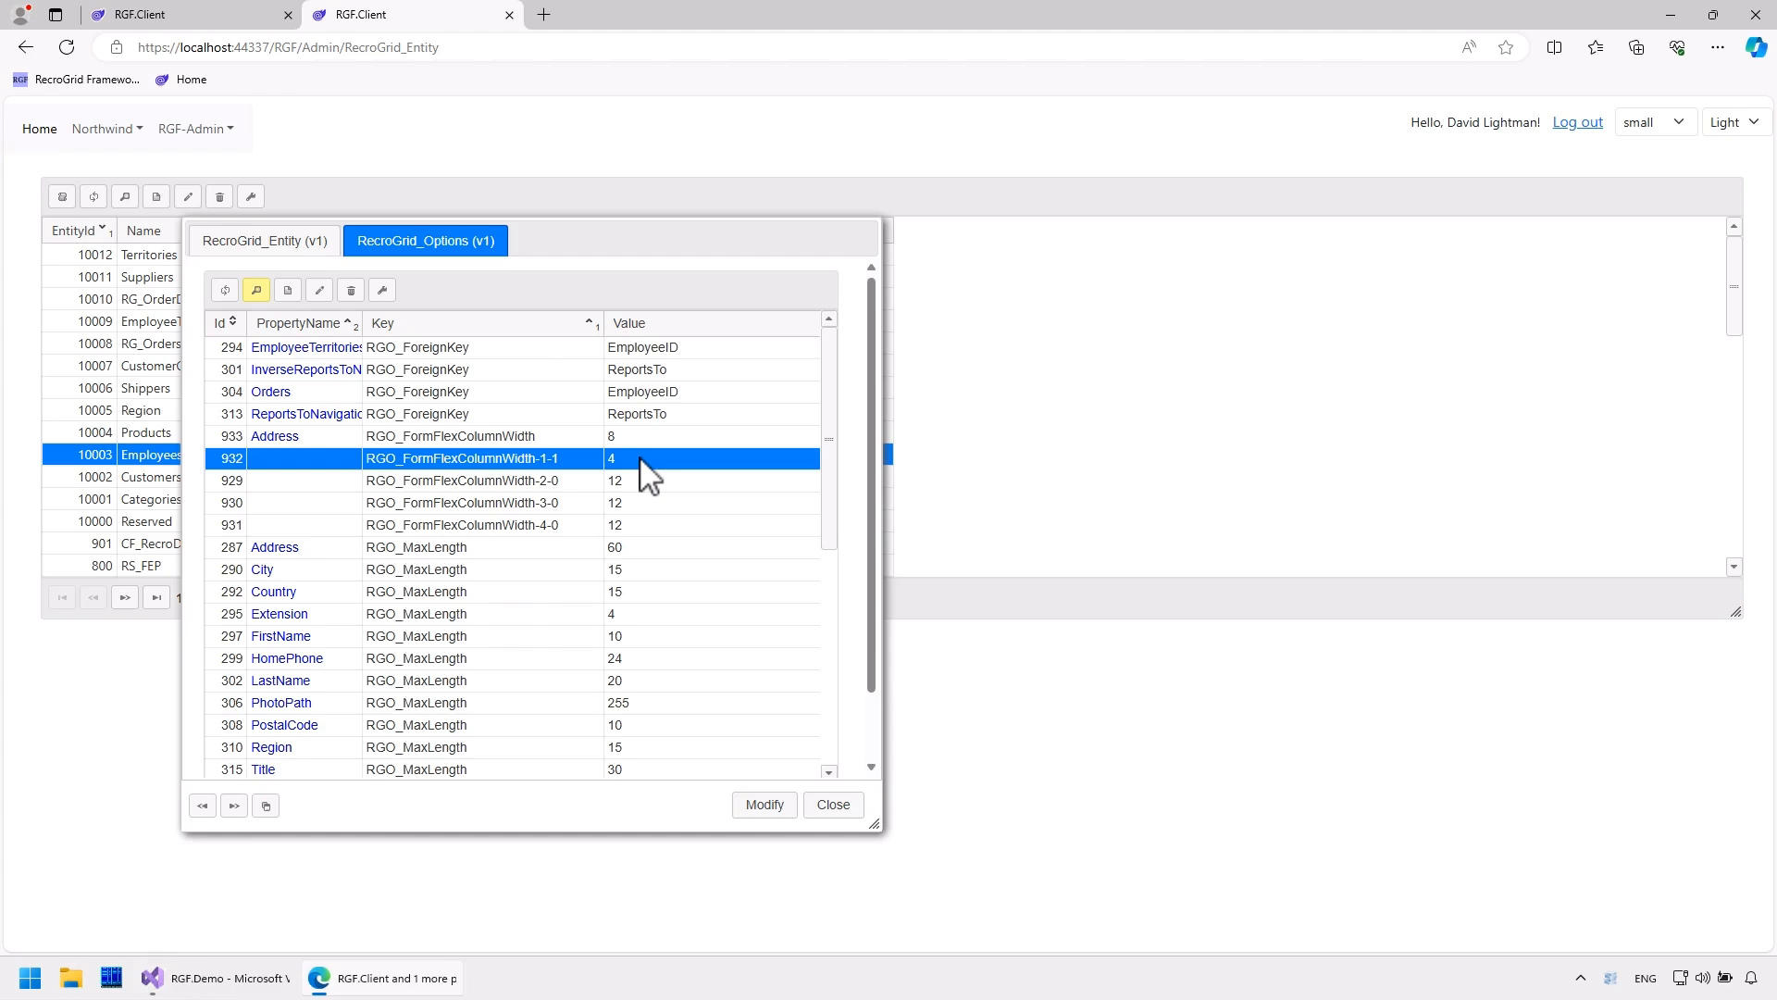
{"action": "left_click", "coordinate": [839, 805]}
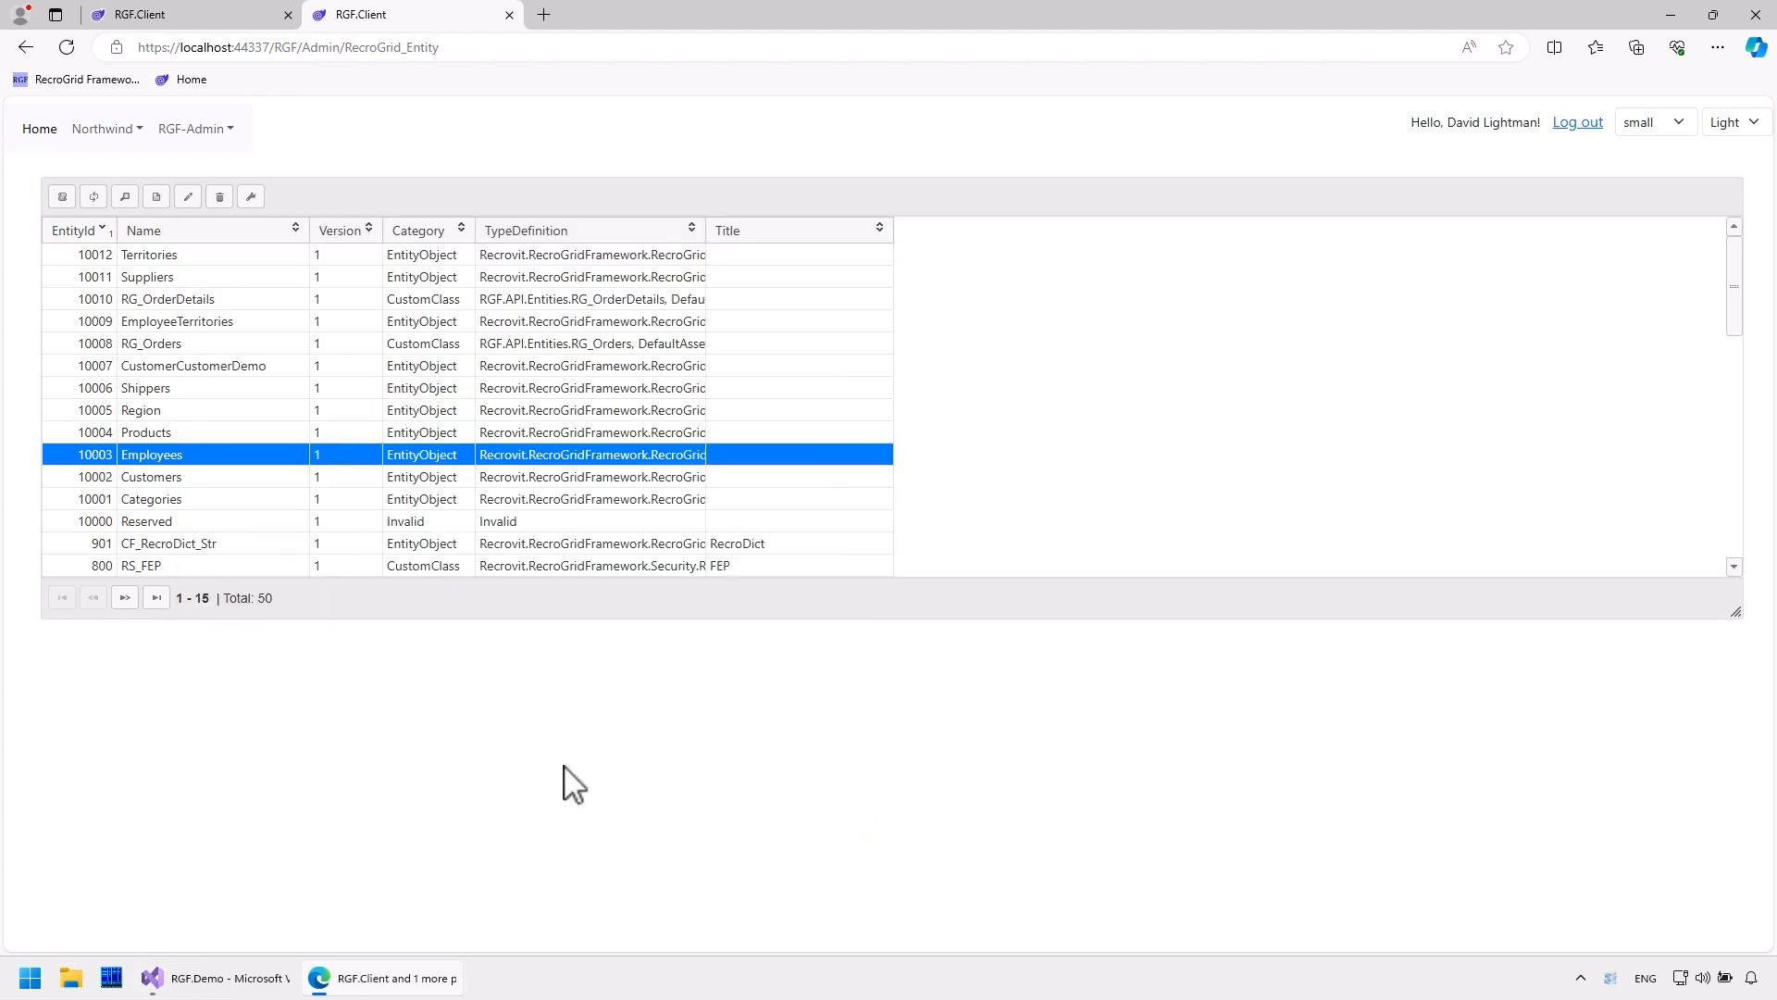
Switch to Visual Studio and examine the form width and height rules in employees_1.css under RGF.API's wwwroot/rgf/styles.sqlserver folder
{"action": "left_click", "coordinate": [217, 977]}
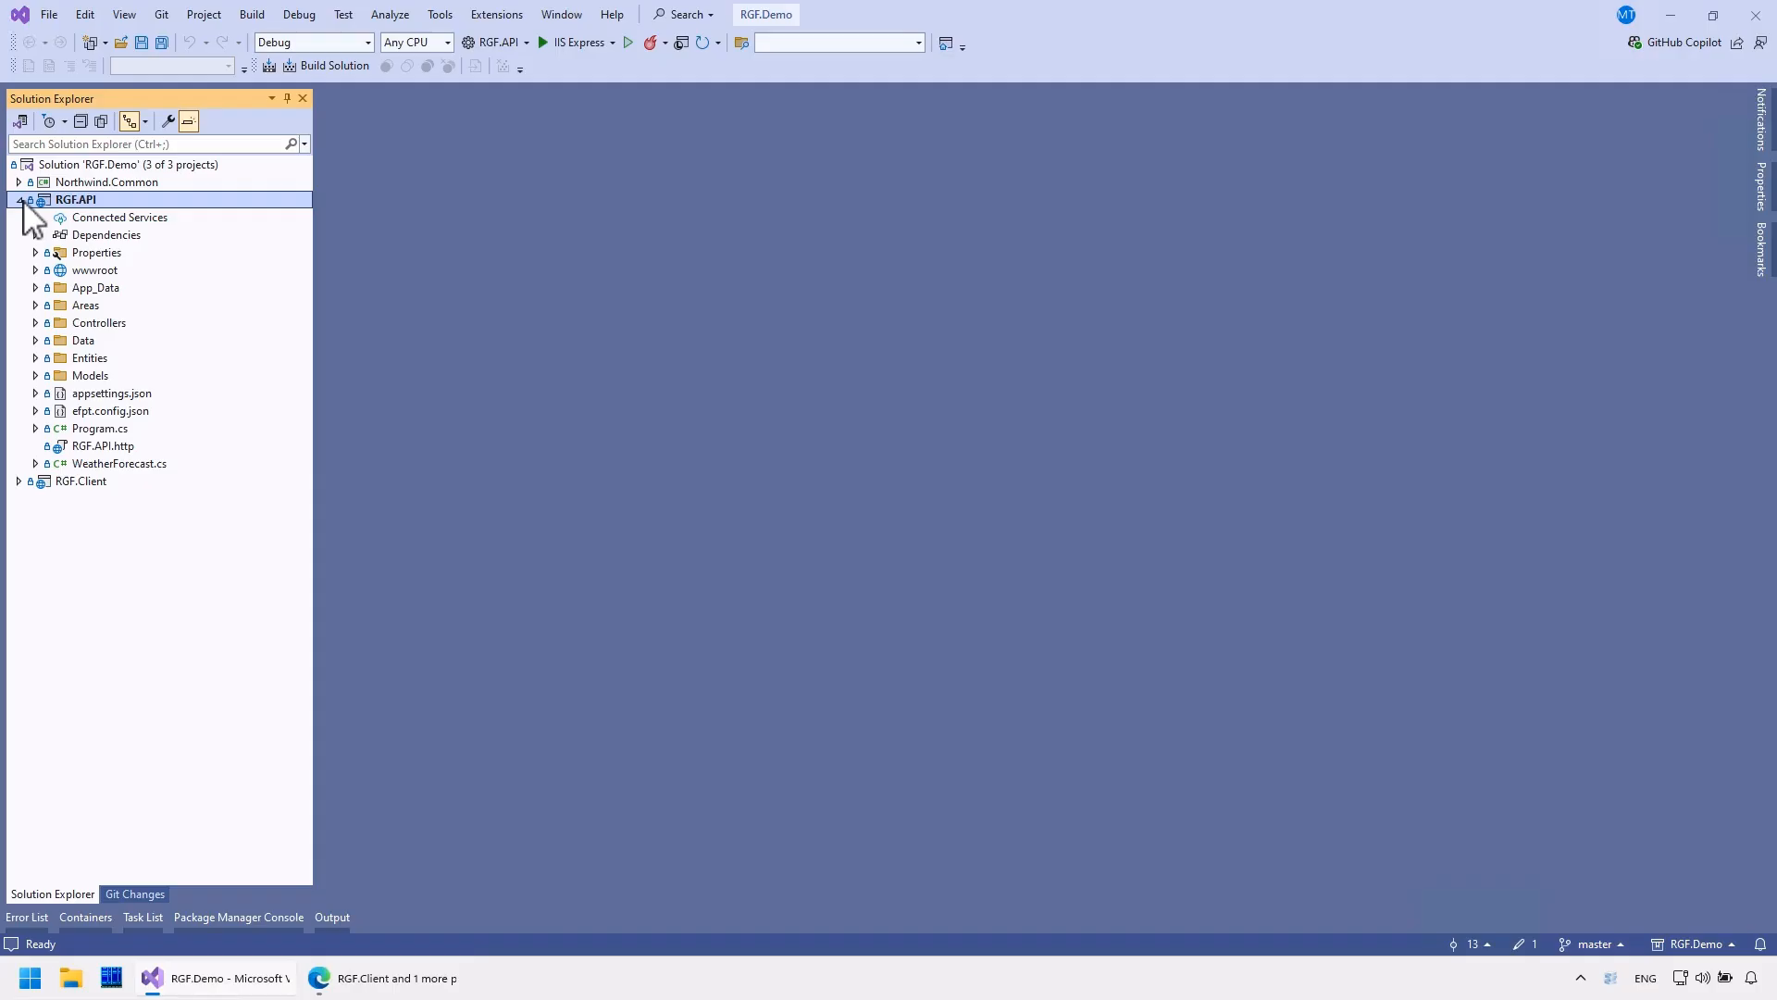
{"action": "left_click", "coordinate": [35, 270]}
{"action": "left_click", "coordinate": [53, 287]}
{"action": "left_click", "coordinate": [69, 305]}
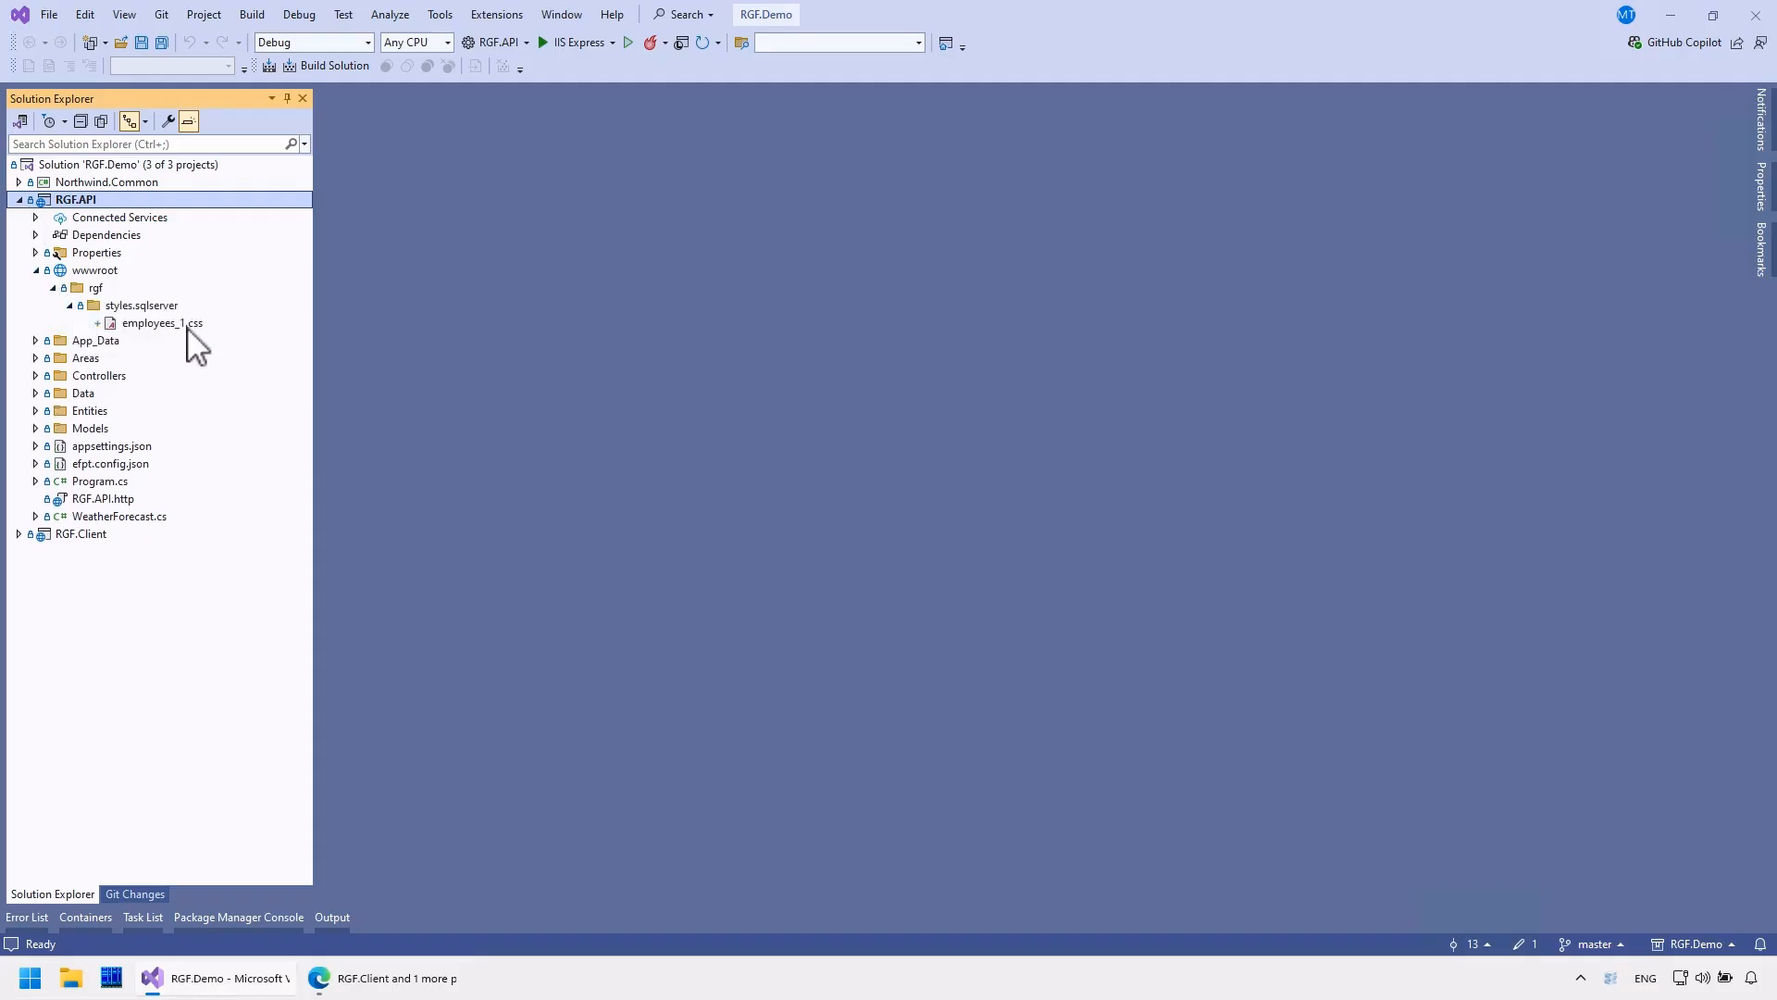
{"action": "left_click", "coordinate": [188, 323]}
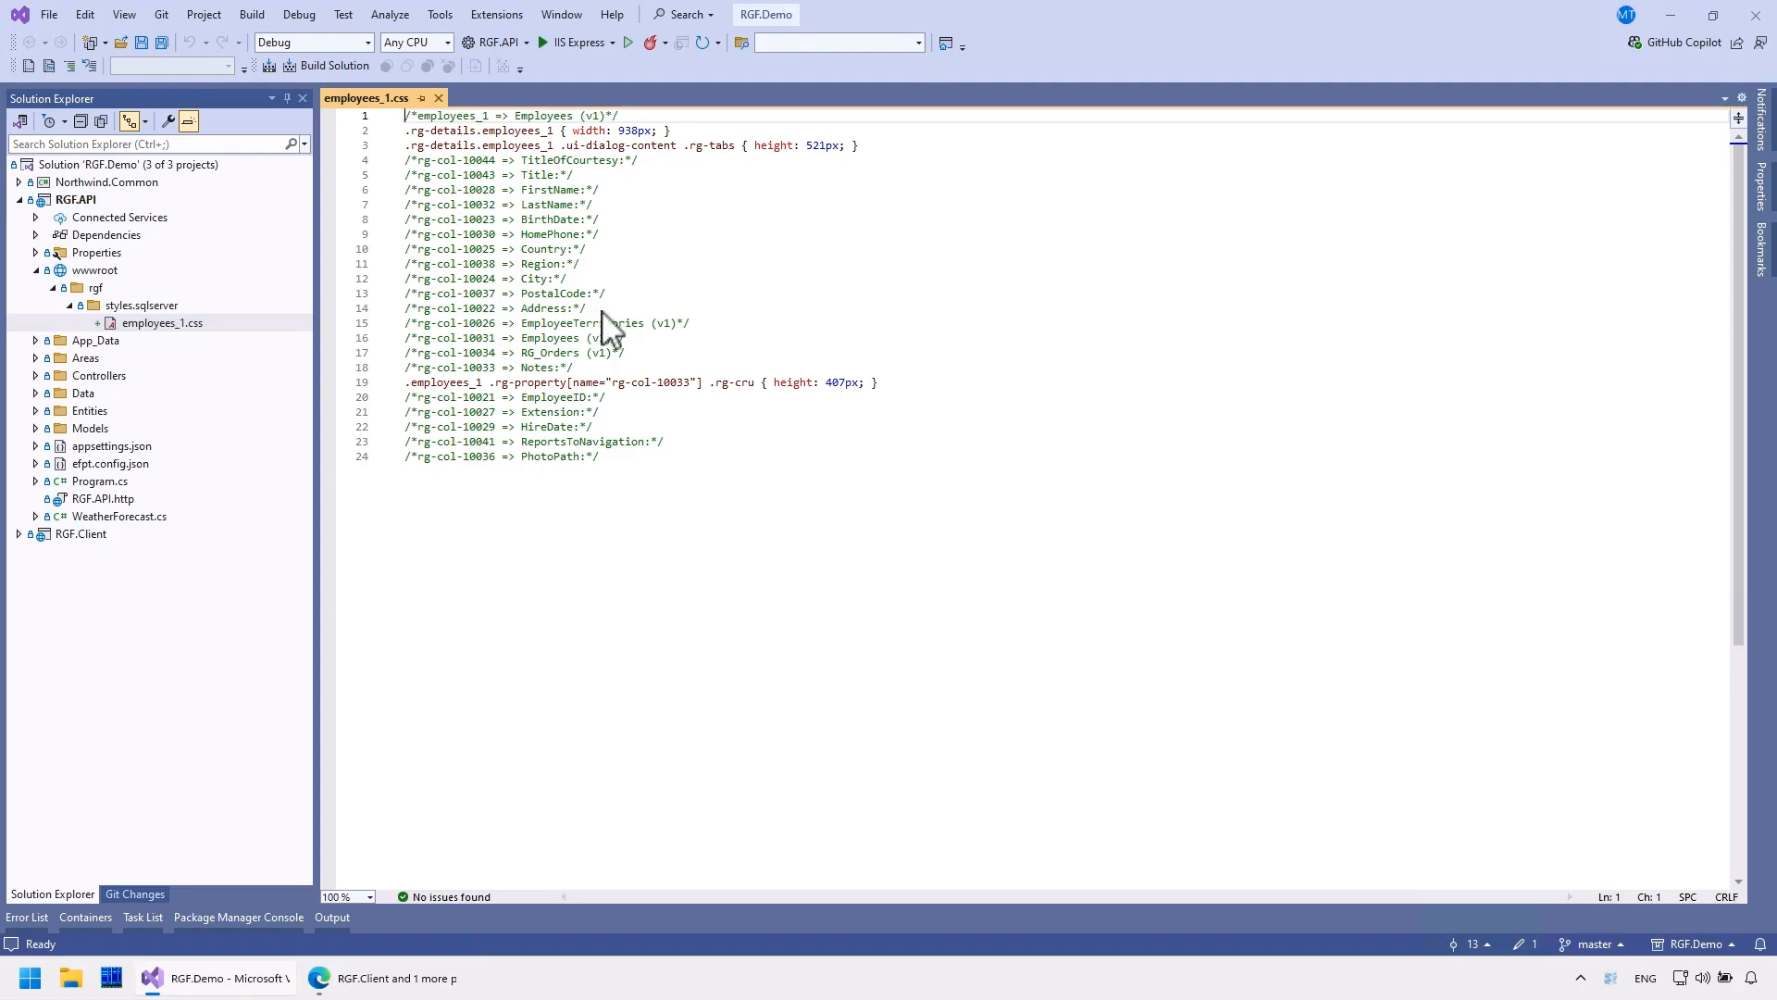
{"action": "left_click", "coordinate": [818, 385]}
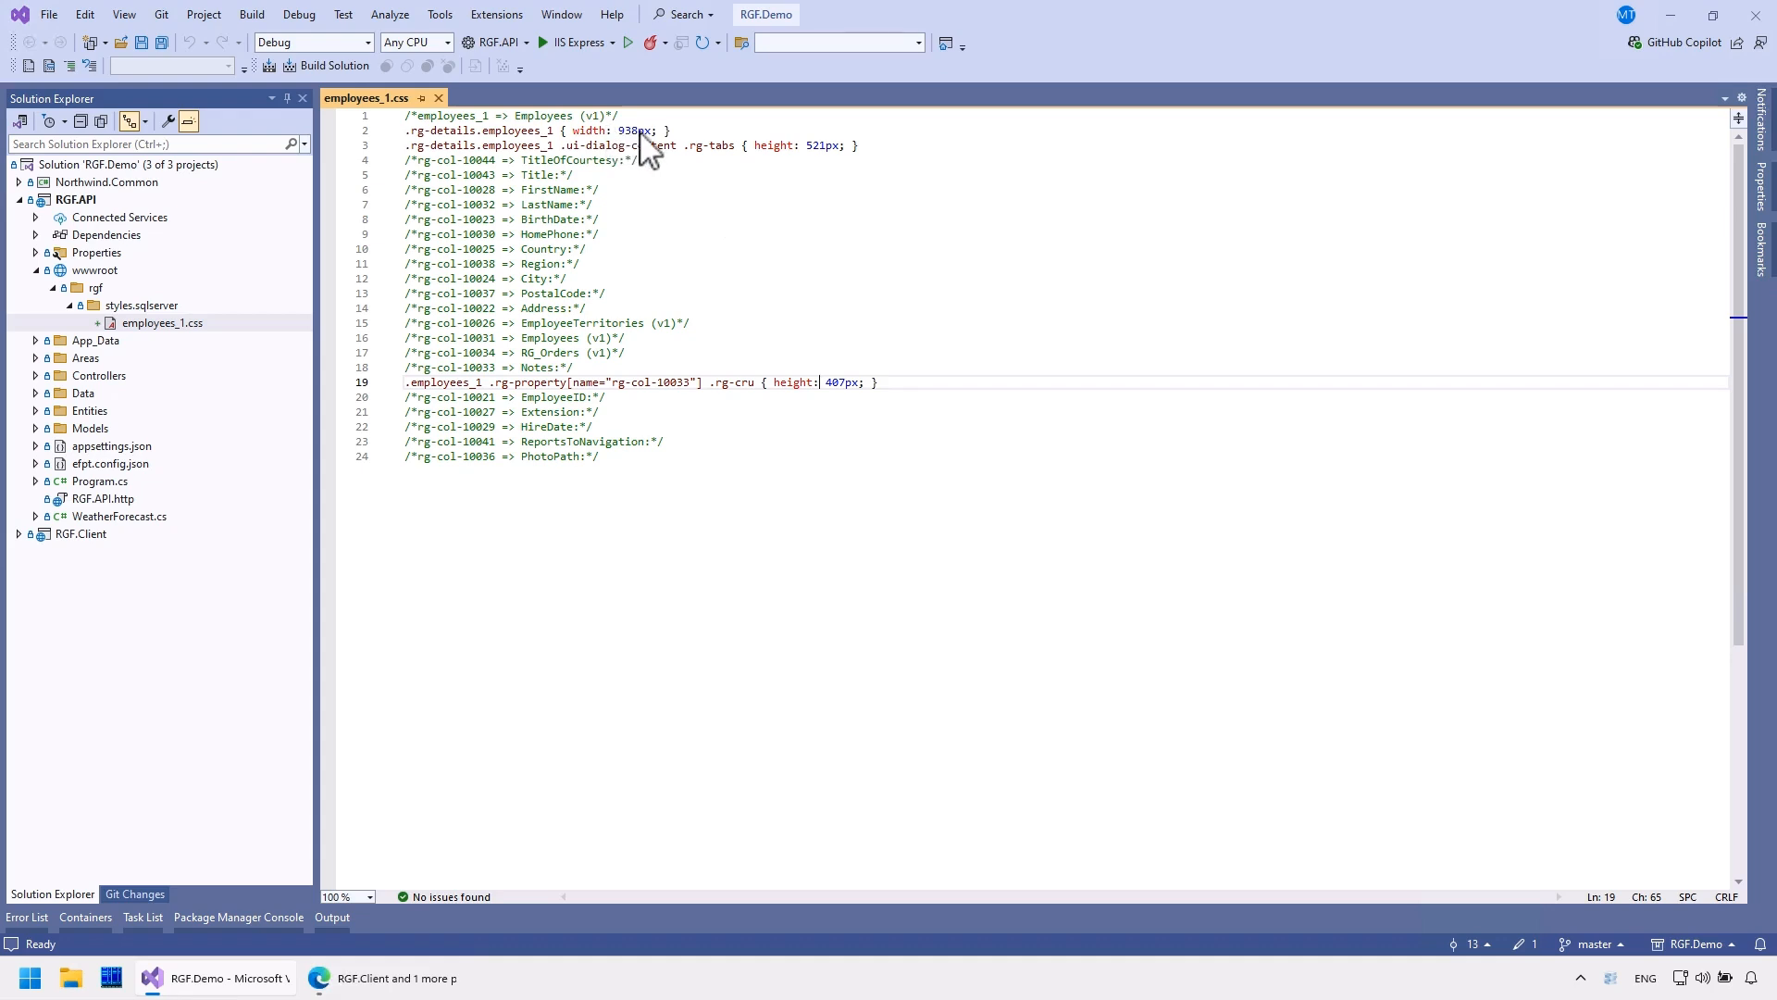
{"action": "left_click", "coordinate": [798, 146]}
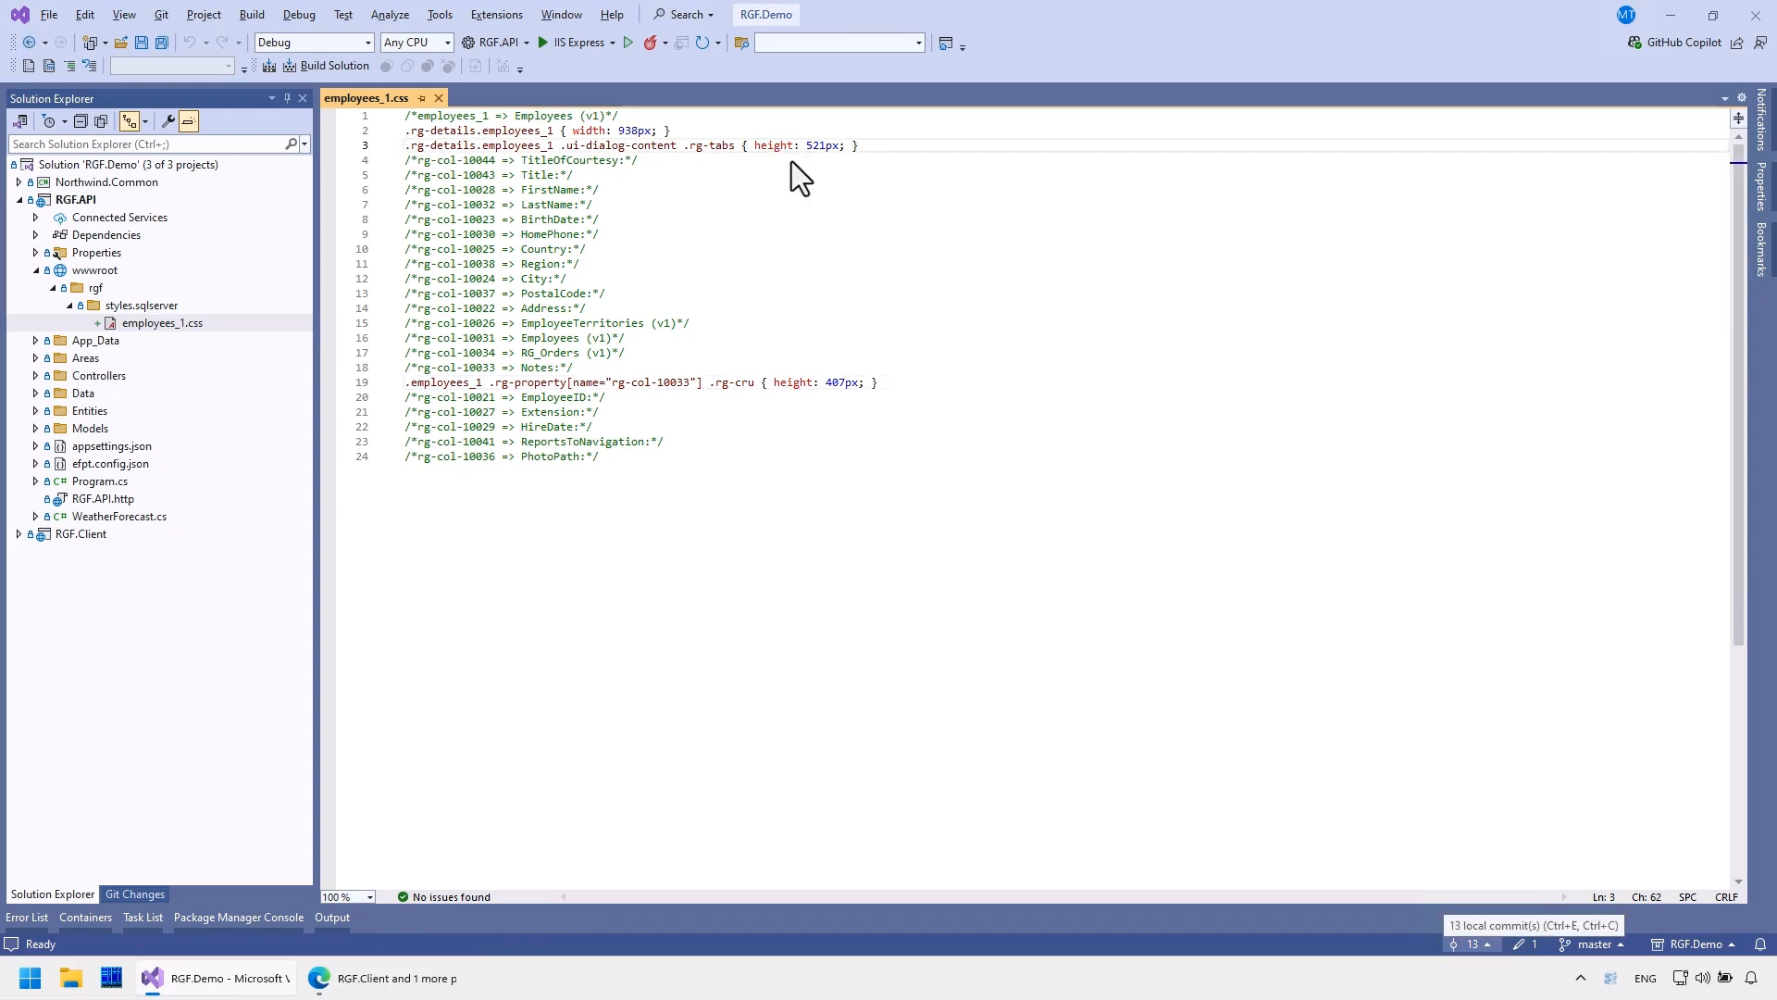
Return to the entity administration page in Edge and filter the entity list by the Name Employees
{"action": "left_click", "coordinate": [394, 980]}
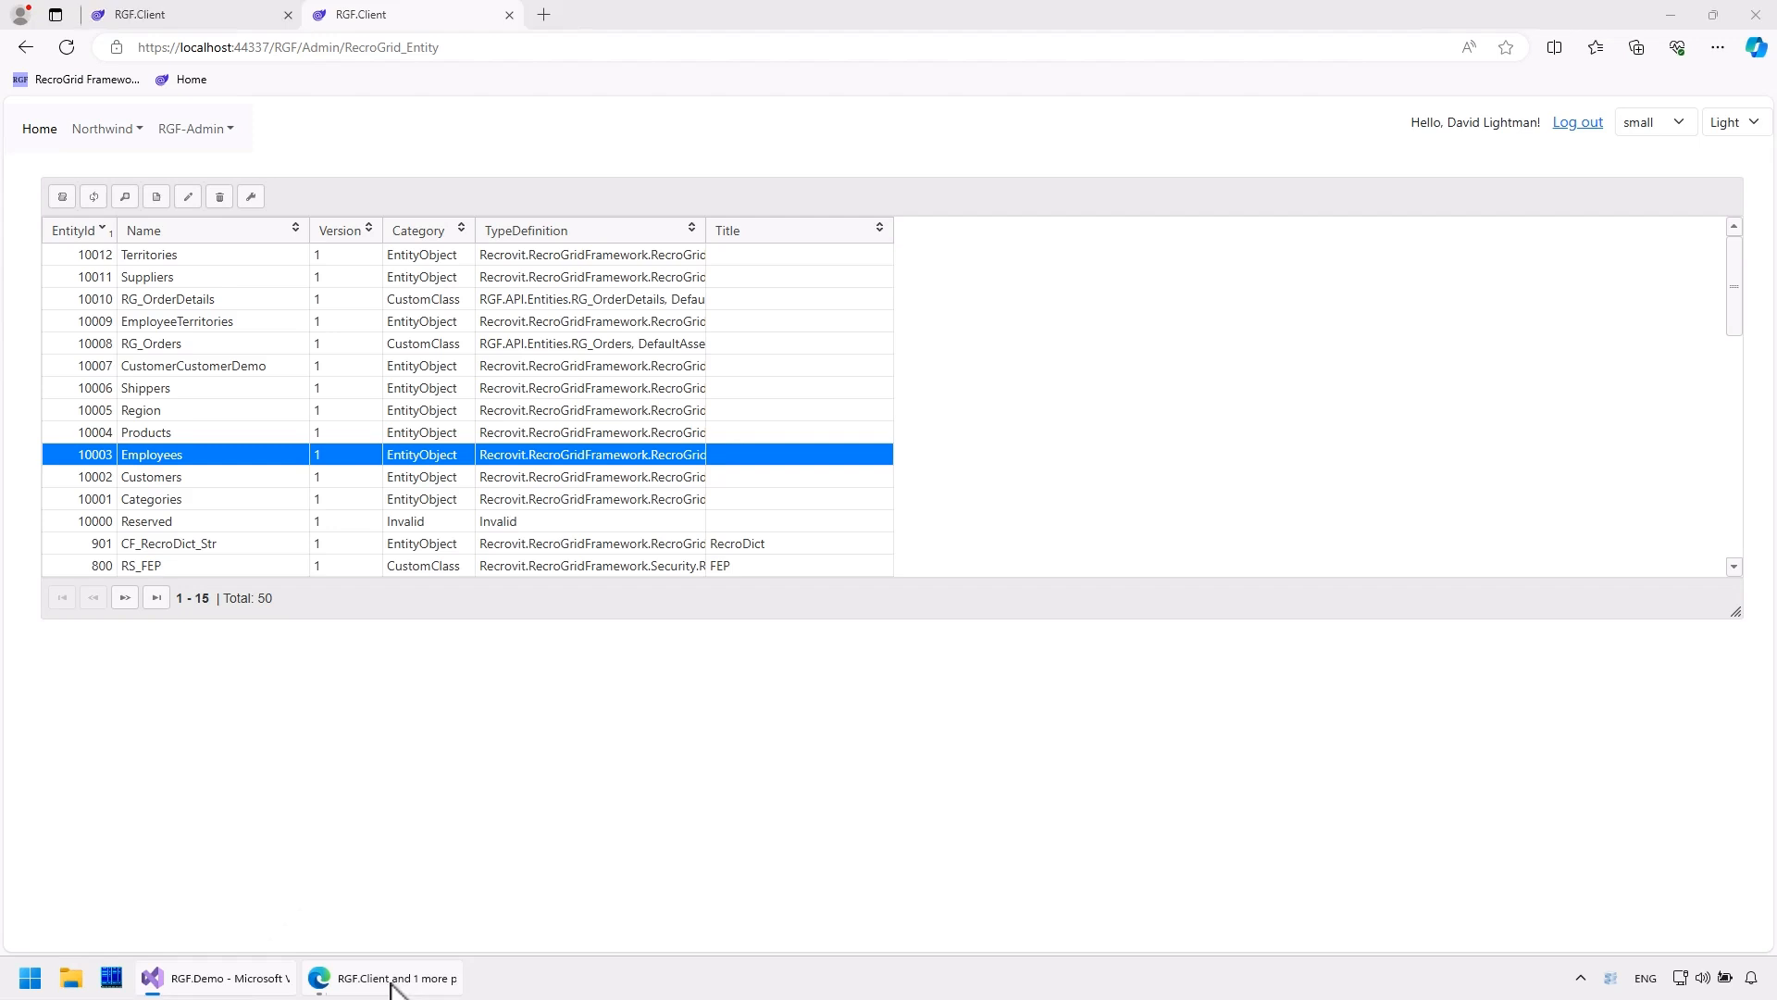
{"action": "double_click", "coordinate": [289, 453]}
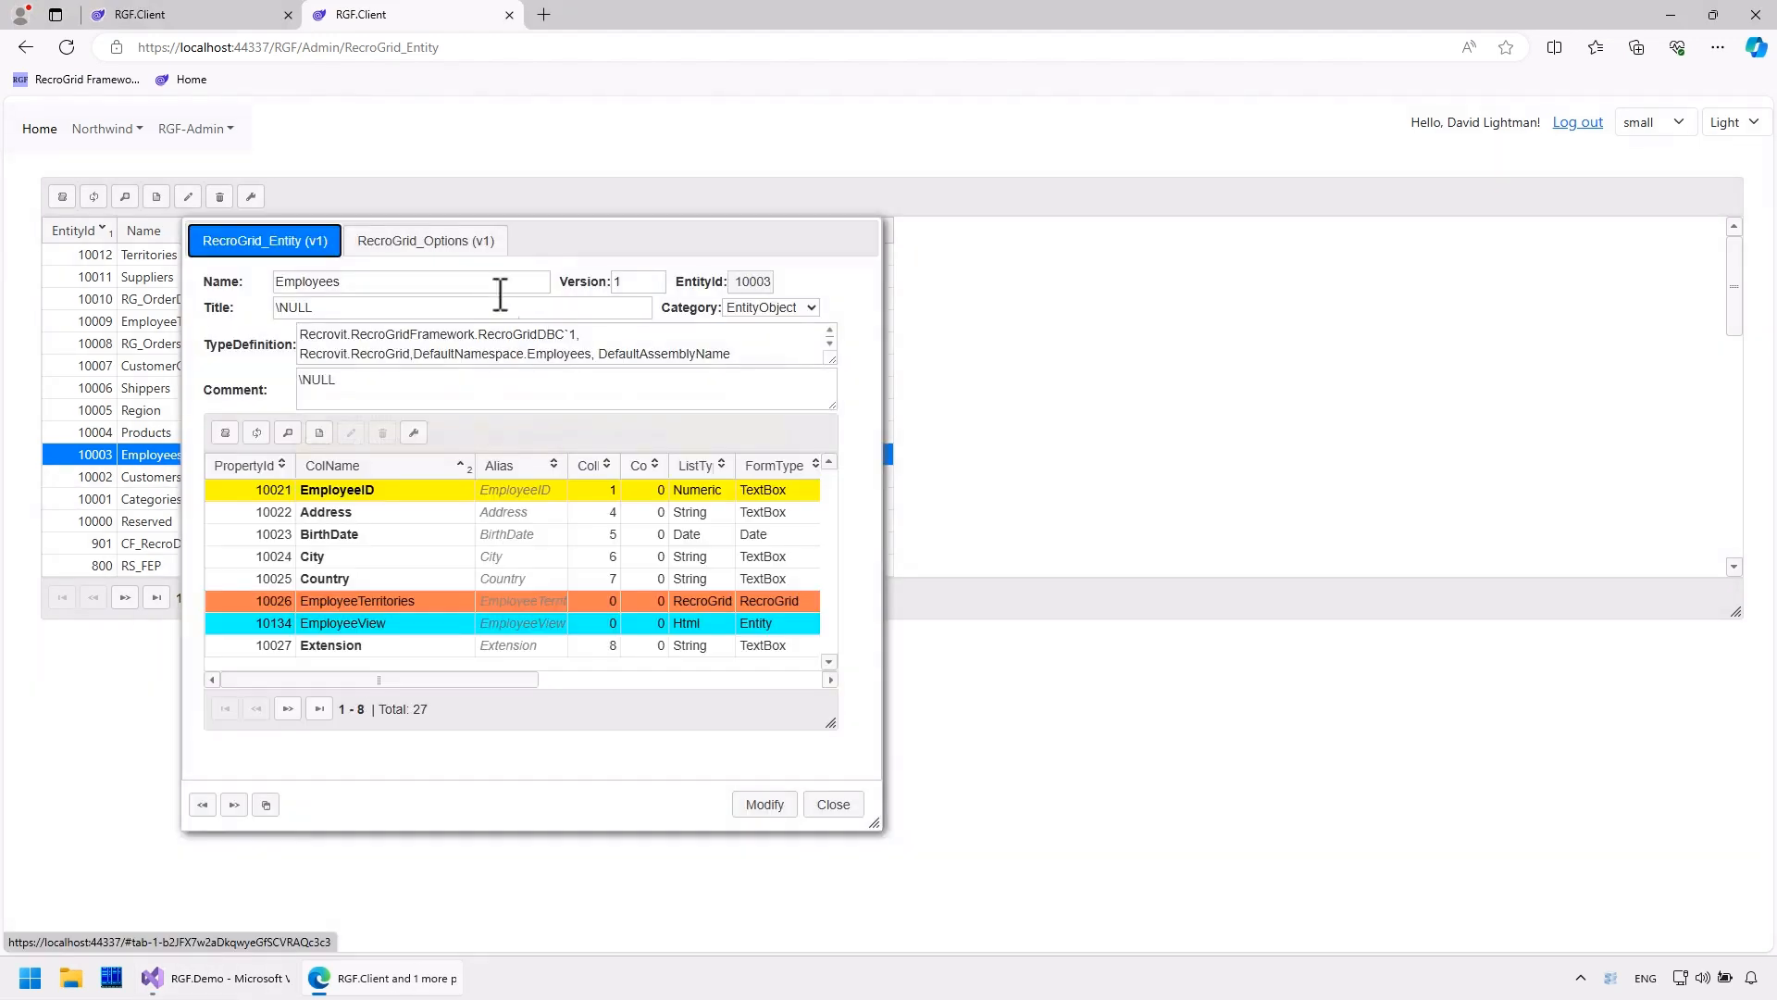
{"action": "key", "text": "Escape"}
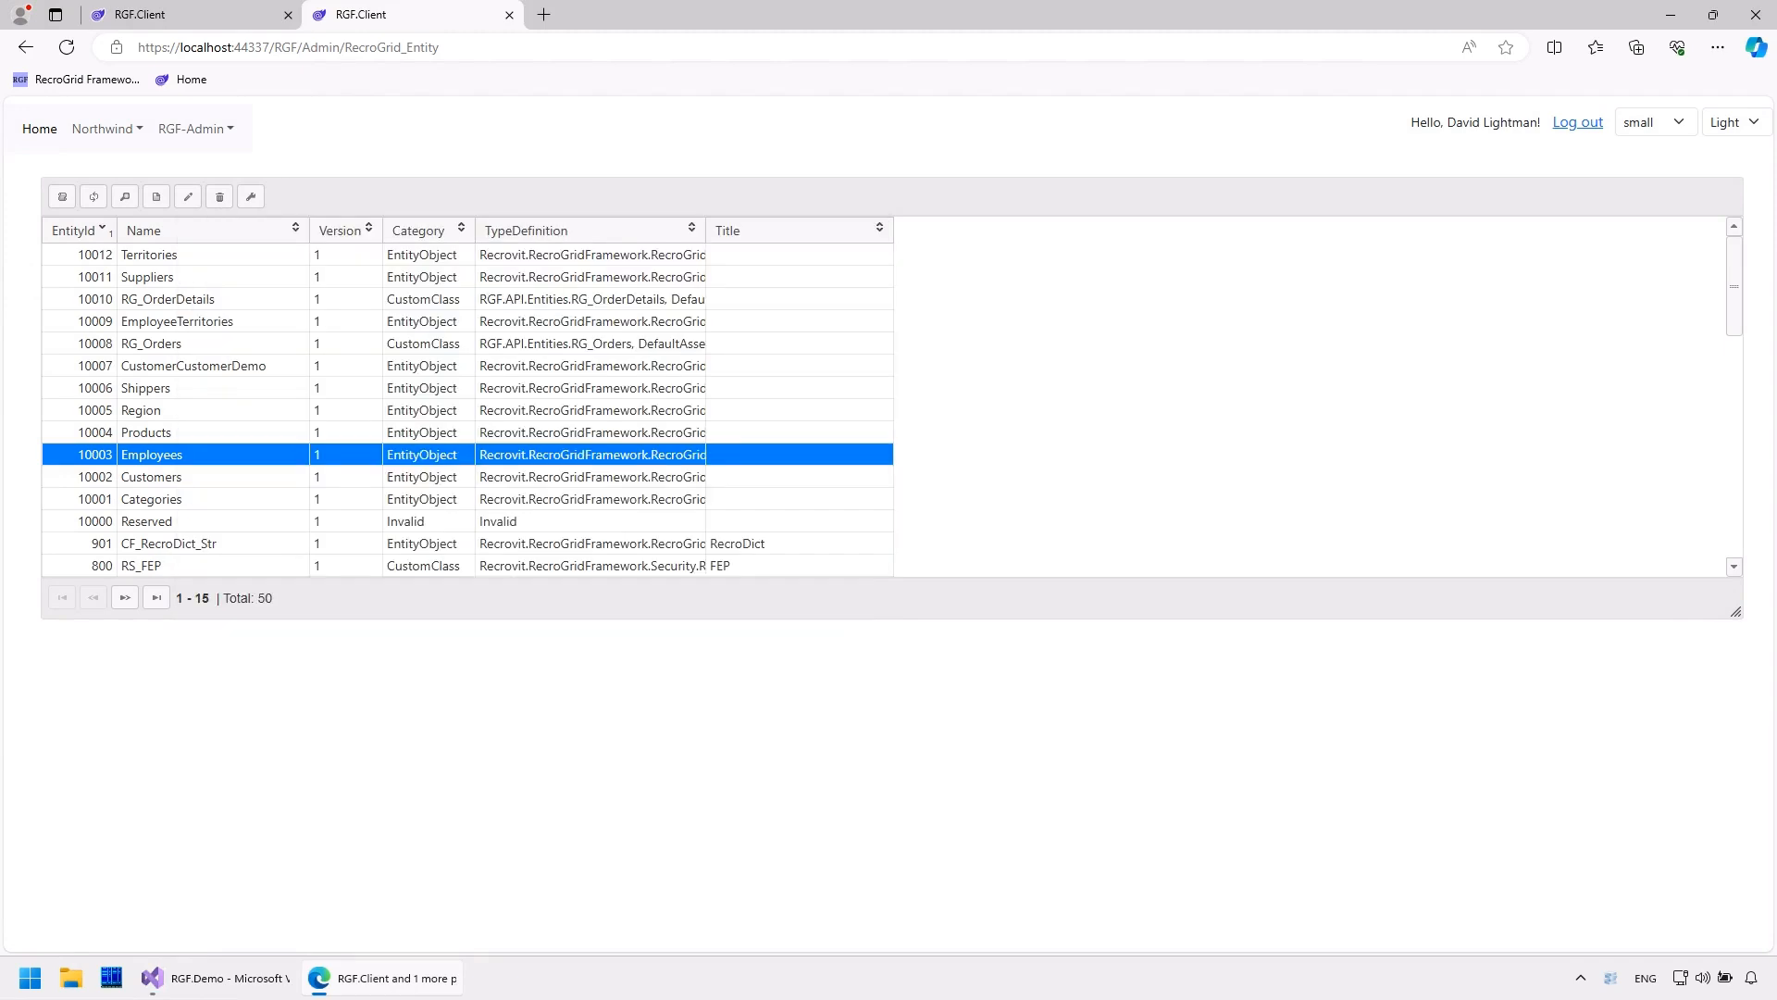
{"action": "left_click", "coordinate": [126, 197]}
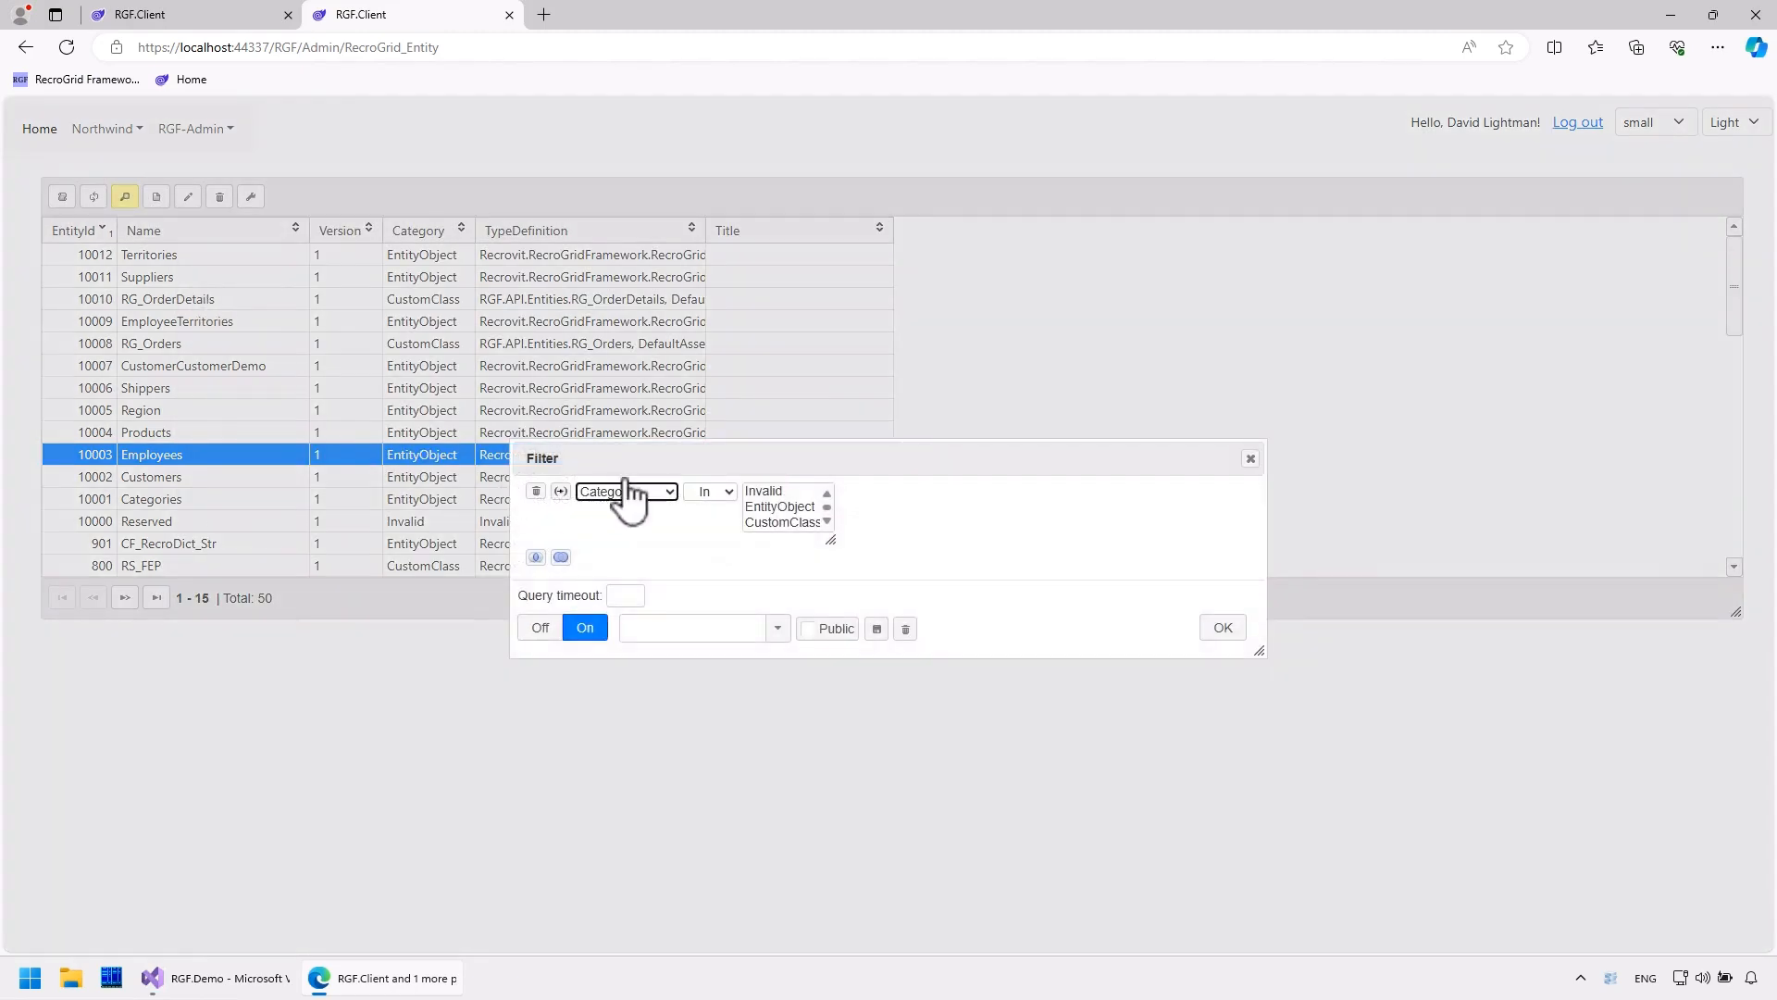
{"action": "left_click", "coordinate": [657, 492]}
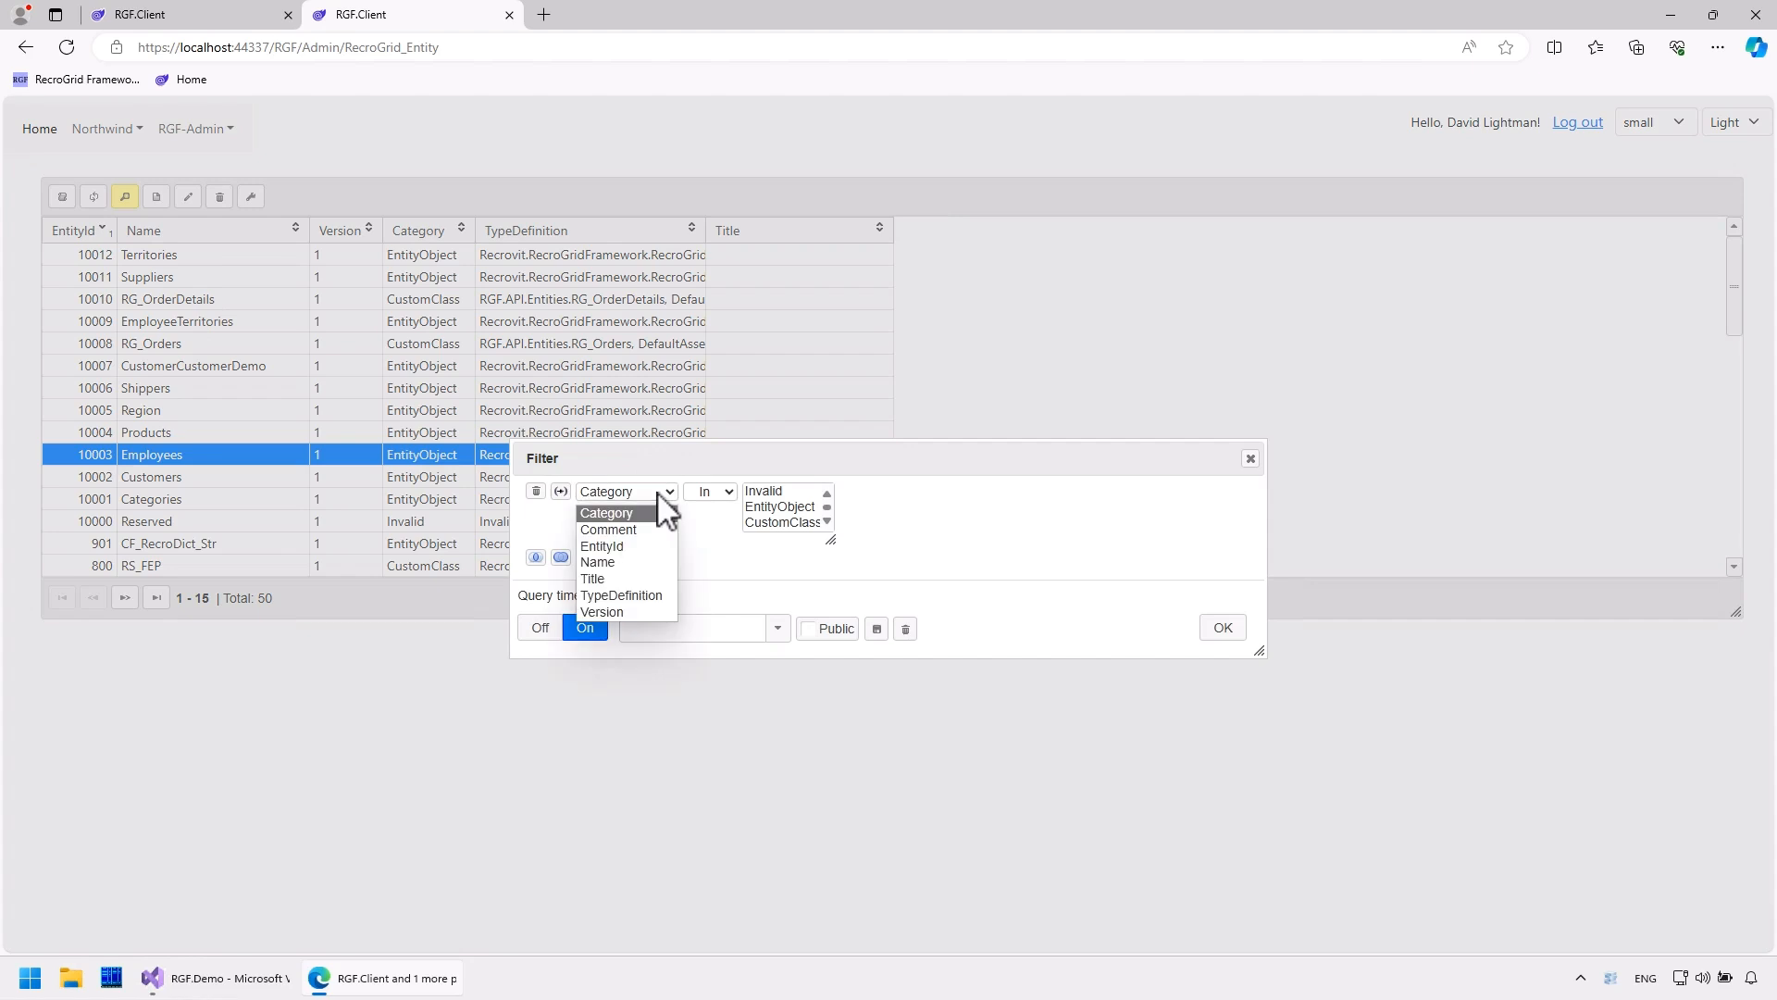
{"action": "left_click", "coordinate": [648, 562]}
{"action": "left_click", "coordinate": [813, 493]}
{"action": "type", "text": "Employees"}
{"action": "key", "text": "Return"}
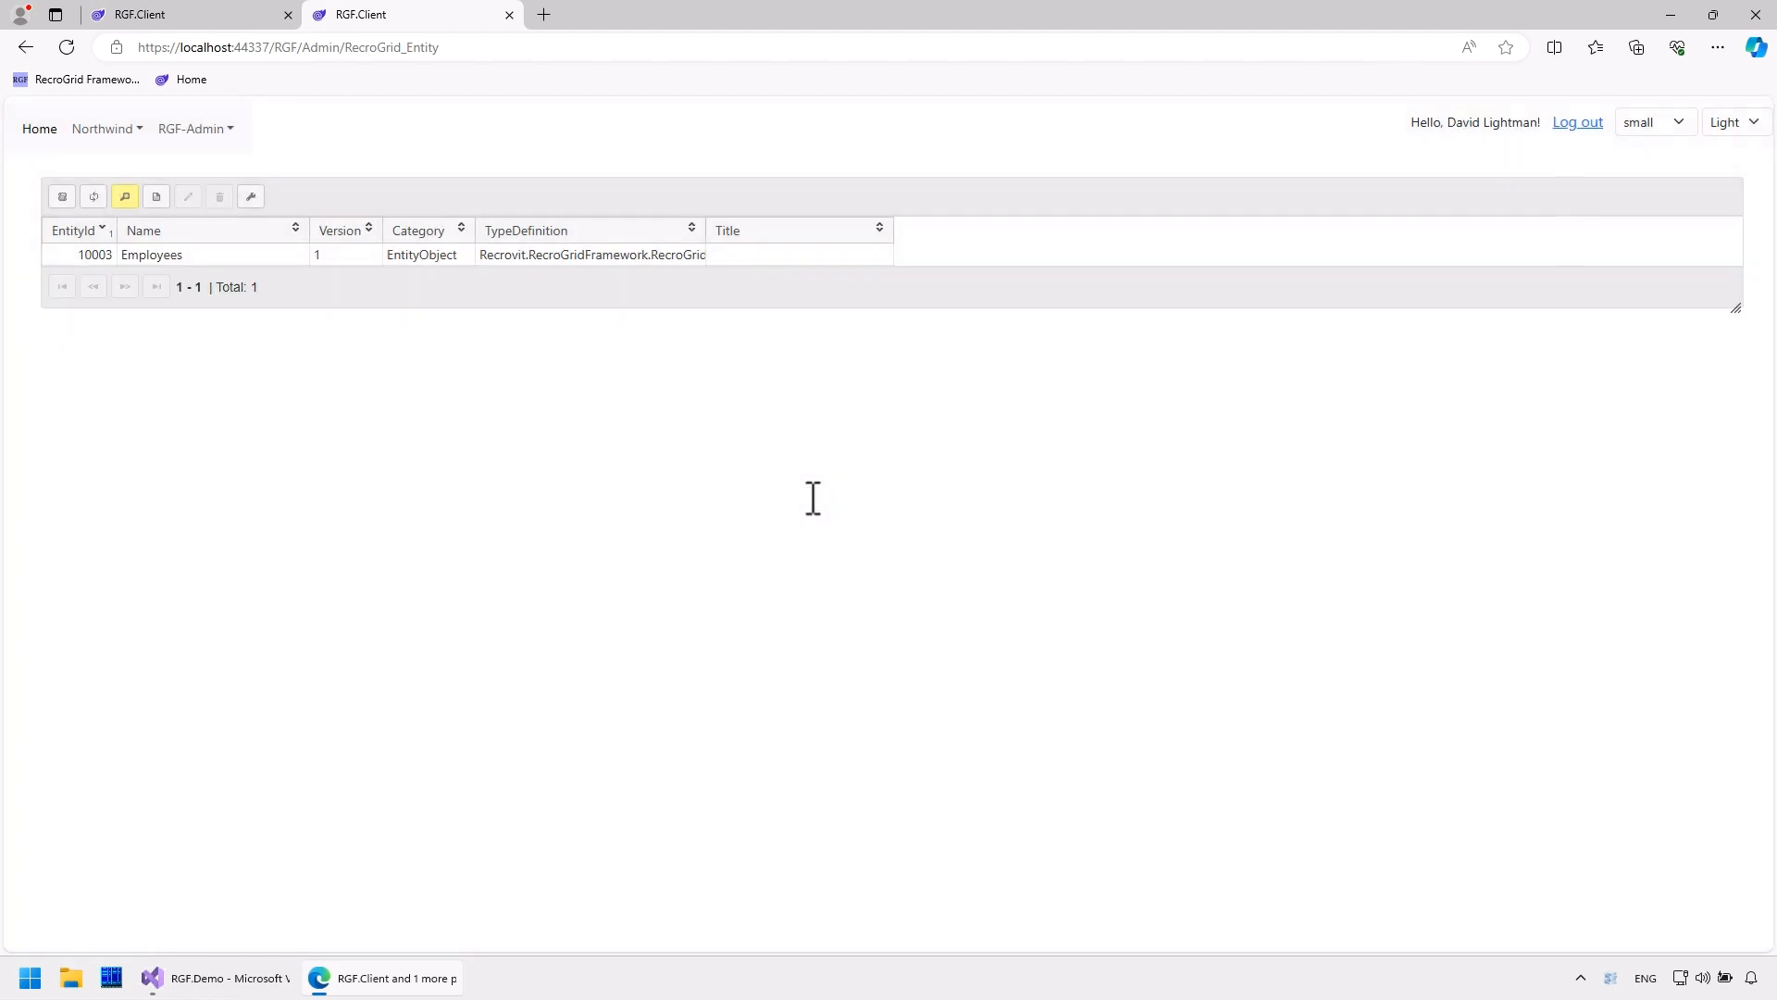
Export the filtered Employees entity in JSON format to the file rgf_entity.json
{"action": "left_click", "coordinate": [62, 198]}
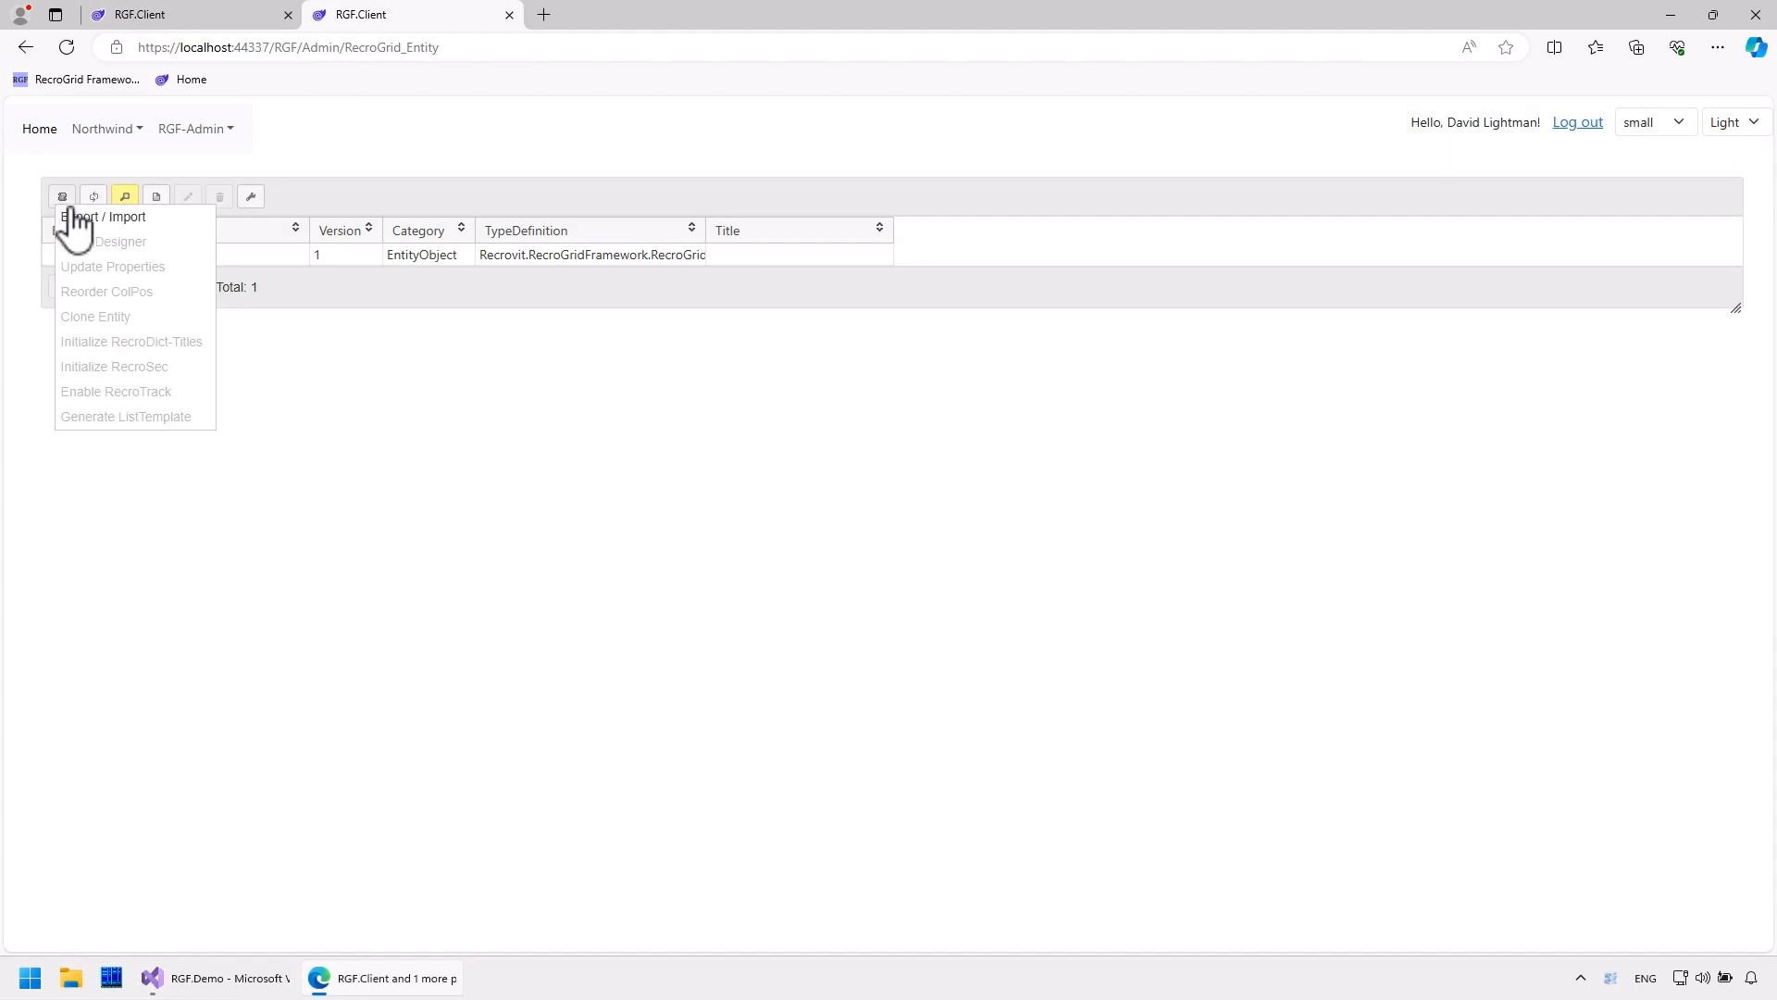
{"action": "left_click", "coordinate": [76, 217]}
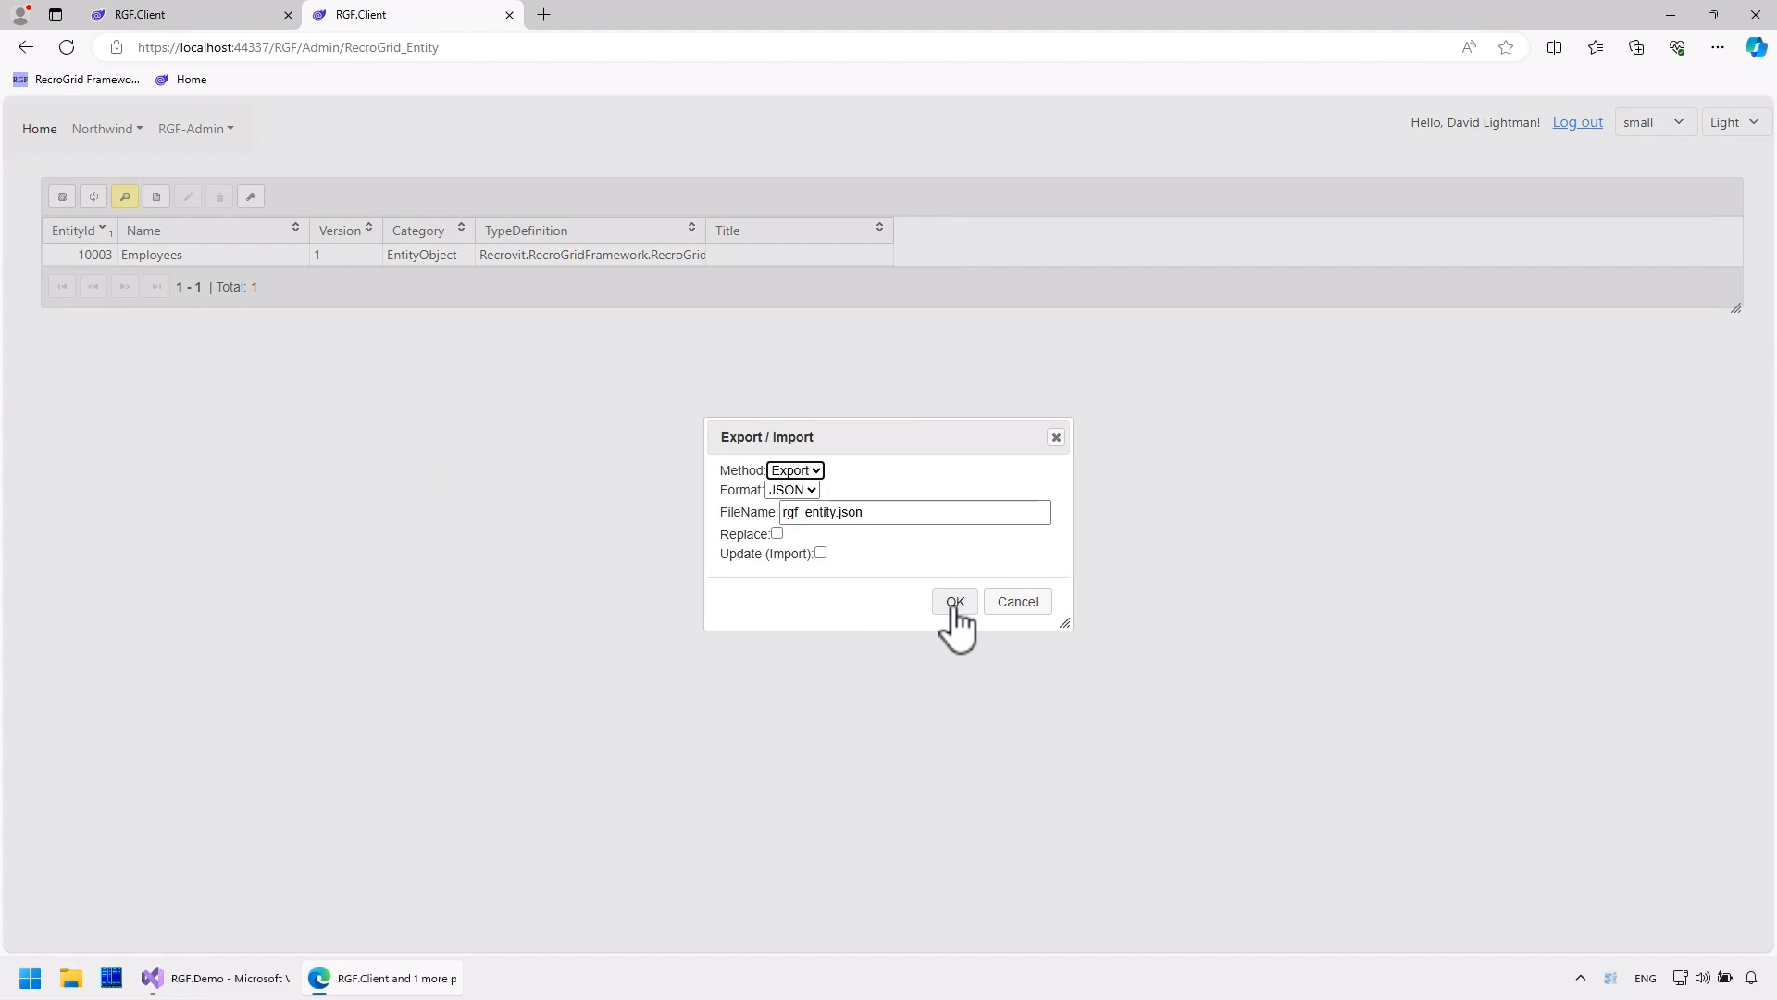
{"action": "left_click", "coordinate": [953, 604]}
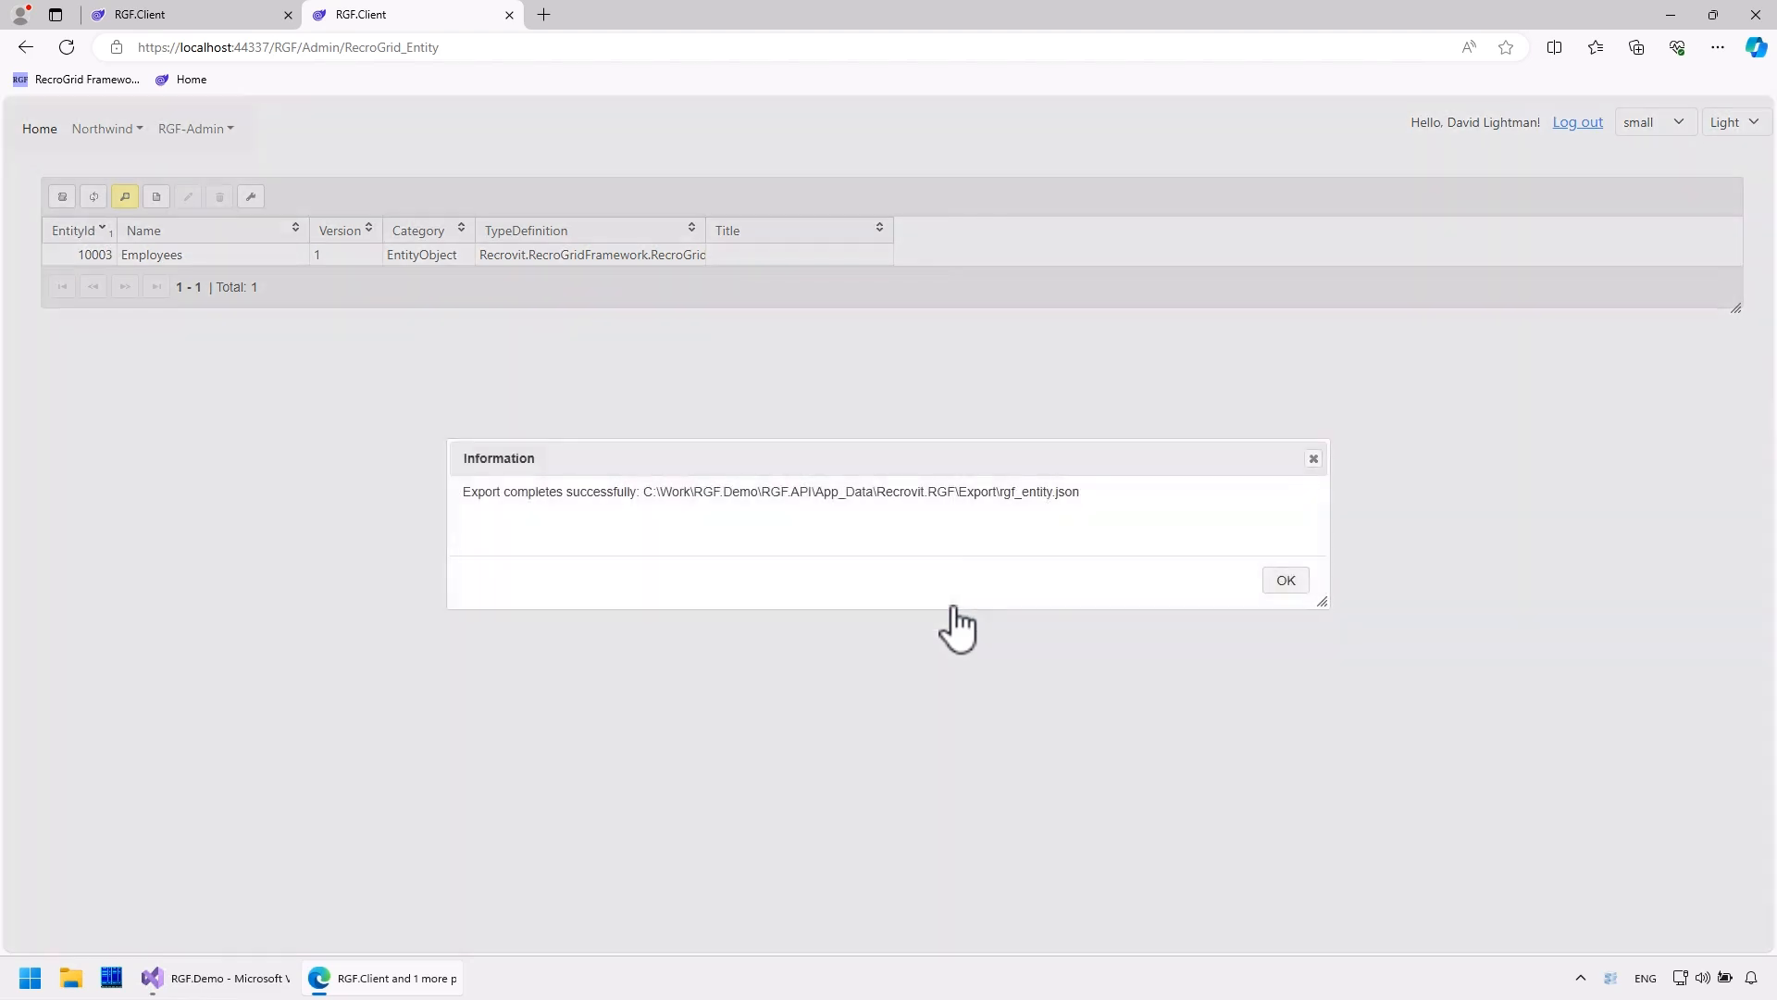
Switch to Visual Studio, exit the running IIS Express and close the employees_1.css file
{"action": "left_click", "coordinate": [250, 978]}
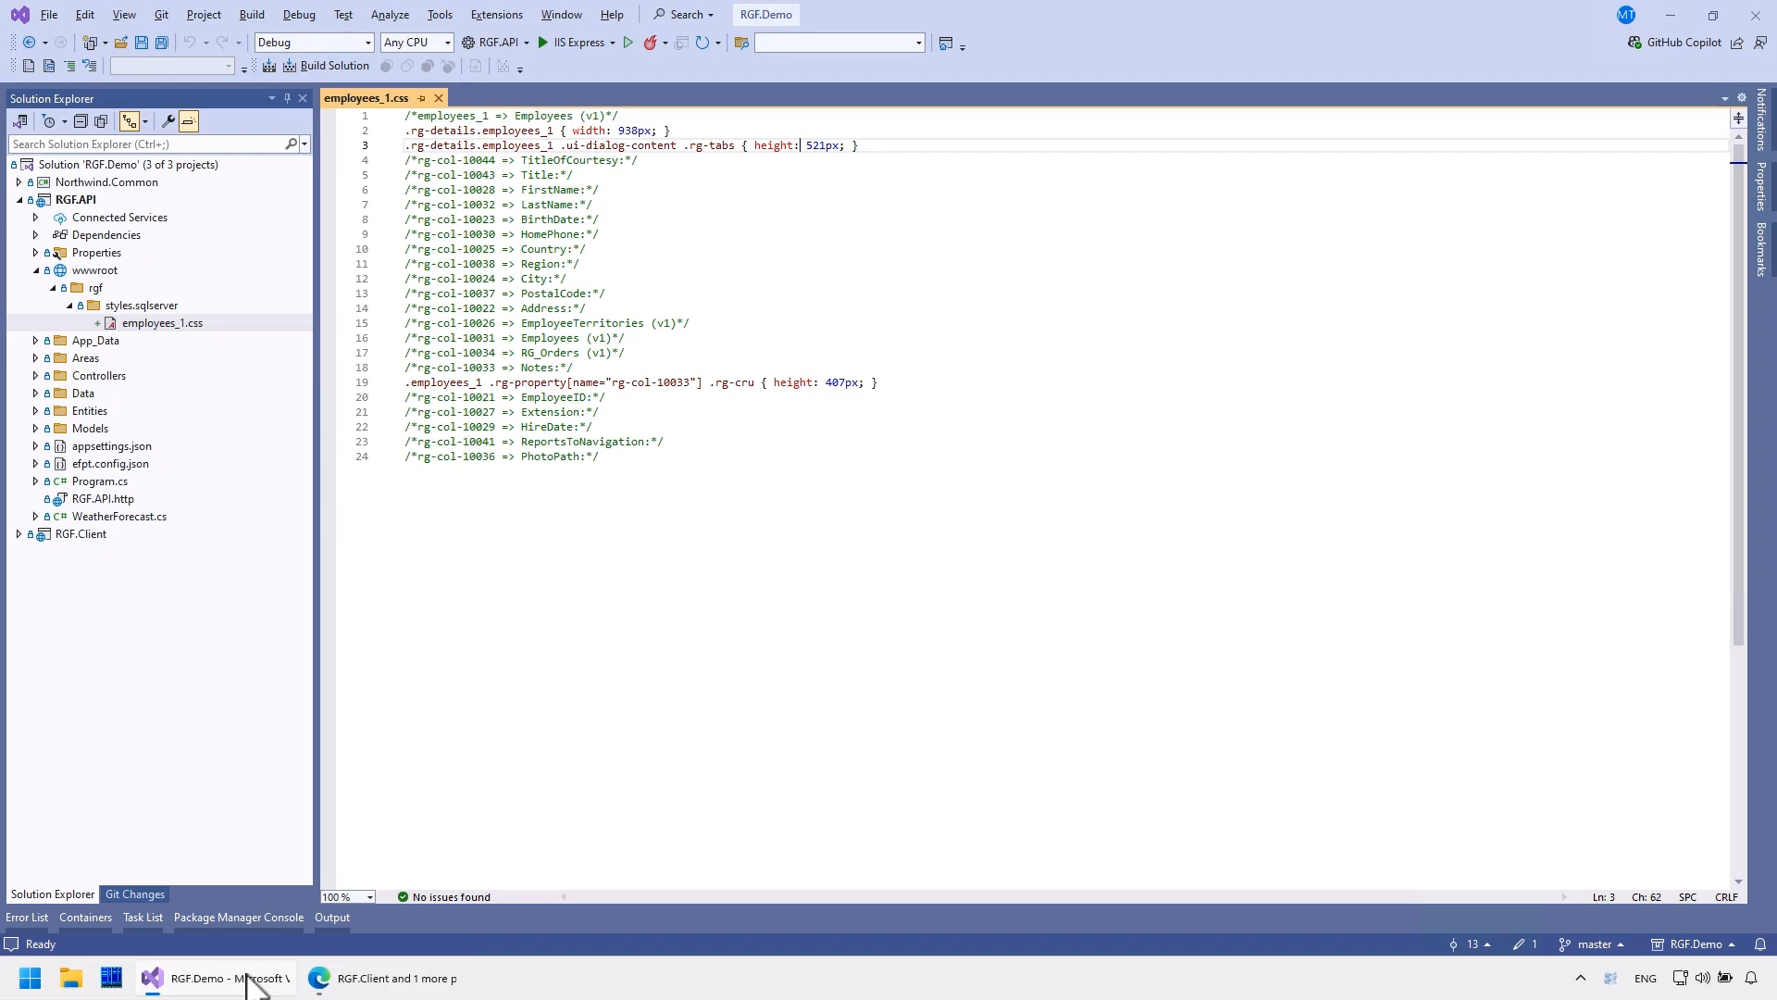
{"action": "right_click", "coordinate": [1611, 978]}
{"action": "left_click", "coordinate": [1560, 970]}
{"action": "left_click", "coordinate": [965, 547]}
{"action": "left_click", "coordinate": [440, 98]}
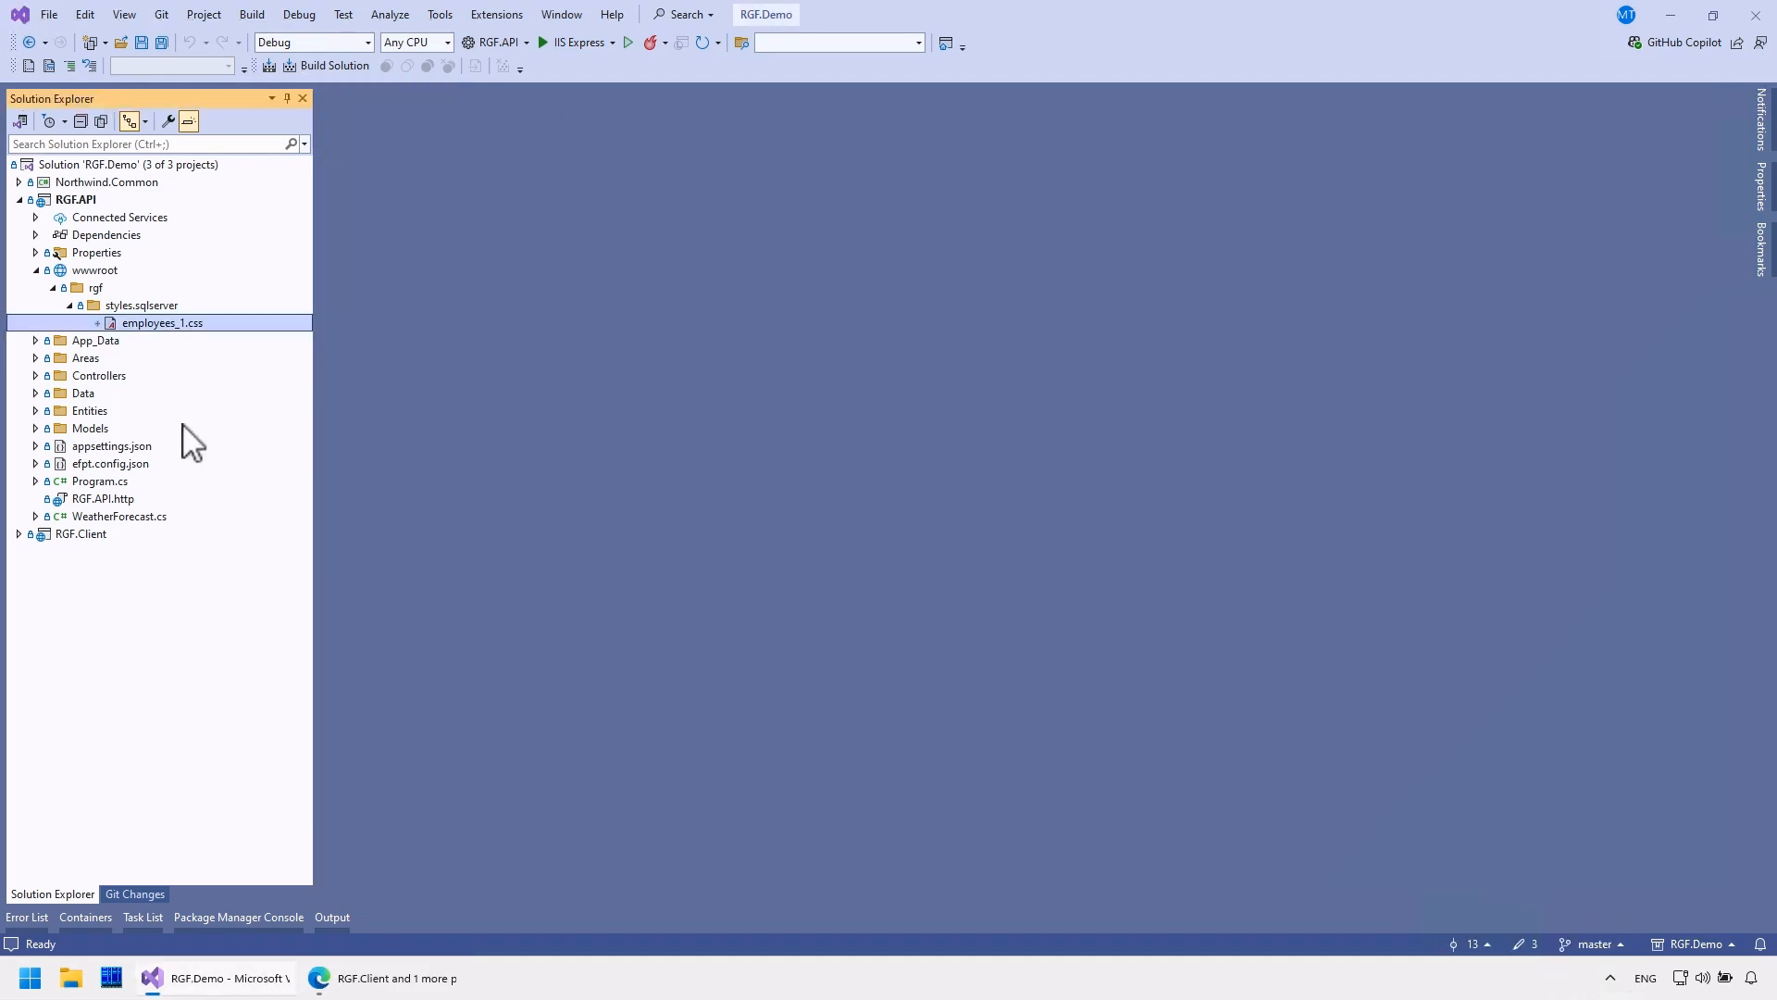
Create a folder named 1.5 in App_Data/Recrovit.RGF/Import/Northwind/SQLServer
{"action": "left_click", "coordinate": [35, 340]}
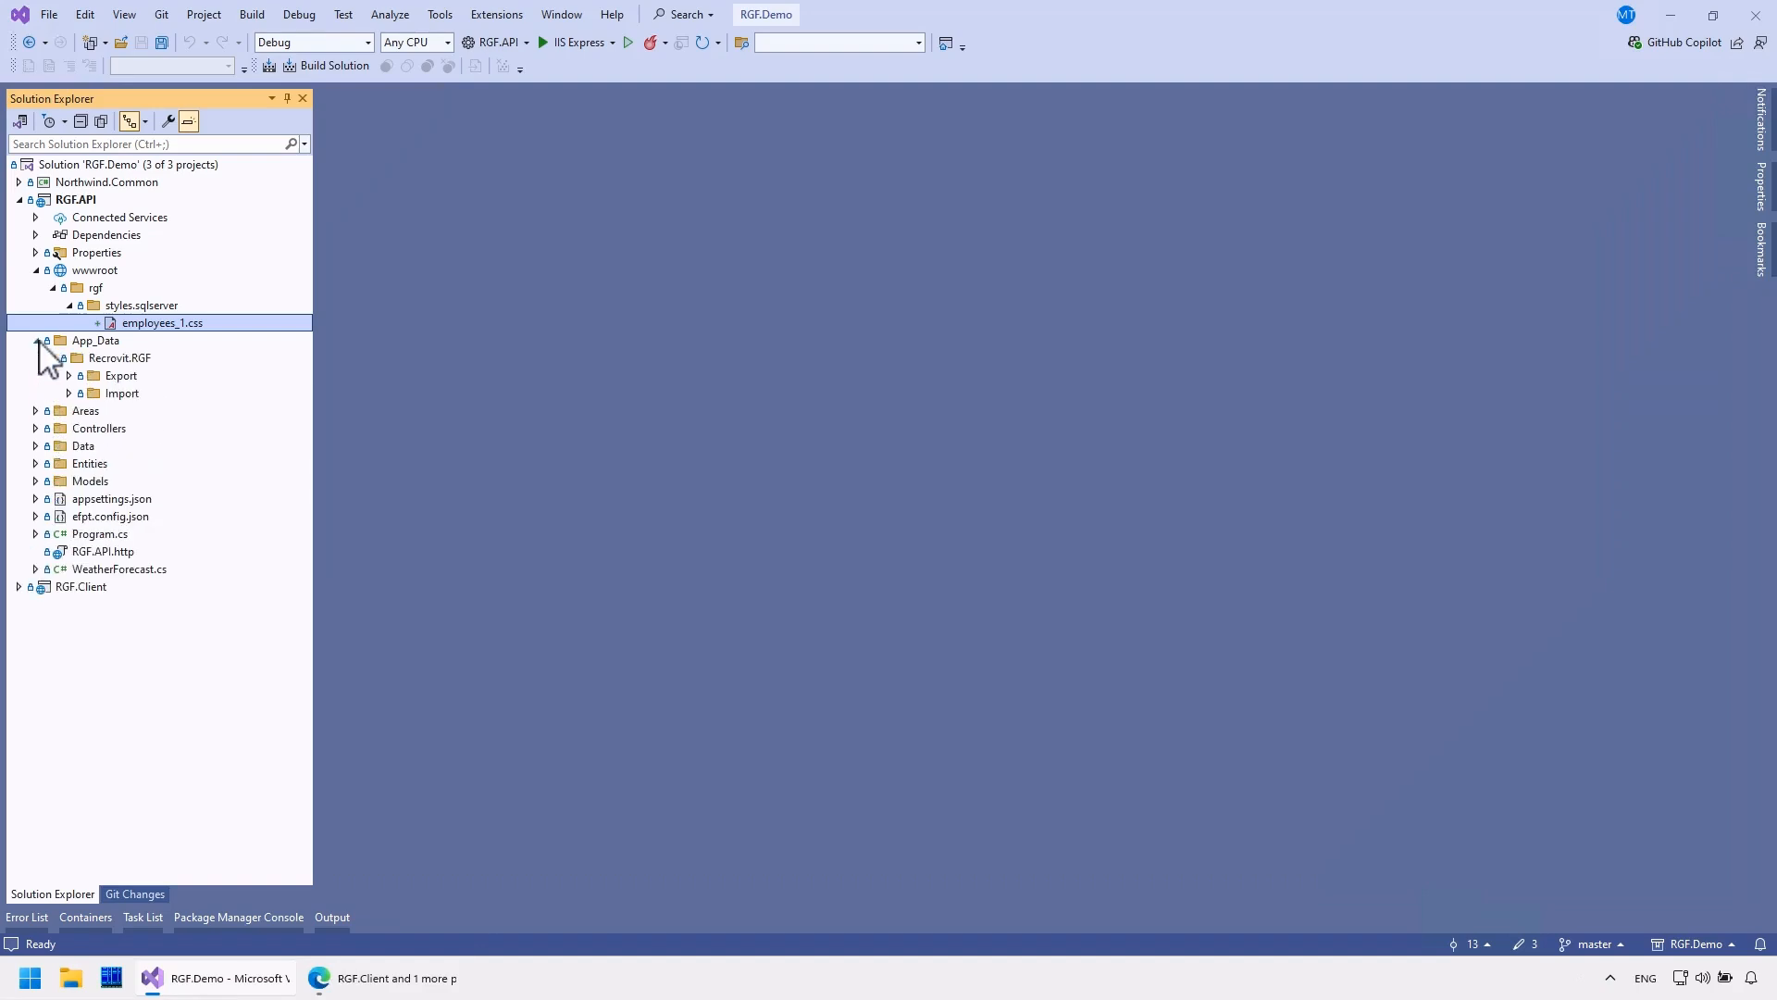
{"action": "left_click", "coordinate": [69, 394]}
{"action": "left_click", "coordinate": [85, 411]}
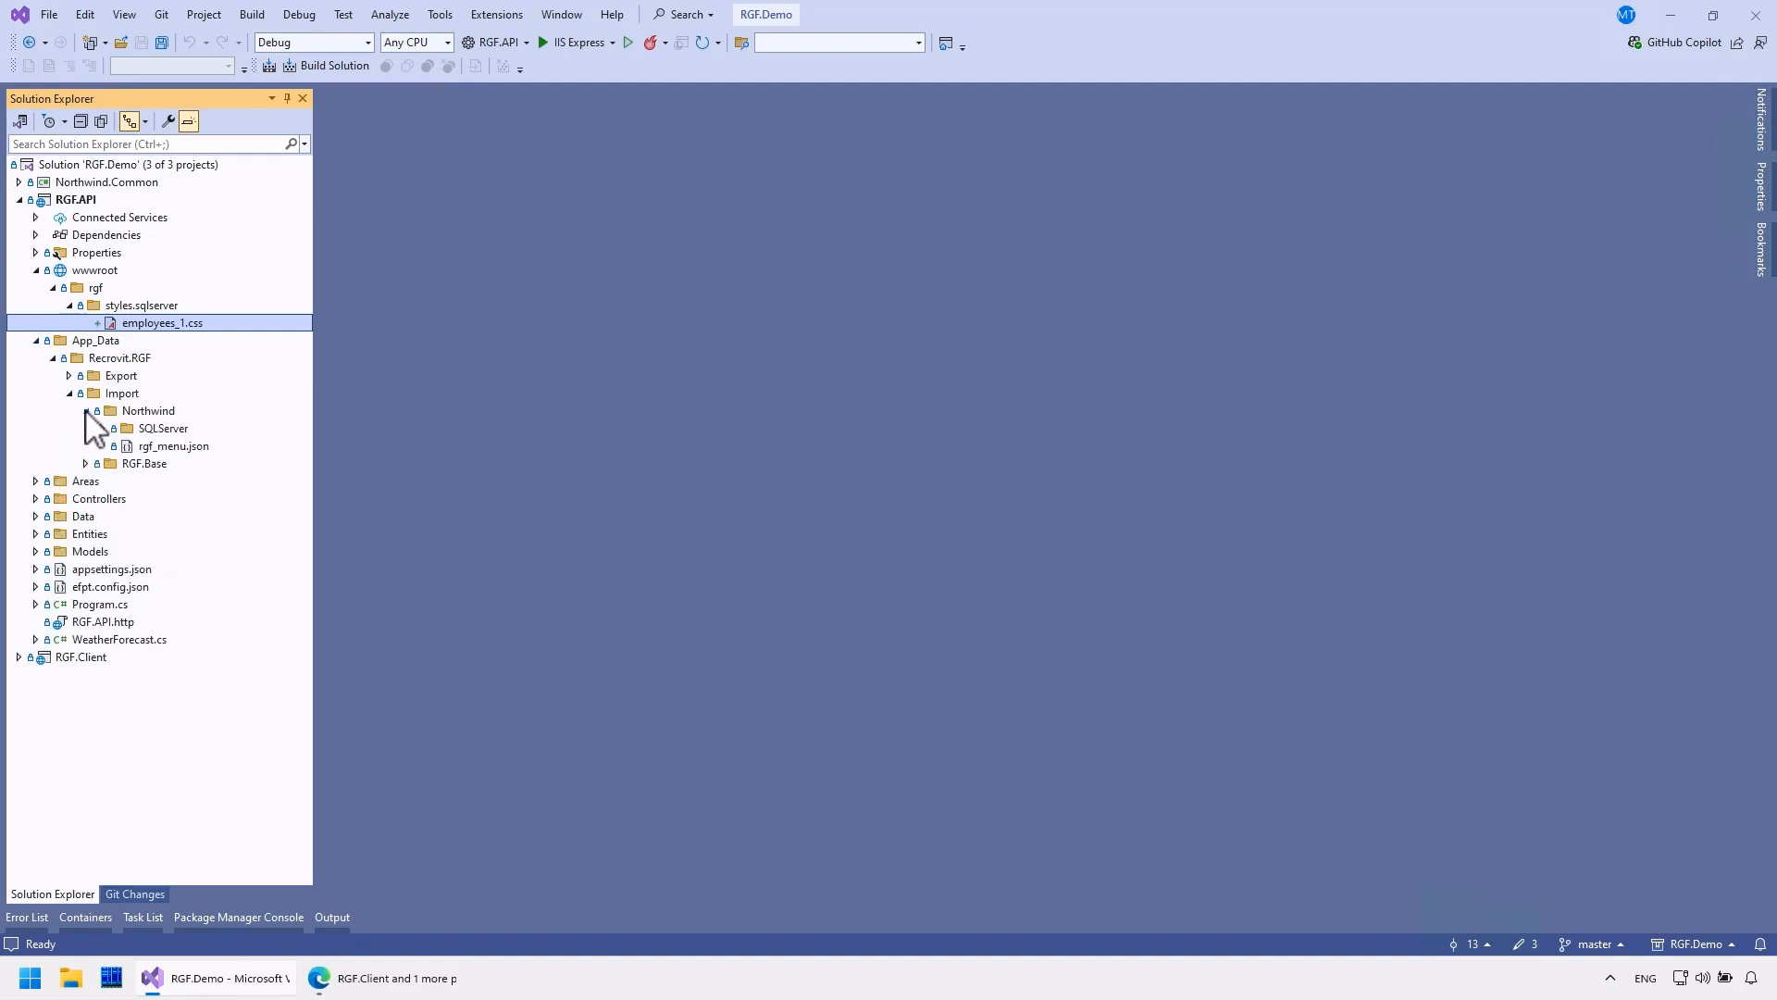
{"action": "left_click", "coordinate": [103, 428]}
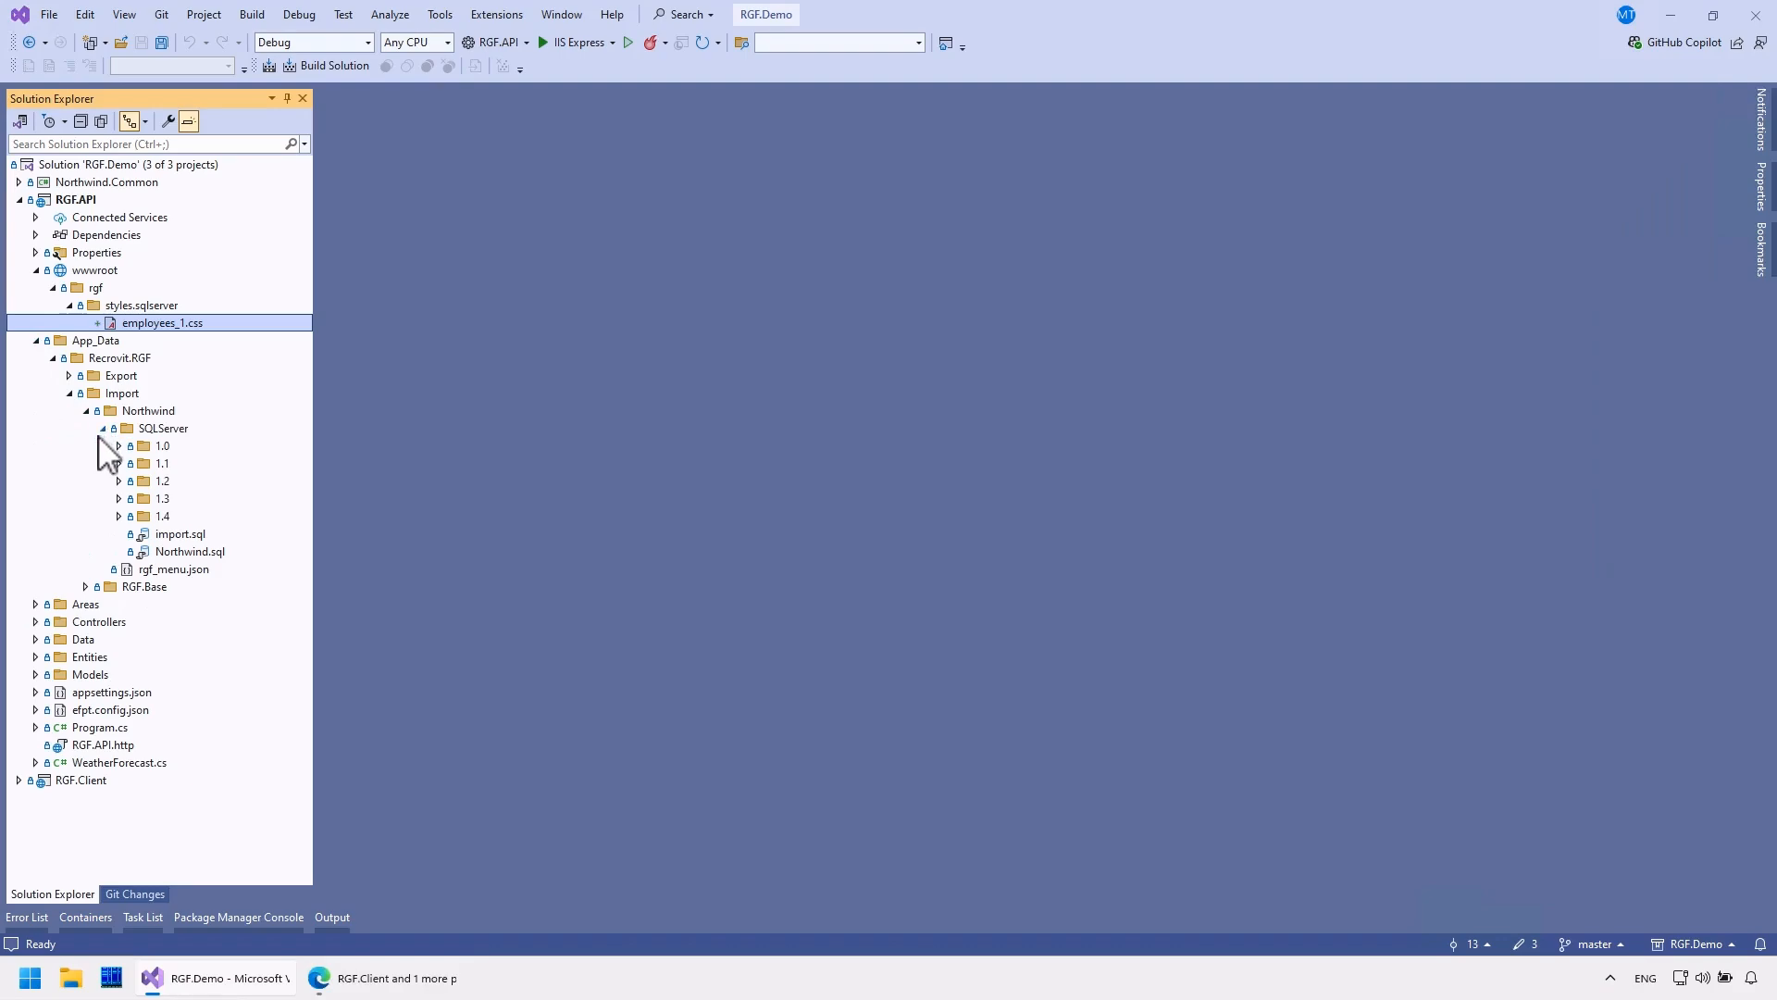
{"action": "left_click", "coordinate": [164, 431]}
{"action": "right_click", "coordinate": [164, 432]}
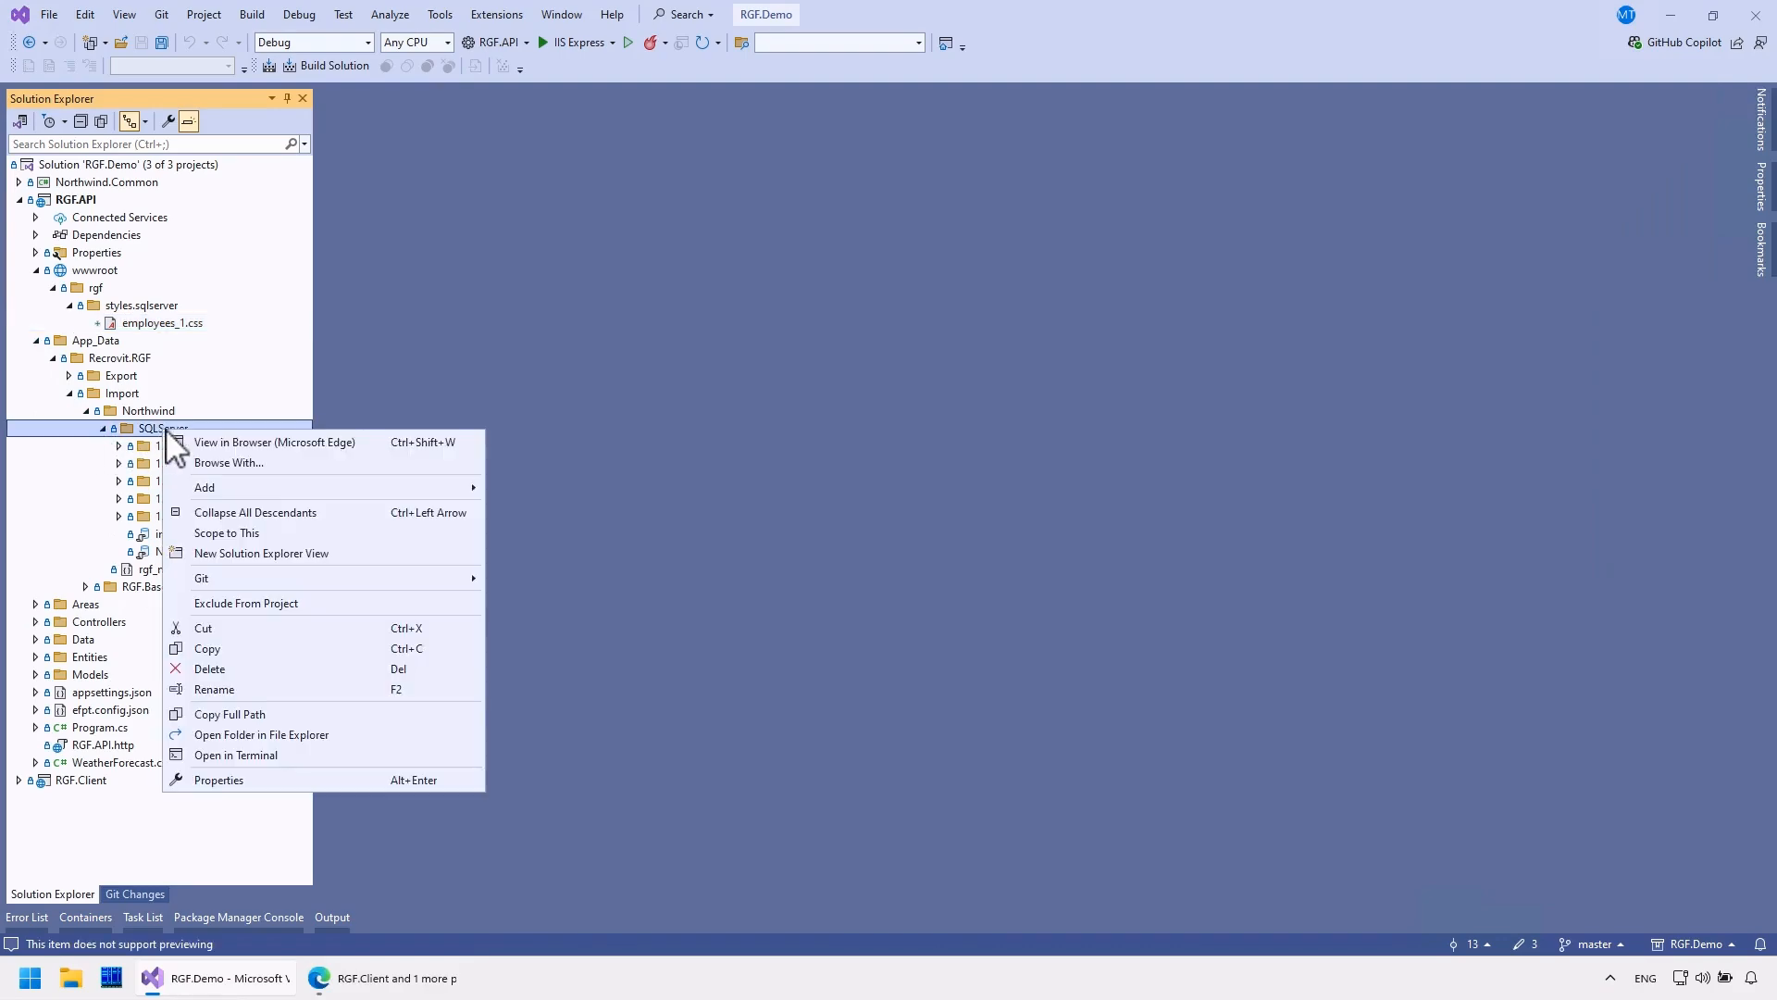
{"action": "mouse_move", "coordinate": [282, 487]}
{"action": "left_click", "coordinate": [543, 597]}
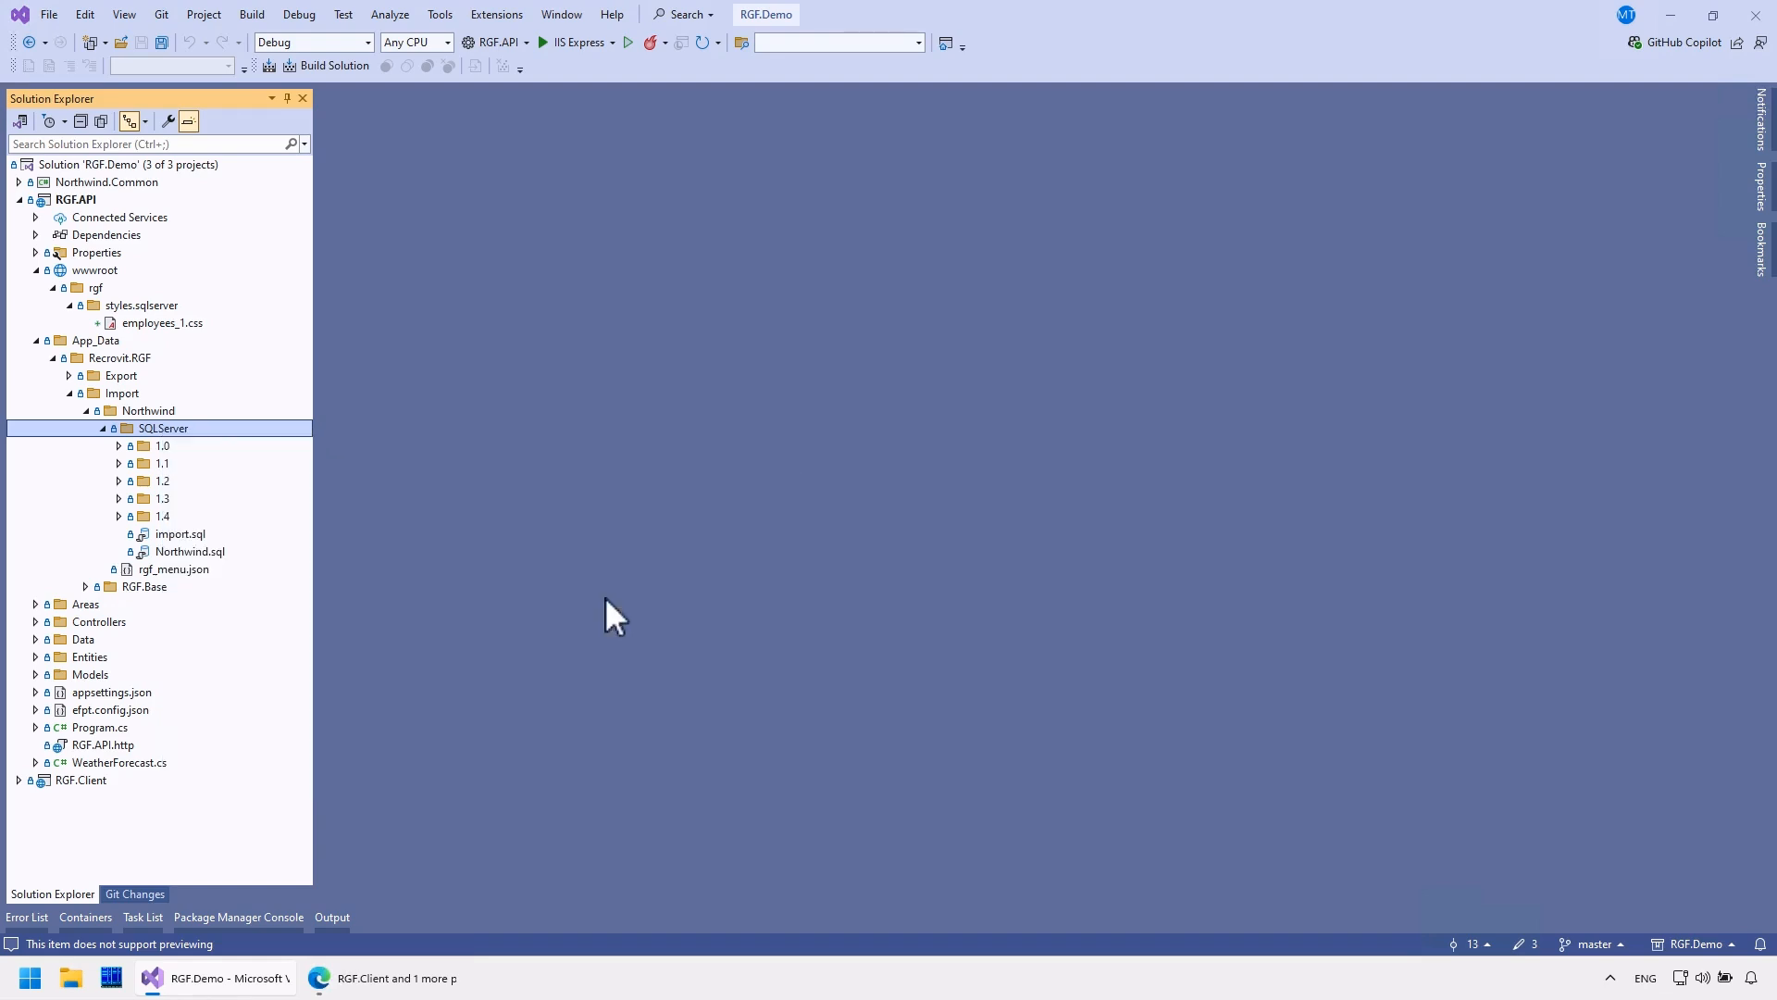
{"action": "type", "text": "1.5"}
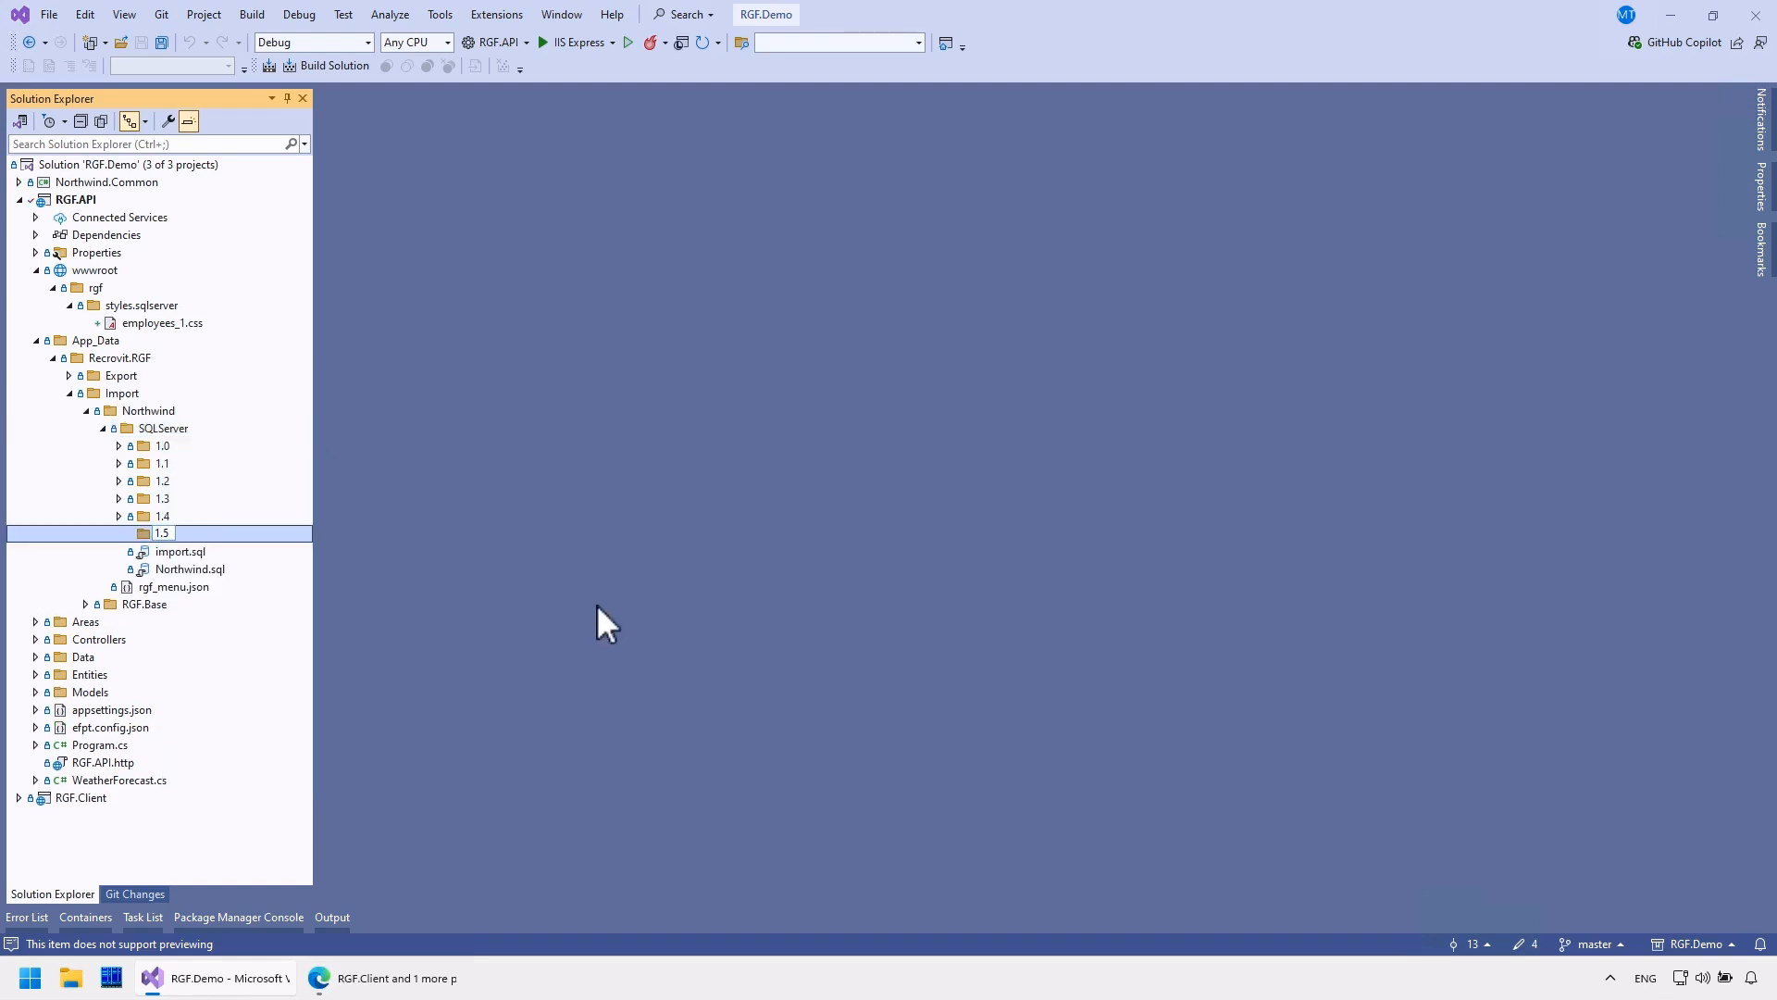
{"action": "key", "text": "Return"}
Collapse the wwwroot folder, expand the Export folder and move its rgf_entity.json file into the SQLServer/1.5 folder
{"action": "left_click", "coordinate": [61, 289]}
{"action": "left_click", "coordinate": [35, 270]}
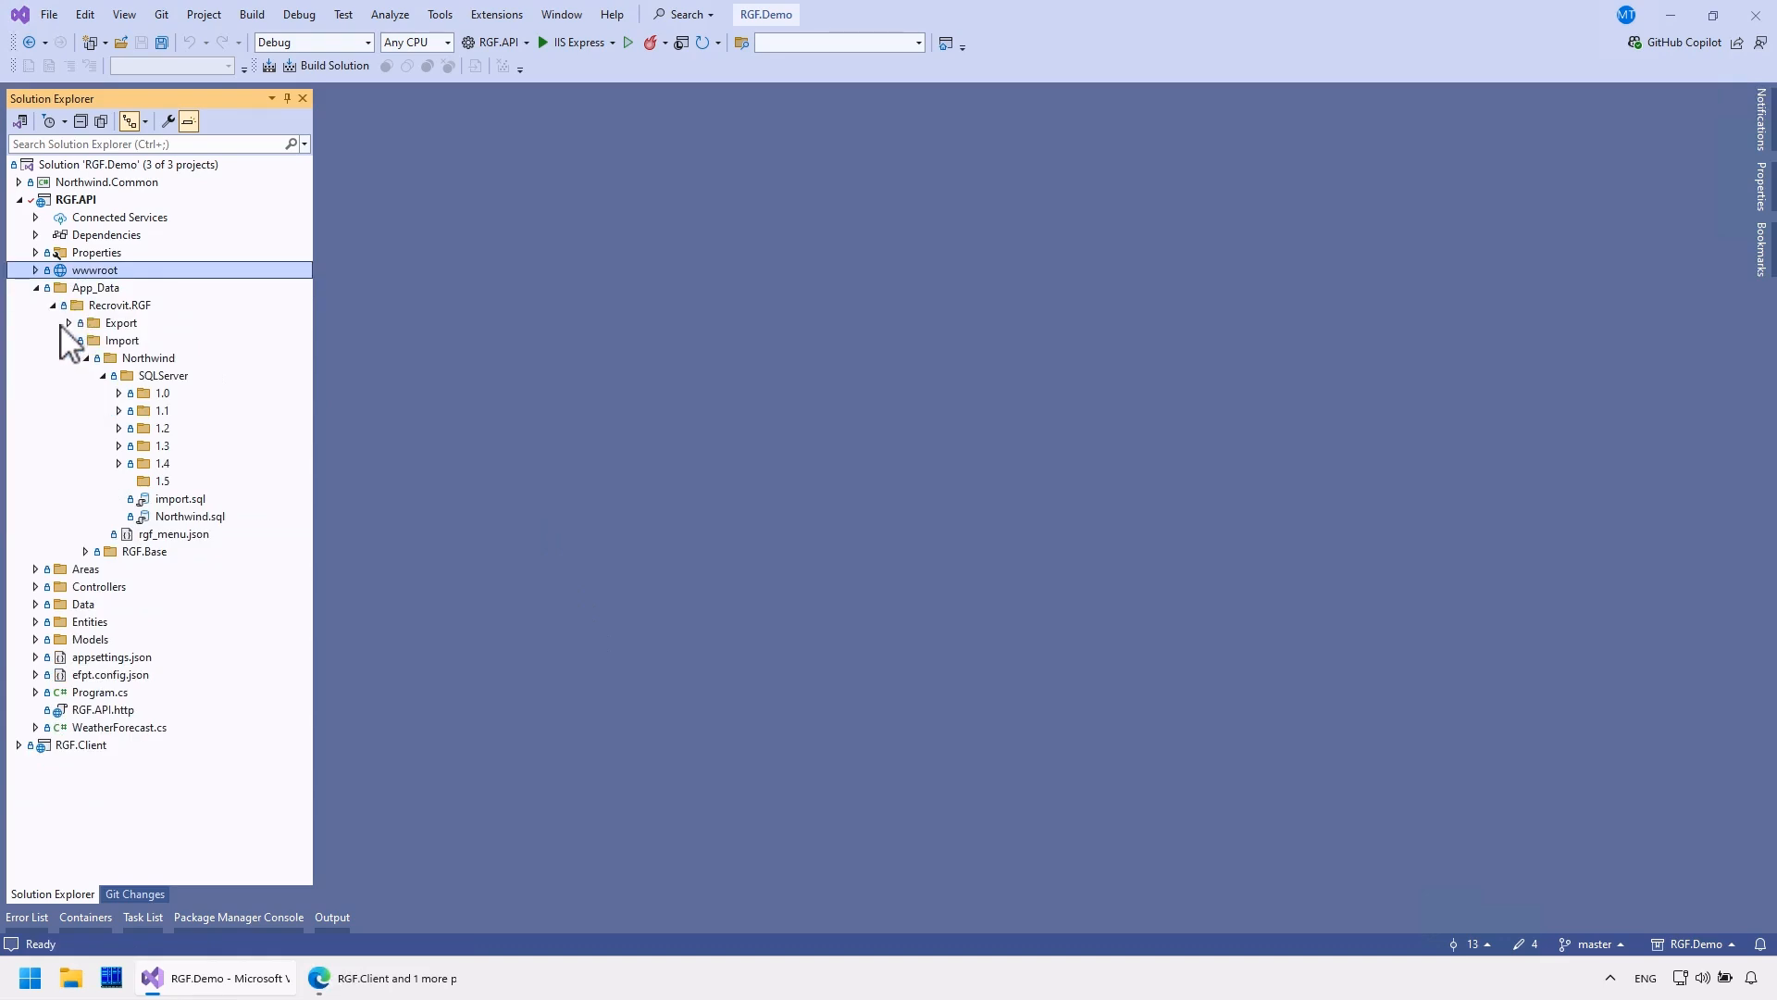
{"action": "double_click", "coordinate": [85, 324]}
{"action": "left_click", "coordinate": [85, 341]}
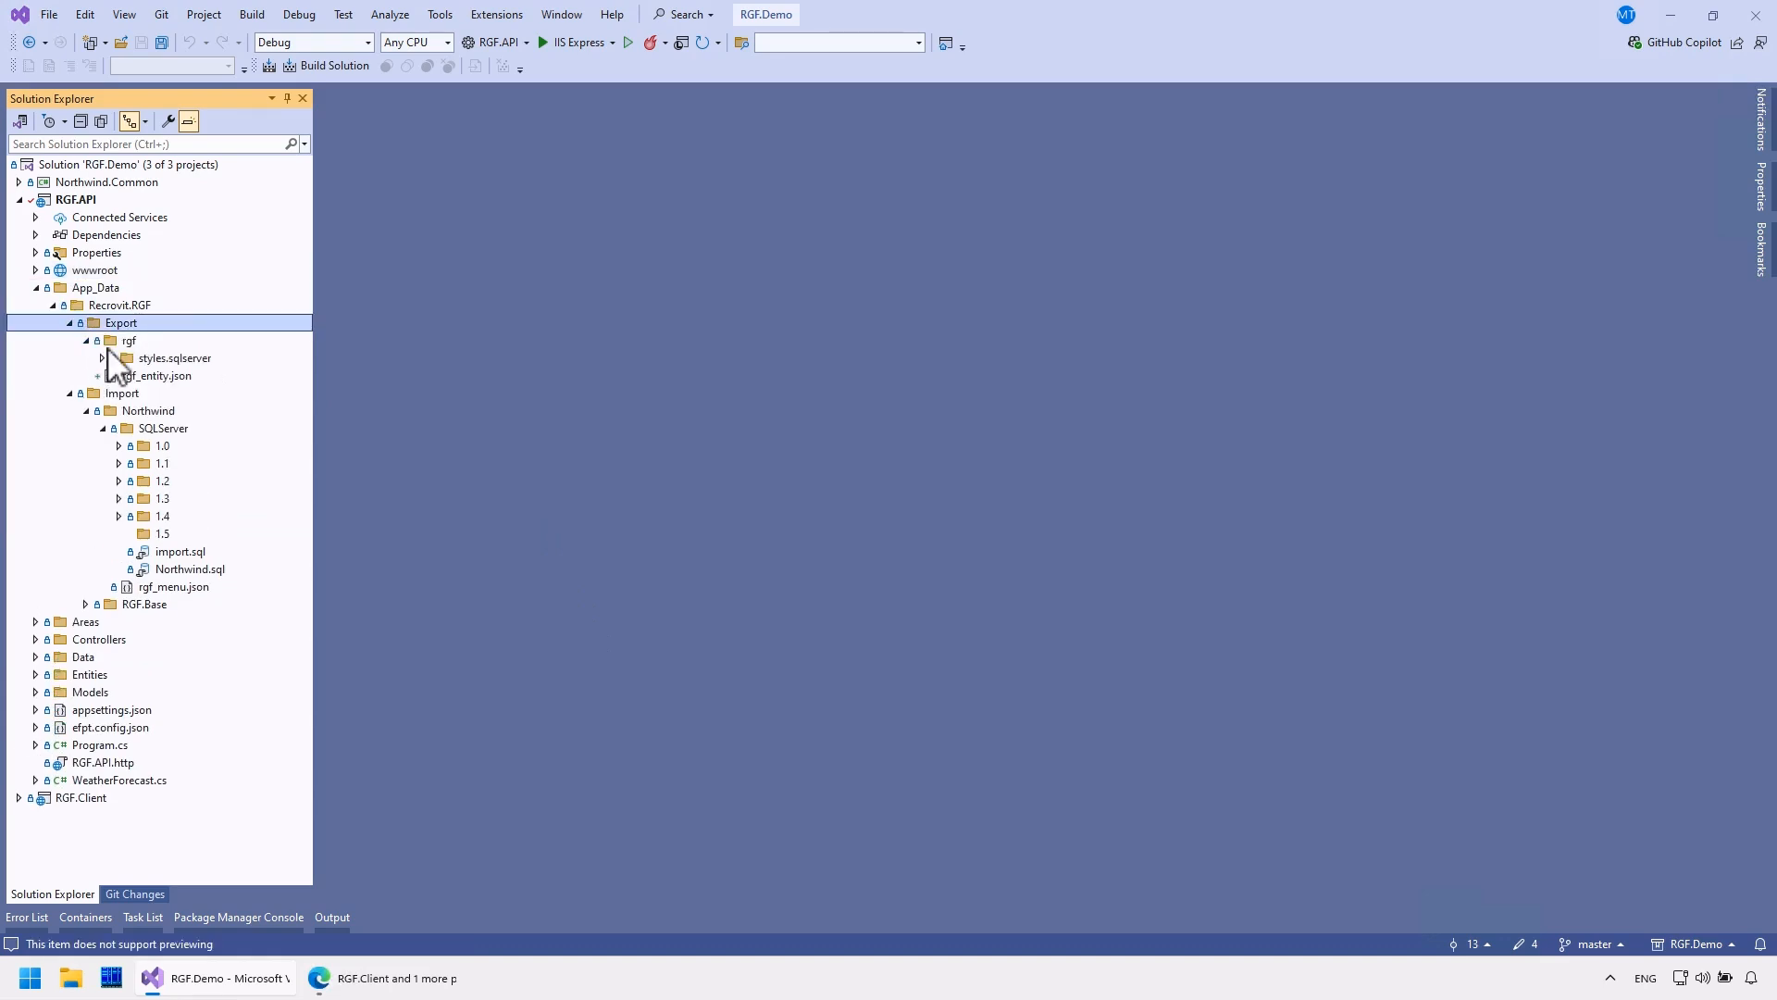
{"action": "left_click", "coordinate": [103, 358]}
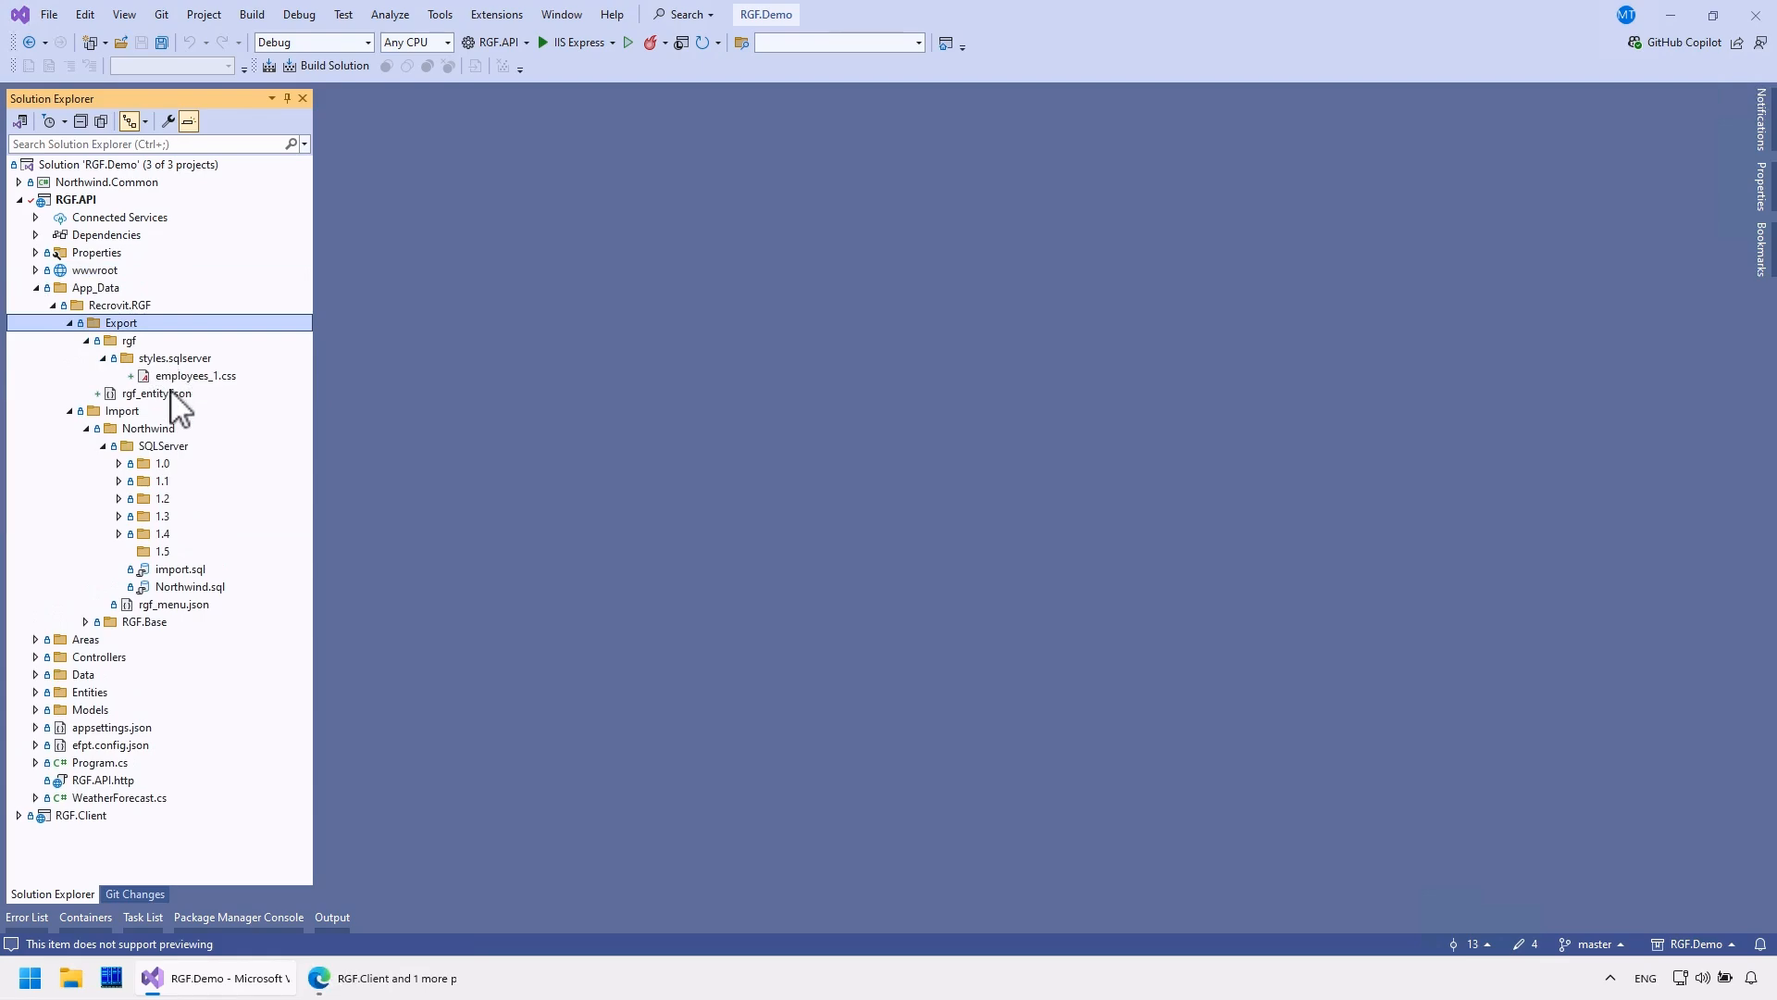
{"action": "left_click_drag", "start_coordinate": [166, 393], "coordinate": [192, 553]}
{"action": "left_click", "coordinate": [980, 533]}
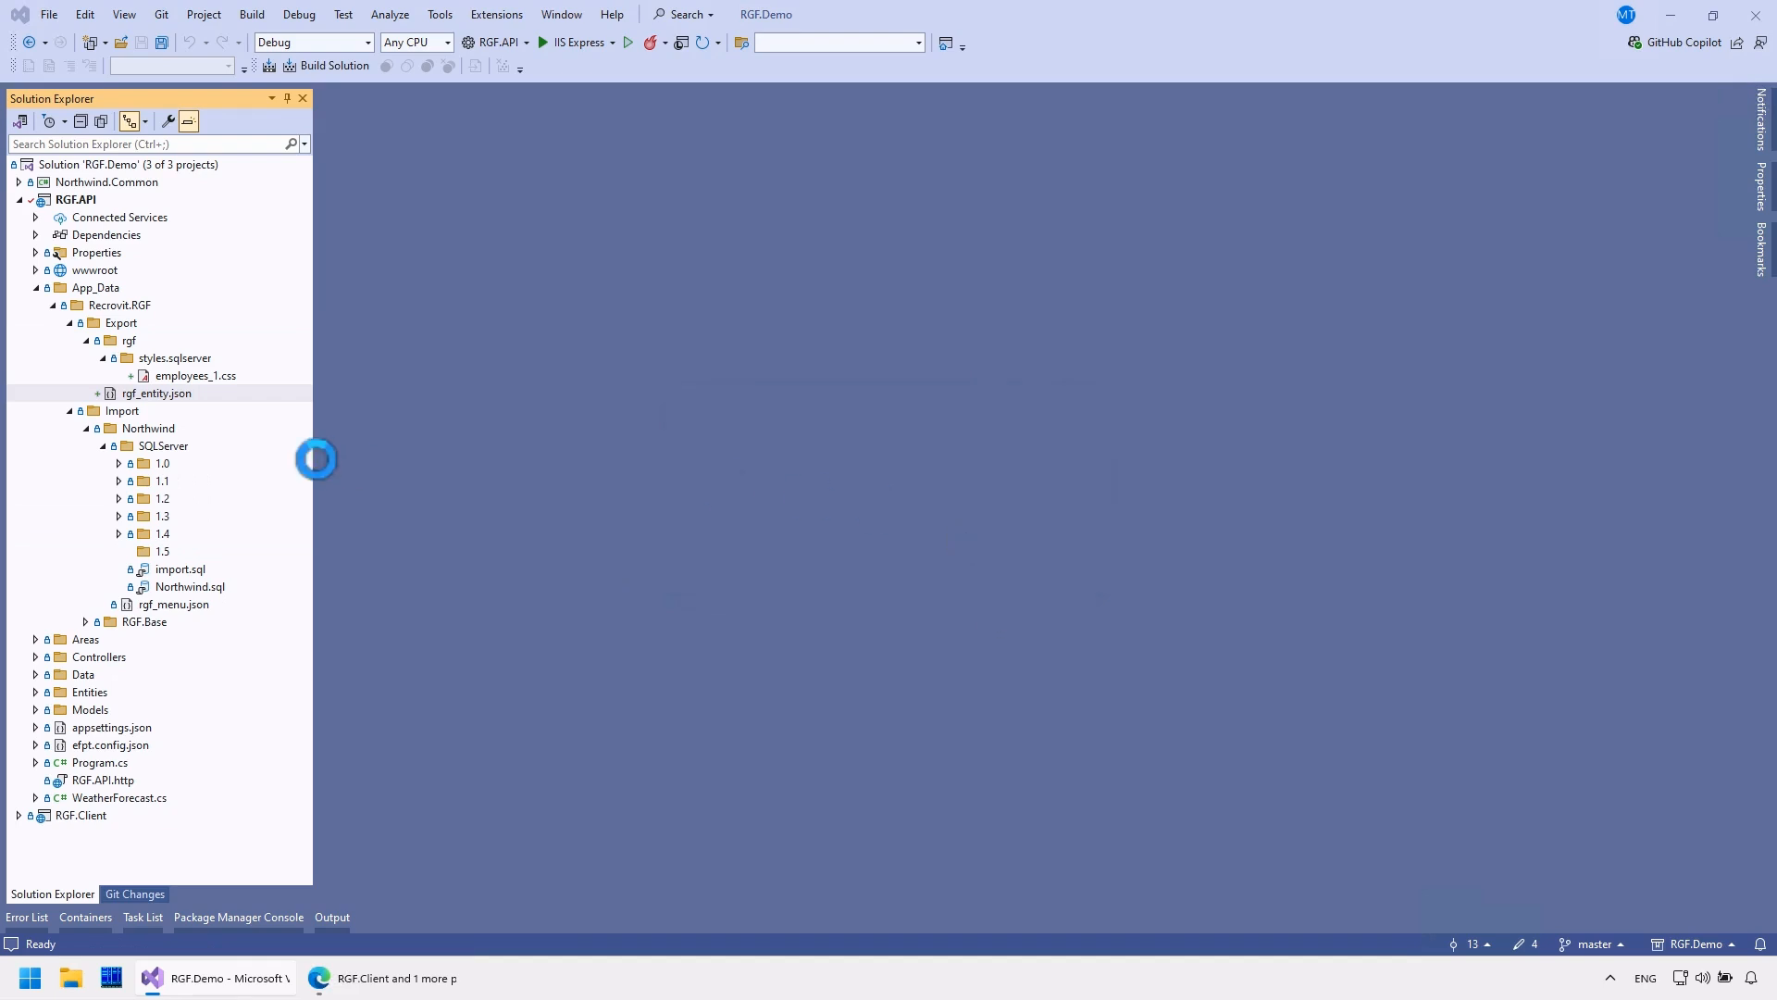
Place the exported styles.sqlserver folder in the 1.5 folder and rename it there to styles
{"action": "left_click_drag", "start_coordinate": [181, 359], "coordinate": [198, 540]}
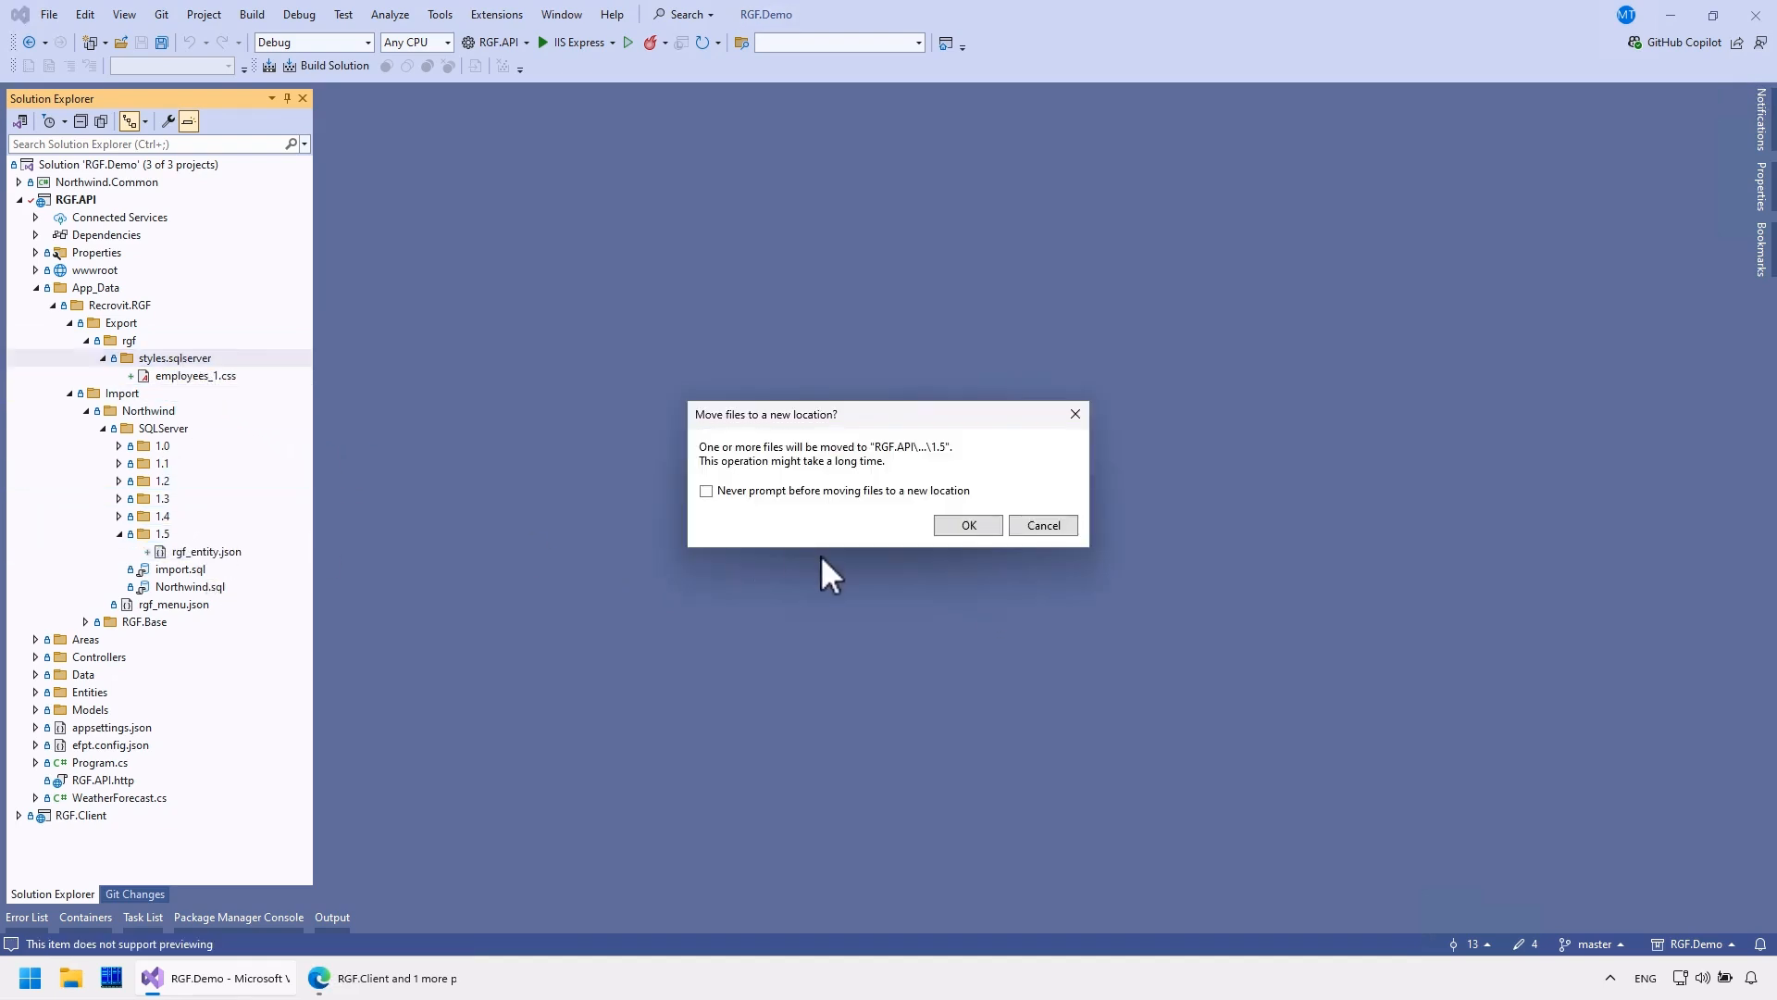
{"action": "left_click", "coordinate": [137, 552]}
{"action": "left_click", "coordinate": [208, 554]}
{"action": "key", "text": "F2"}
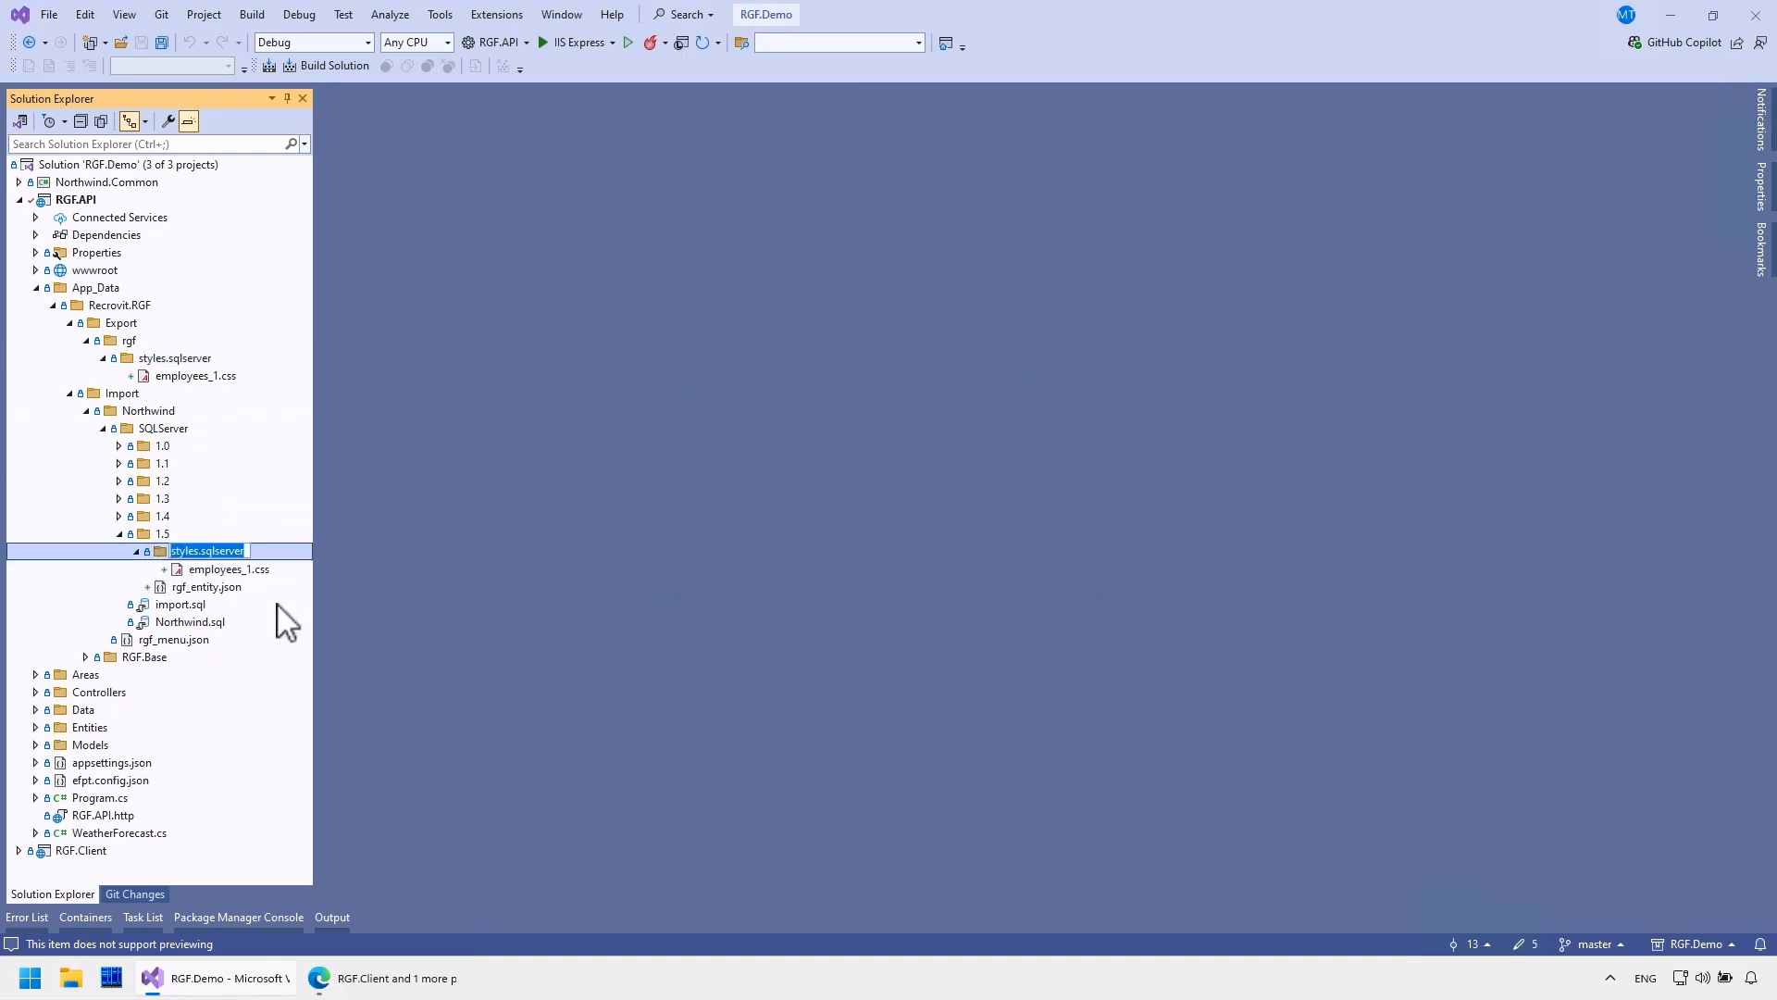
{"action": "key", "text": "End"}
{"action": "key", "text": "ctrl+shift+Left"}
{"action": "key", "text": "BackSpace"}
Open rgf_entity.json from the 1.5 folder, format its JSON over multiple lines, save the file and close it
{"action": "left_click", "coordinate": [234, 589]}
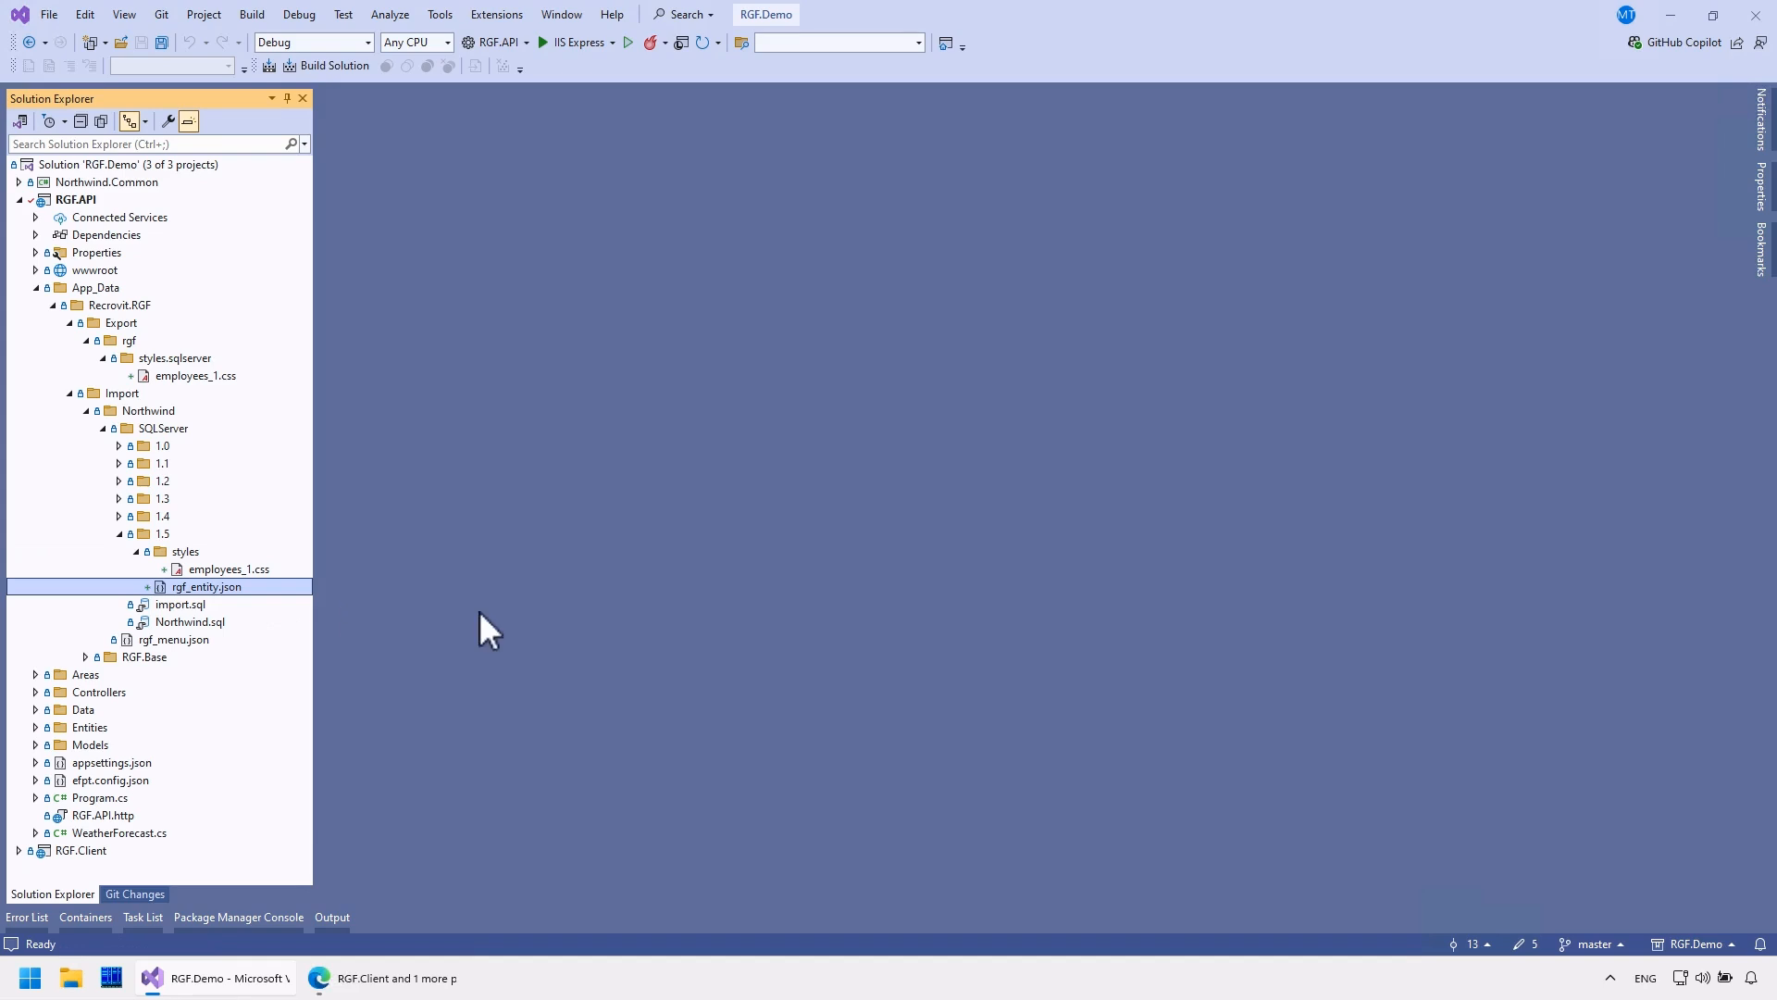
{"action": "key", "text": "Return"}
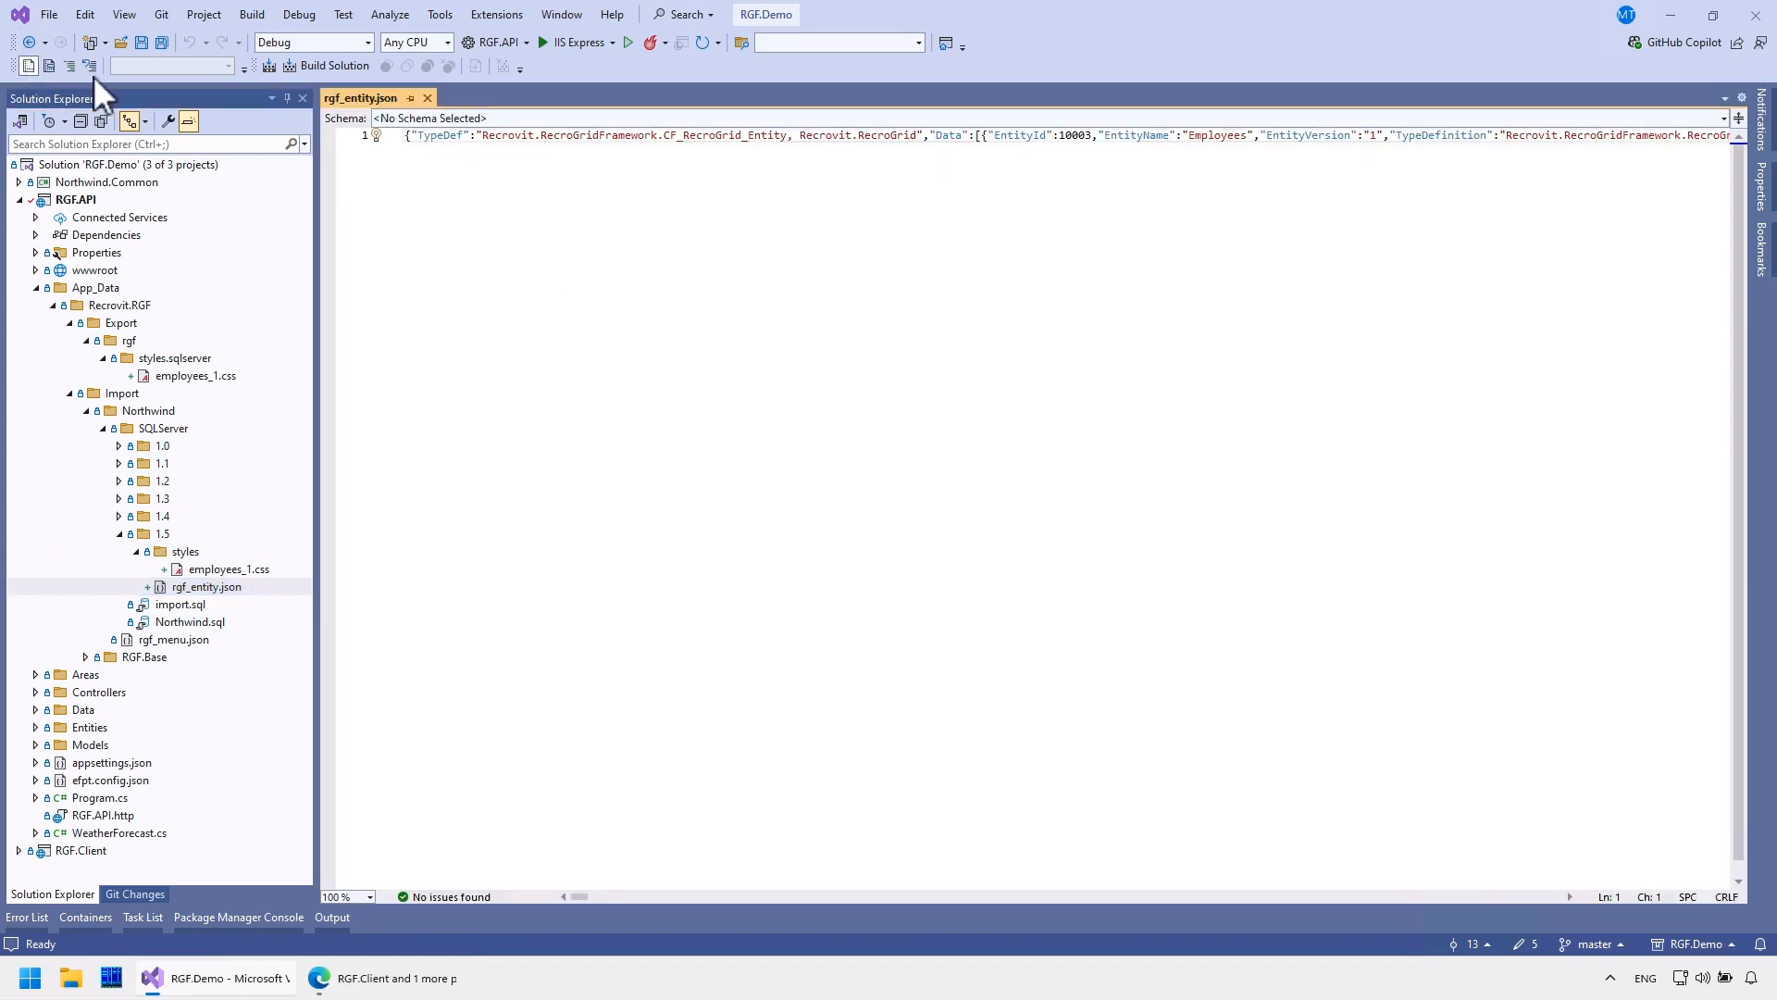
{"action": "left_click", "coordinate": [147, 41]}
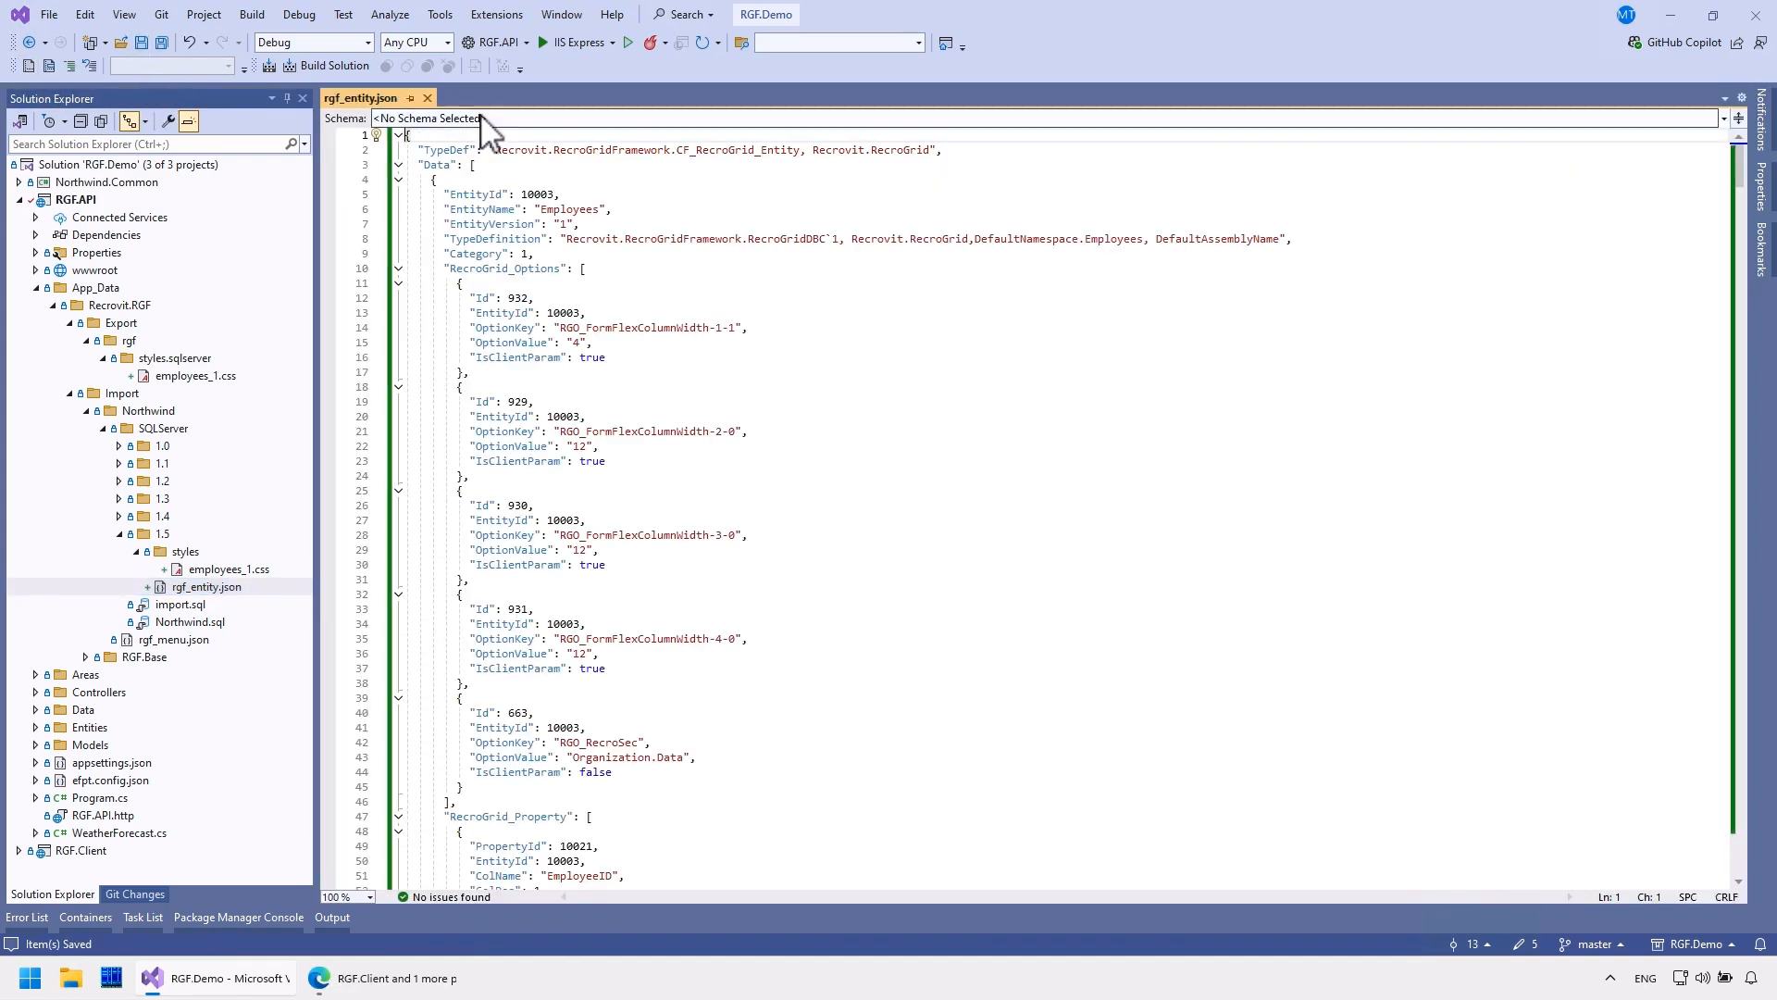
{"action": "left_click", "coordinate": [426, 98]}
Copy import-1.4.sql from the 1.4 folder into the 1.5 folder
{"action": "left_click", "coordinate": [118, 516]}
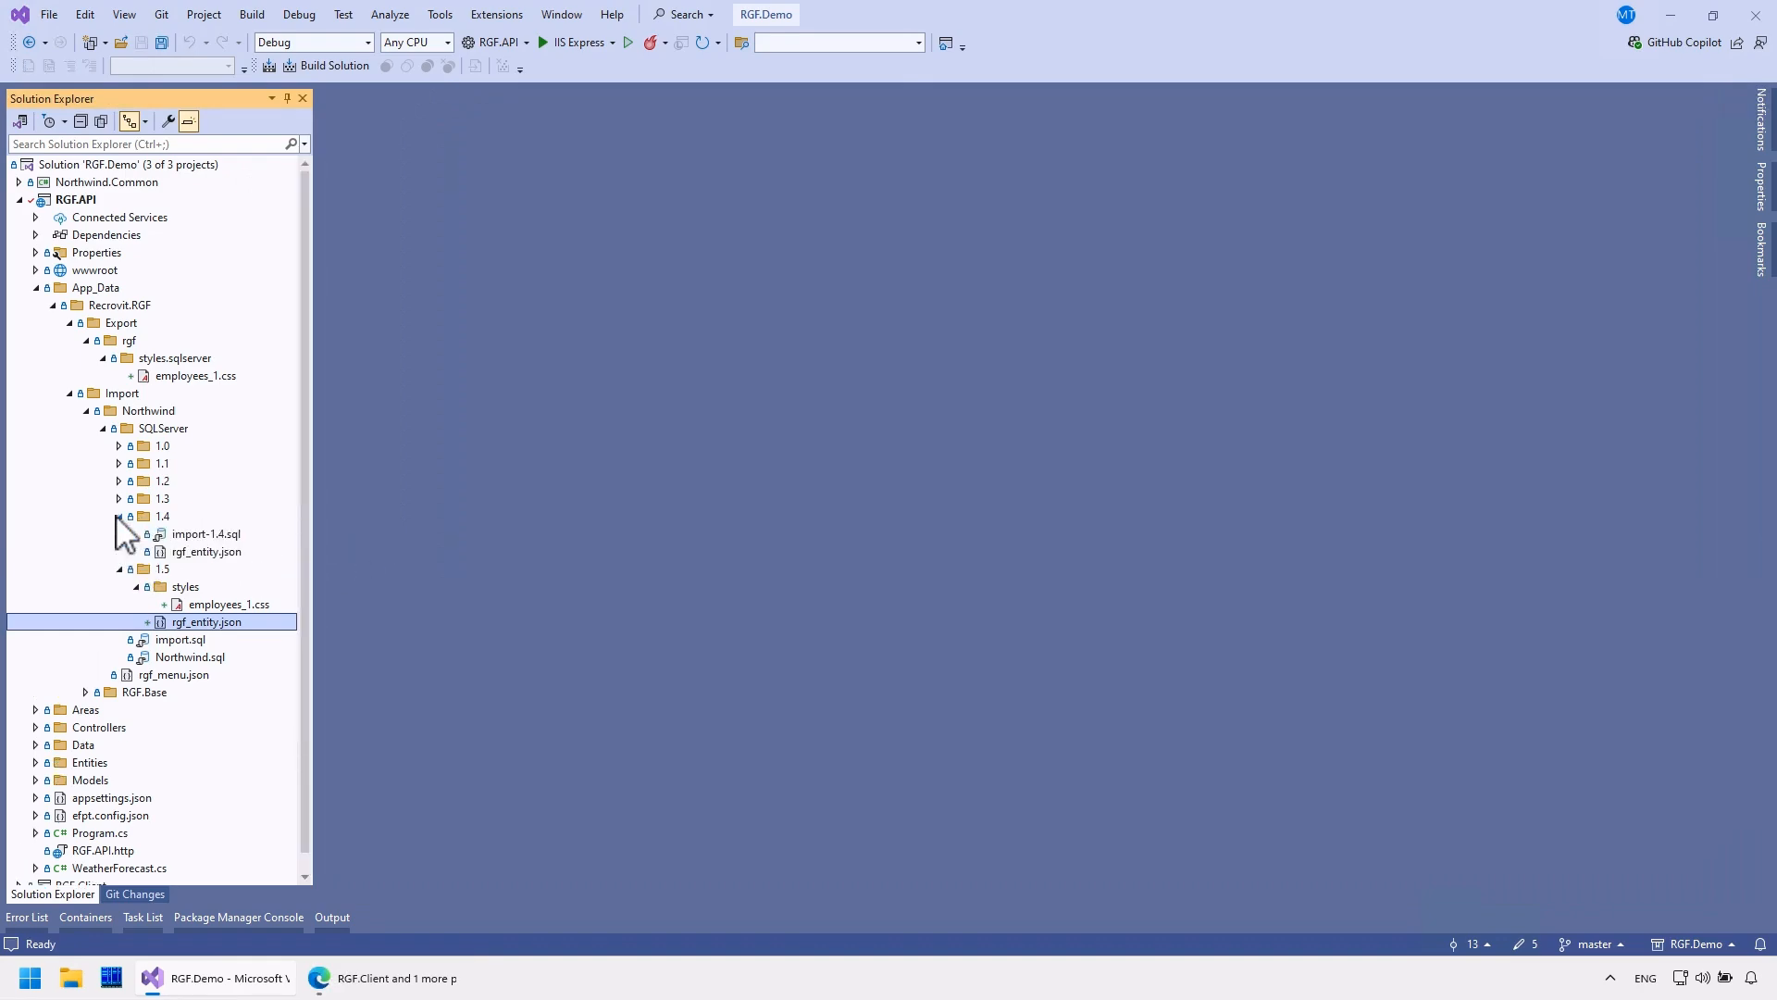
{"action": "left_click", "coordinate": [214, 540]}
{"action": "left_click_drag", "start_coordinate": [222, 560], "coordinate": [216, 574]}
{"action": "left_click", "coordinate": [219, 633]}
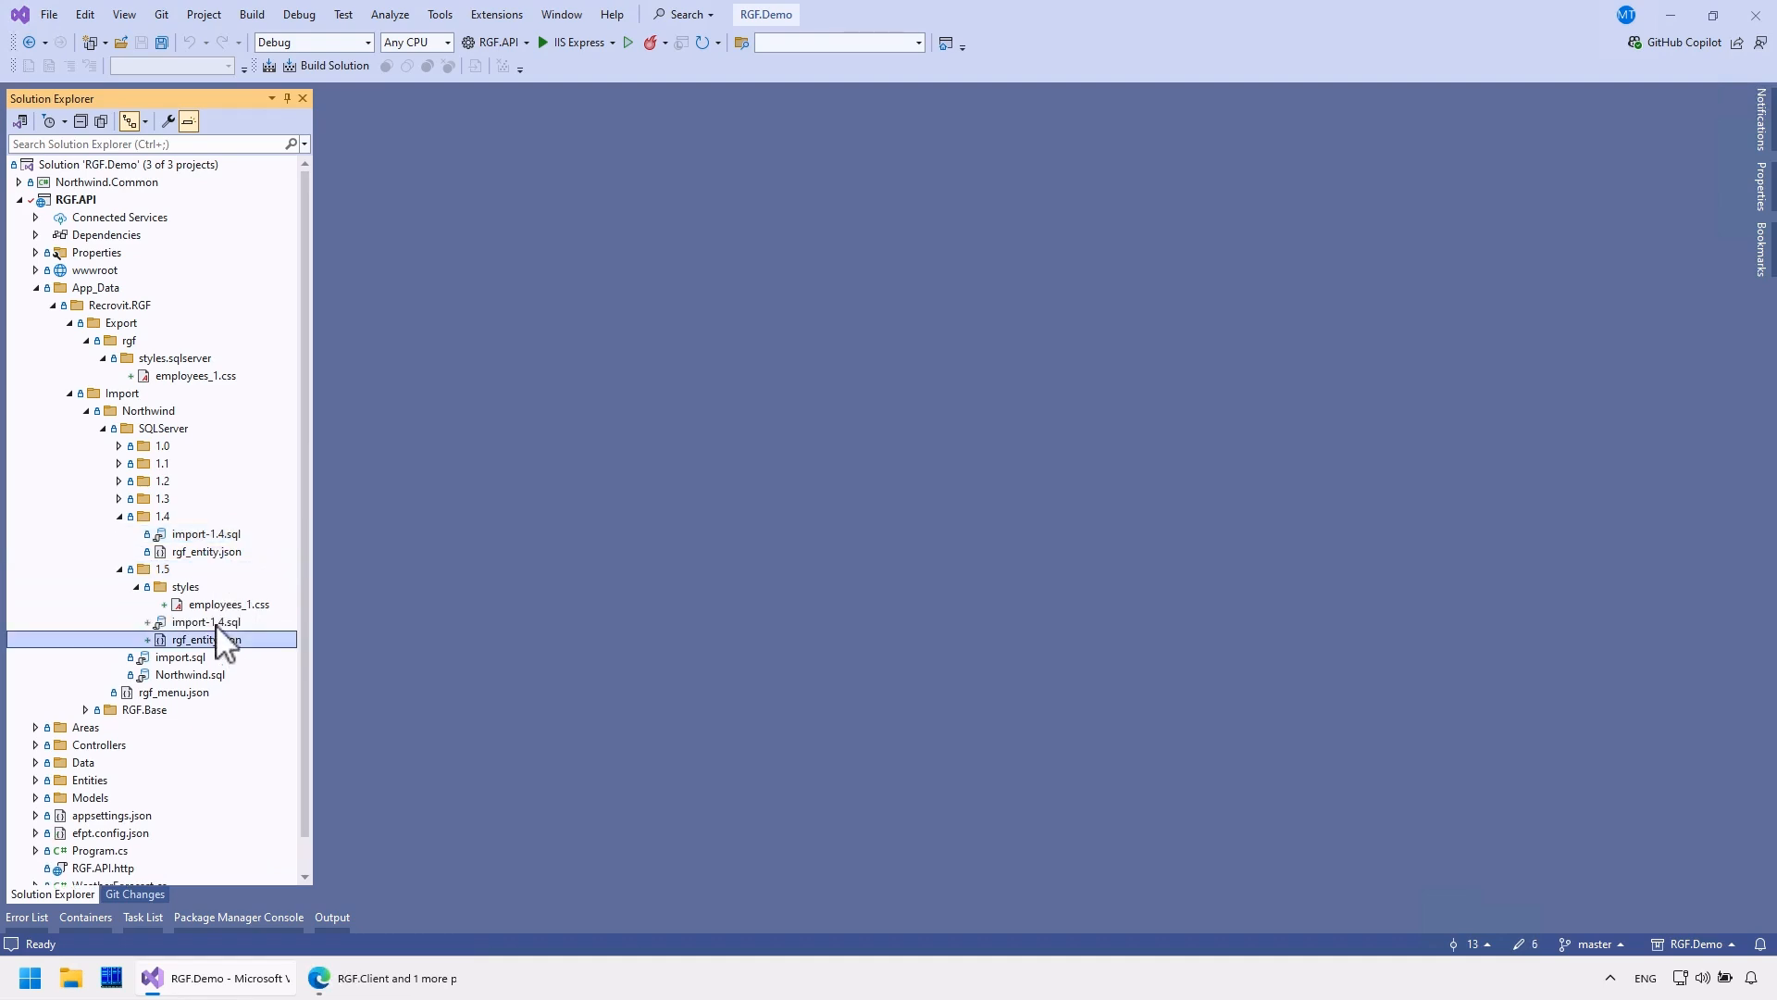
Rename the copied SQL script in the 1.5 folder to import-1.5.sql
{"action": "left_click", "coordinate": [235, 627]}
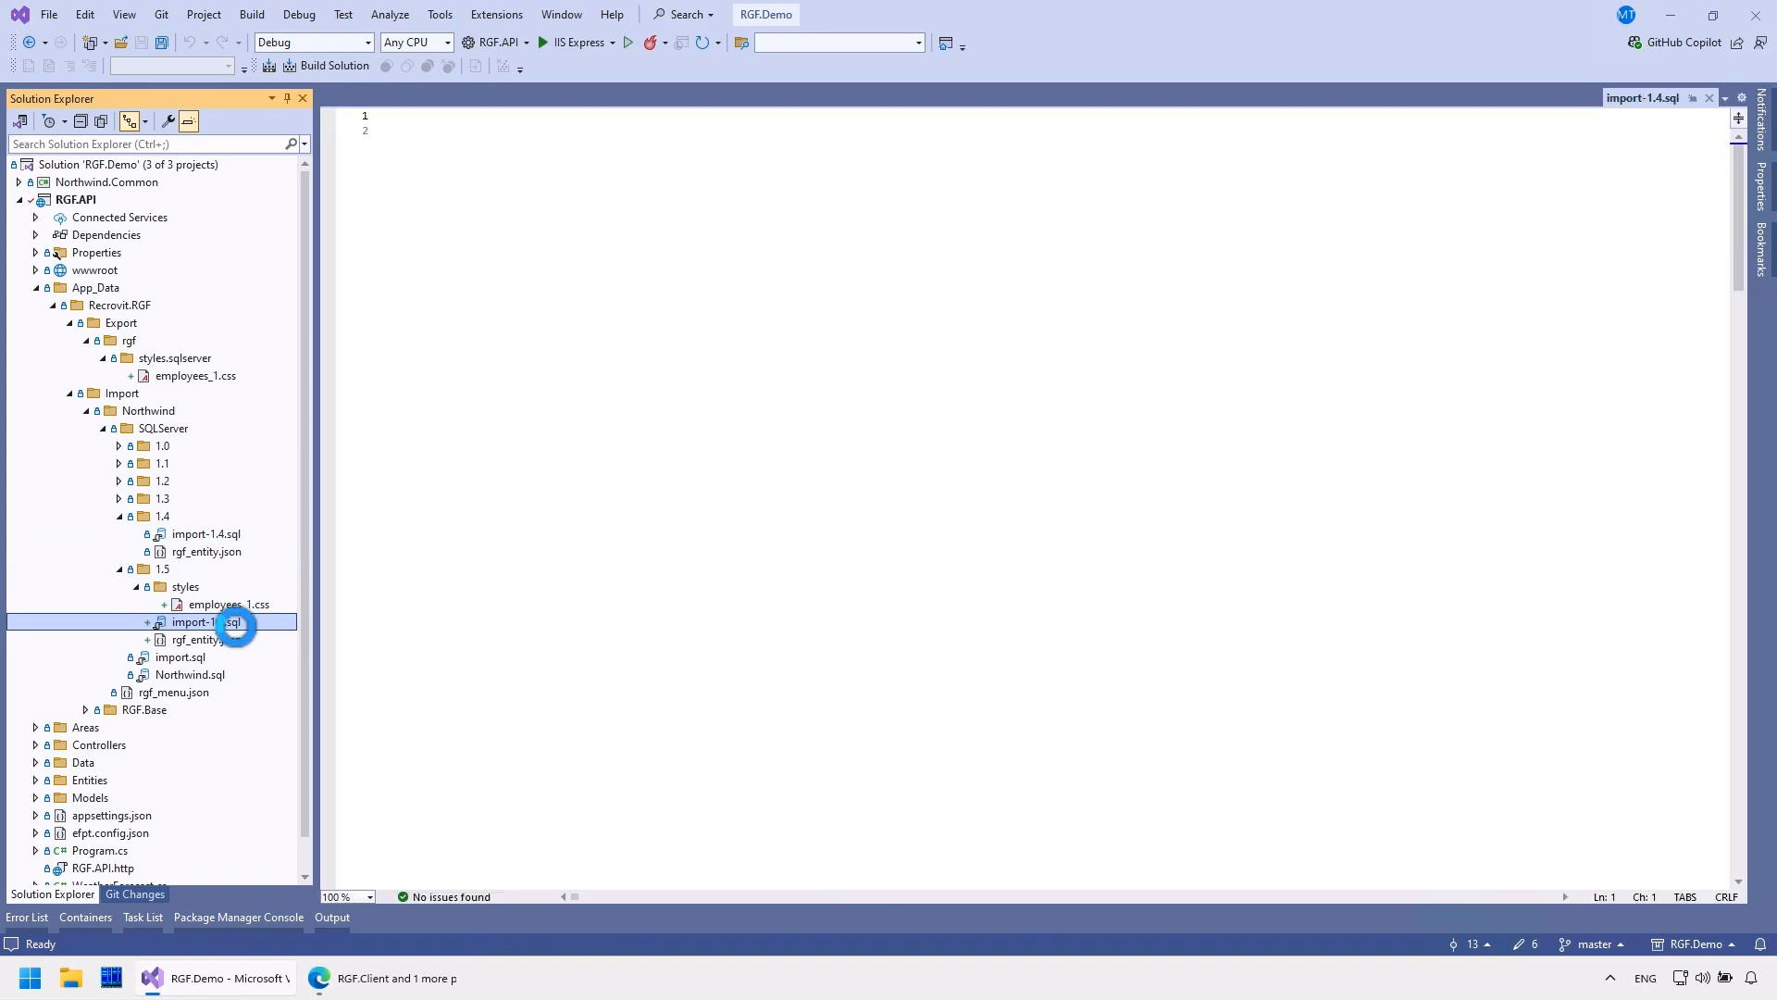
{"action": "key", "text": "F2"}
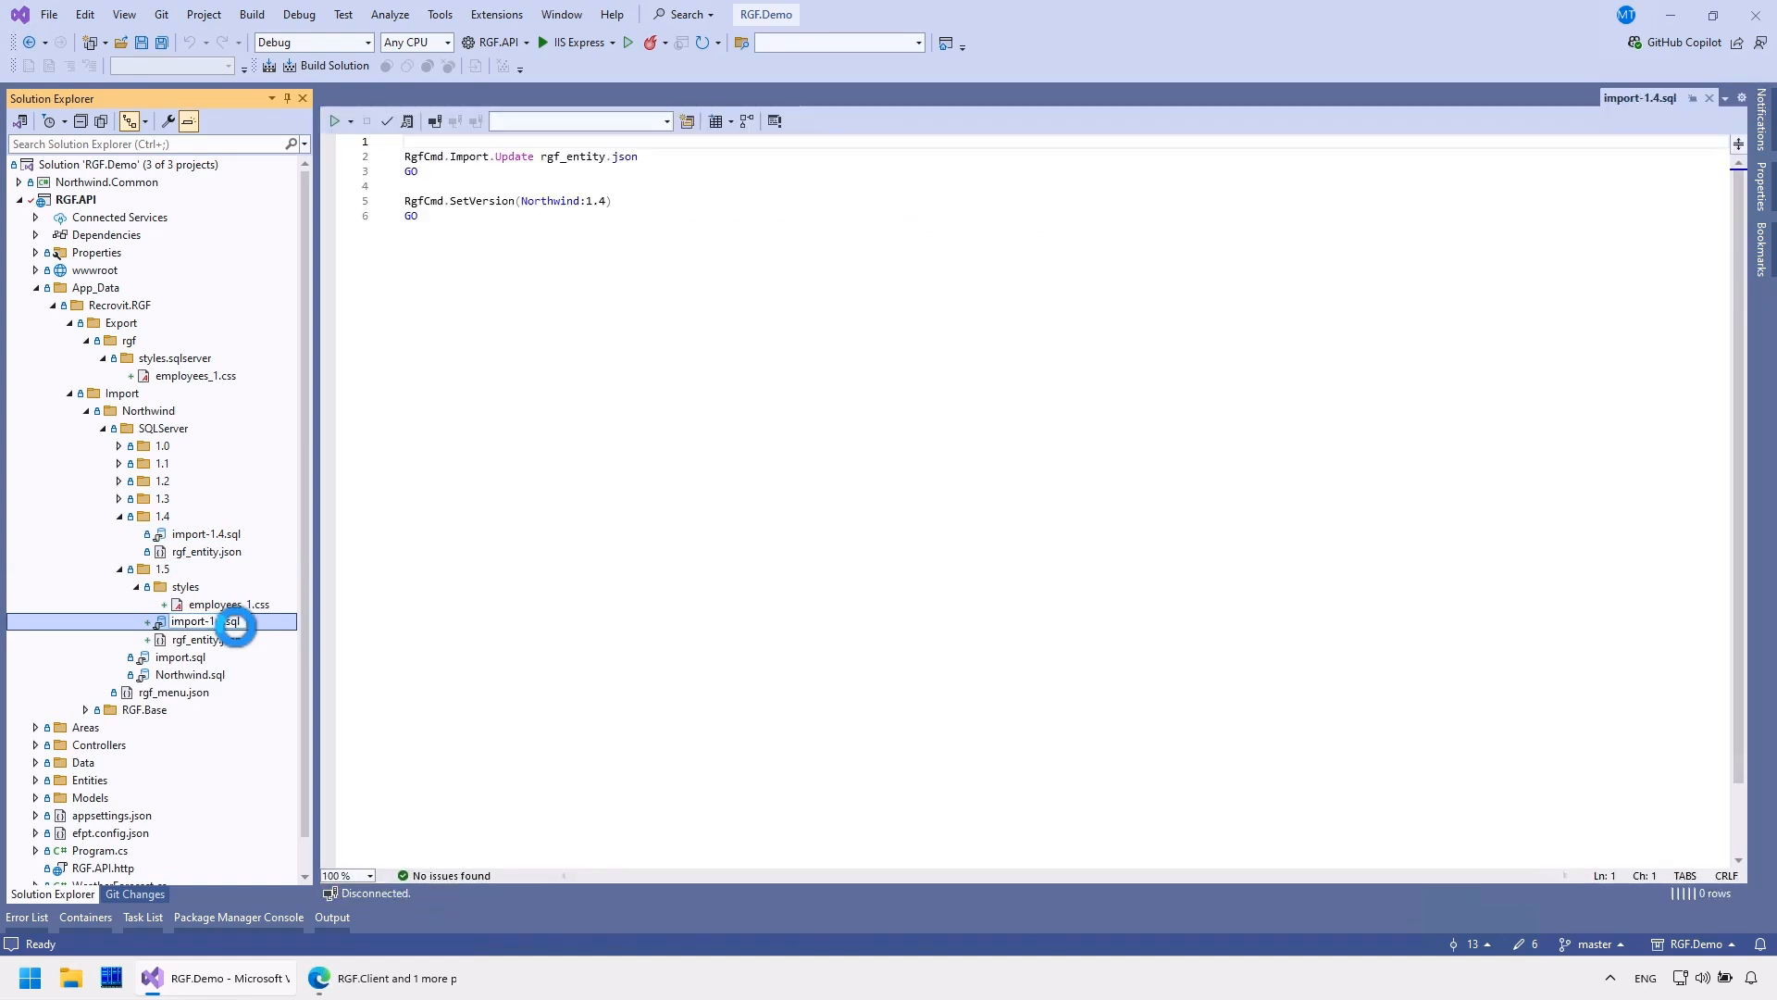
{"action": "type", "text": "5"}
{"action": "key", "text": "Return"}
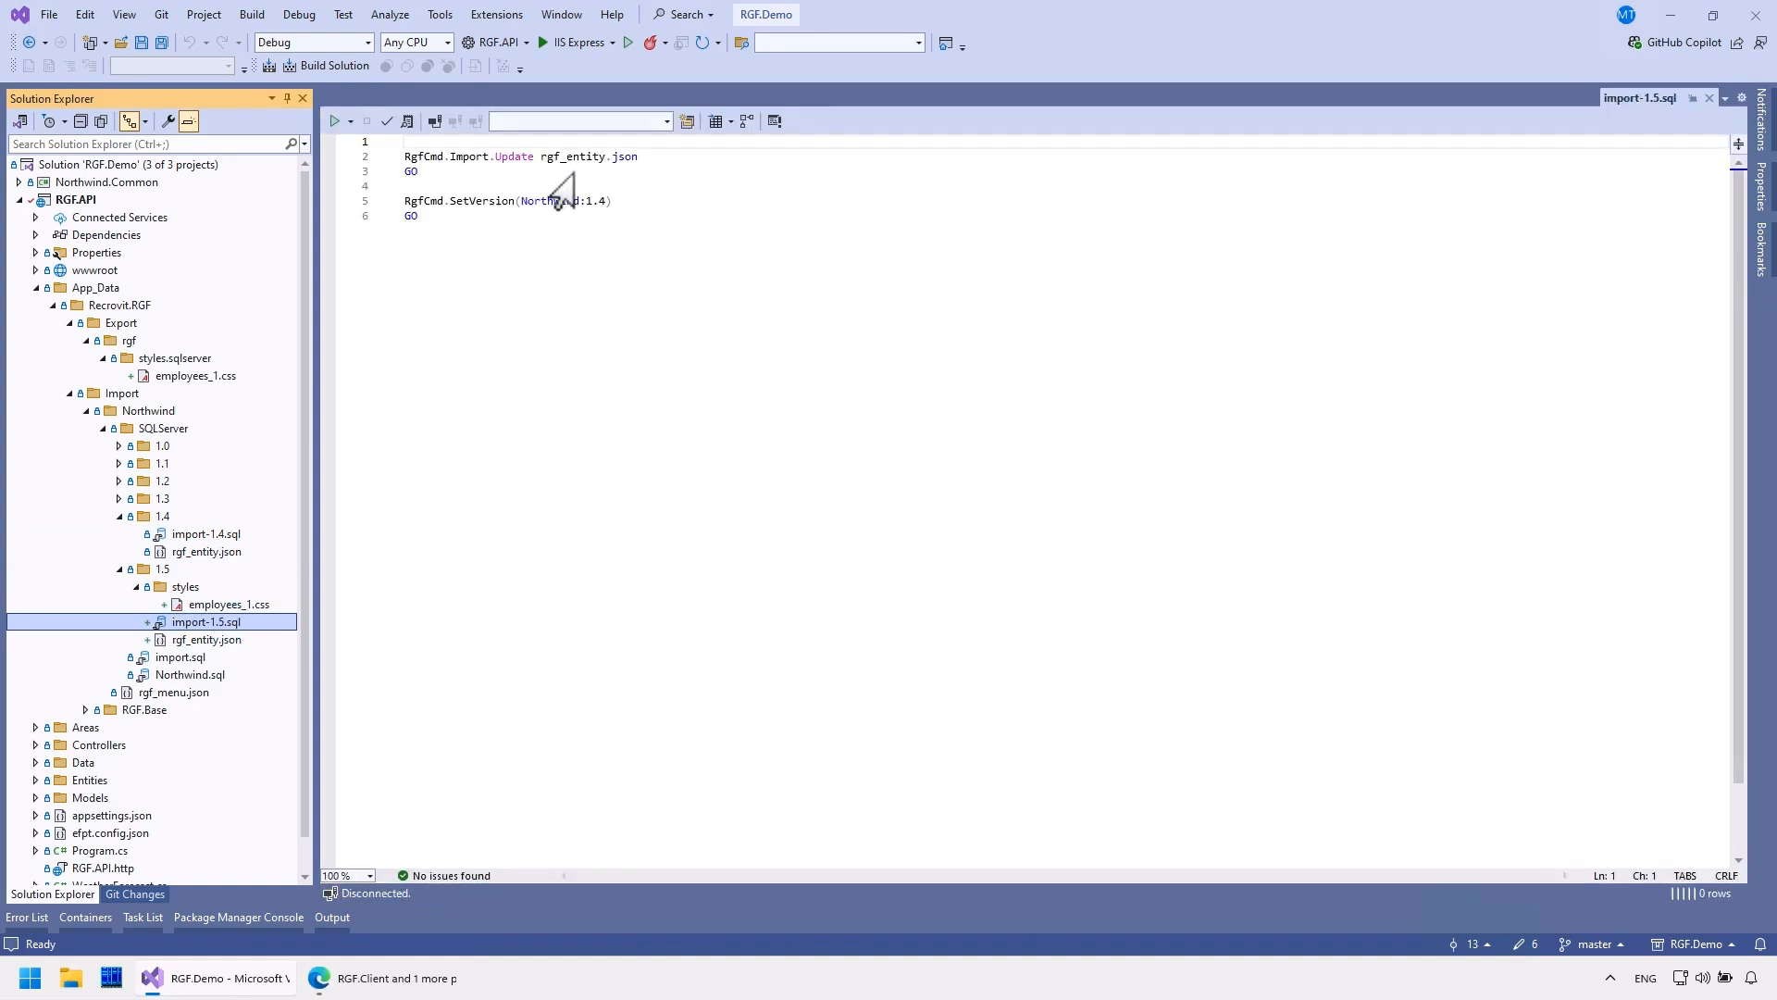
Change the SetVersion argument in import-1.5.sql to Northwind:1.5 and save the file
{"action": "left_click", "coordinate": [604, 201]}
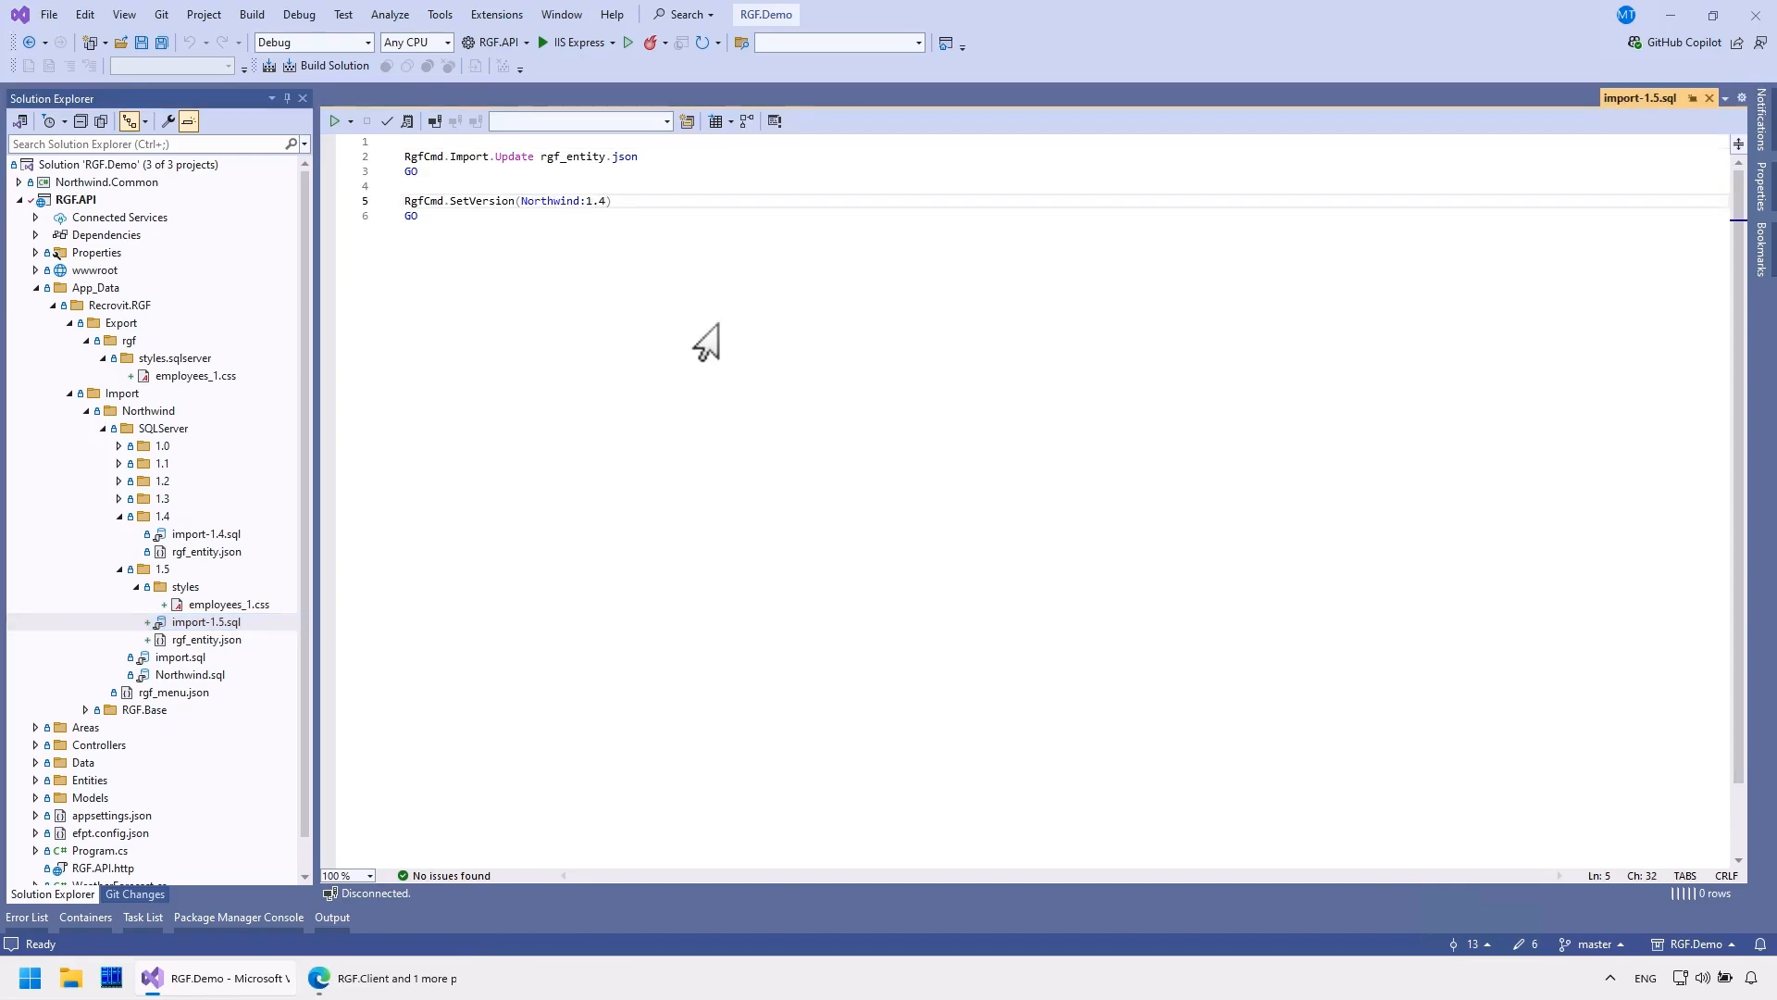
{"action": "key", "text": "BackSpace"}
{"action": "type", "text": "5"}
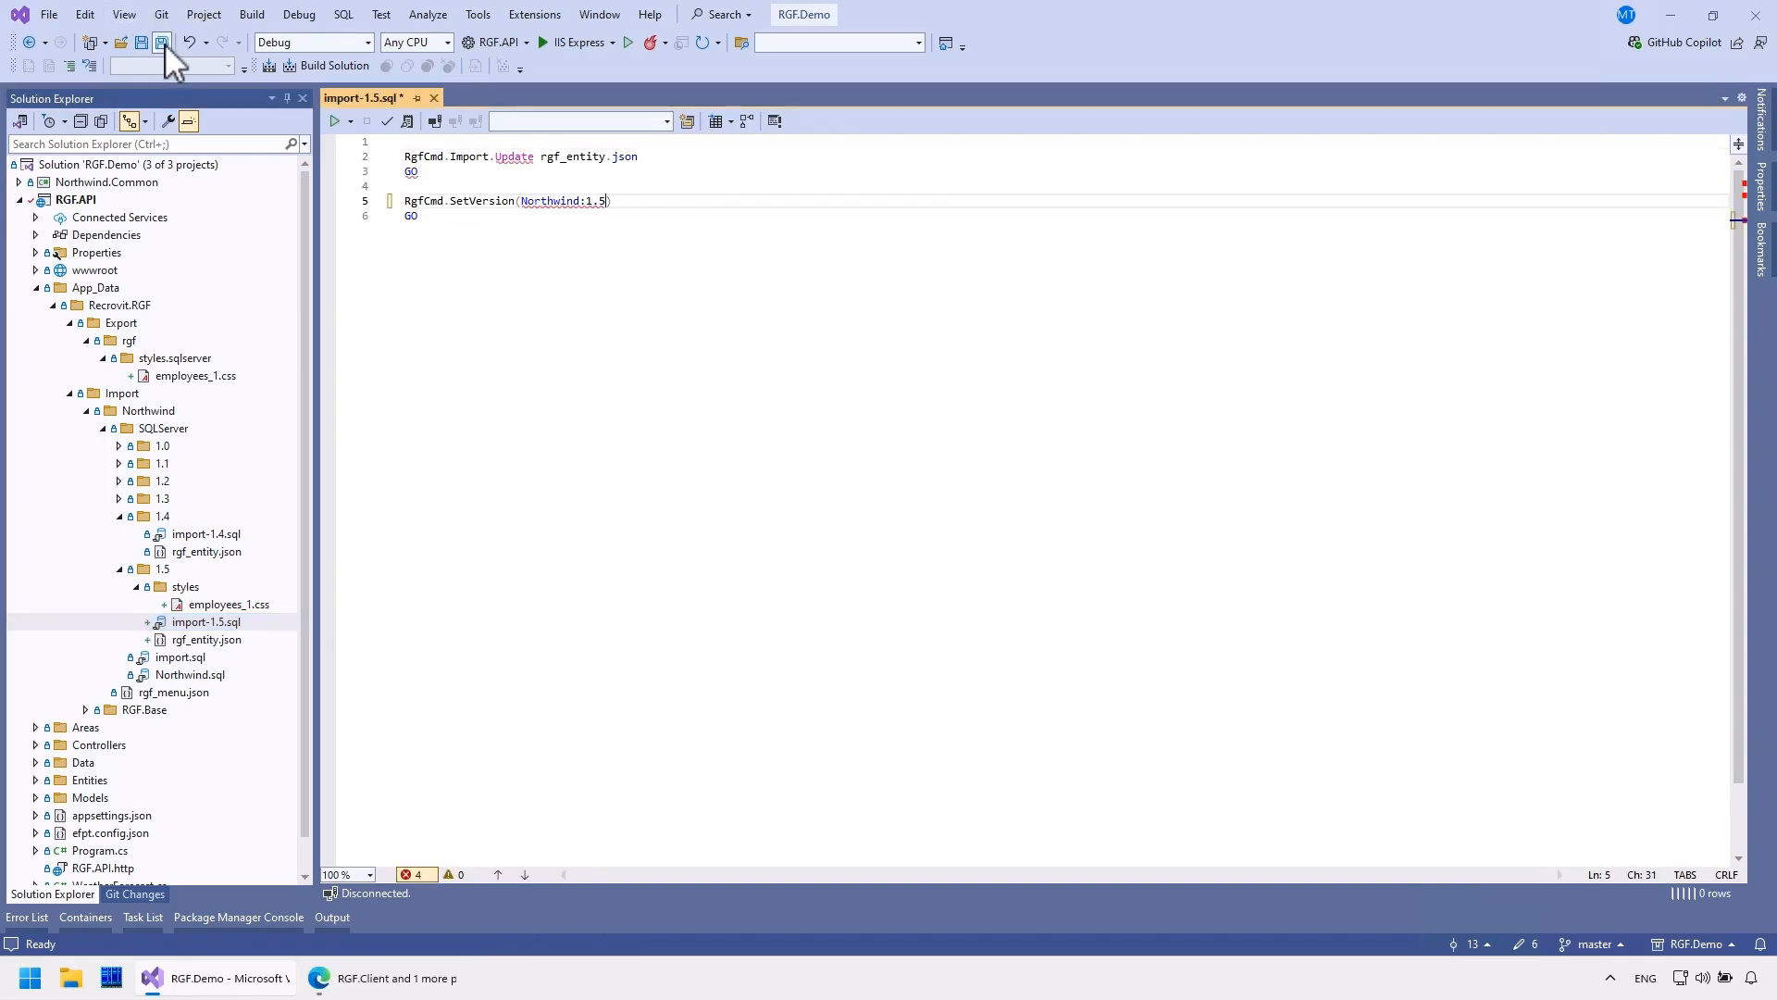
{"action": "left_click", "coordinate": [163, 42]}
Open import.sql and append a copy of its last IfVersion block, including GO, after a blank line at the end
{"action": "double_click", "coordinate": [194, 657]}
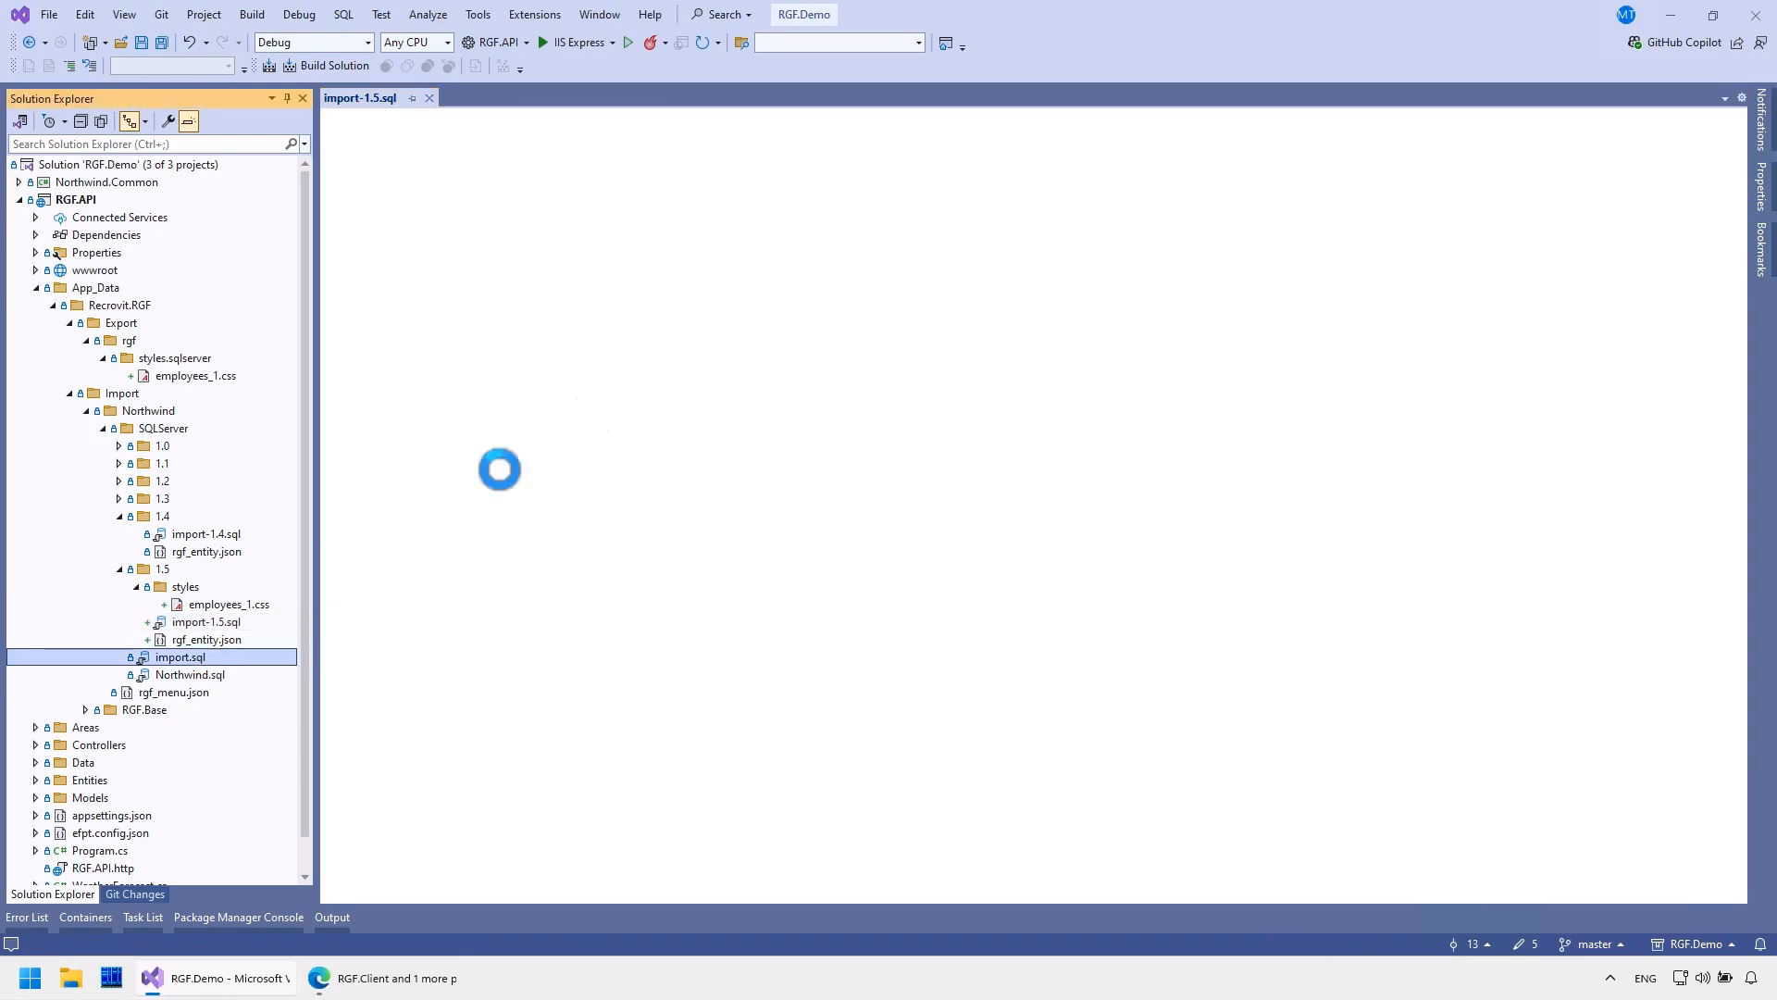
{"action": "left_click", "coordinate": [589, 364]}
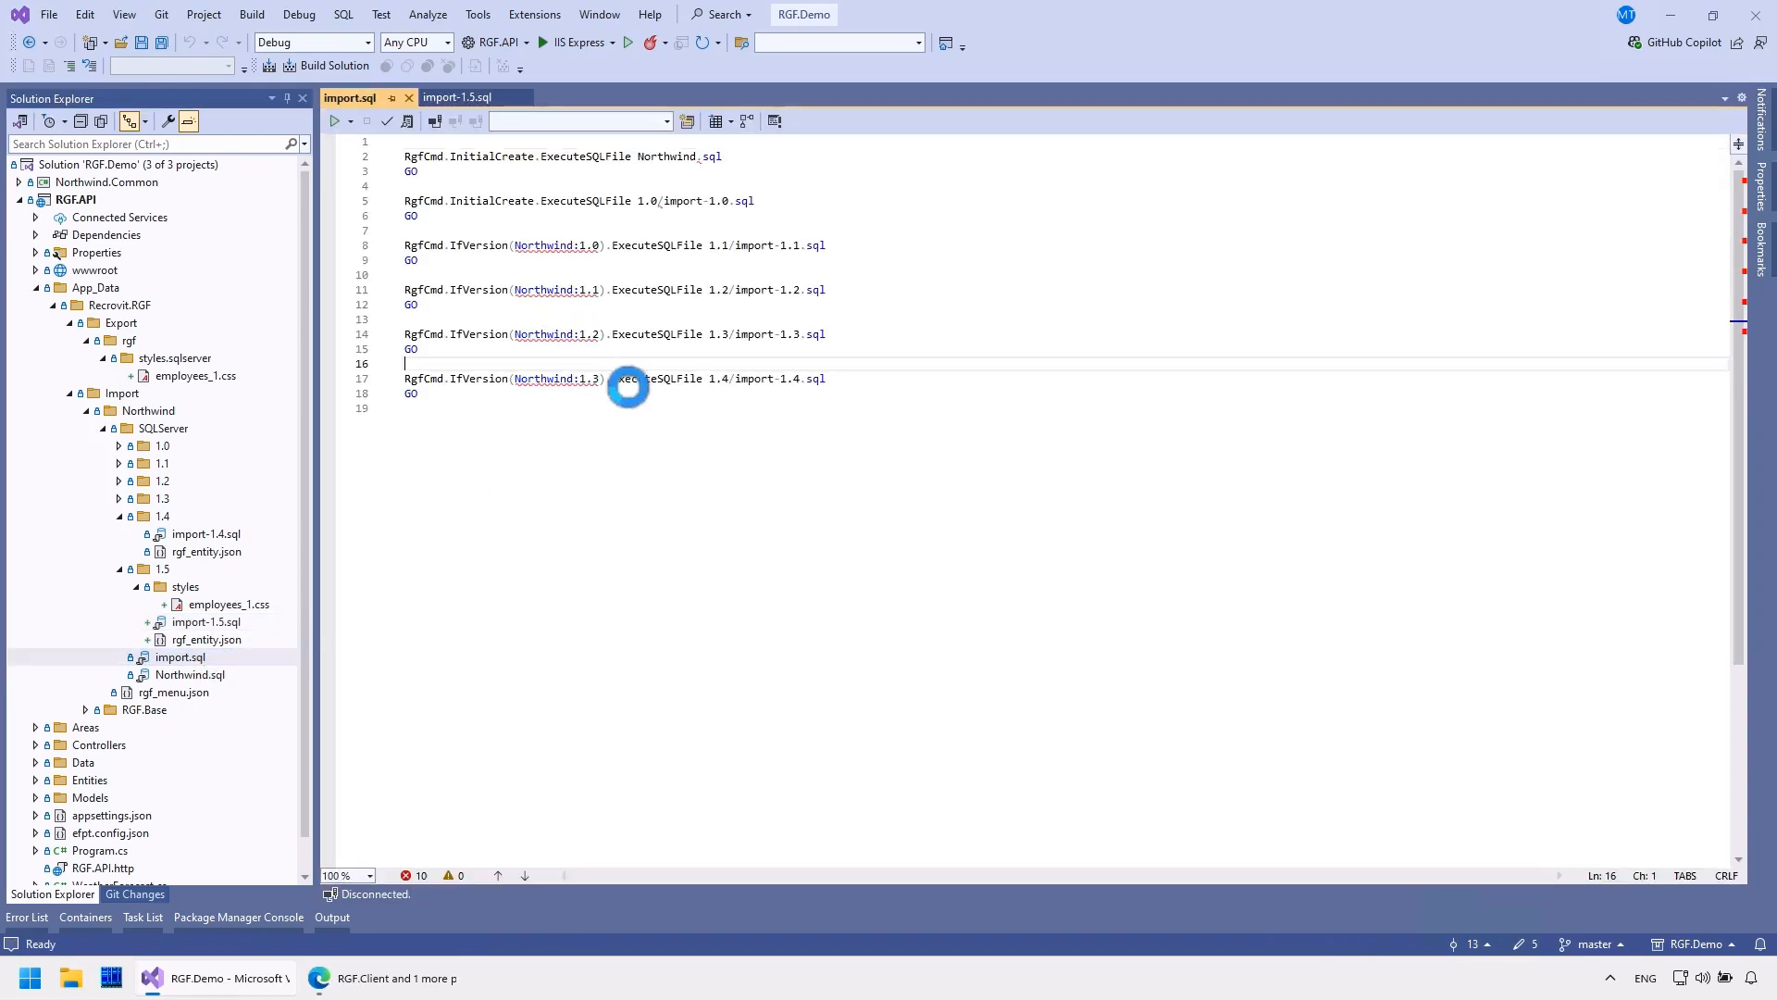
{"action": "key", "text": "Down"}
{"action": "key", "text": "shift+Down"}
{"action": "key", "text": "shift+Down"}
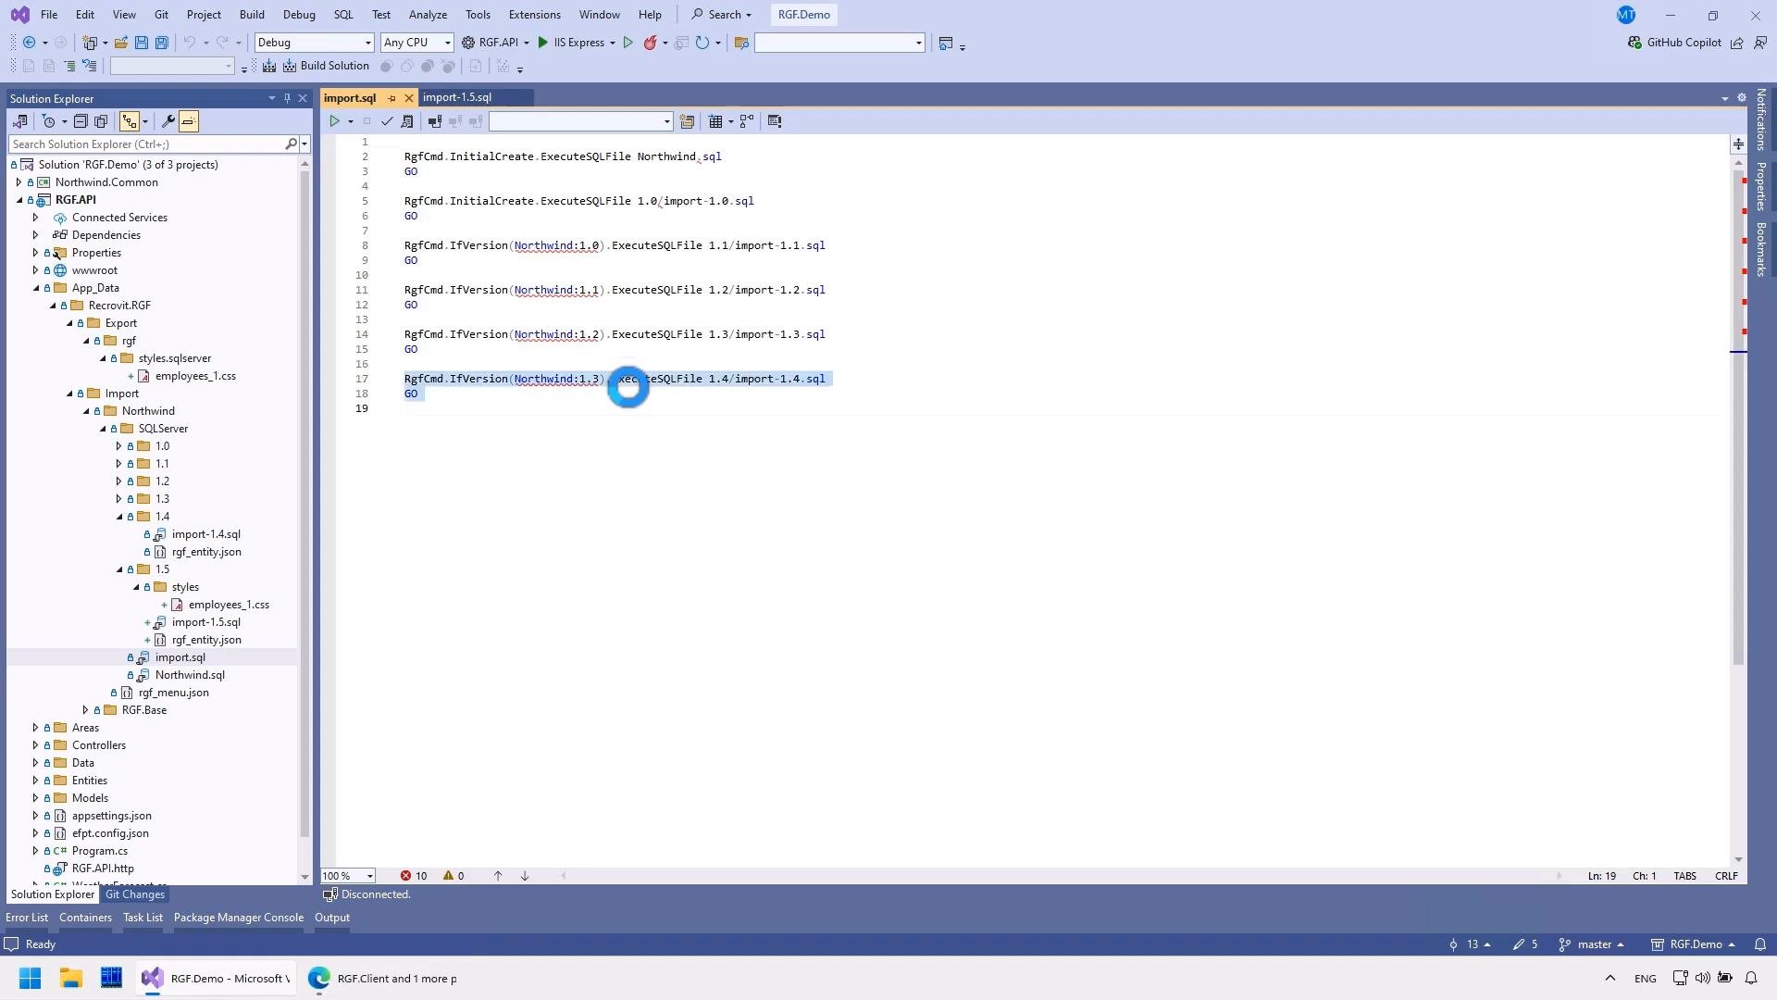
{"action": "key", "text": "ctrl+c"}
{"action": "key", "text": "Down"}
{"action": "key", "text": "Return"}
{"action": "key", "text": "ctrl+v"}
{"action": "key", "text": "Up"}
{"action": "key", "text": "Up"}
{"action": "key", "text": "Up"}
{"action": "key", "text": "Down"}
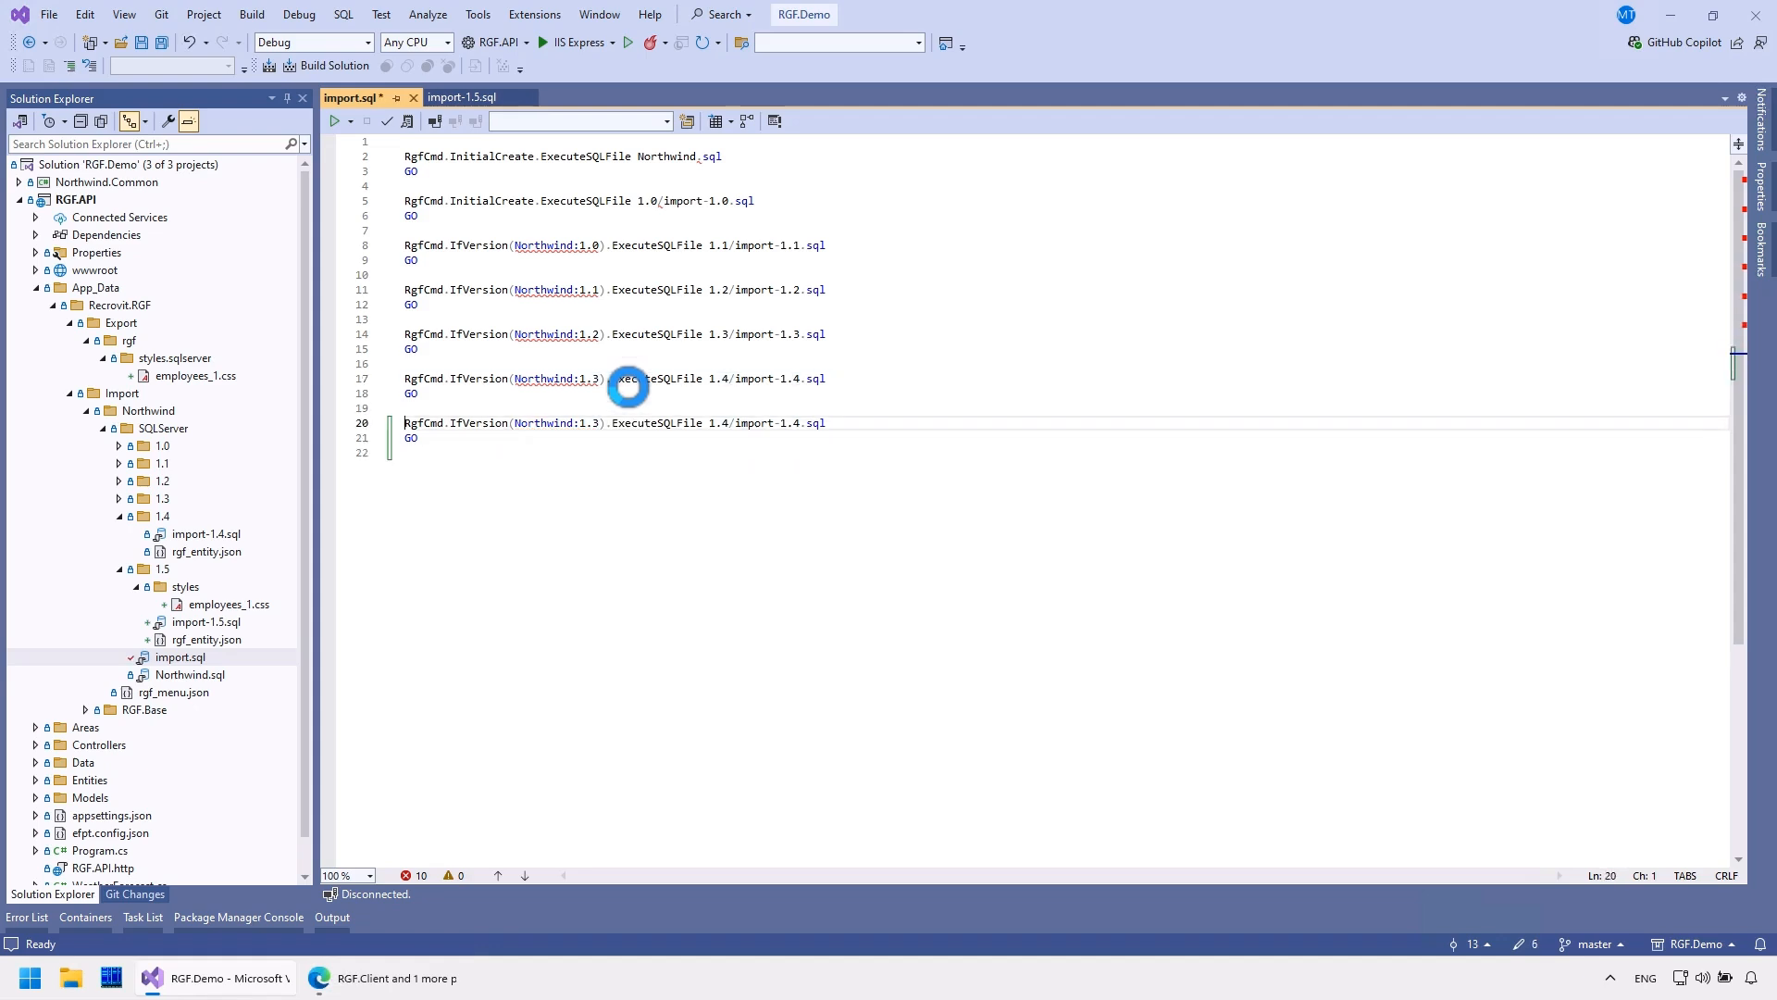
Edit the appended block to check Northwind:1.4 and execute 1.5/import-1.5.sql, and save import.sql
{"action": "key", "text": "ctrl+Right"}
{"action": "key", "text": "ctrl+Right"}
{"action": "key", "text": "ctrl+Right"}
{"action": "key", "text": "ctrl+Right"}
{"action": "key", "text": "ctrl+Right"}
{"action": "key", "text": "ctrl+Right"}
{"action": "key", "text": "ctrl+Right"}
{"action": "key", "text": "ctrl+Right"}
{"action": "key", "text": "Delete"}
{"action": "type", "text": "4"}
{"action": "key", "text": "Right"}
{"action": "key", "text": "Delete"}
{"action": "type", "text": "5"}
{"action": "key", "text": "Delete"}
{"action": "type", "text": "5"}
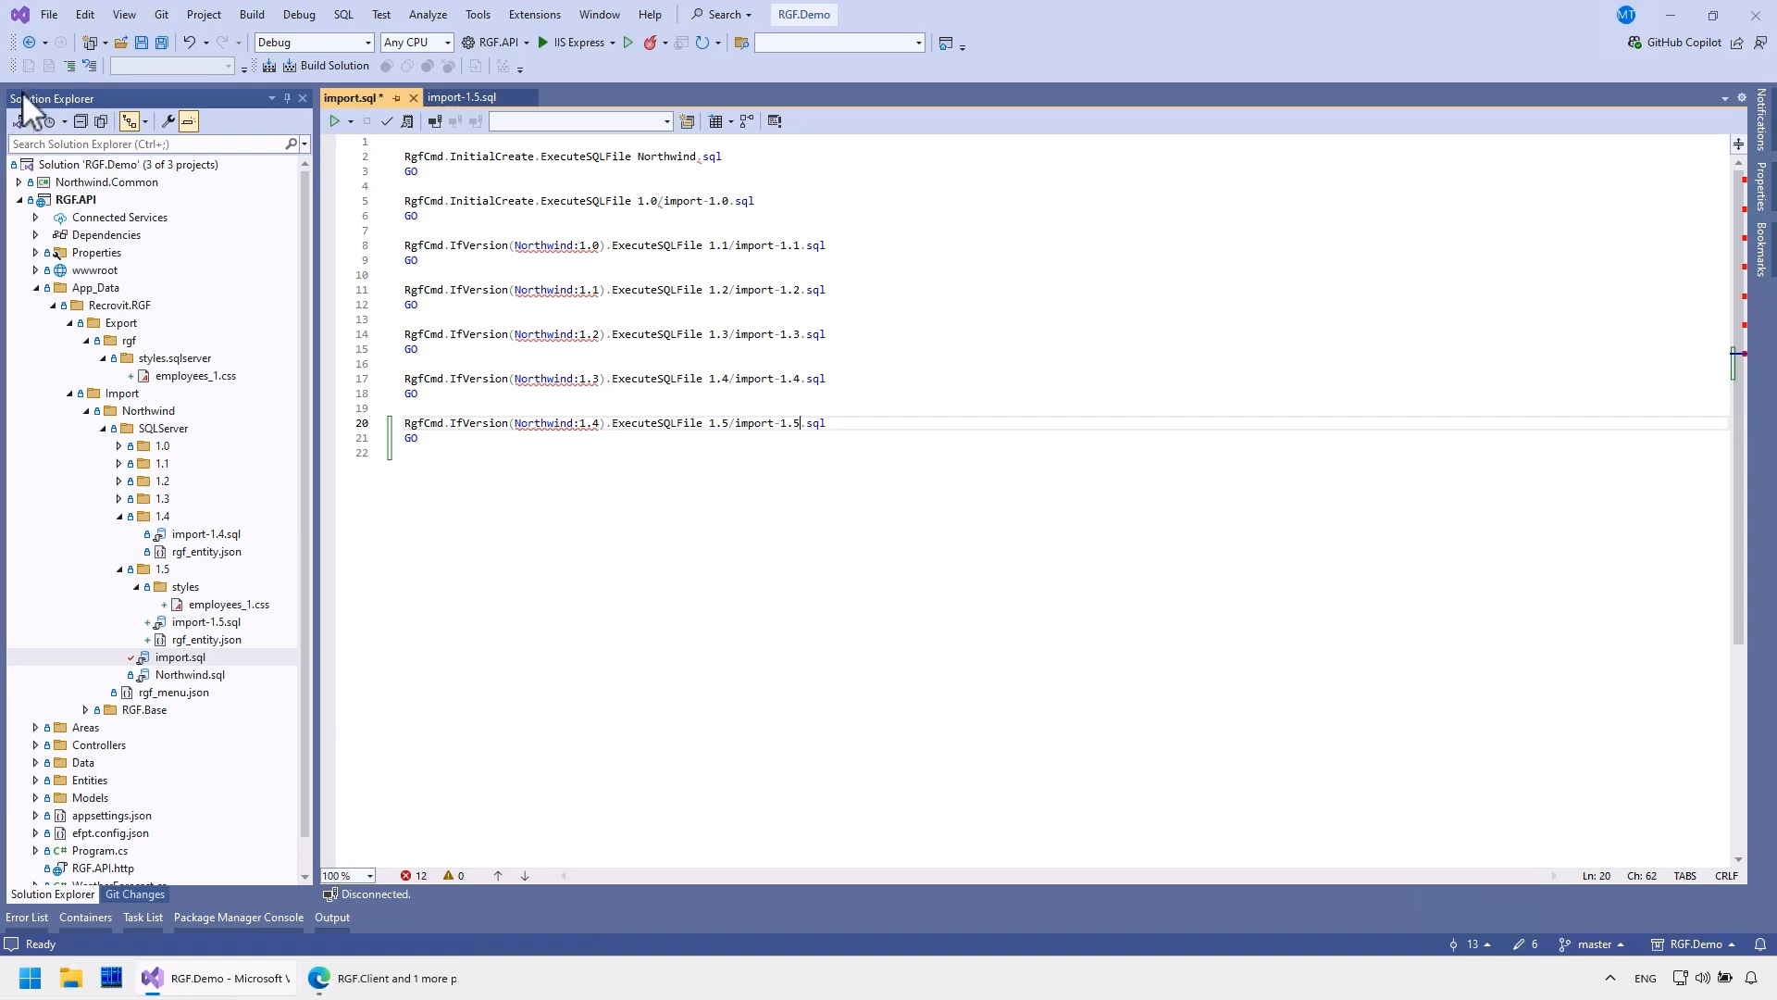
{"action": "left_click", "coordinate": [143, 47]}
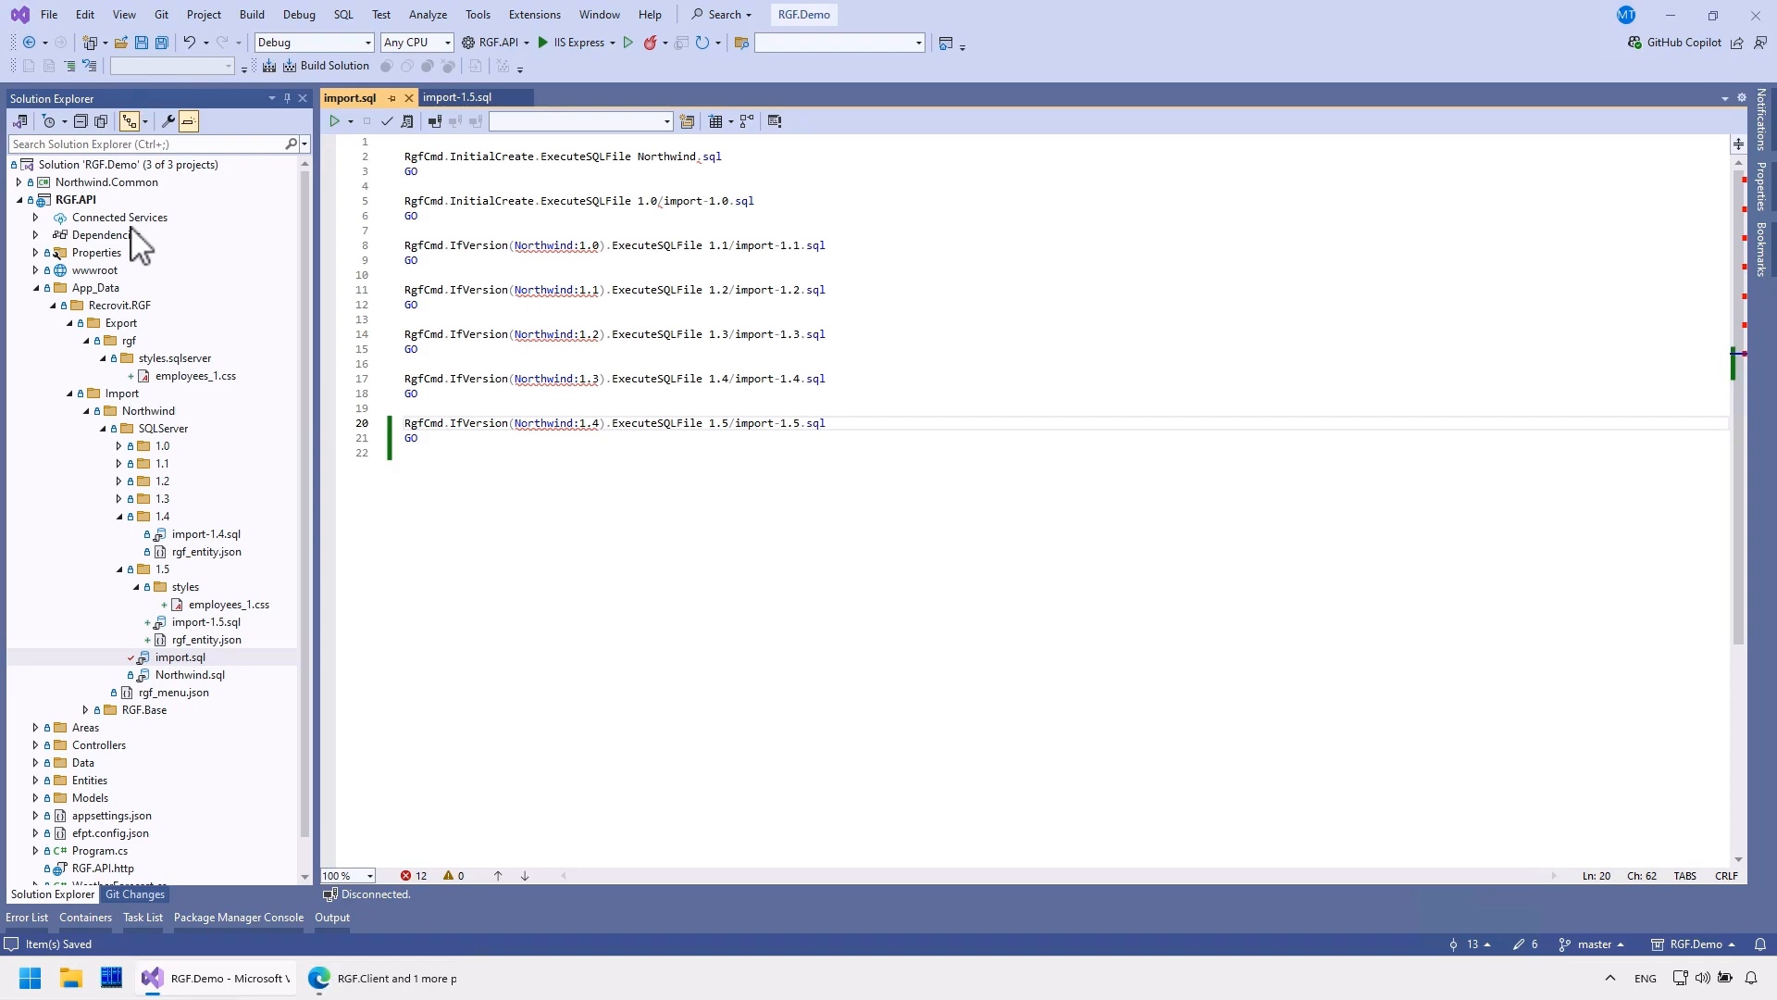
Open appsettings.json and duplicate the active SQLServer connection string line directly below the original
{"action": "left_click", "coordinate": [135, 819]}
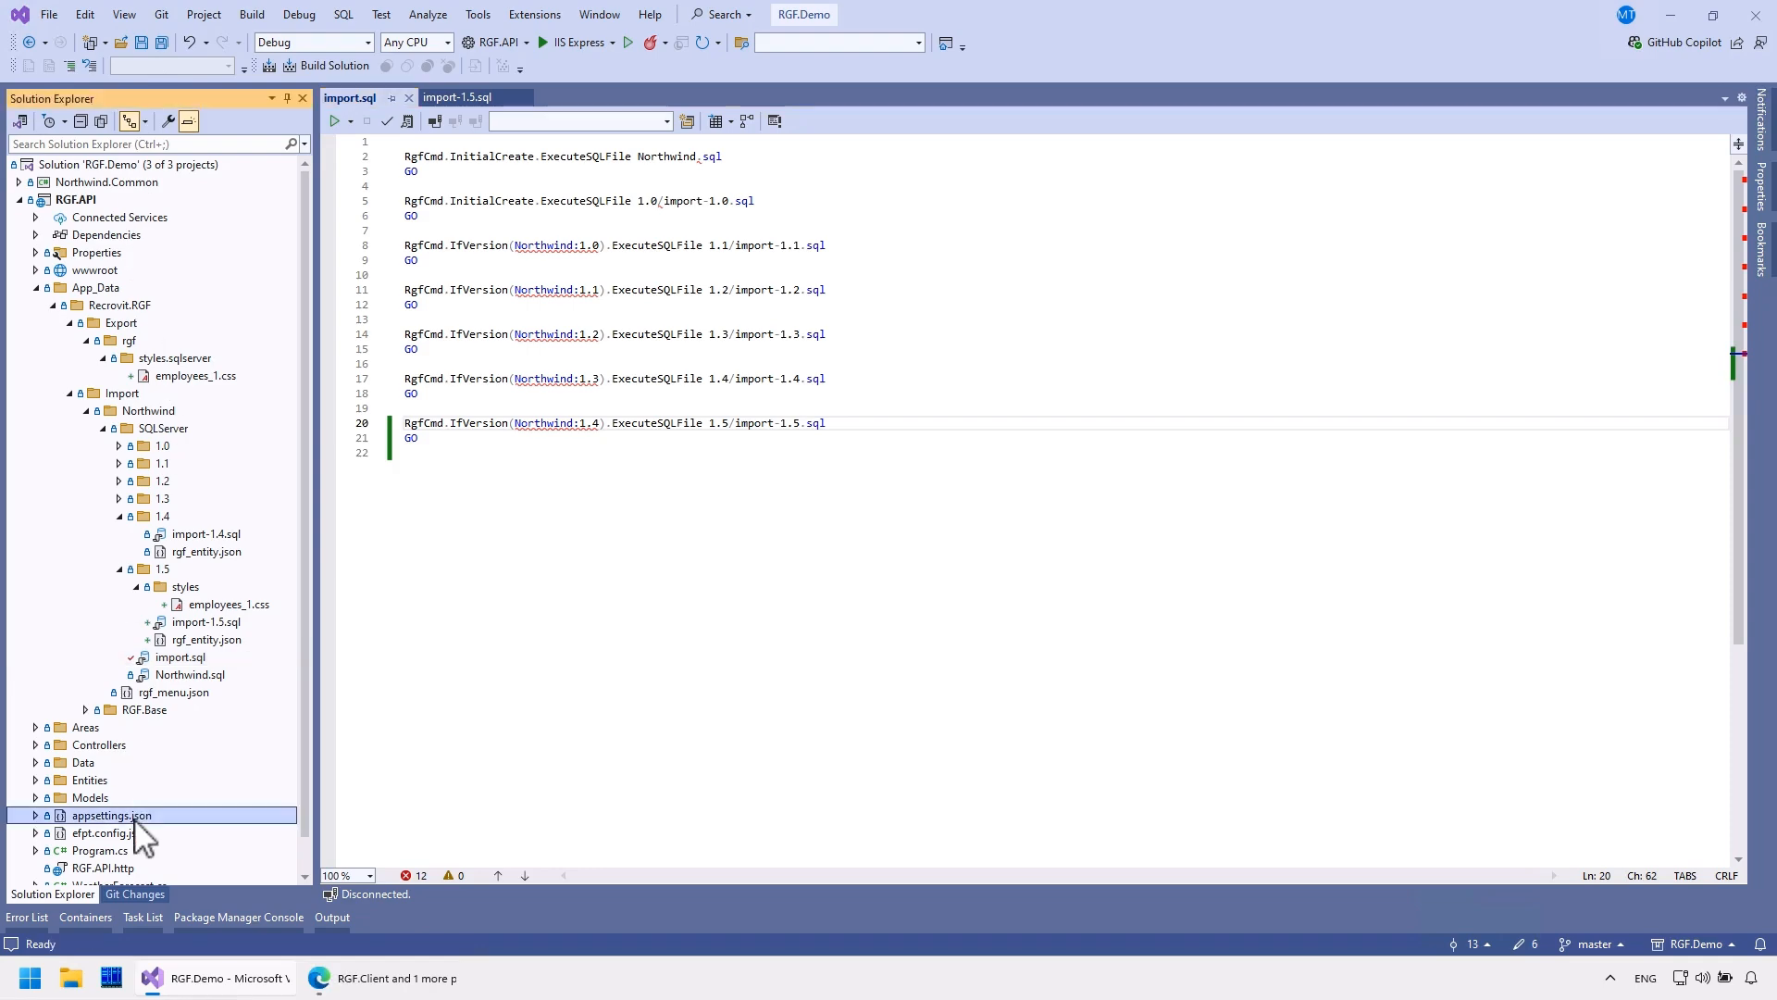
{"action": "double_click", "coordinate": [135, 818]}
{"action": "left_click", "coordinate": [769, 179]}
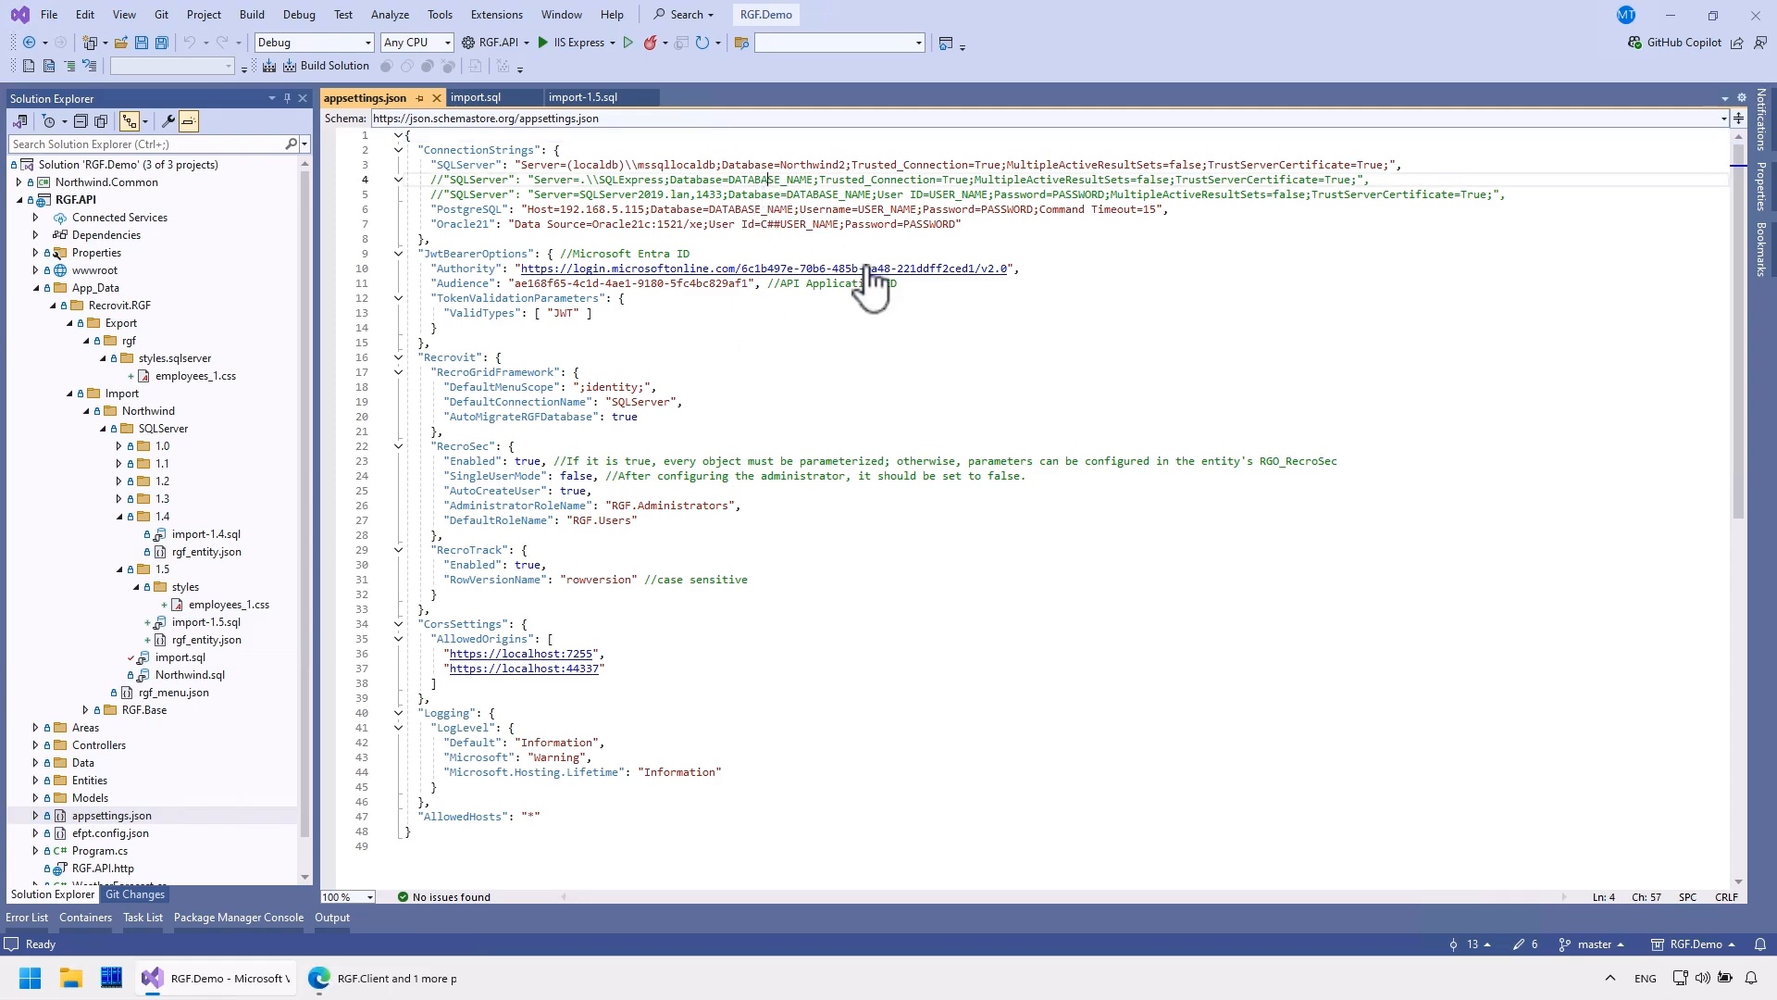
{"action": "key", "text": "Home"}
{"action": "key", "text": "Home"}
{"action": "key", "text": "shift+Up"}
{"action": "key", "text": "Down"}
{"action": "key", "text": "ctrl+v"}
Rename the duplicated connection string to SQLServerN3 and set its database to Northwind3
{"action": "key", "text": "Up"}
{"action": "key", "text": "ctrl+Right"}
{"action": "key", "text": "ctrl+Right"}
{"action": "key", "text": "ctrl+Right"}
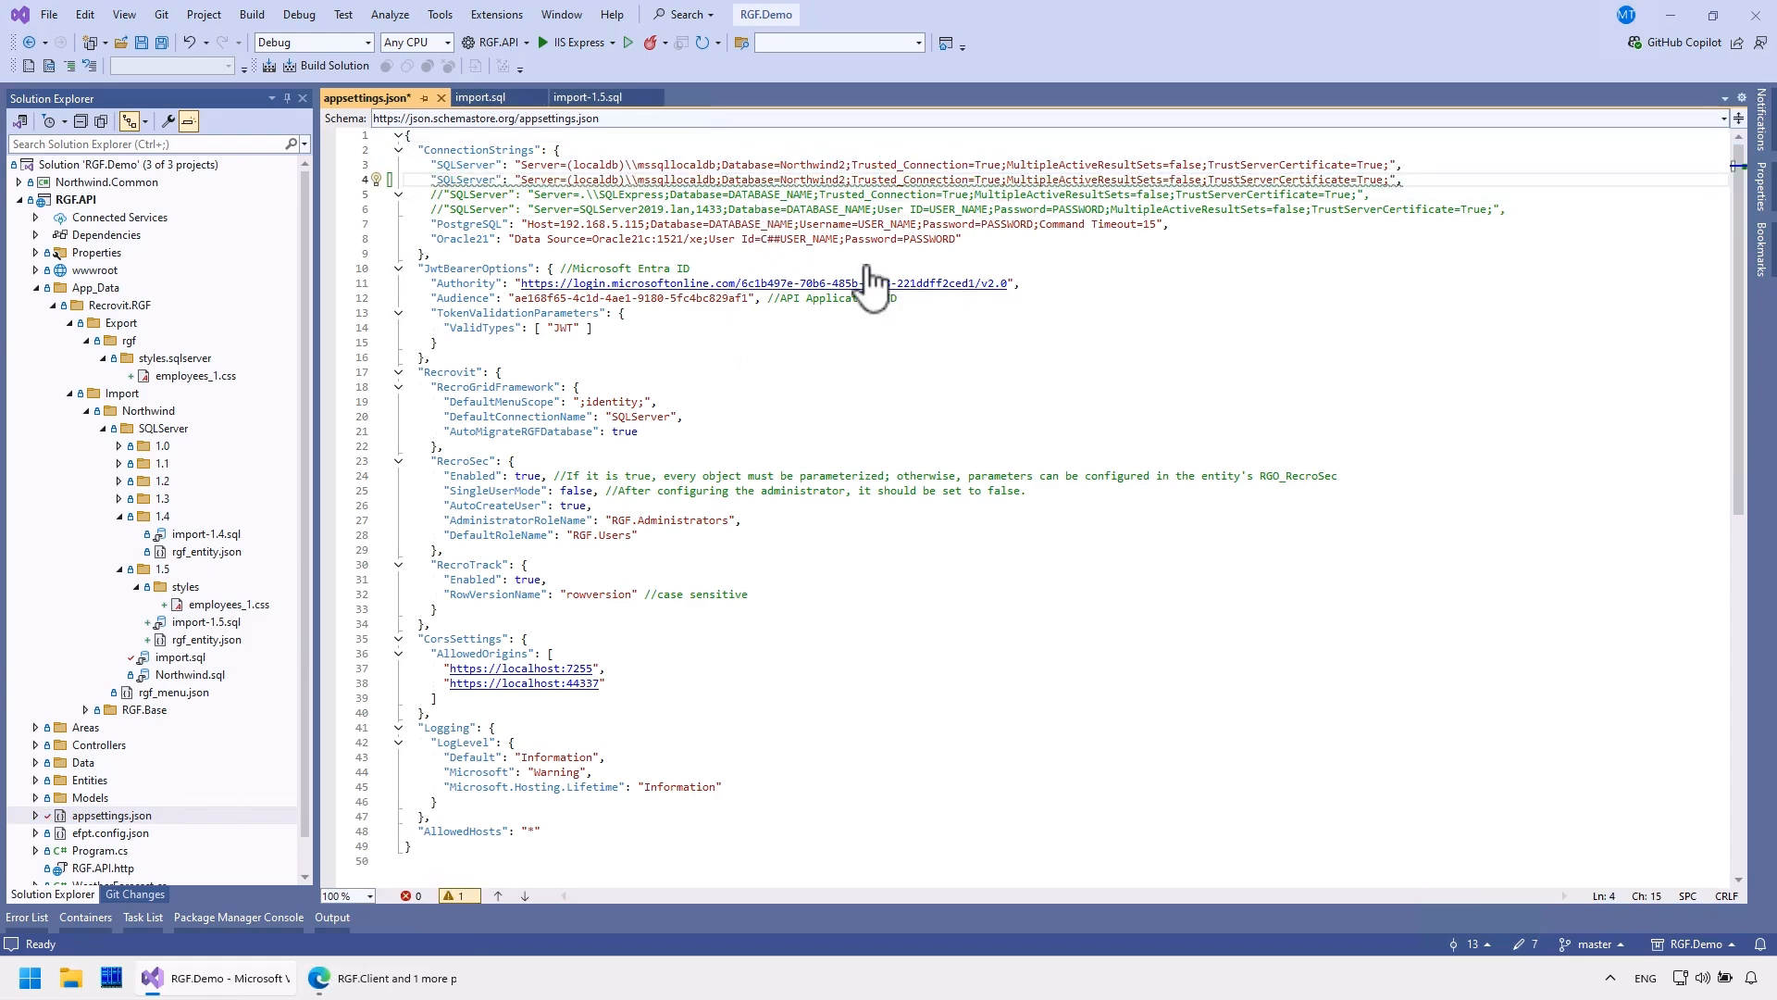
{"action": "type", "text": "N3"}
{"action": "key", "text": "ctrl+Right"}
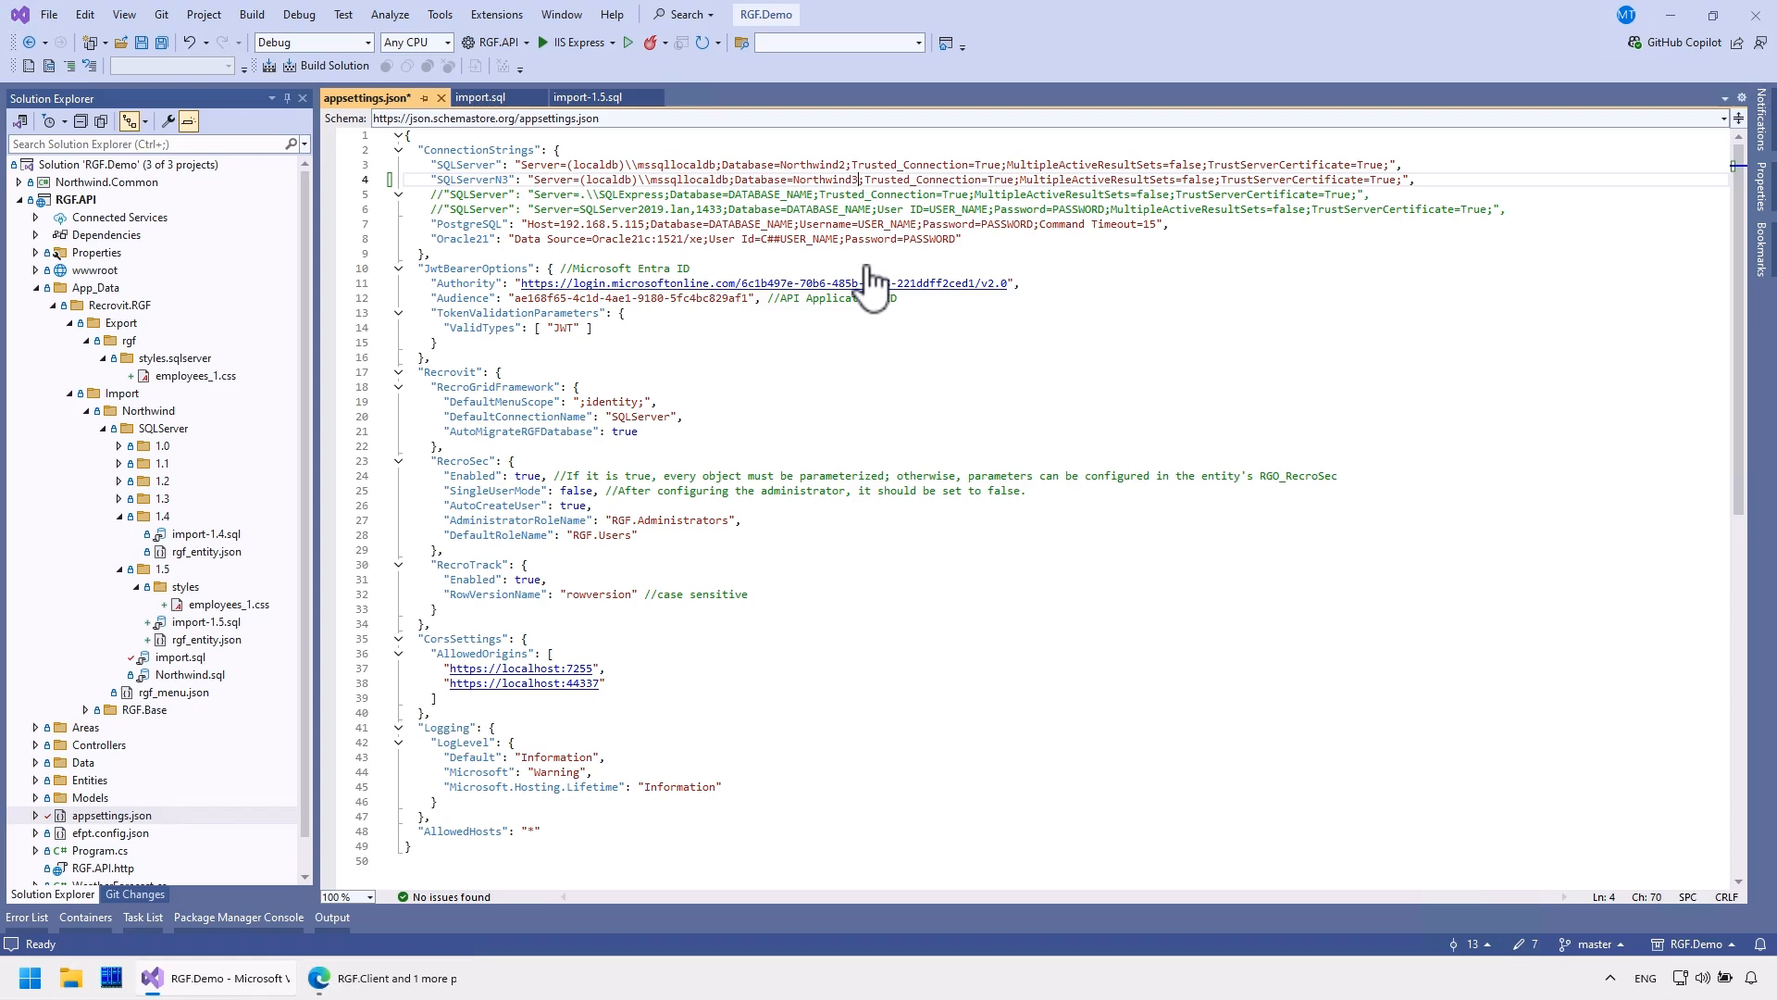
Set DefaultConnectionName to SQLServerN3, save appsettings.json and build the solution
{"action": "left_click", "coordinate": [667, 421]}
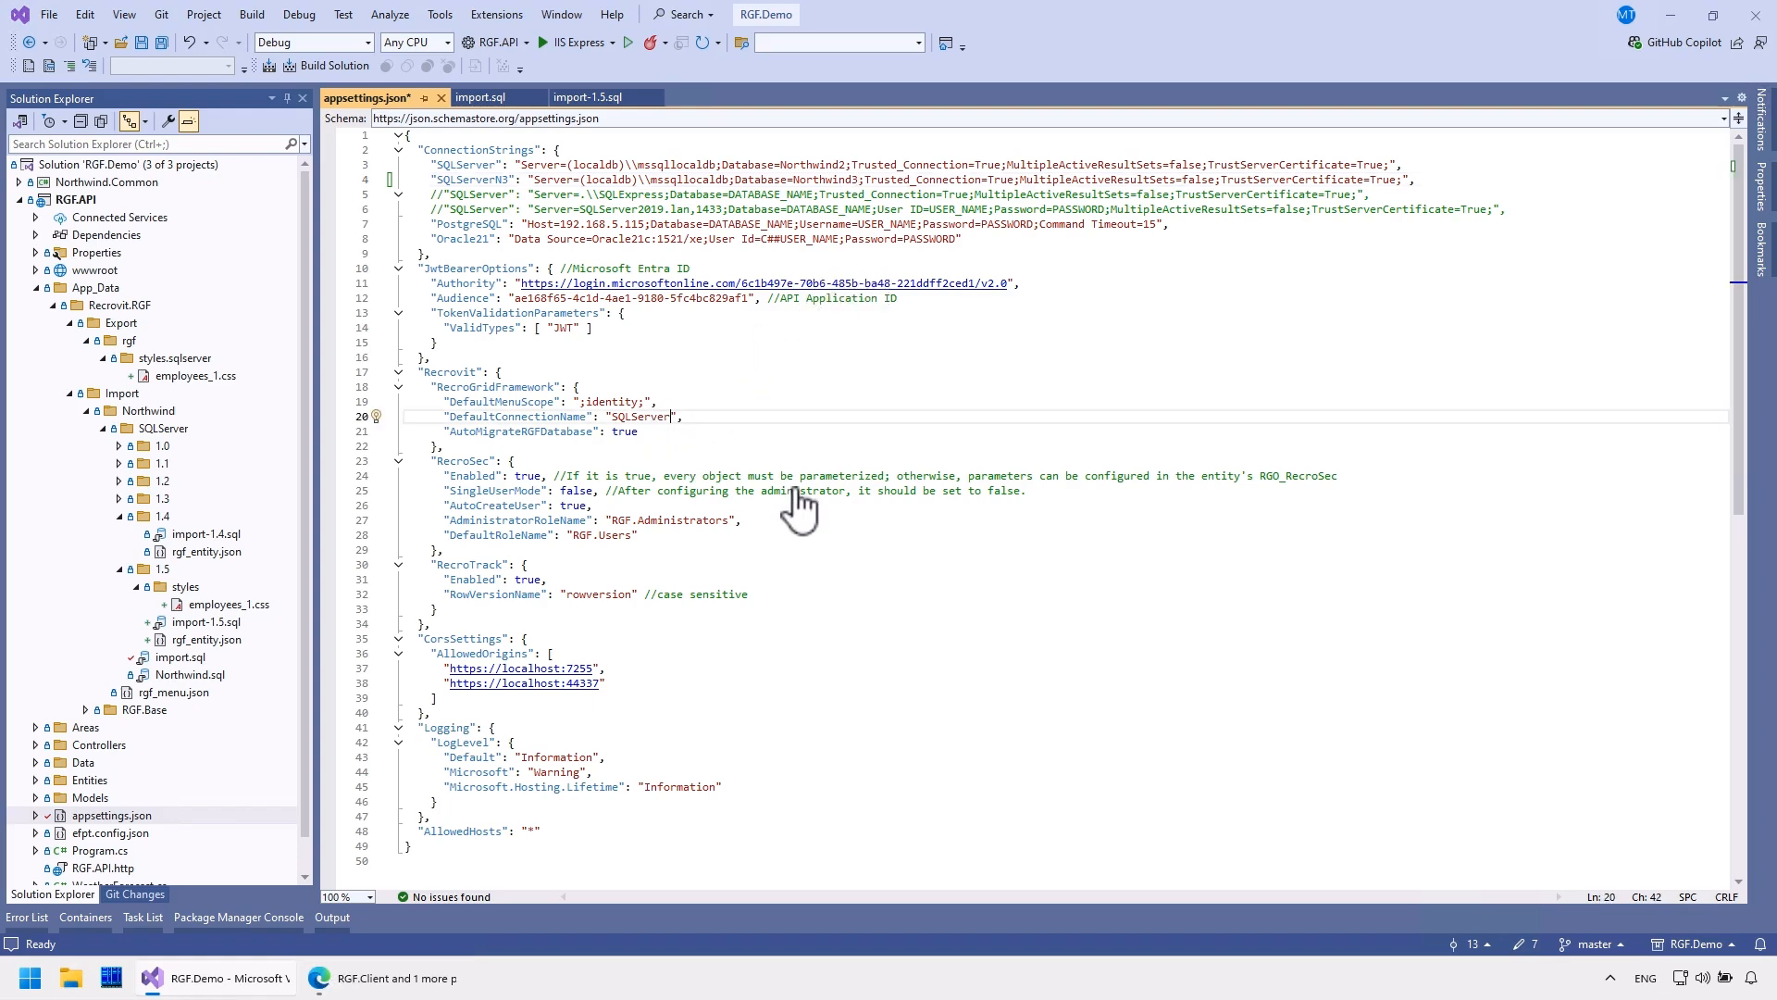
{"action": "type", "text": "N3"}
{"action": "left_click", "coordinate": [161, 44]}
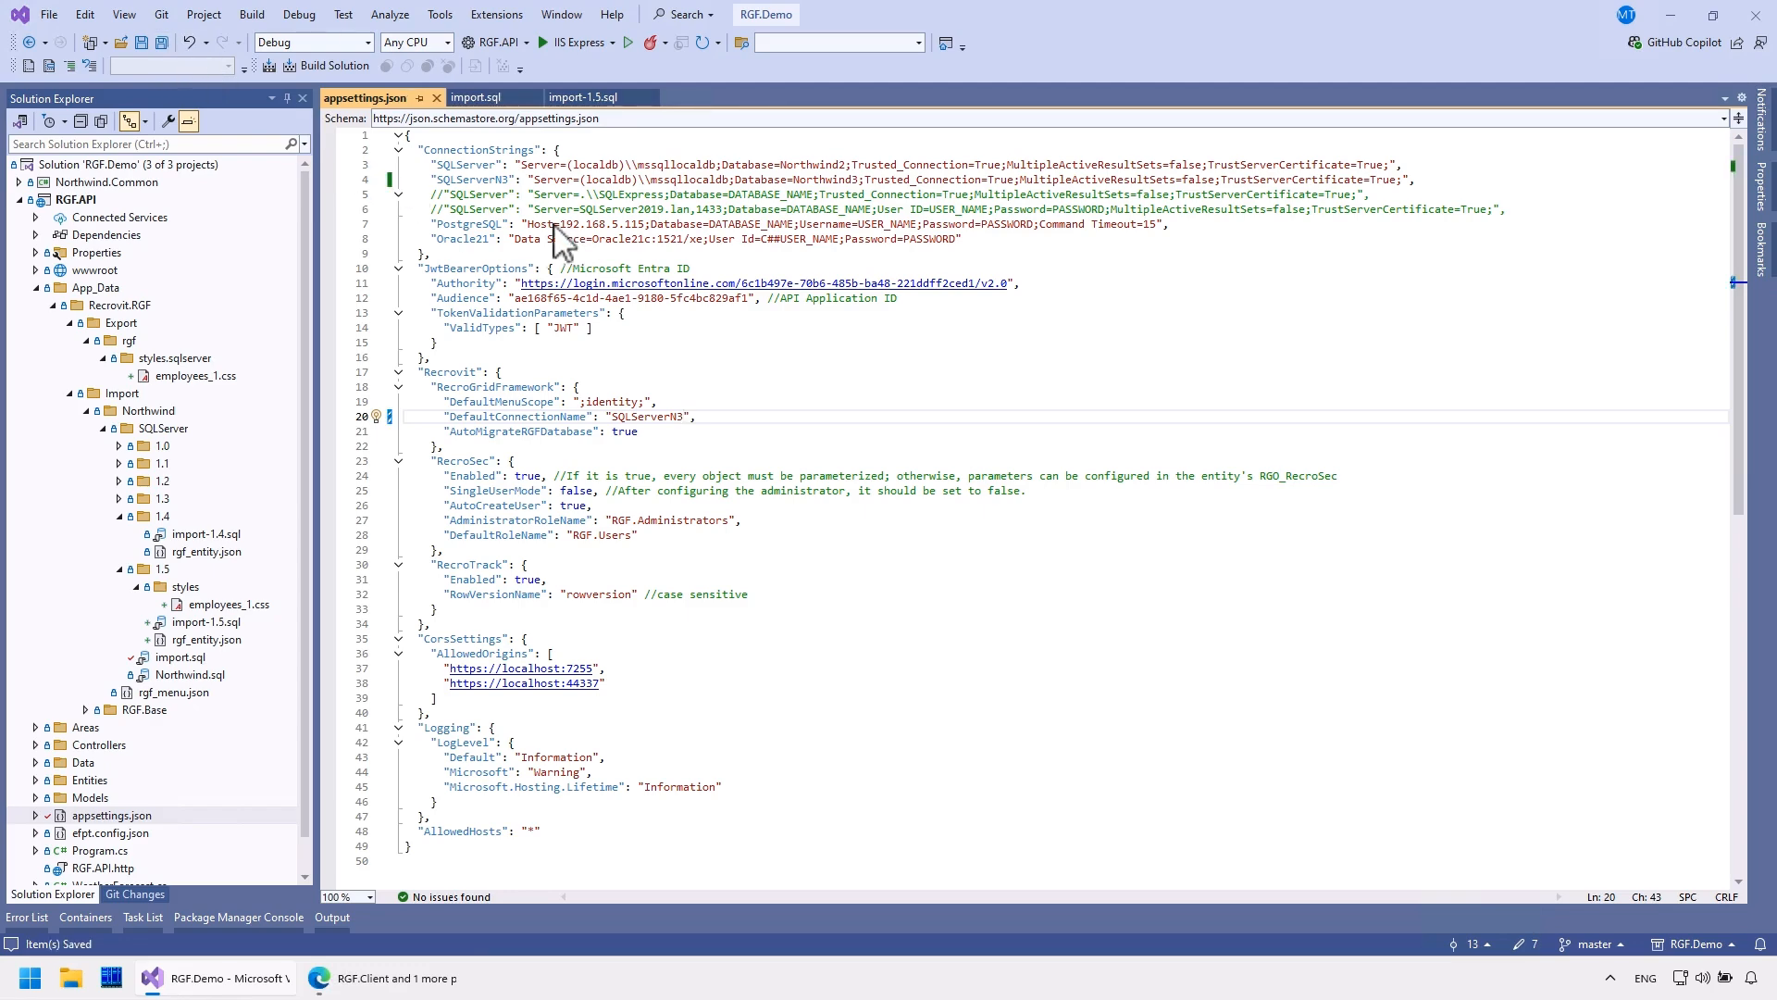
{"action": "left_click", "coordinate": [351, 70]}
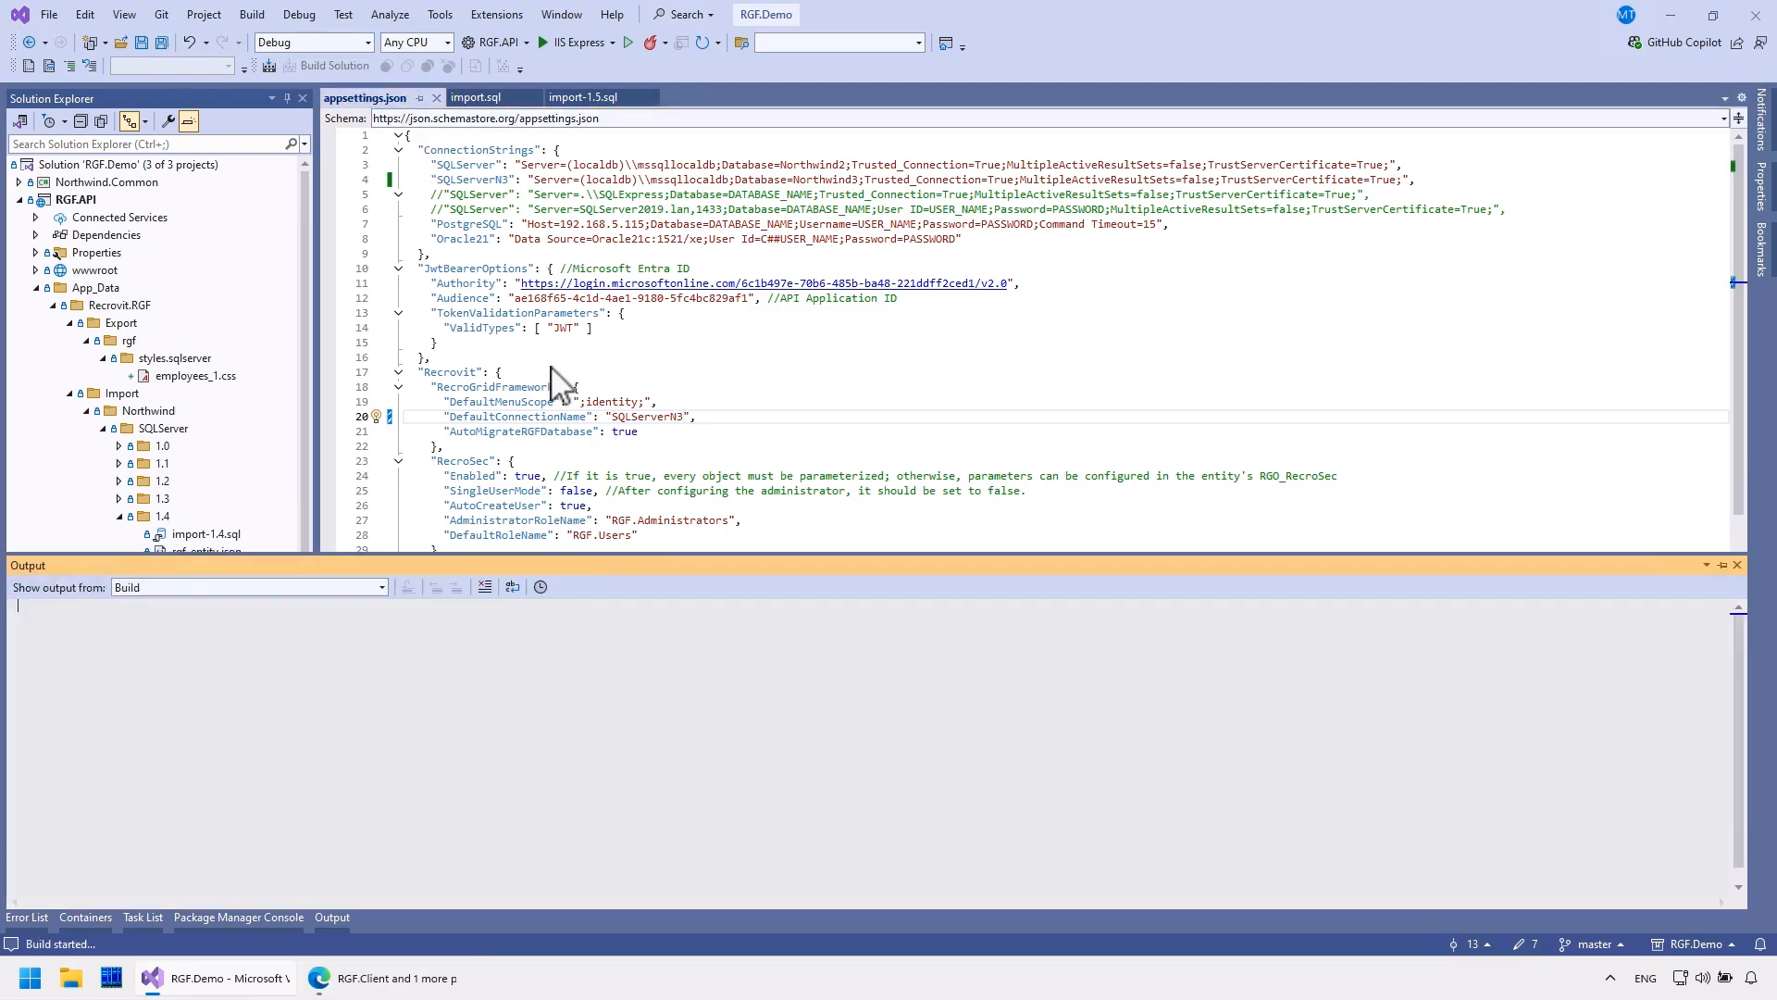
Set SingleUserMode in the RecroSec section to true and run RGF.API without debugging
{"action": "left_click", "coordinate": [603, 490]}
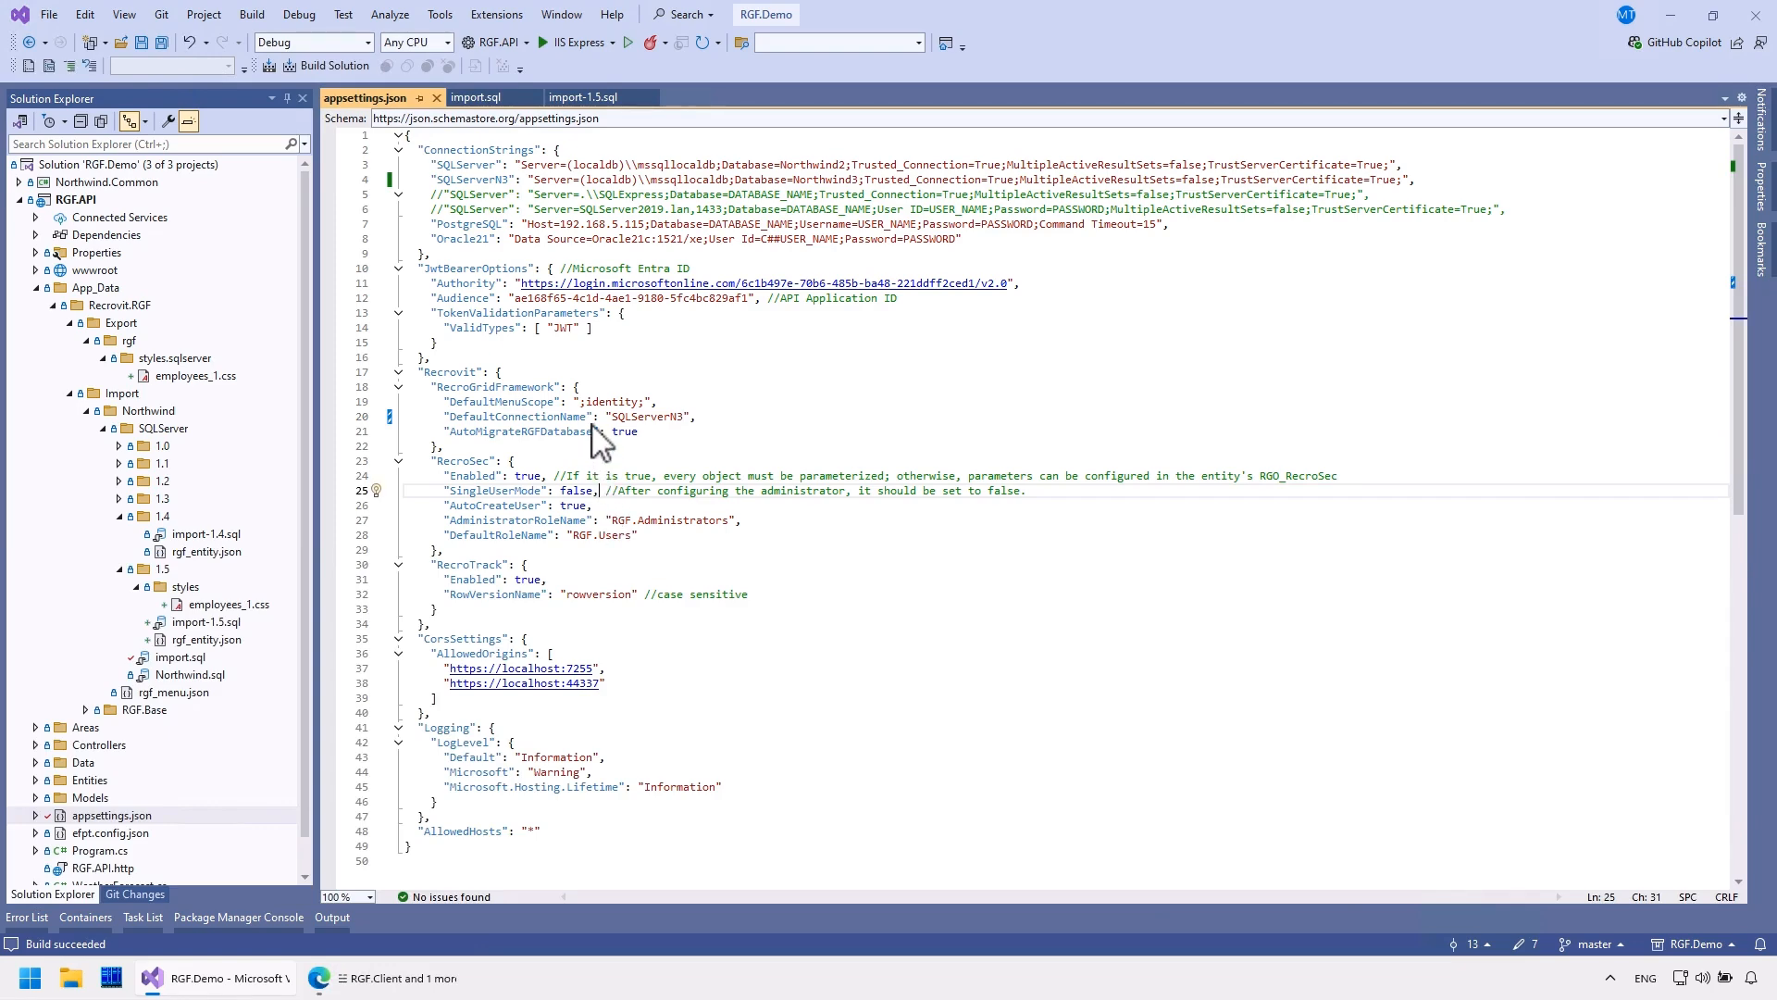
{"action": "double_click", "coordinate": [574, 491]}
{"action": "type", "text": "true"}
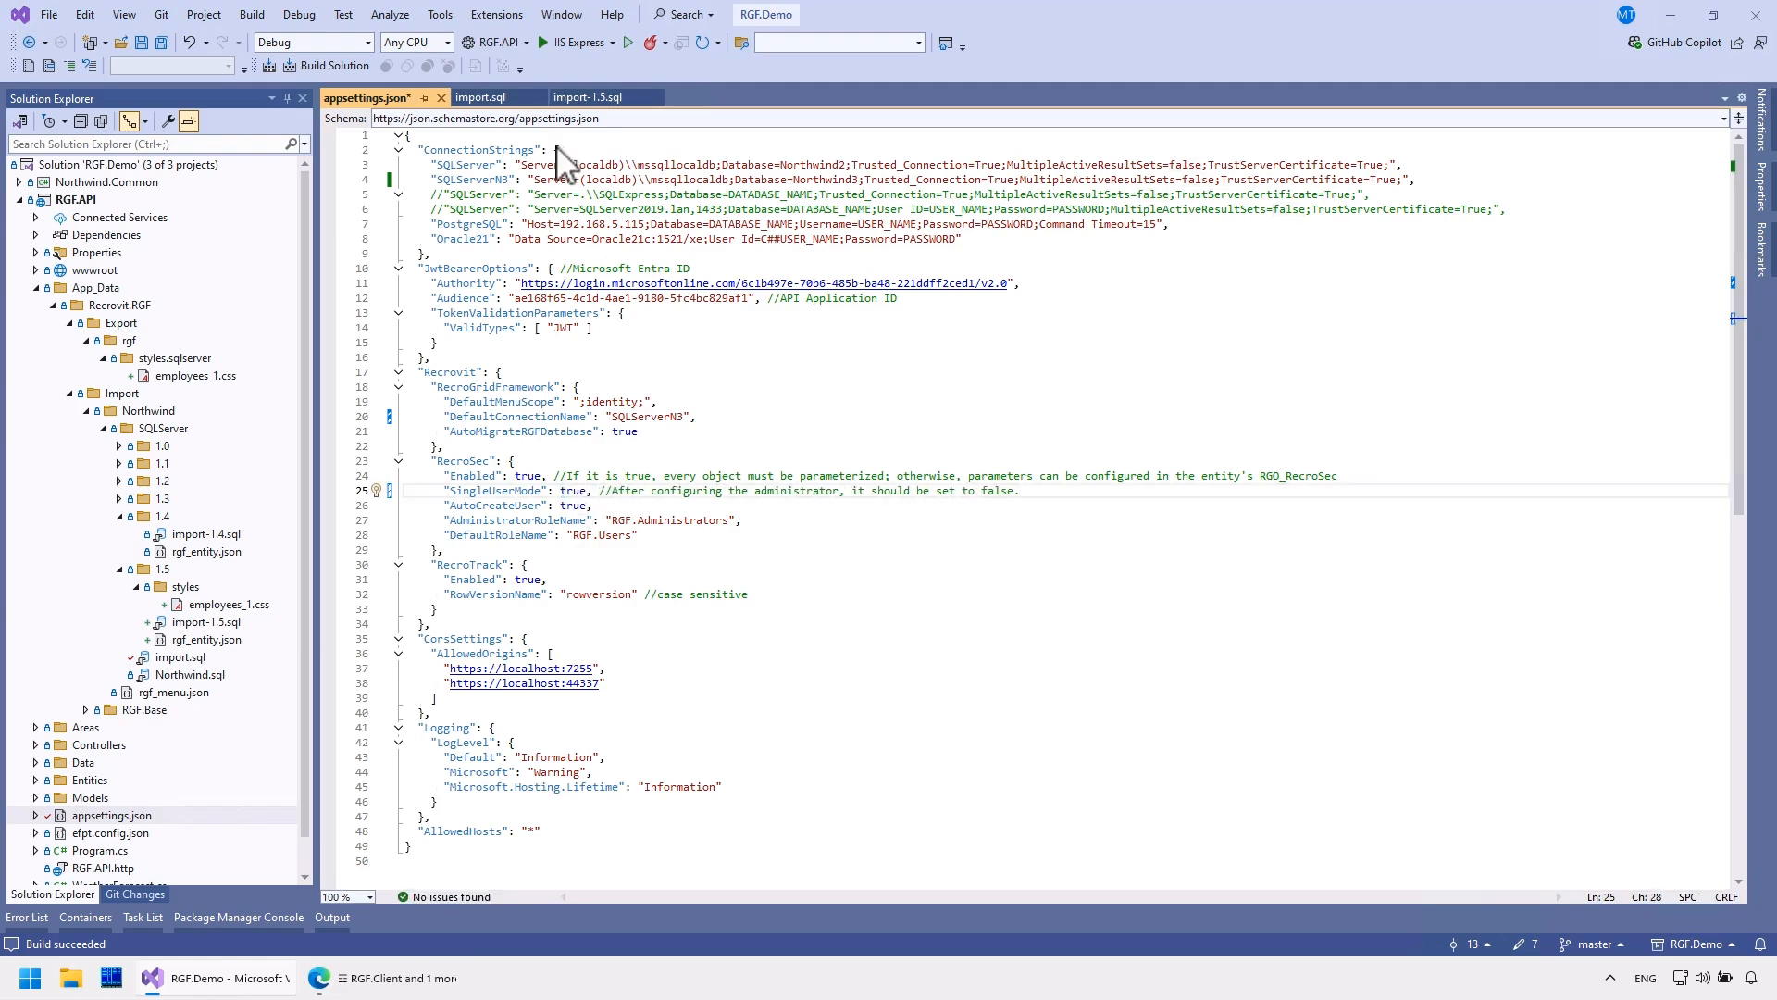
{"action": "left_click", "coordinate": [630, 42]}
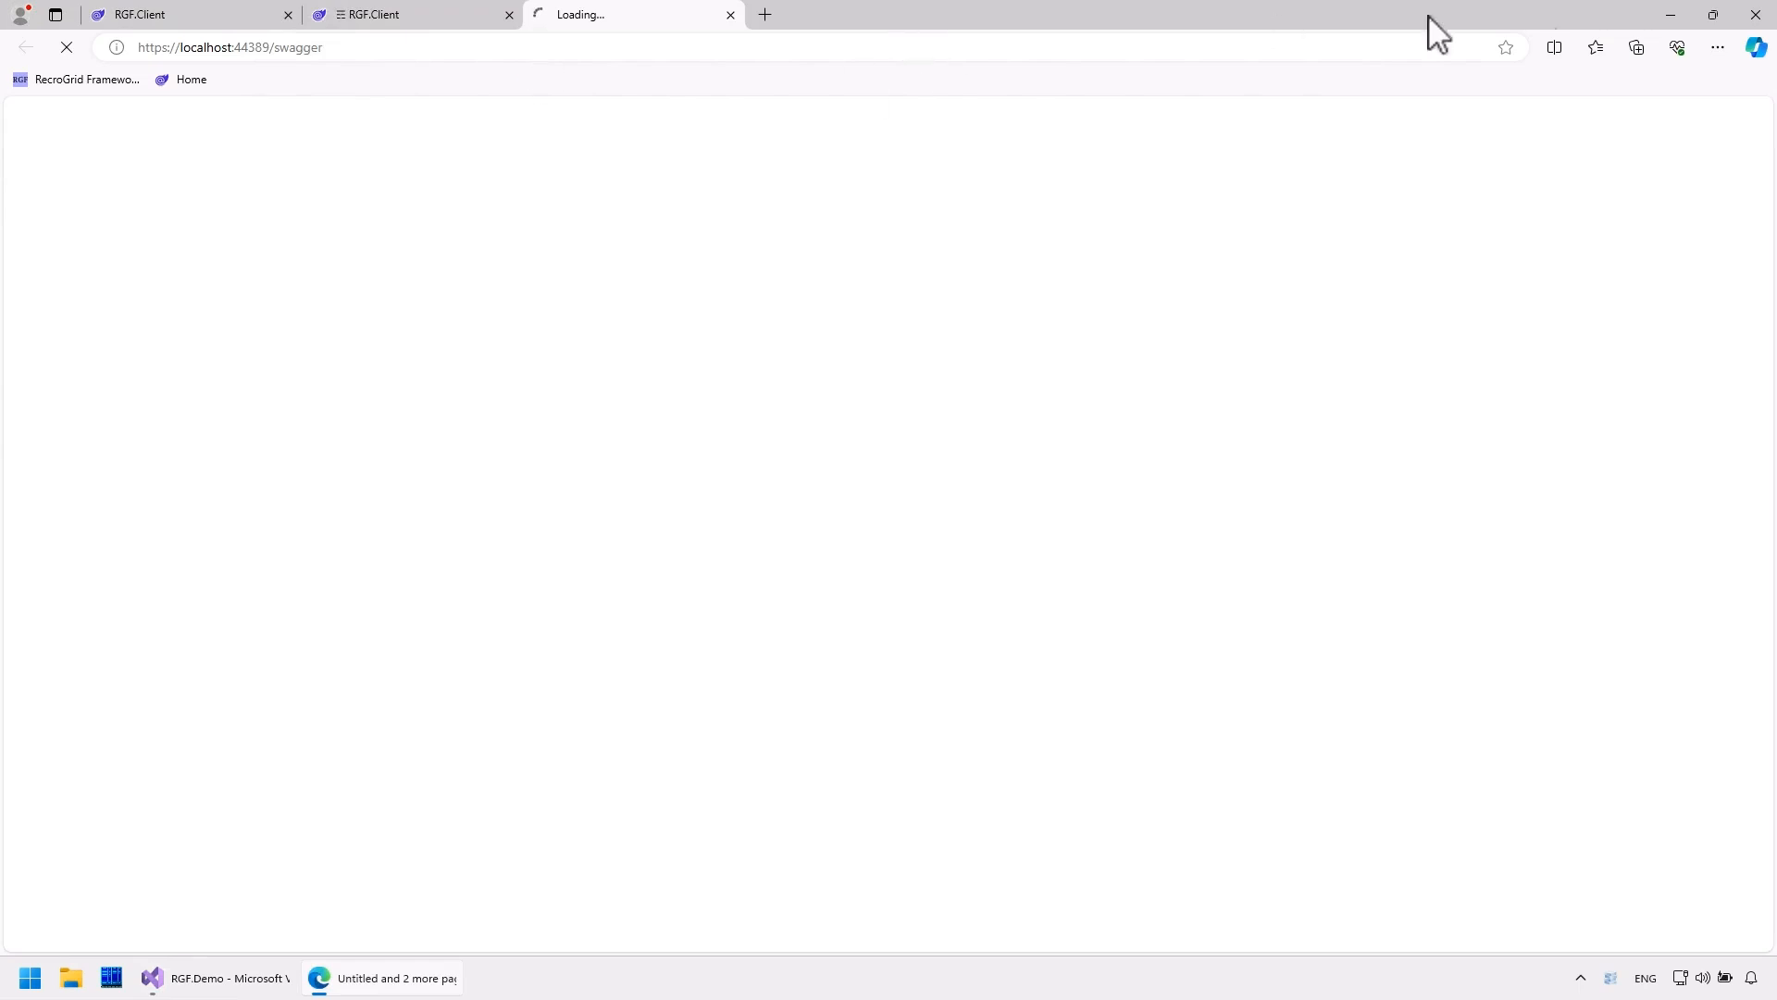
Shrink the opened browser window, return to Visual Studio and select RGF.Client as the startup project
{"action": "left_click", "coordinate": [1712, 15]}
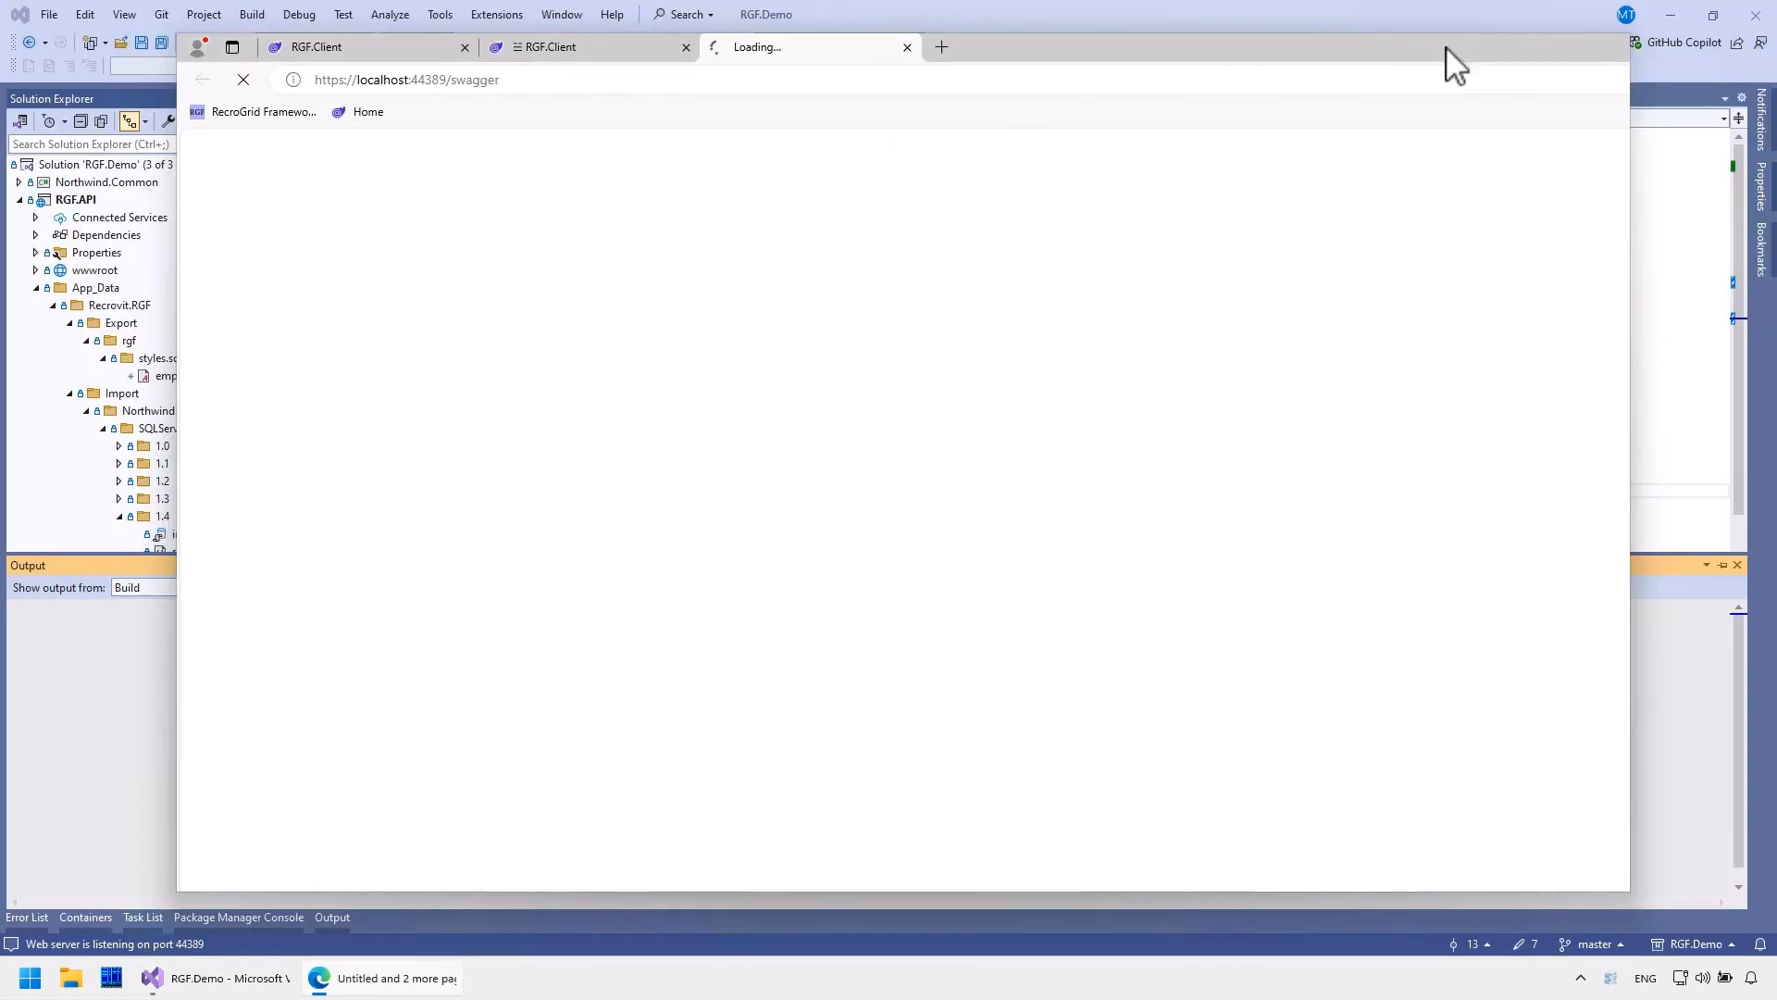
{"action": "left_click", "coordinate": [1081, 14]}
{"action": "left_click", "coordinate": [517, 45]}
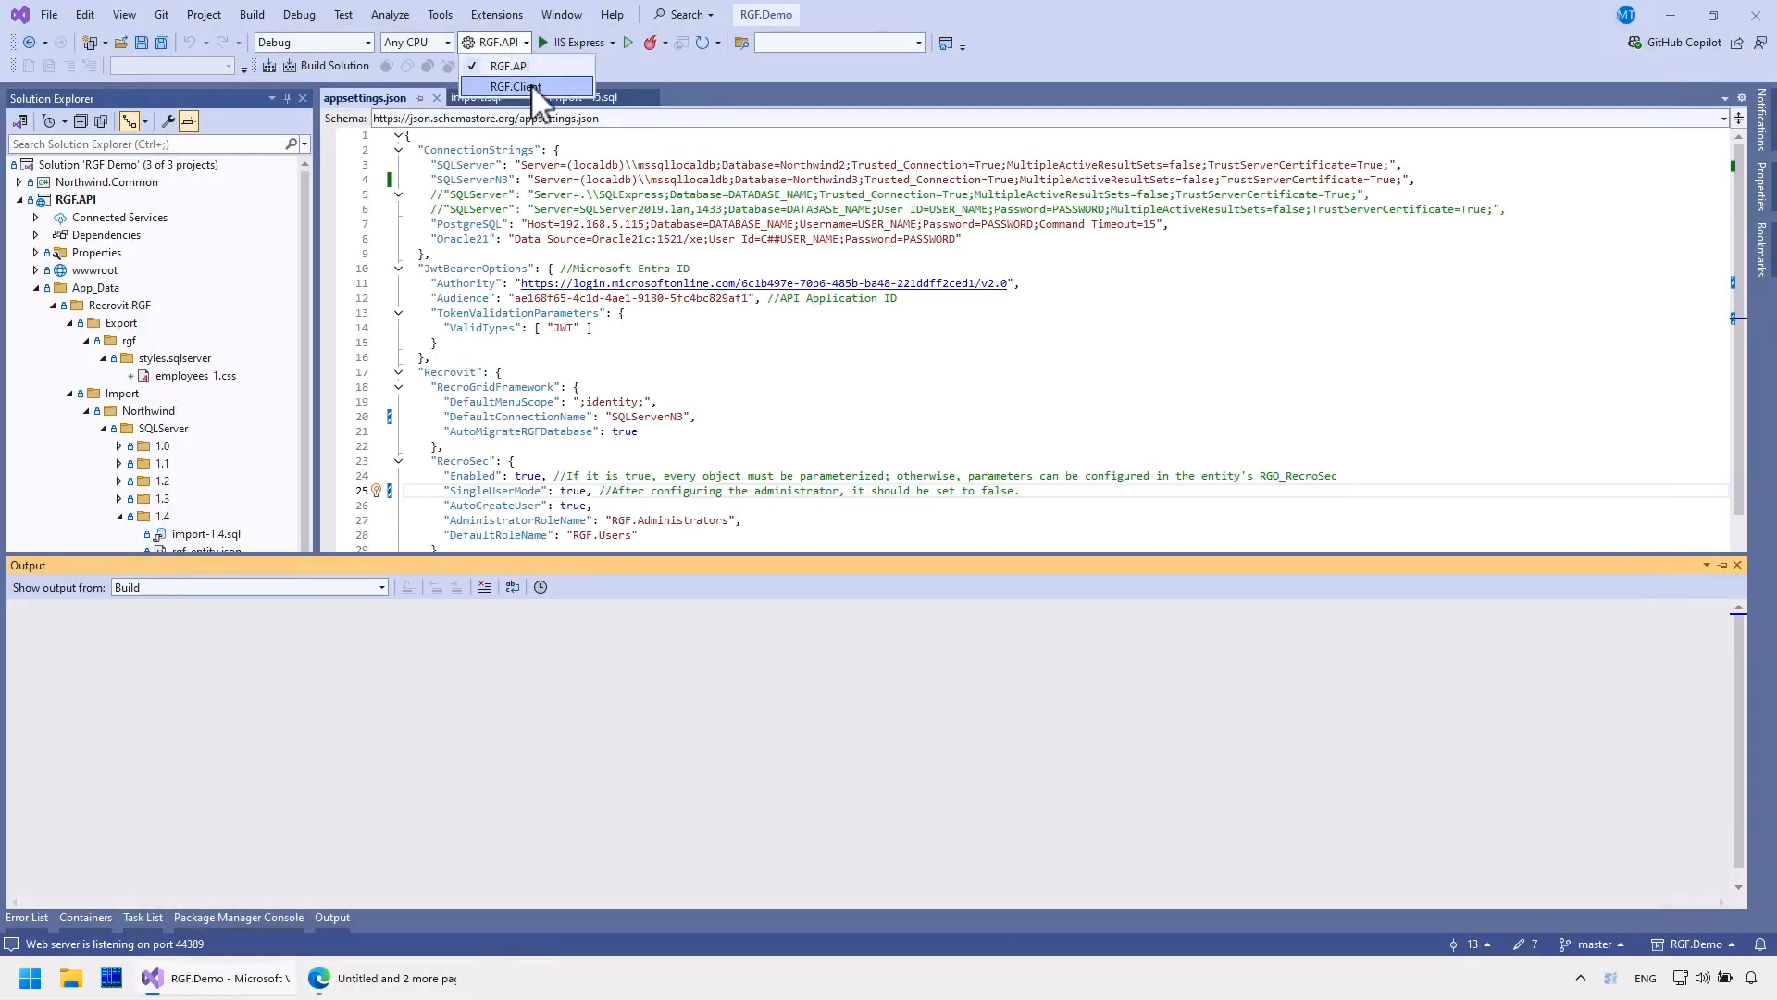
{"action": "left_click", "coordinate": [536, 81]}
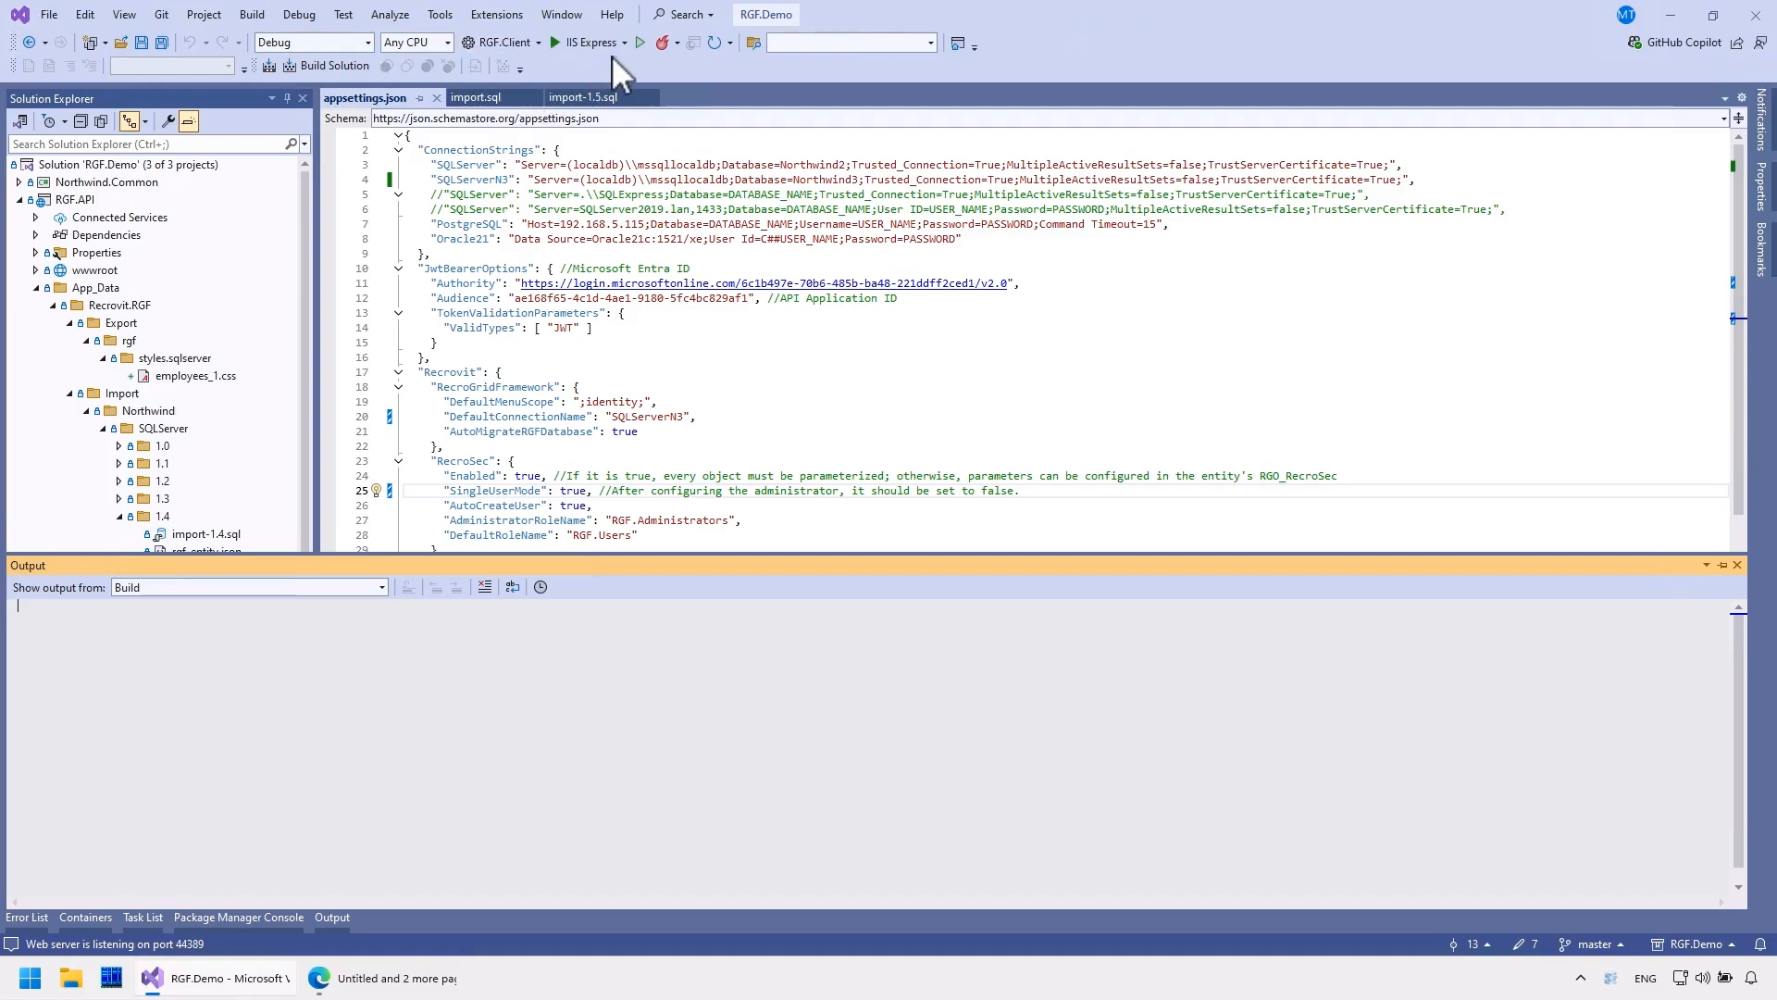
Show the RGF.API - ASP.NET Core Web Server output and examine the migration log for the 1.5 import
{"action": "left_click", "coordinate": [382, 587]}
{"action": "left_click", "coordinate": [289, 713]}
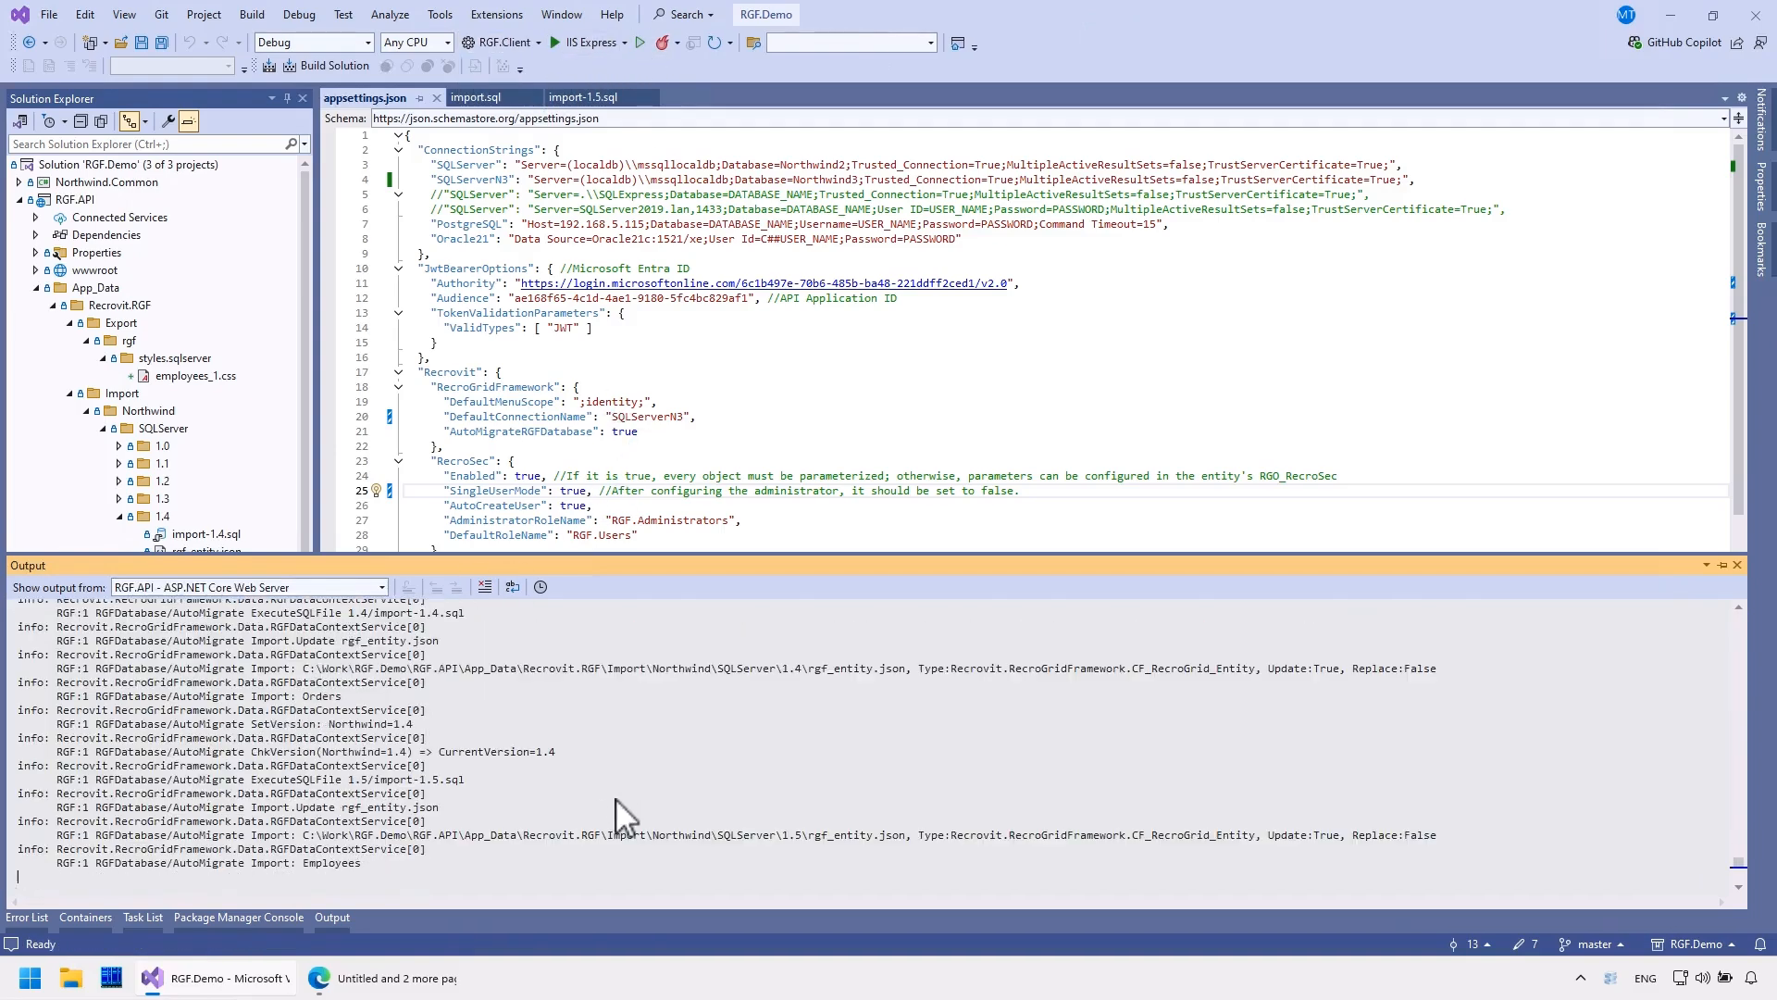
{"action": "scroll", "coordinate": [855, 759], "scroll_direction": "up", "scroll_amount": 2}
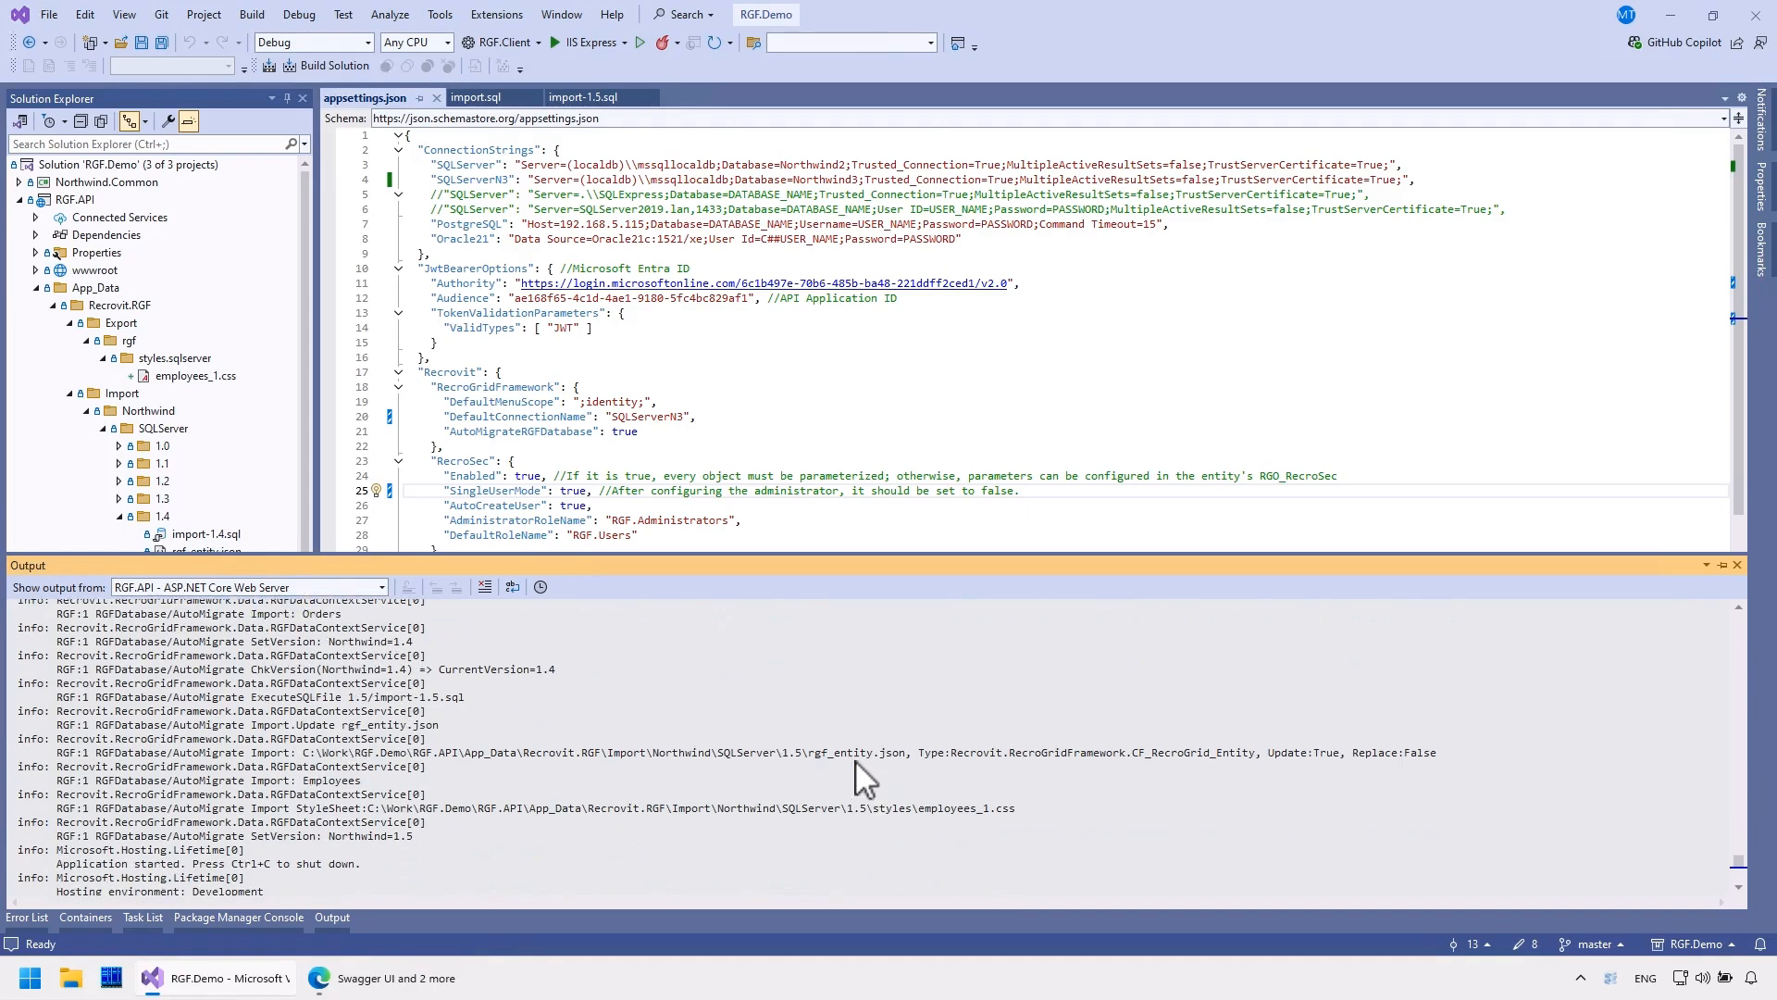
{"action": "scroll", "coordinate": [794, 770], "scroll_direction": "down", "scroll_amount": 10}
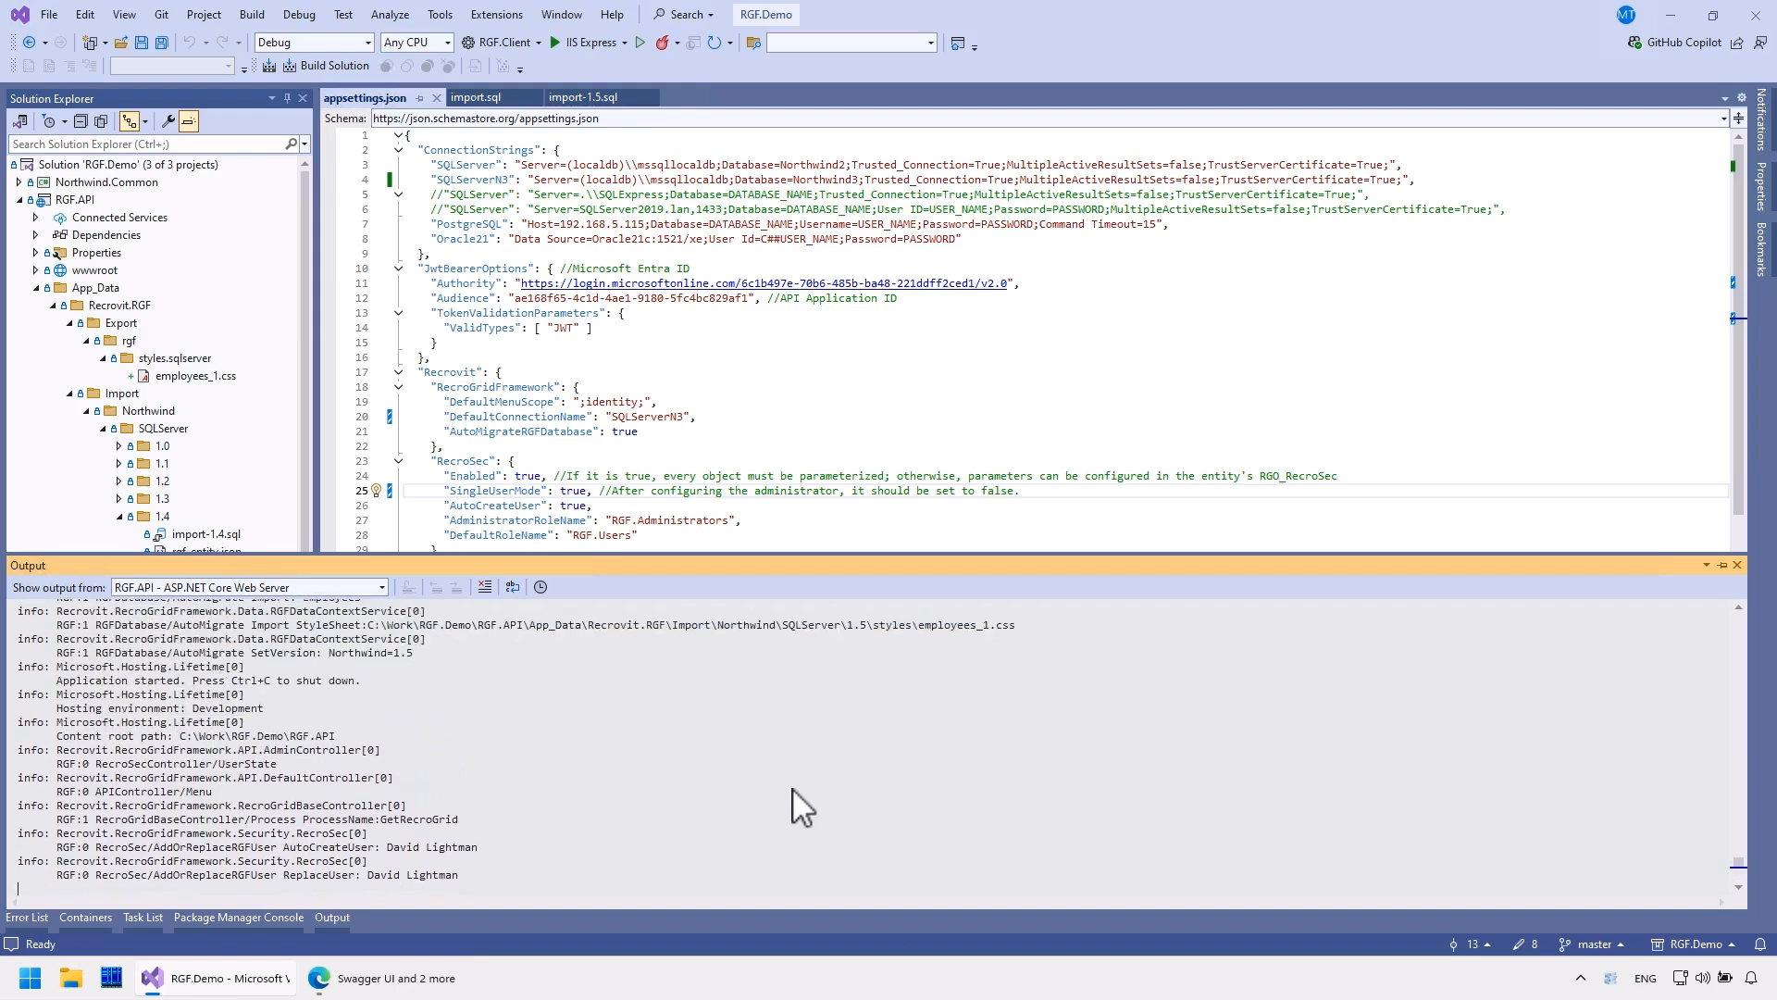
Switch to the browser, close the Swagger page and open the Northwind Employees grid in the reloaded client
{"action": "left_click", "coordinate": [407, 978]}
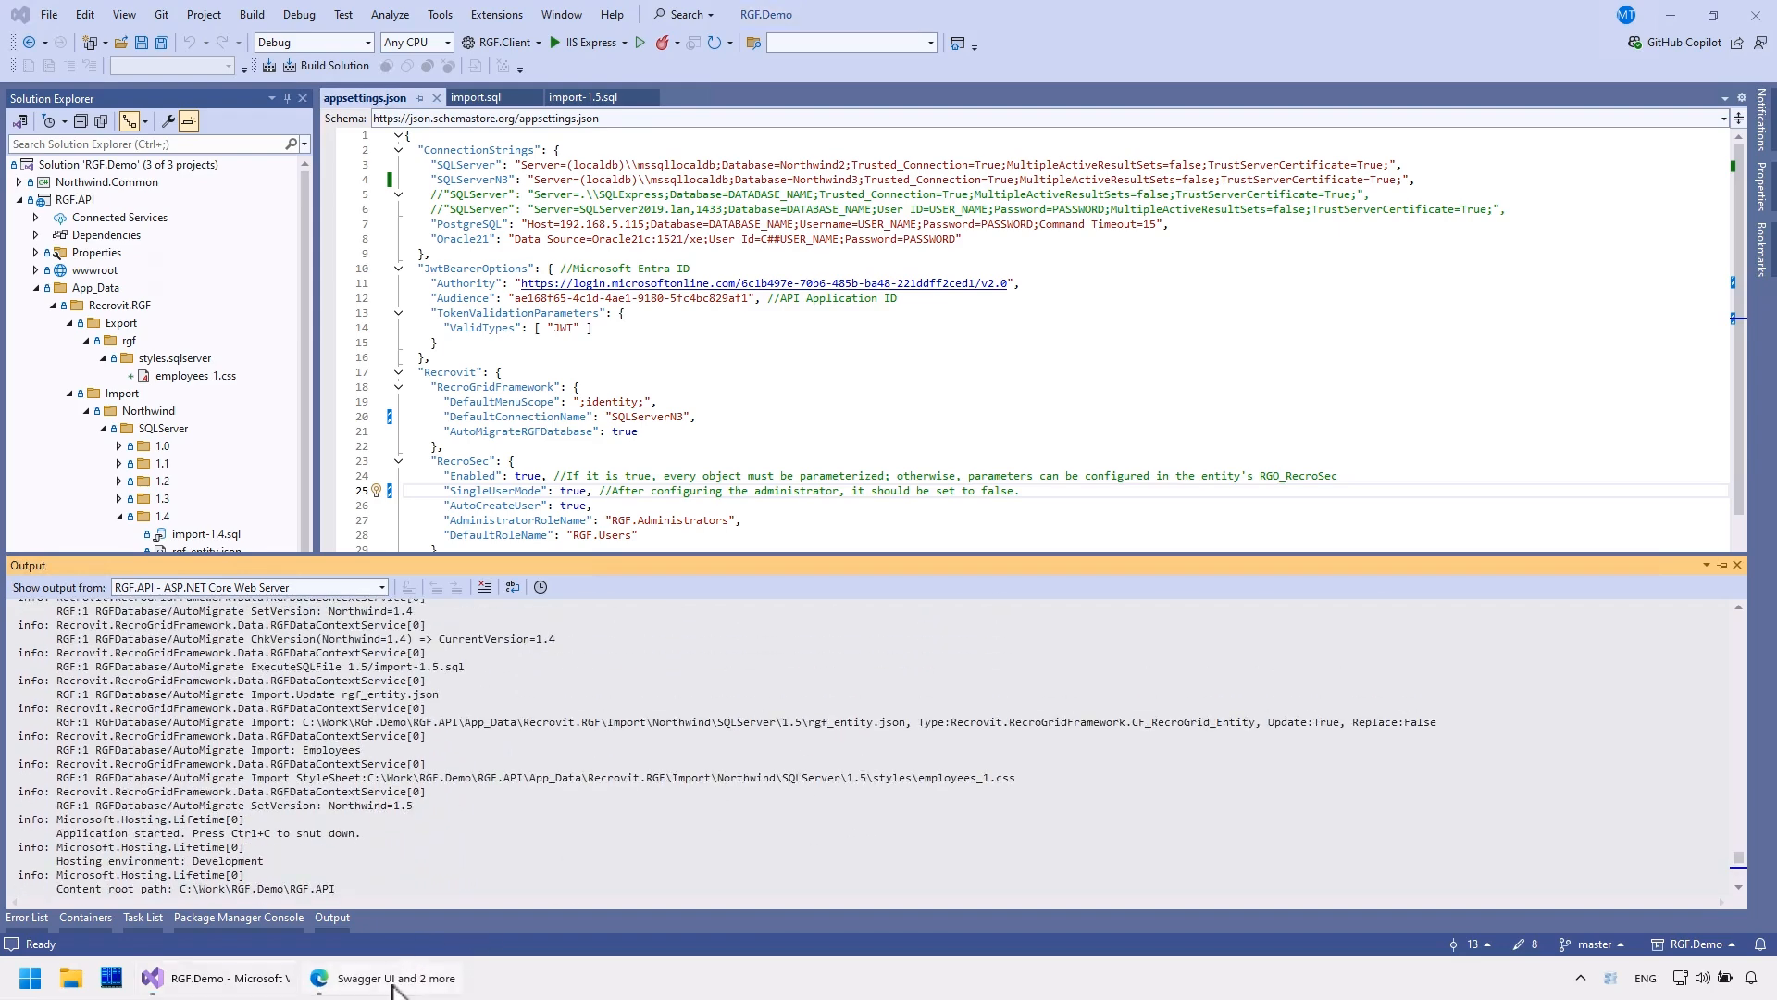
{"action": "left_click", "coordinate": [907, 55]}
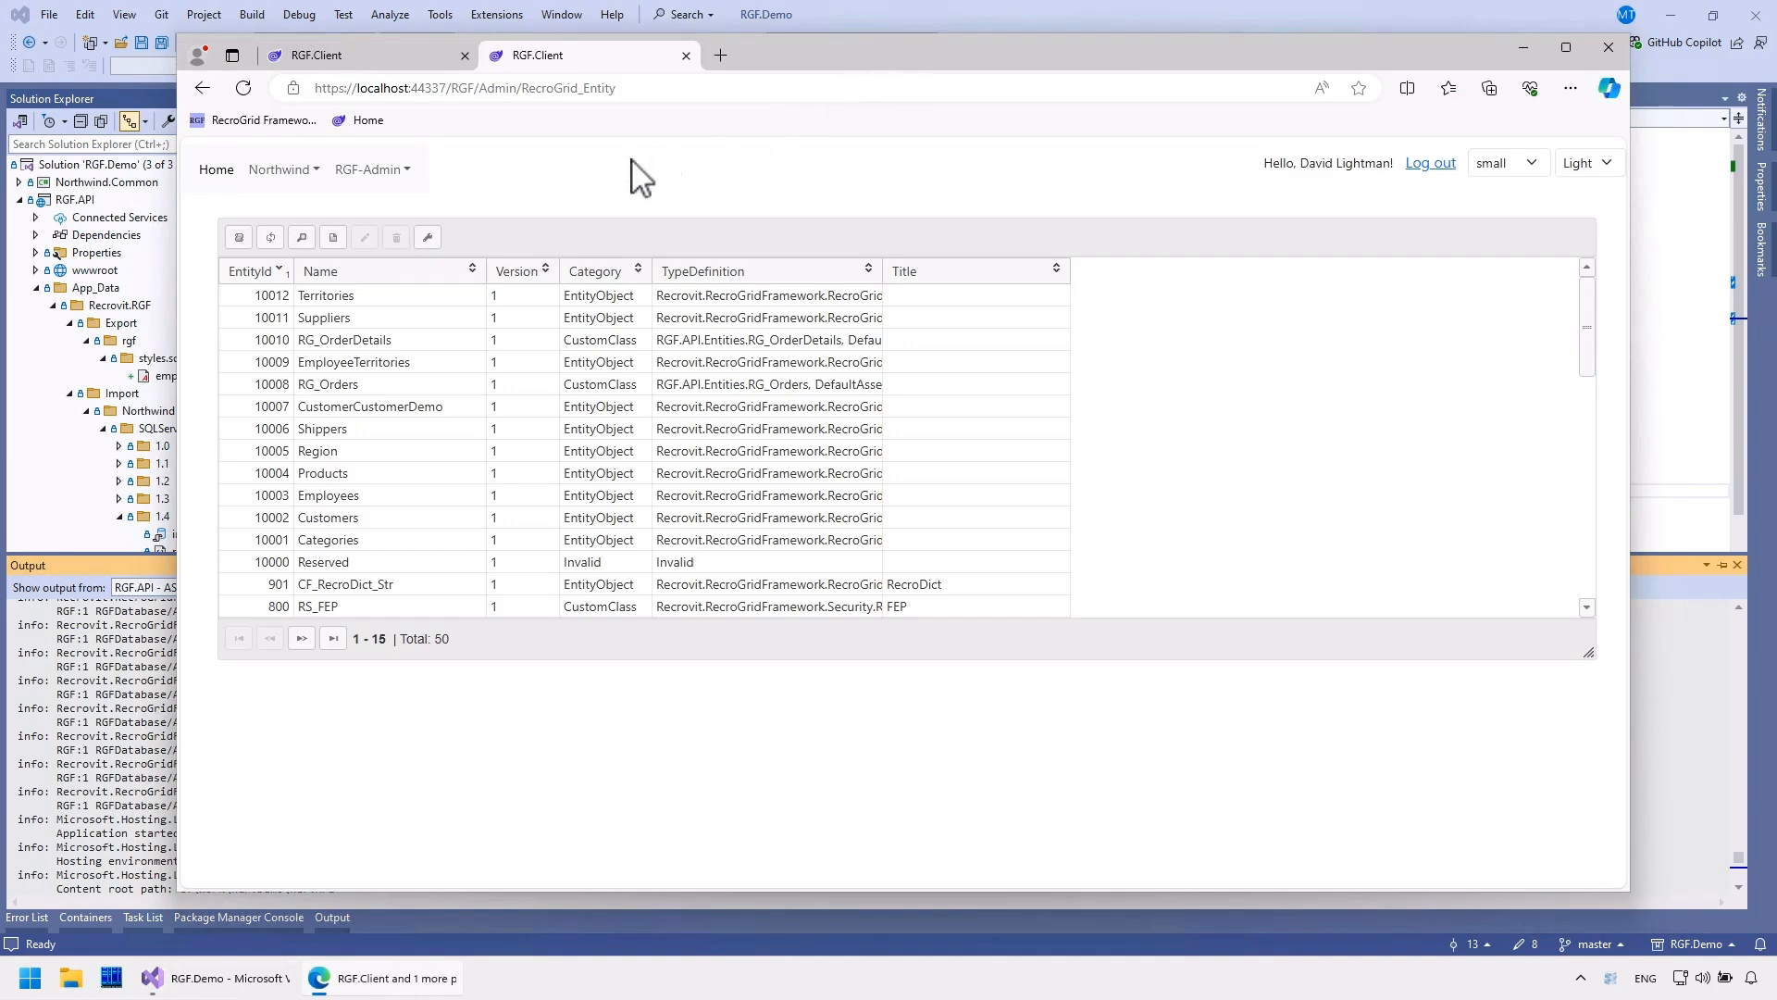
{"action": "key", "text": "F5"}
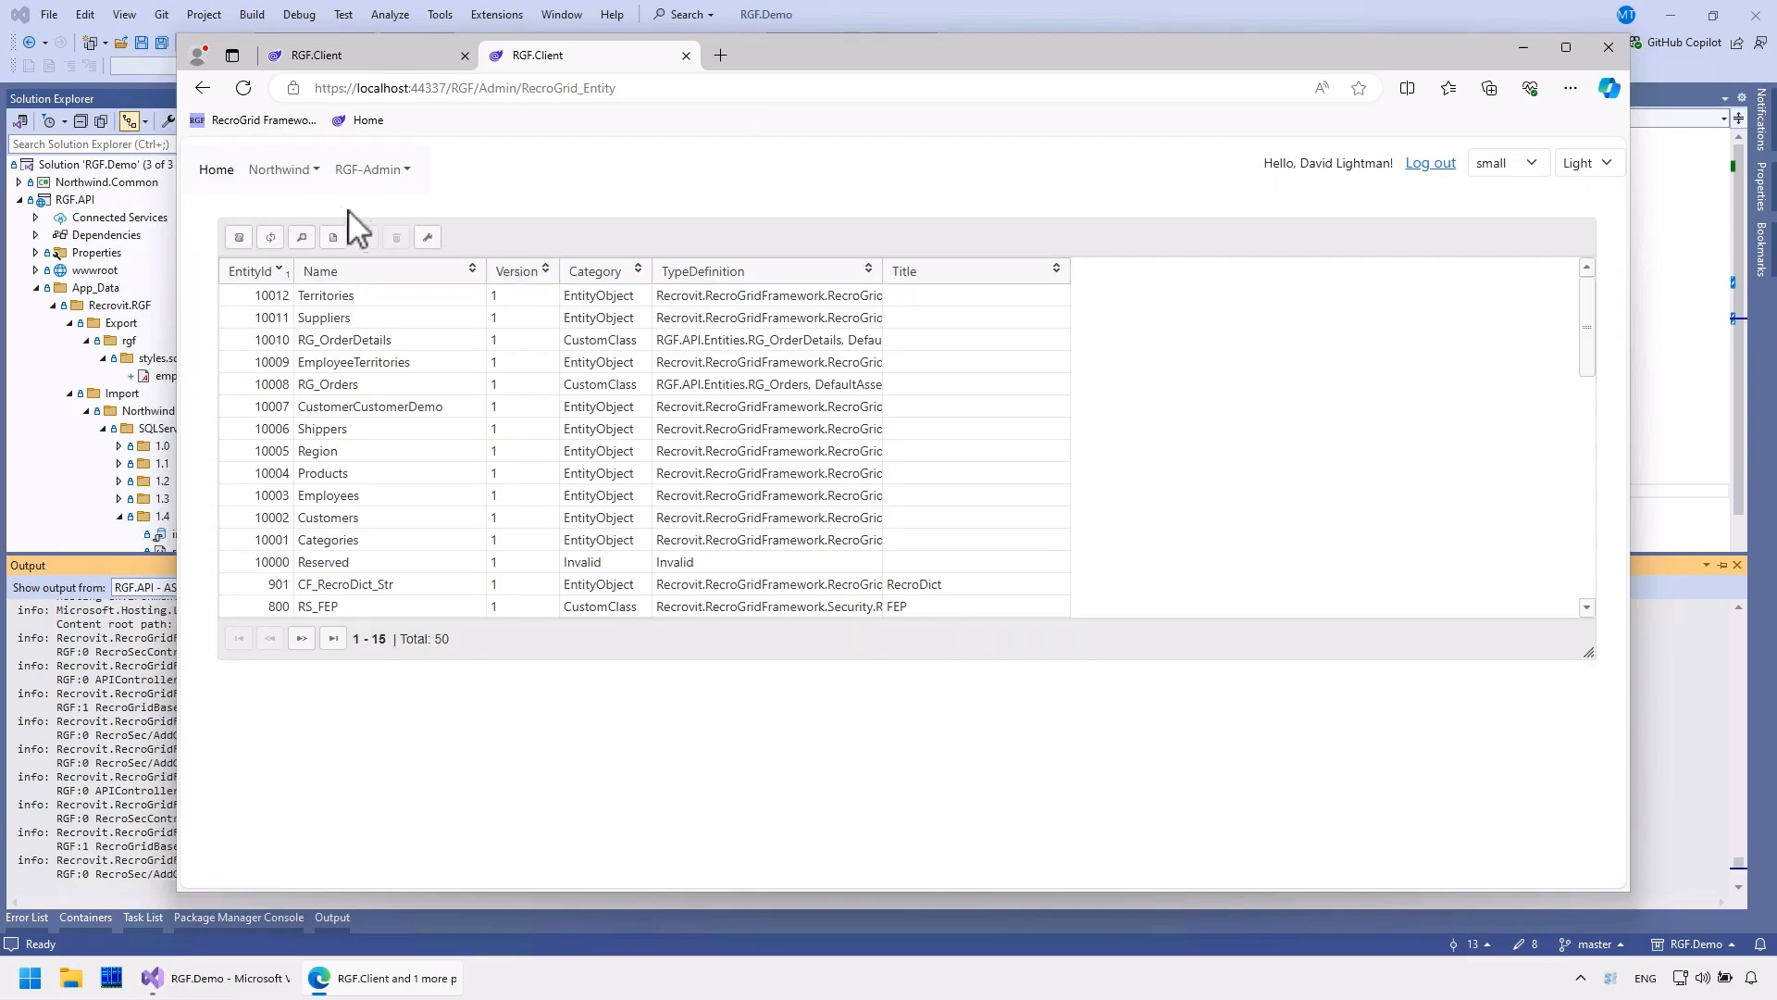
{"action": "left_click", "coordinate": [281, 170]}
{"action": "left_click", "coordinate": [301, 205]}
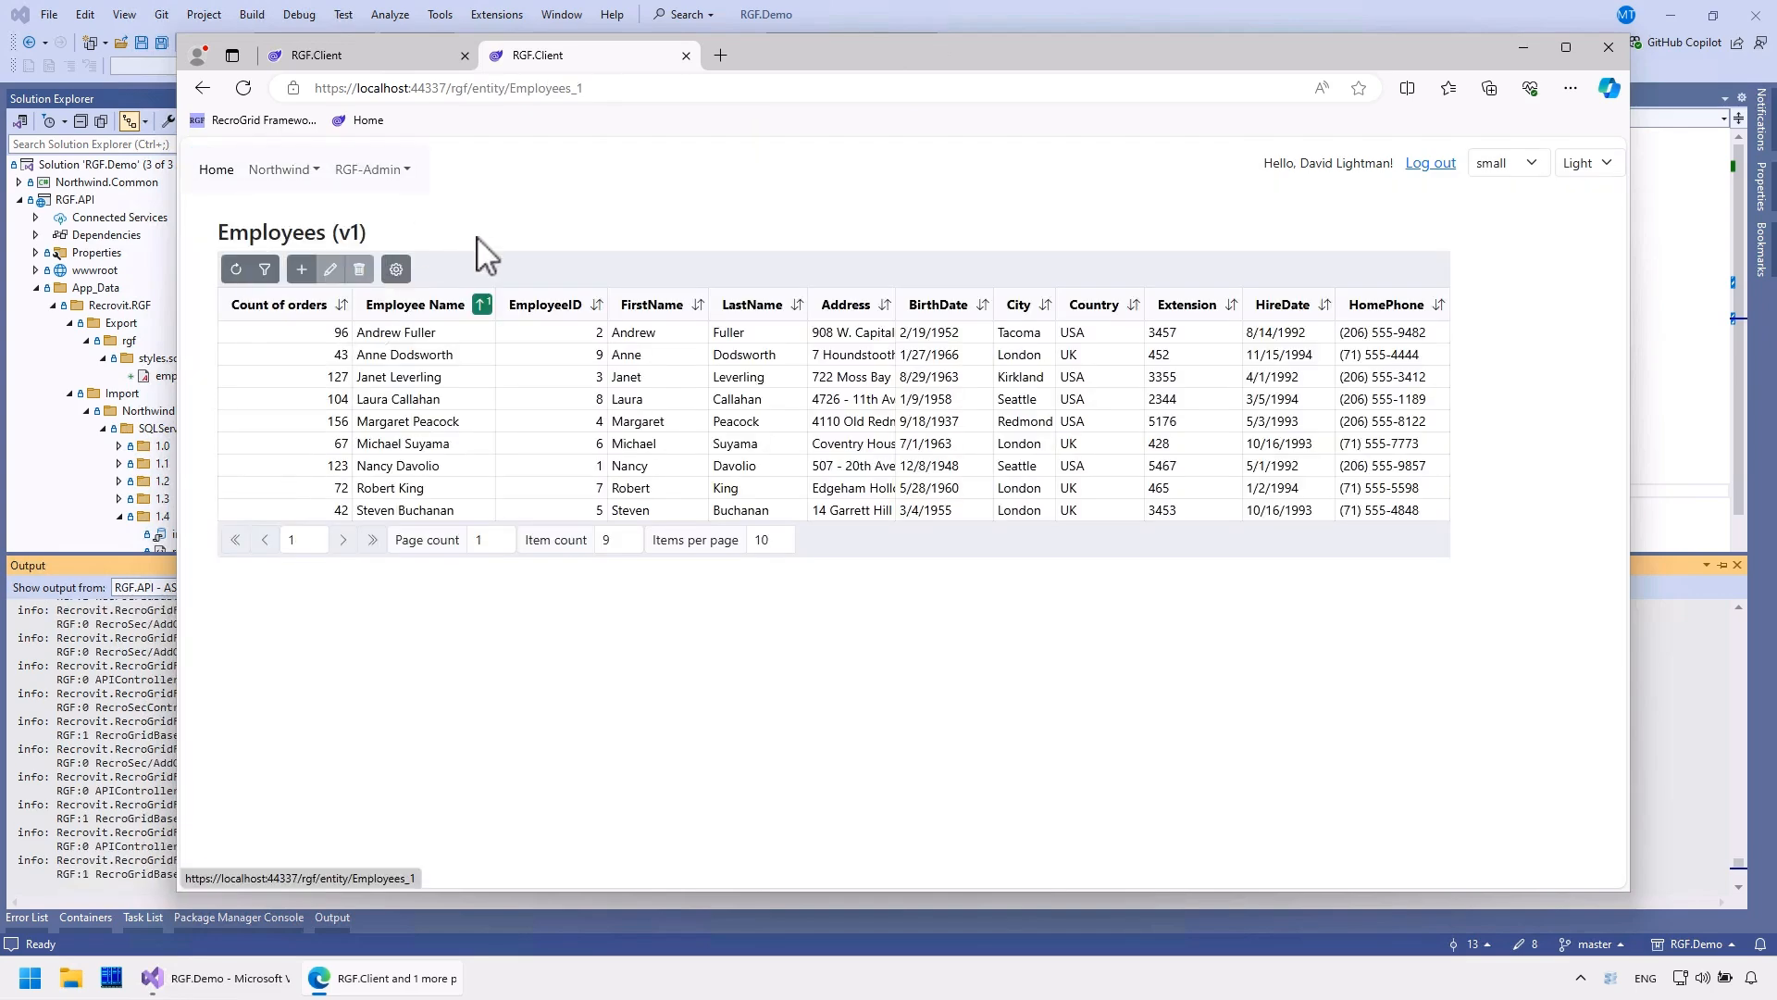
Open the first employee's record, check the layout of the main and Notes pages, and cancel the form
{"action": "left_click", "coordinate": [449, 333]}
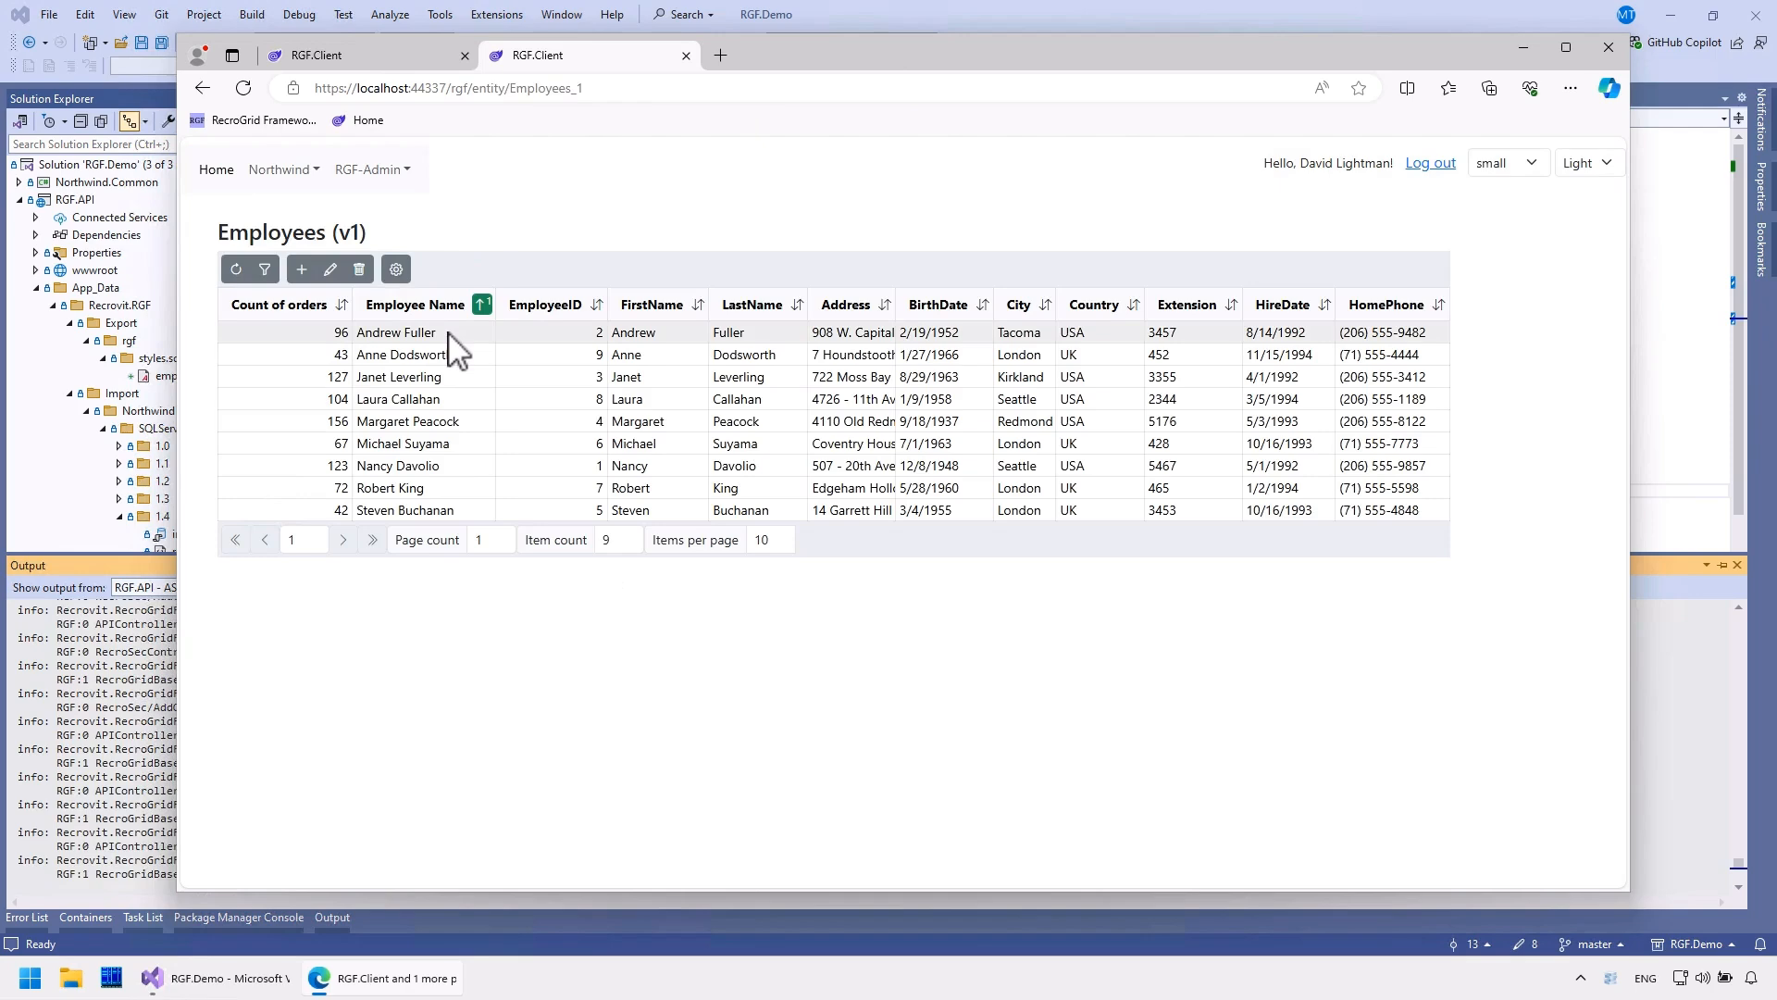
{"action": "double_click", "coordinate": [449, 333]}
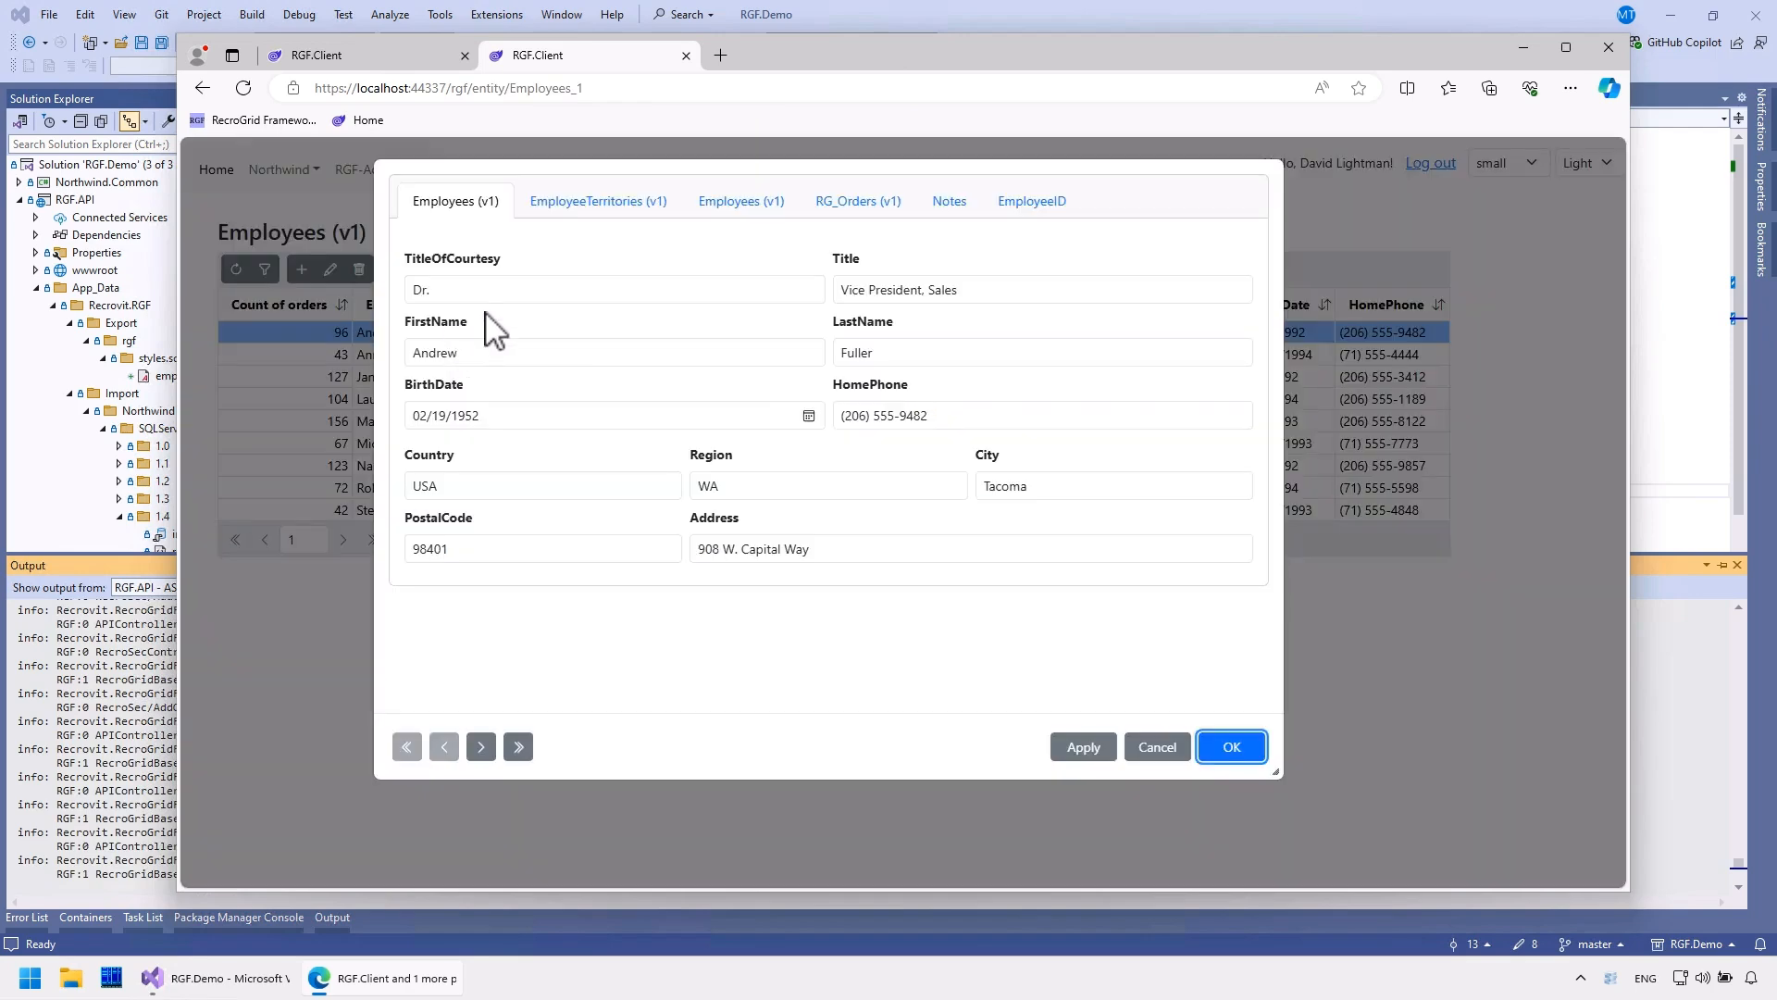
{"action": "left_click", "coordinate": [952, 203]}
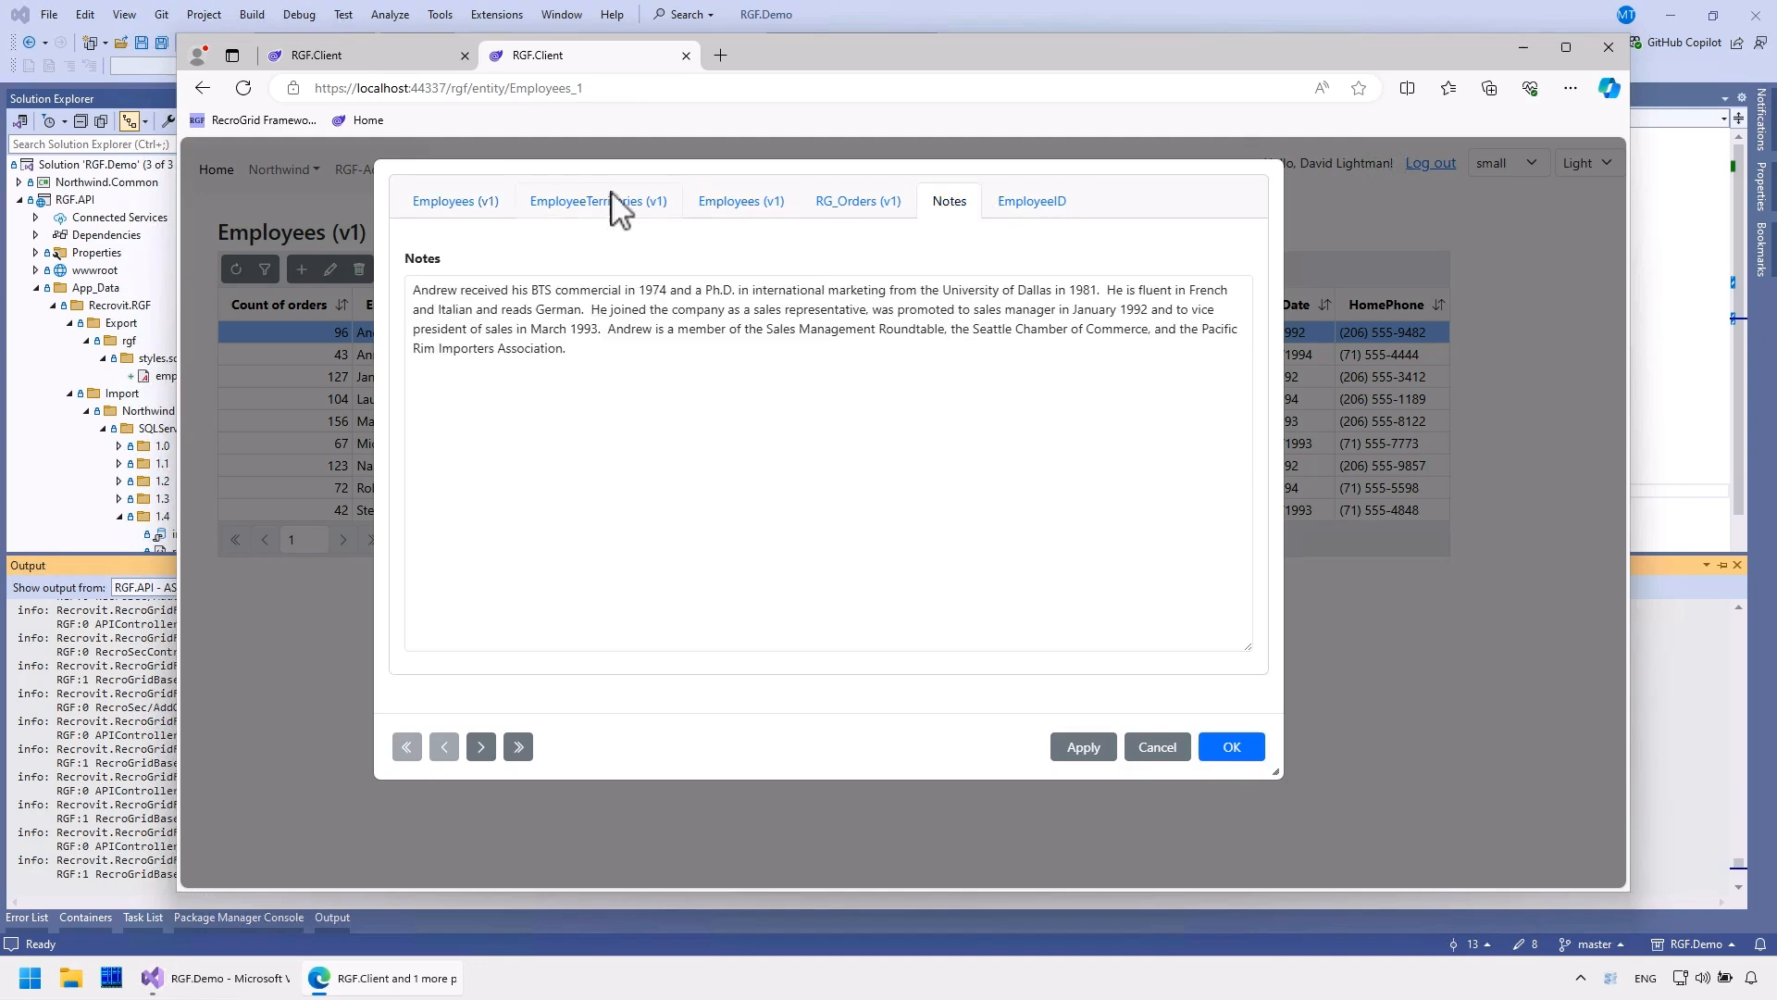
{"action": "left_click", "coordinate": [471, 201]}
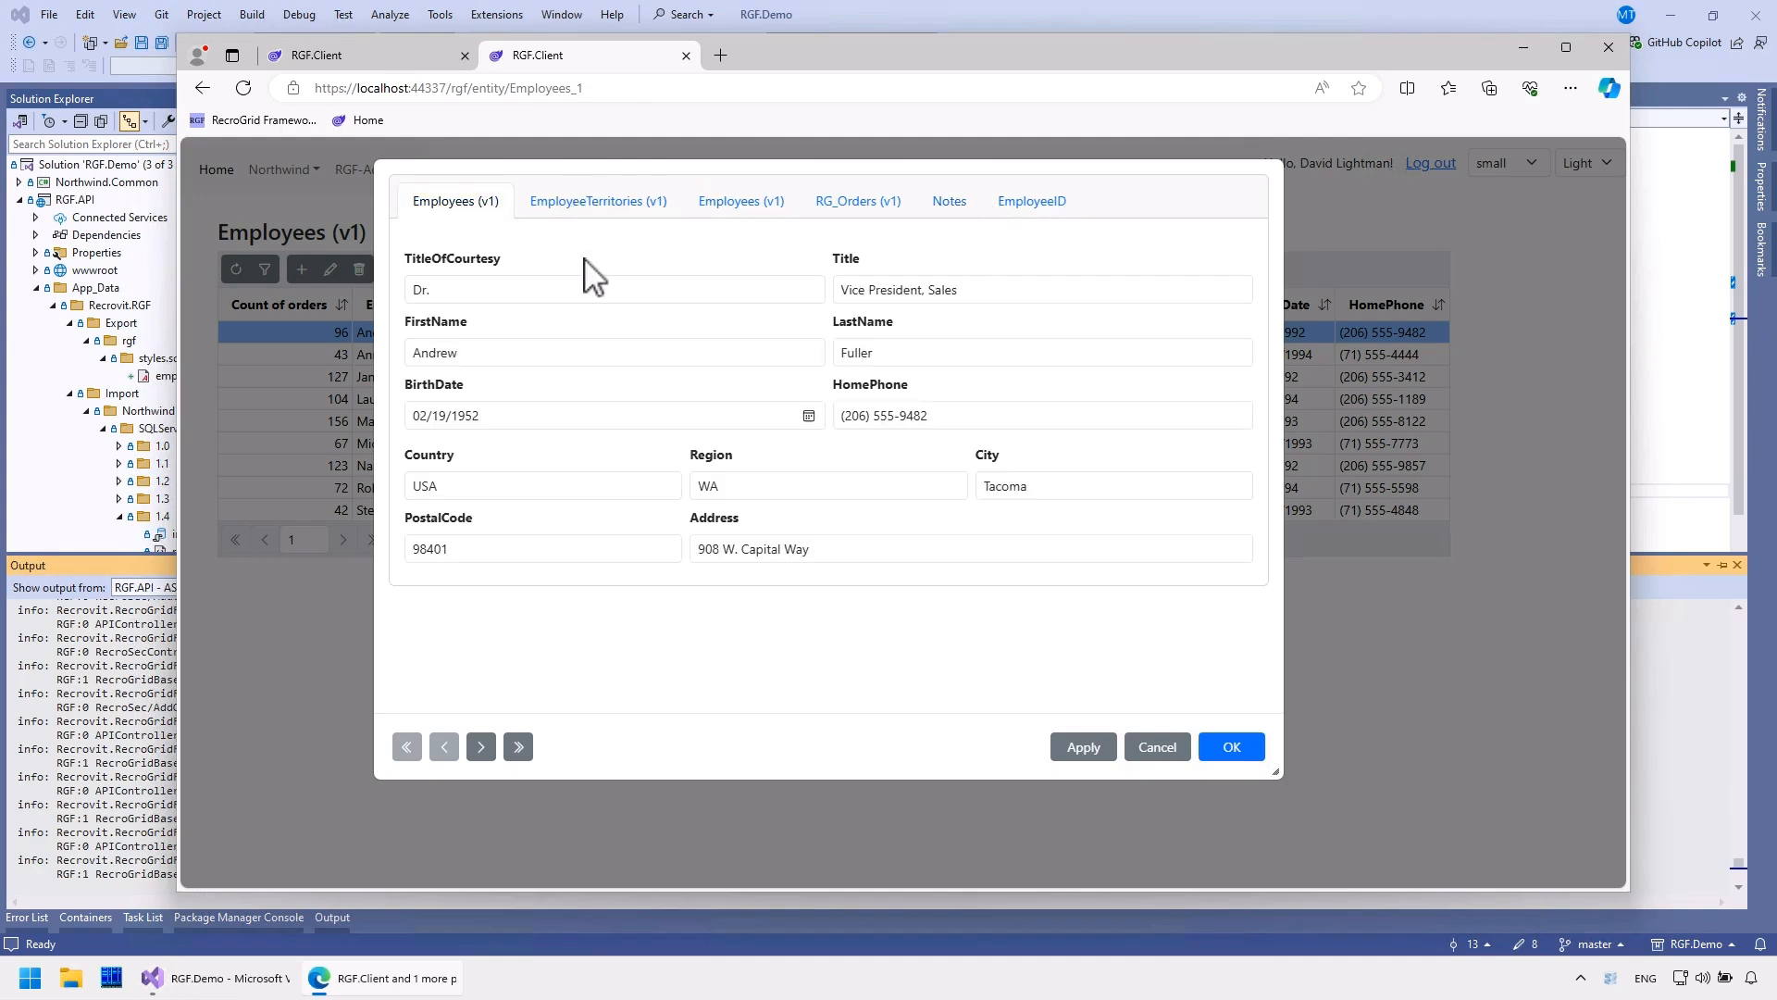
{"action": "left_click", "coordinate": [1155, 746]}
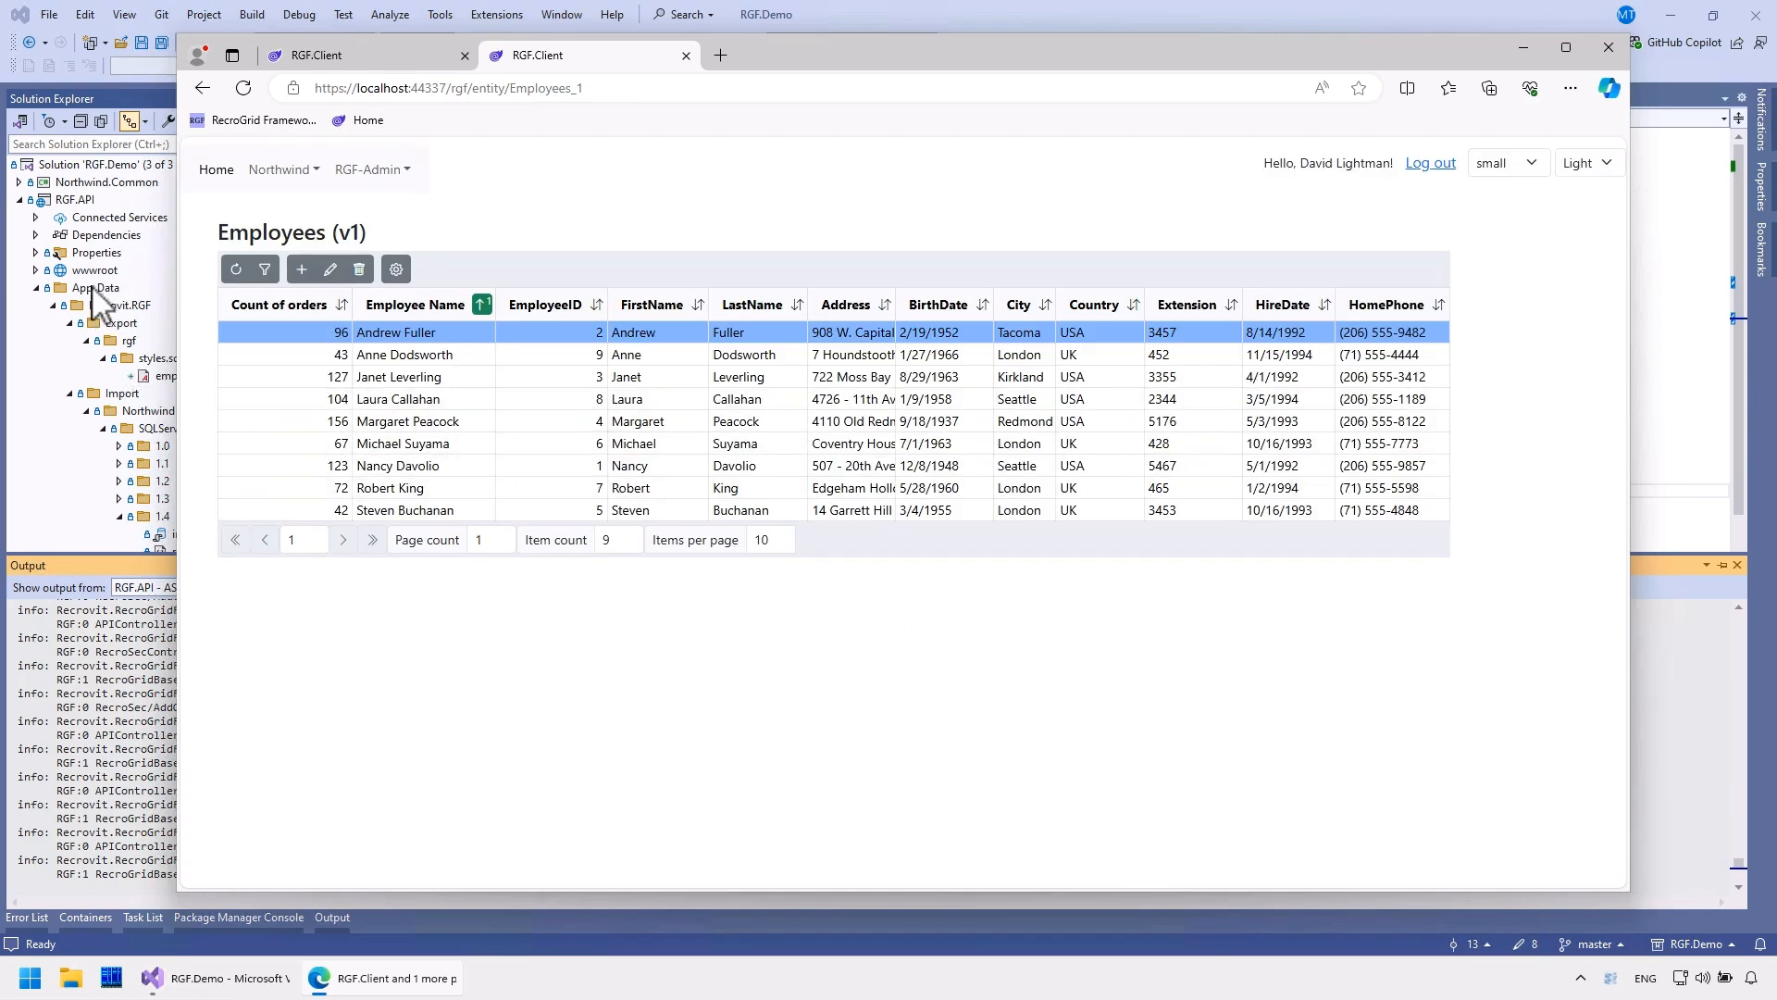
Switch to Visual Studio and expand wwwroot down to the styles.sqlservern3 folder to check for the imported stylesheet
{"action": "left_click", "coordinate": [36, 269]}
{"action": "left_click", "coordinate": [68, 305]}
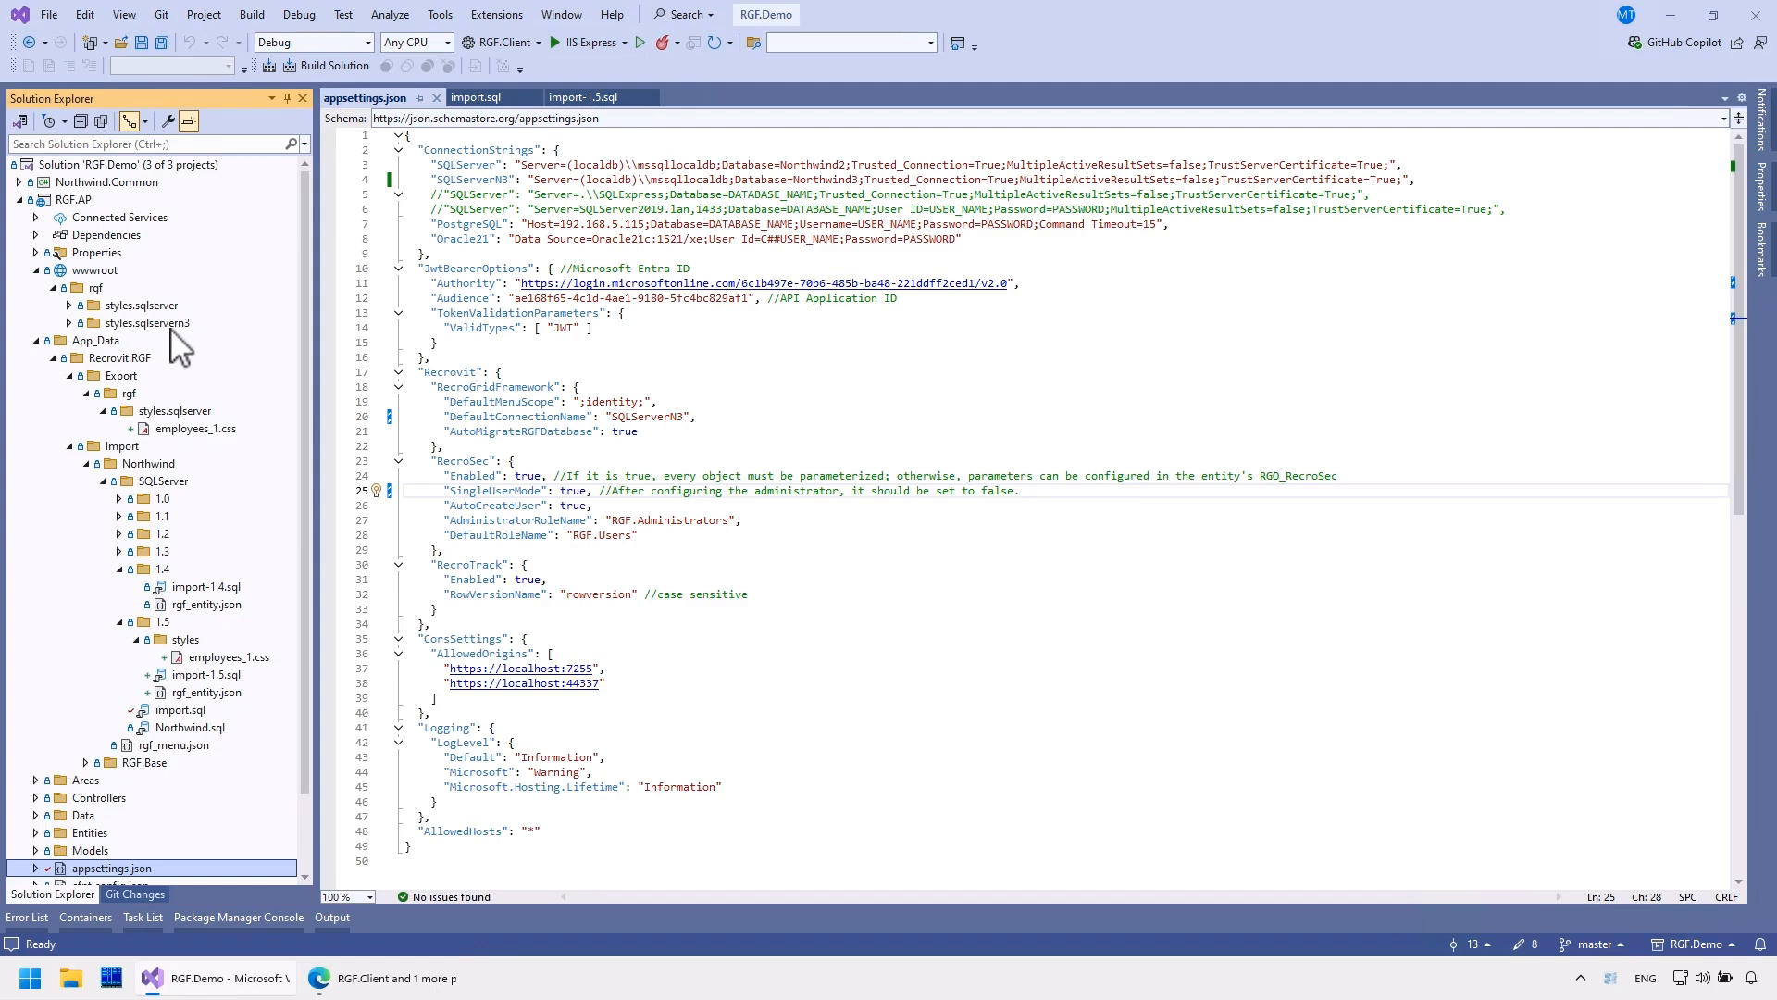
{"action": "left_click", "coordinate": [69, 322]}
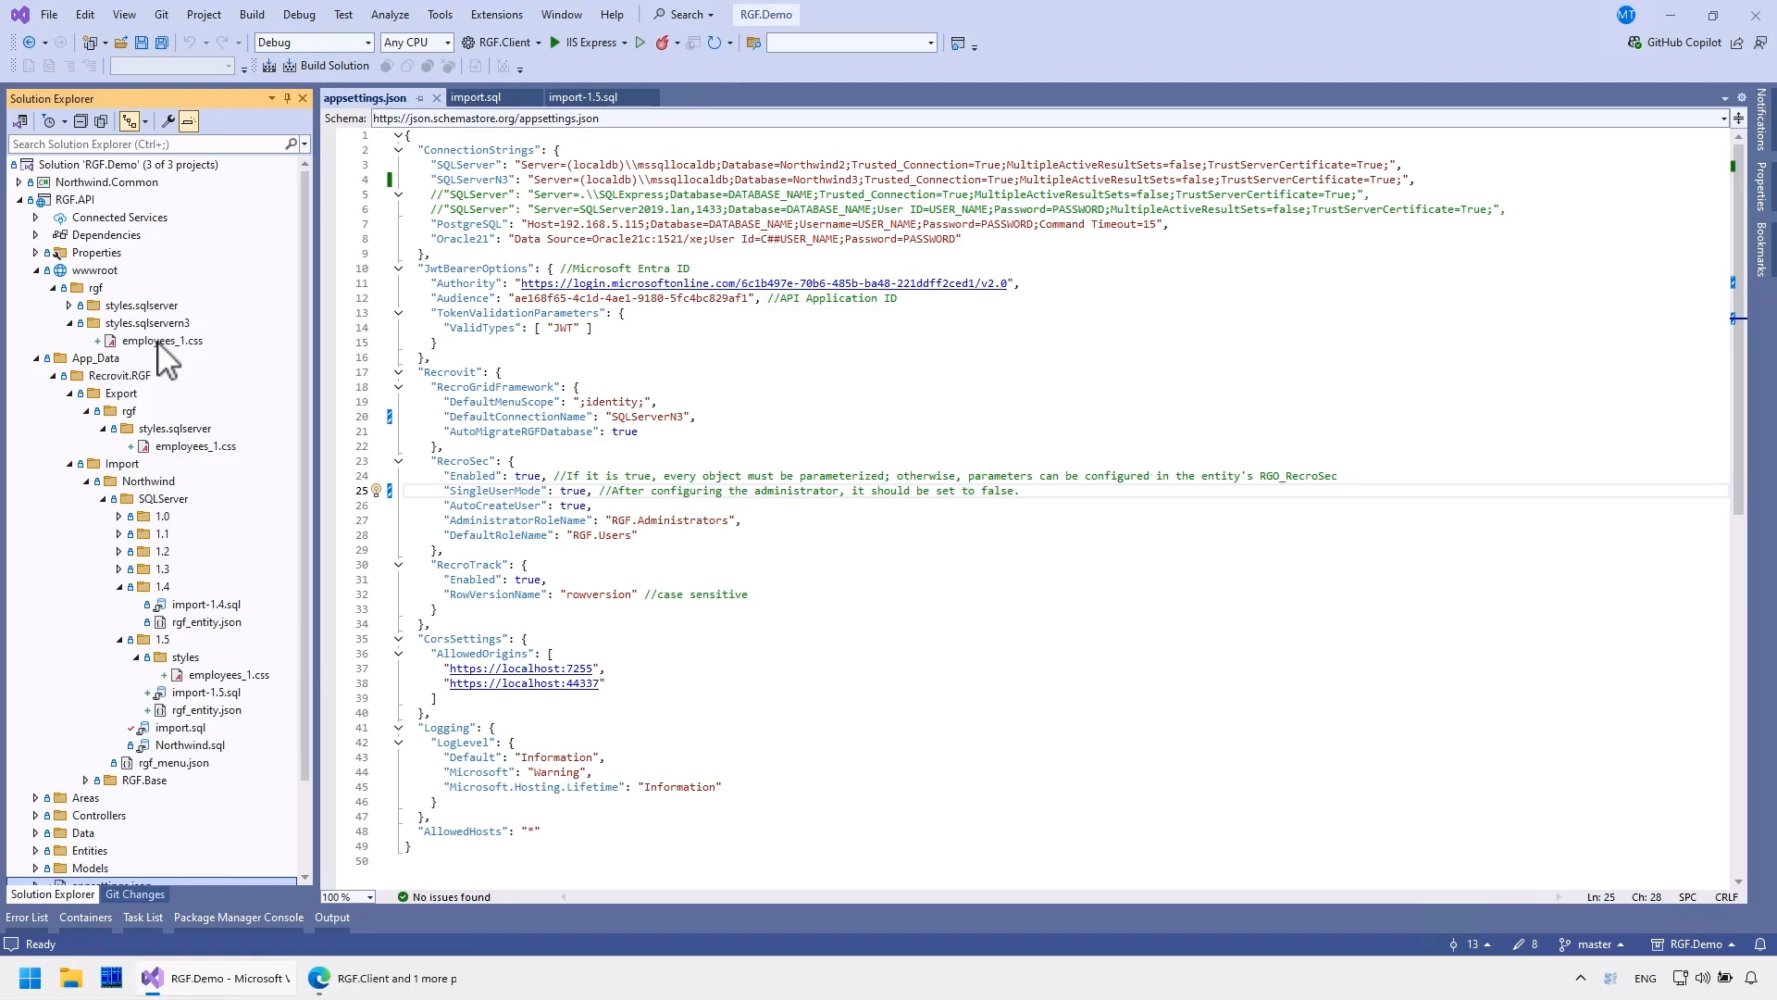